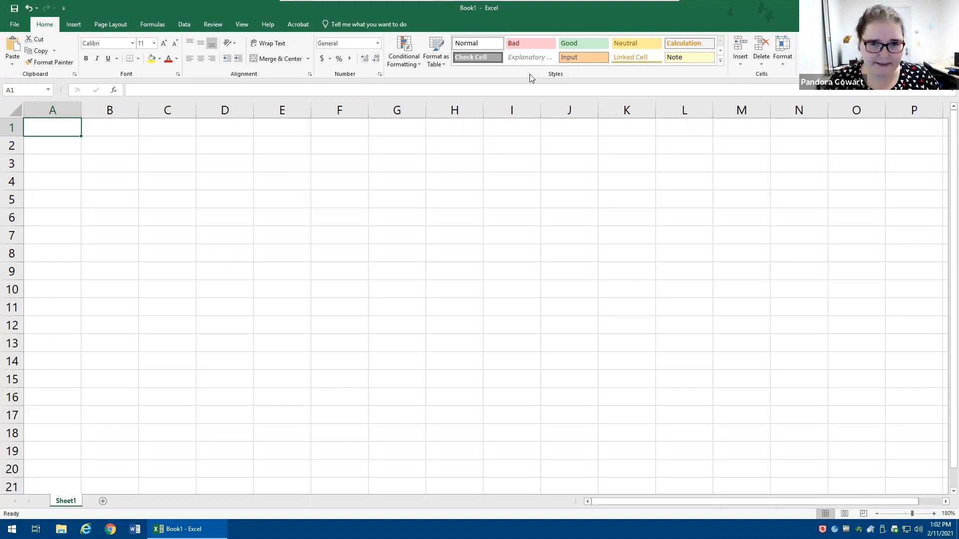
pyautogui.moveTo(38, 104)
pyautogui.mouseDown()
pyautogui.moveTo(69, 118)
pyautogui.moveTo(1, 141)
pyautogui.mouseUp()
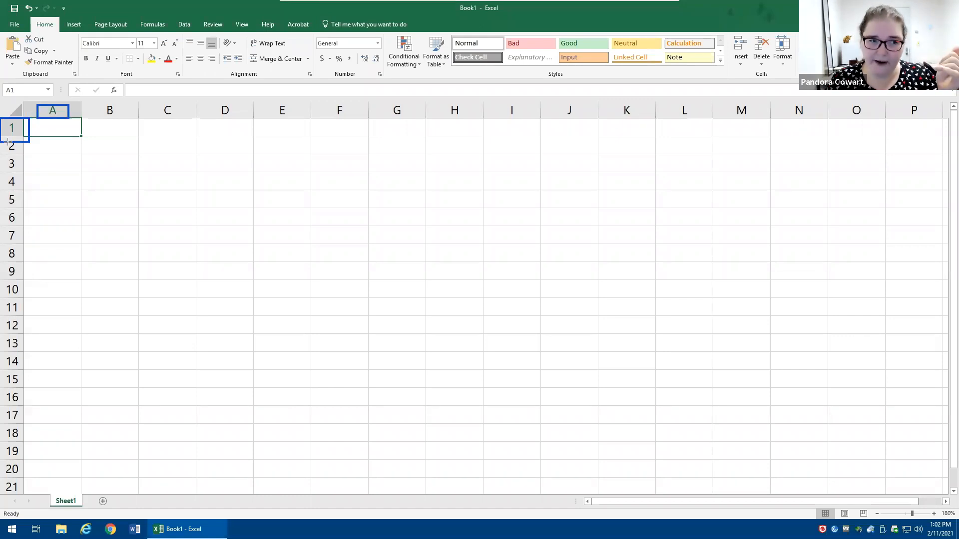
pyautogui.moveTo(28, 99); pyautogui.dragTo(1, 80)
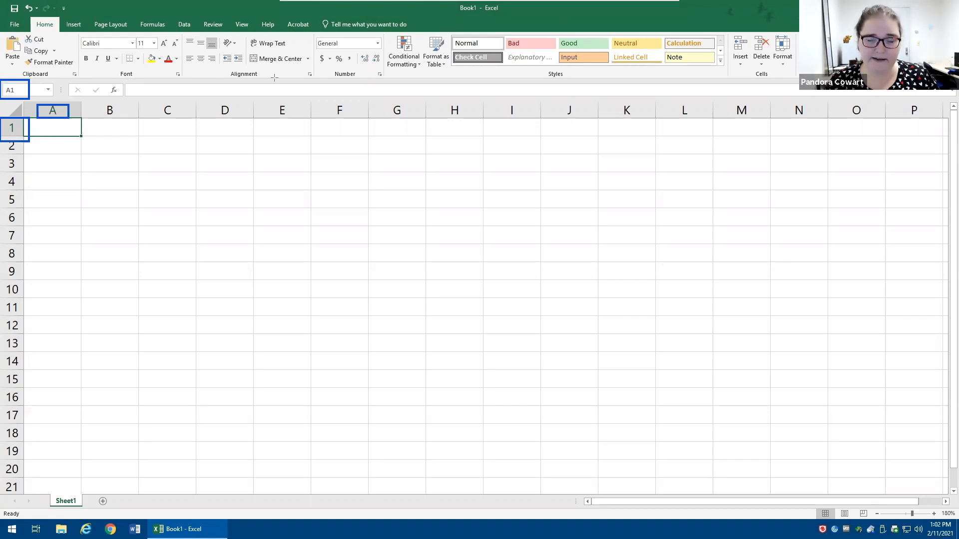
pyautogui.click(580, 41)
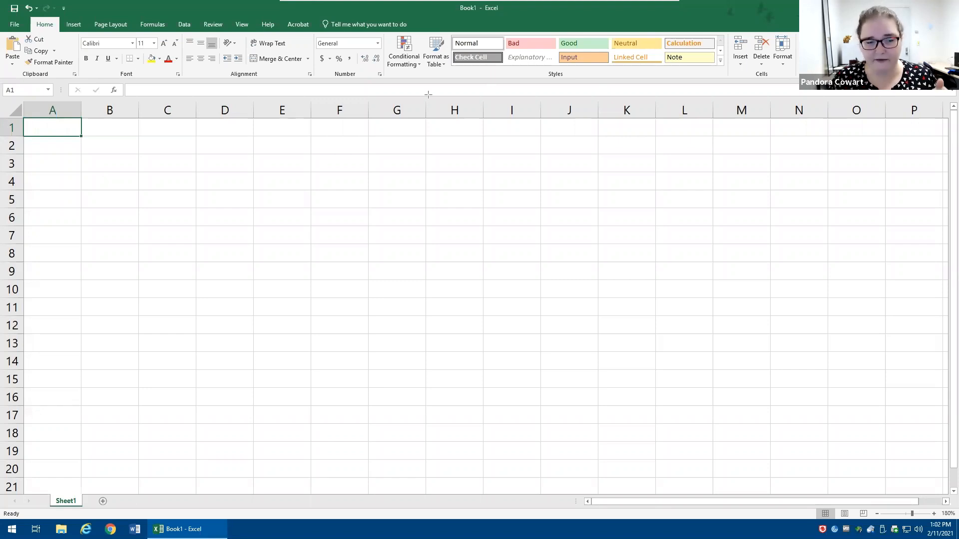
pyautogui.moveTo(109, 419)
pyautogui.mouseDown()
pyautogui.moveTo(56, 461)
pyautogui.moveTo(20, 512)
pyautogui.mouseUp()
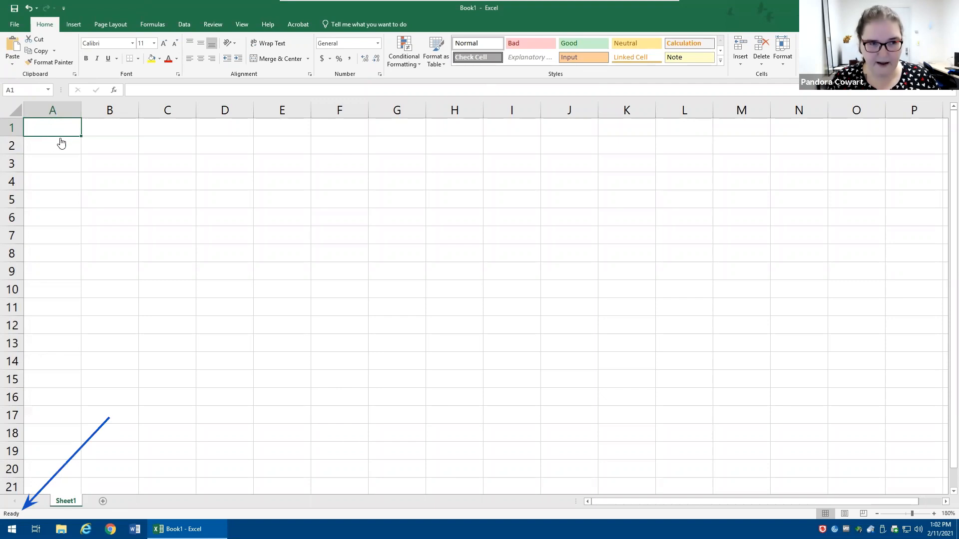
# Step: Enter 1 in cell A1, moving on to A2, and clear A1 again
pyautogui.write('1')
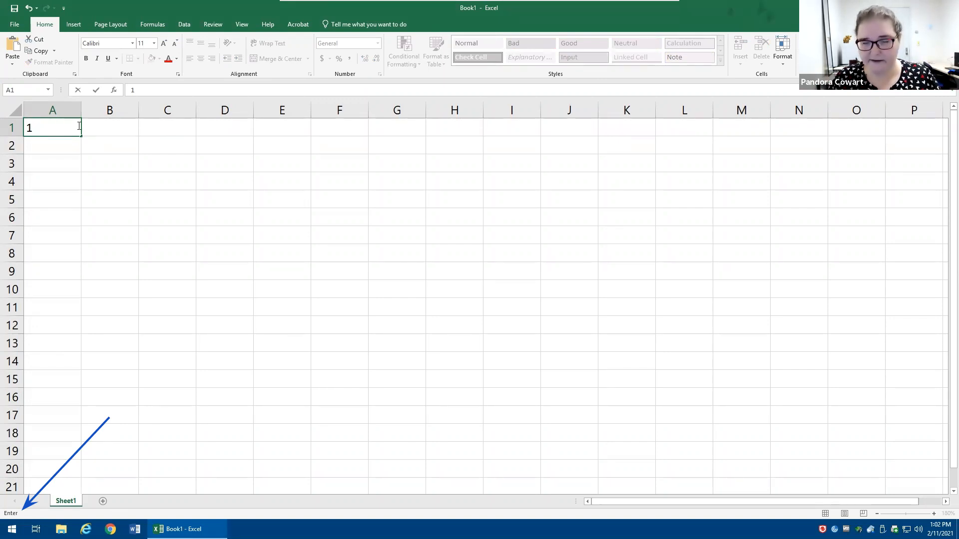
pyautogui.press('Return')
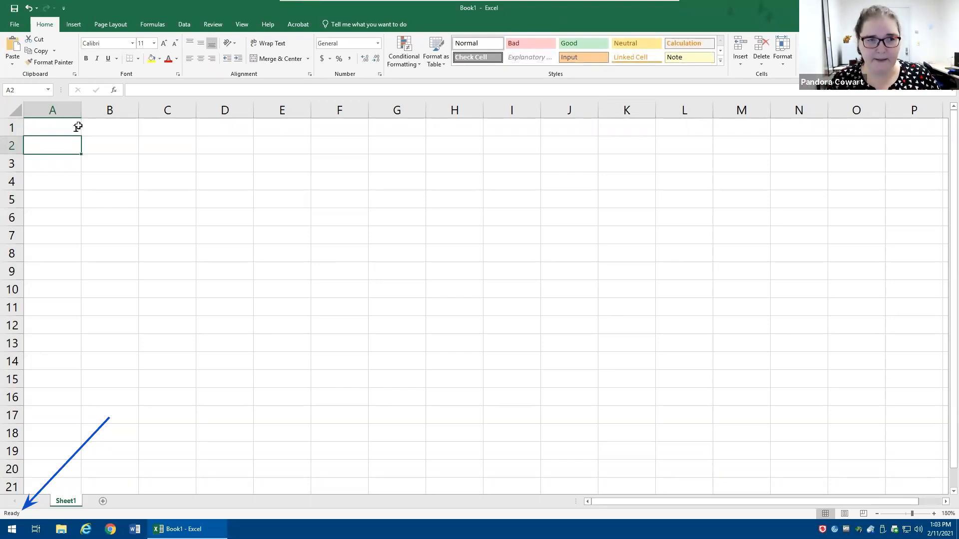
pyautogui.click(78, 127)
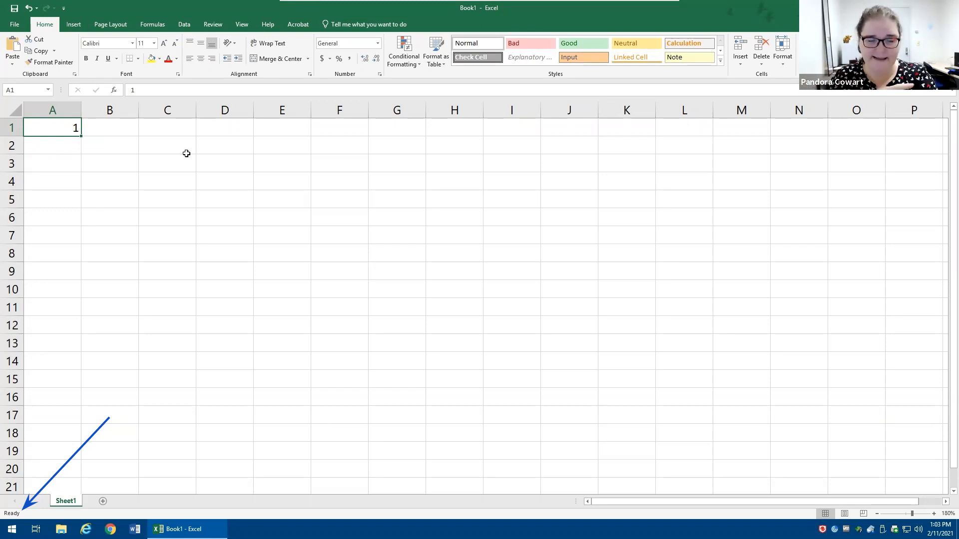
pyautogui.press('Delete')
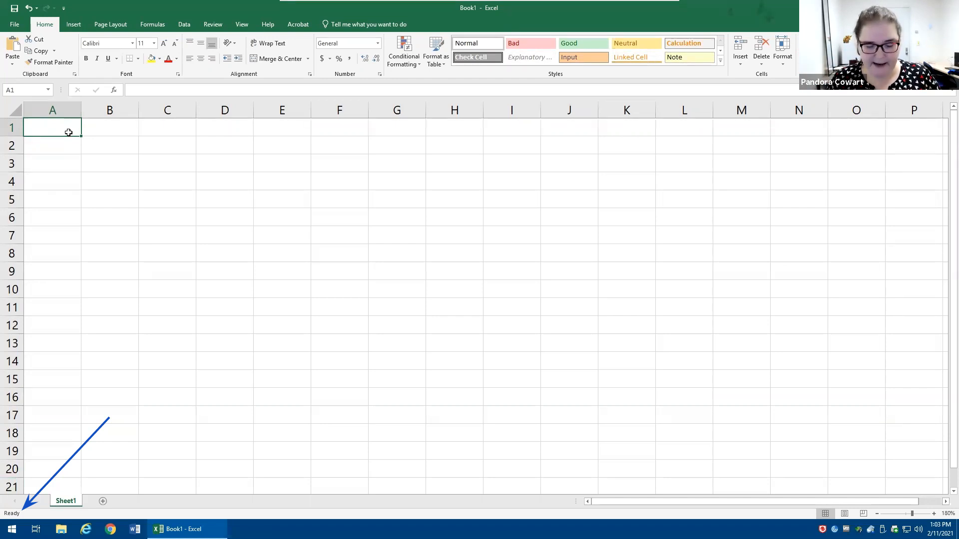
# Step: Enter 1 in cell A1 while keeping that cell selected, and delete its contents
pyautogui.write('1')
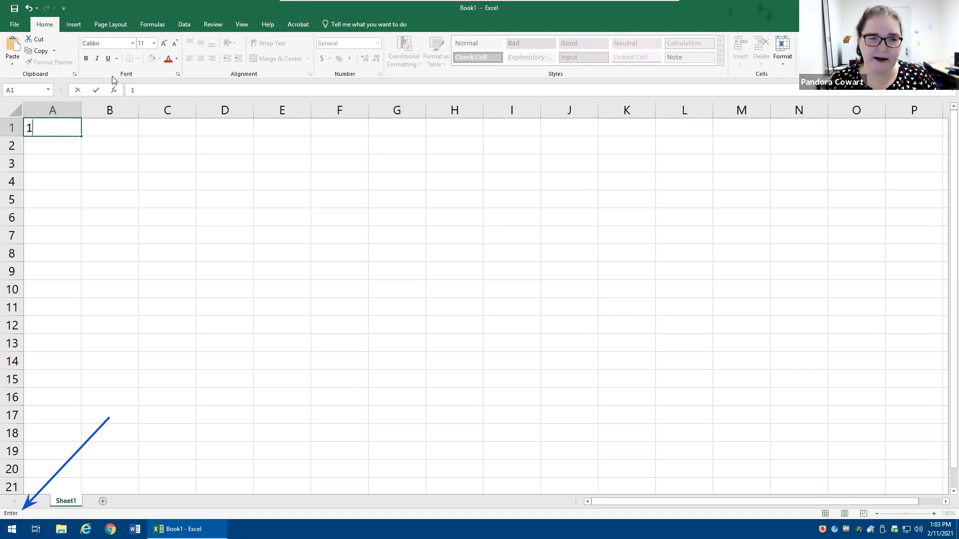
pyautogui.click(96, 90)
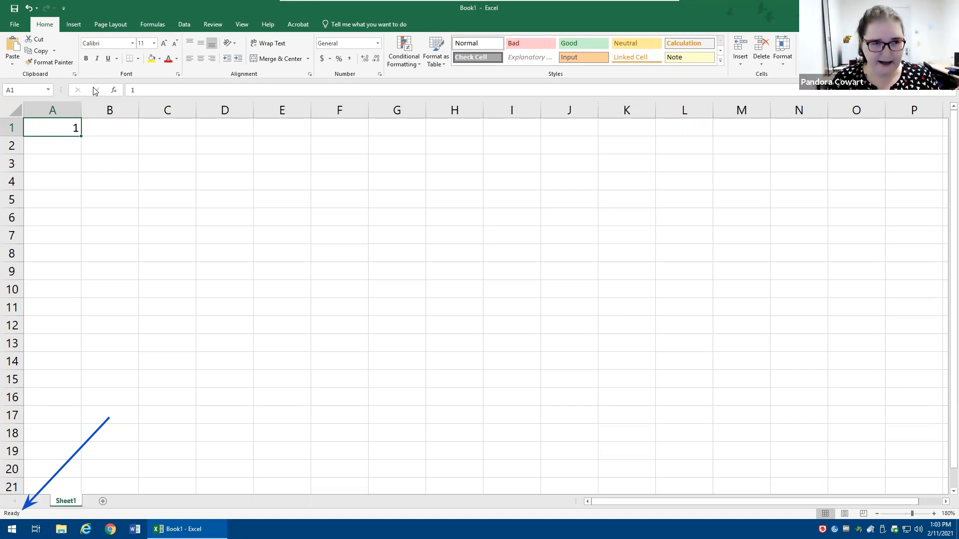
pyautogui.press('Delete')
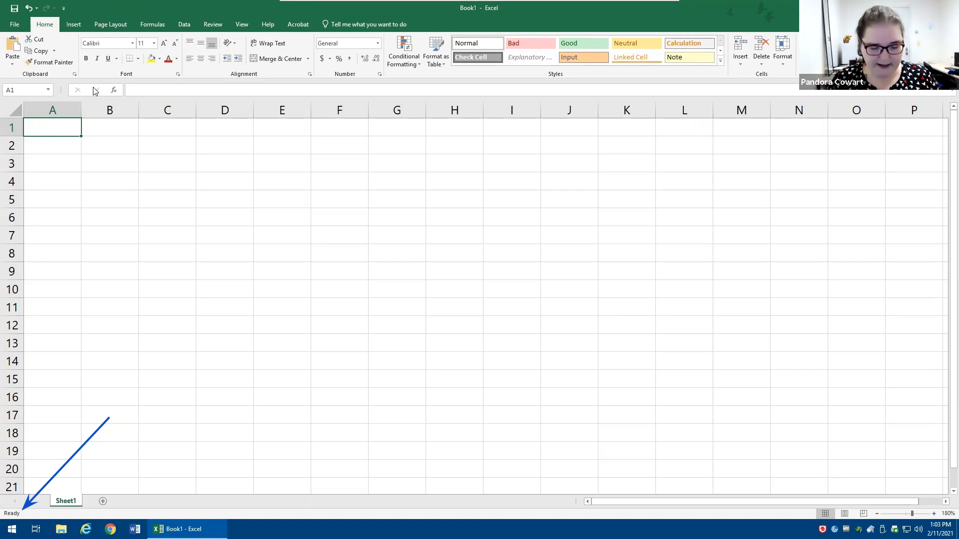
# Step: Enter 1 in cell A1 and overwrite it with 2 and 3 in turn, keeping the cell selected
pyautogui.write('1')
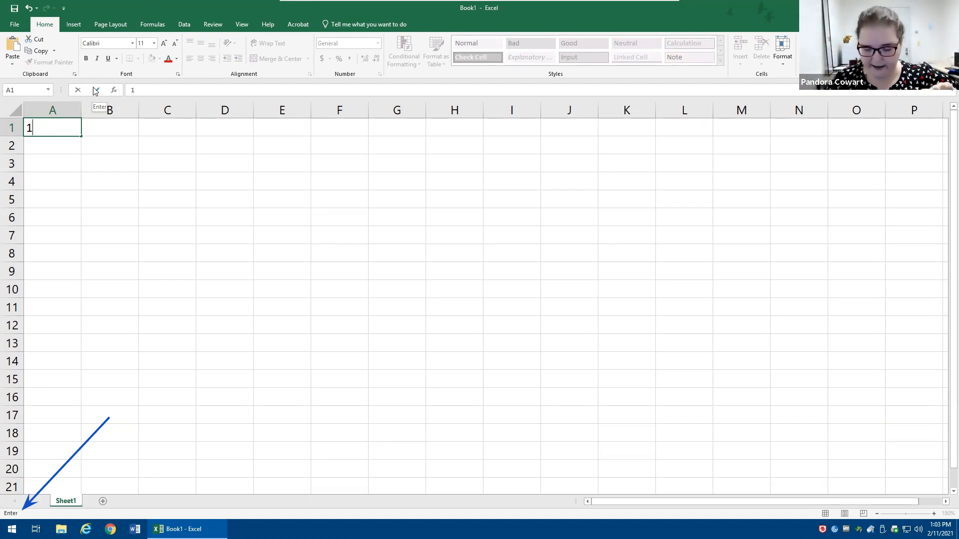
pyautogui.click(96, 91)
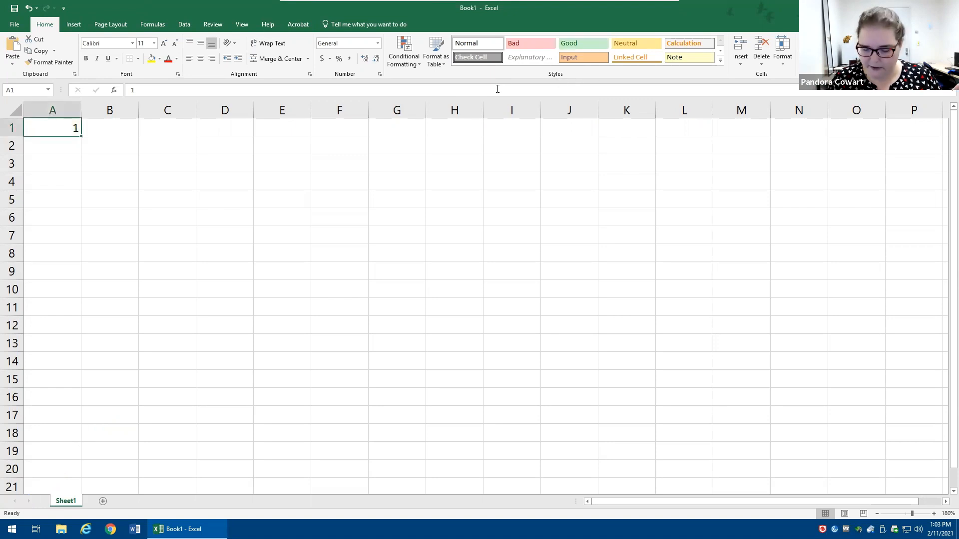
pyautogui.write('1')
pyautogui.press('Return')
pyautogui.press('Up')
pyautogui.write('2')
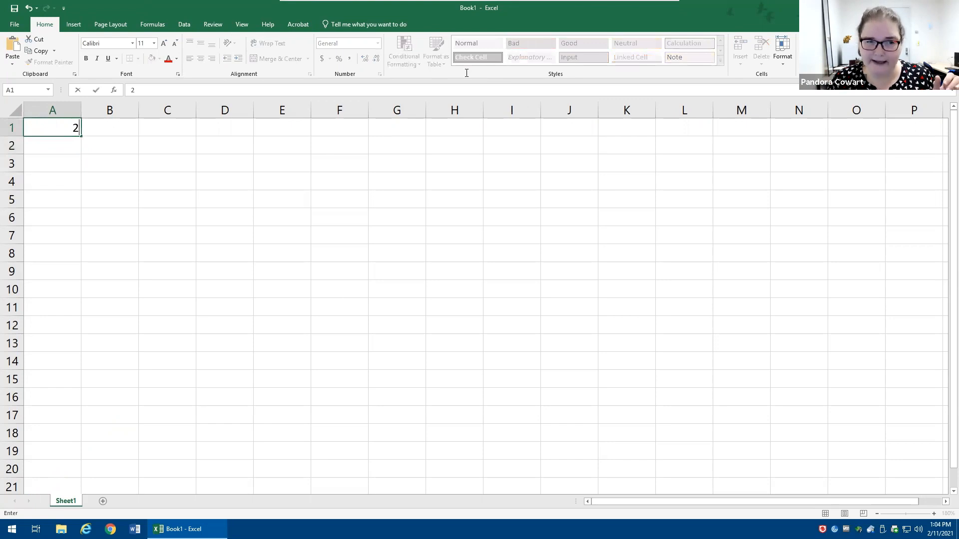
pyautogui.click(96, 91)
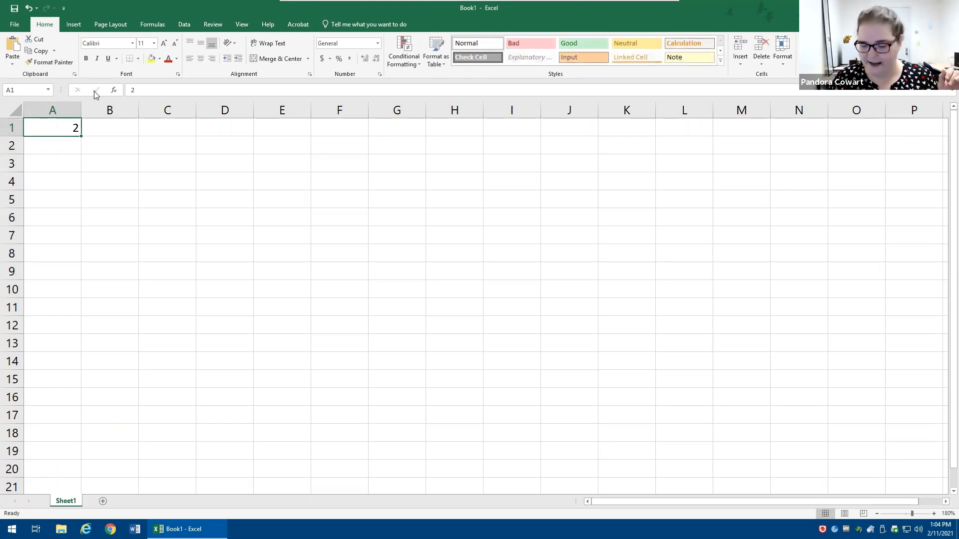
pyautogui.write('3')
pyautogui.click(96, 91)
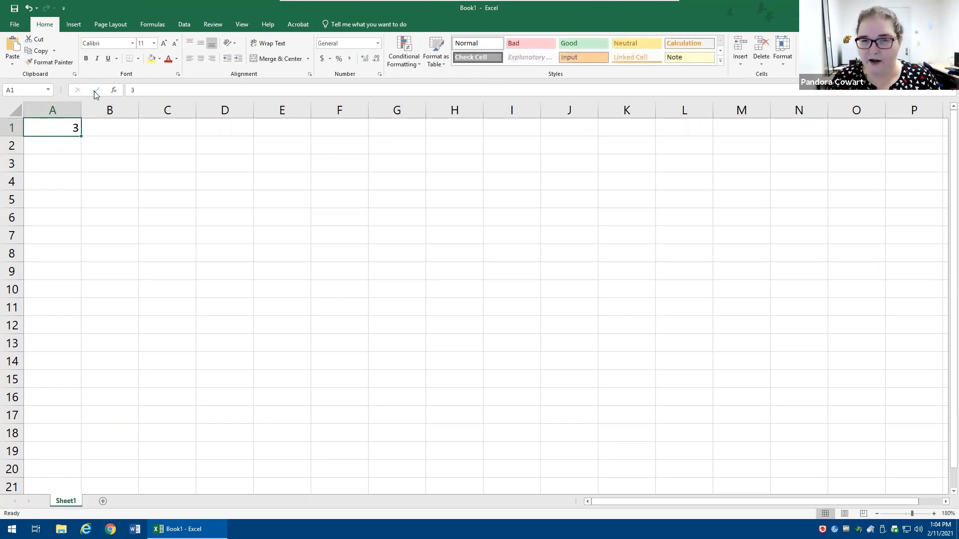
# Step: Overwrite cell A1 with 1, accept the entry by selecting cell G11, and select A1 again
pyautogui.write('1')
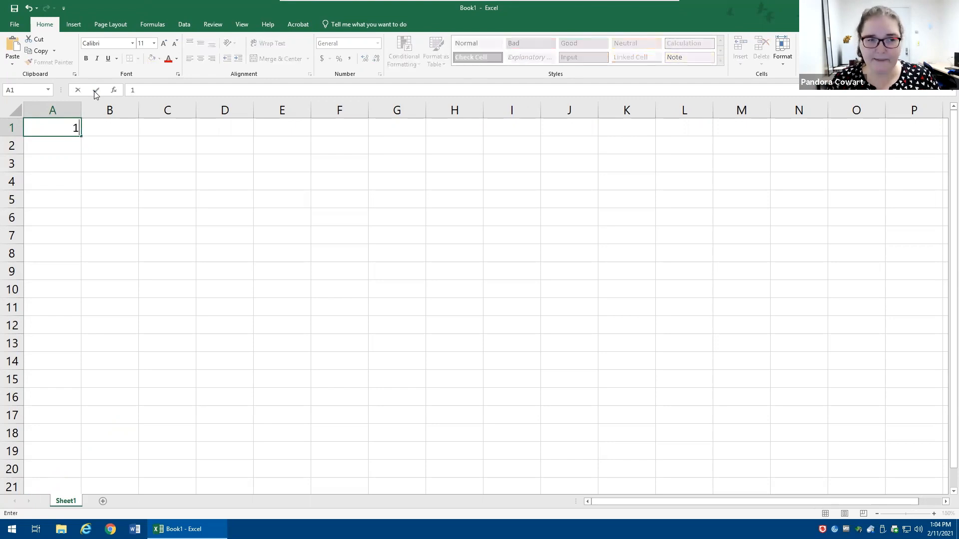
pyautogui.click(390, 306)
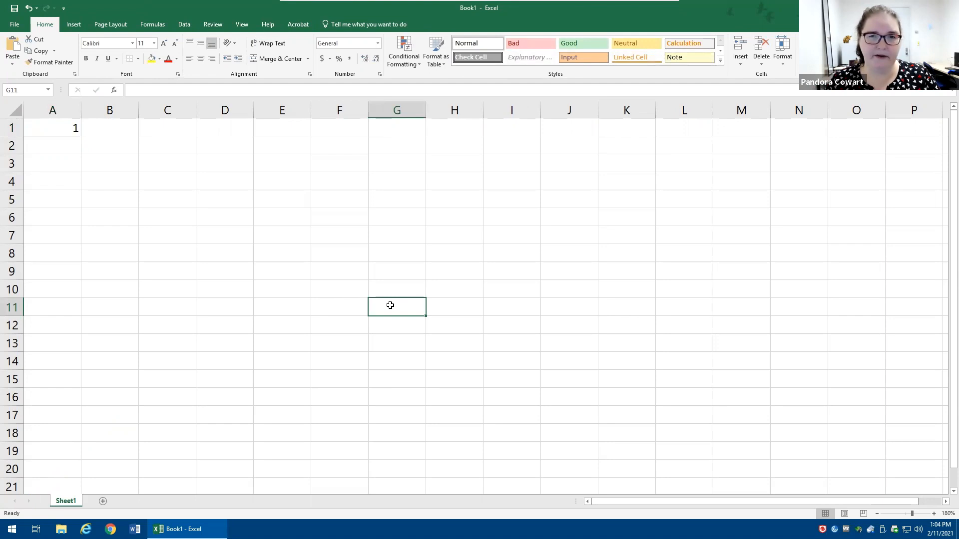
pyautogui.click(55, 128)
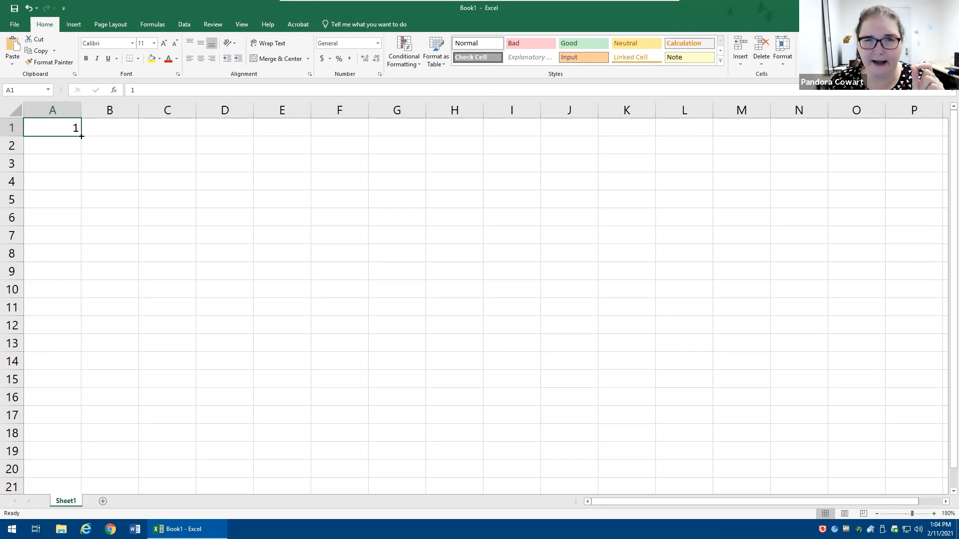
# Step: Try filling the 1 from A1 down to A8 and moving A1's content to A8, and undo the move
pyautogui.moveTo(81, 136); pyautogui.dragTo(63, 263)
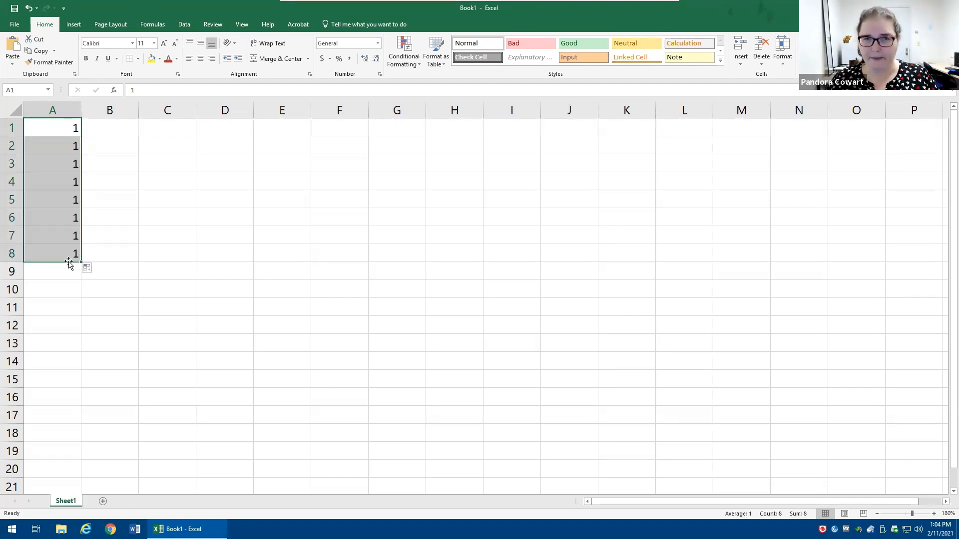
pyautogui.moveTo(80, 261); pyautogui.dragTo(55, 259)
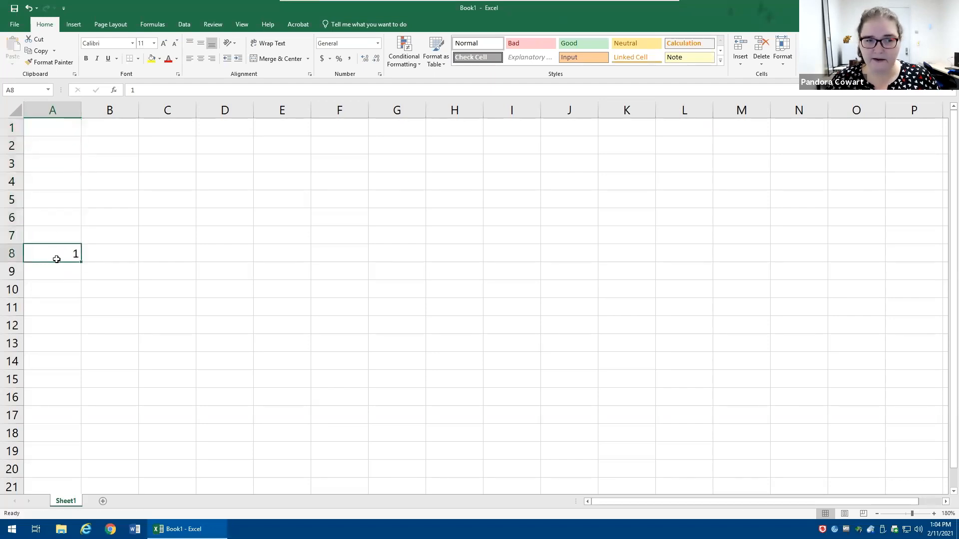
pyautogui.hotkey('ctrl', 'z')
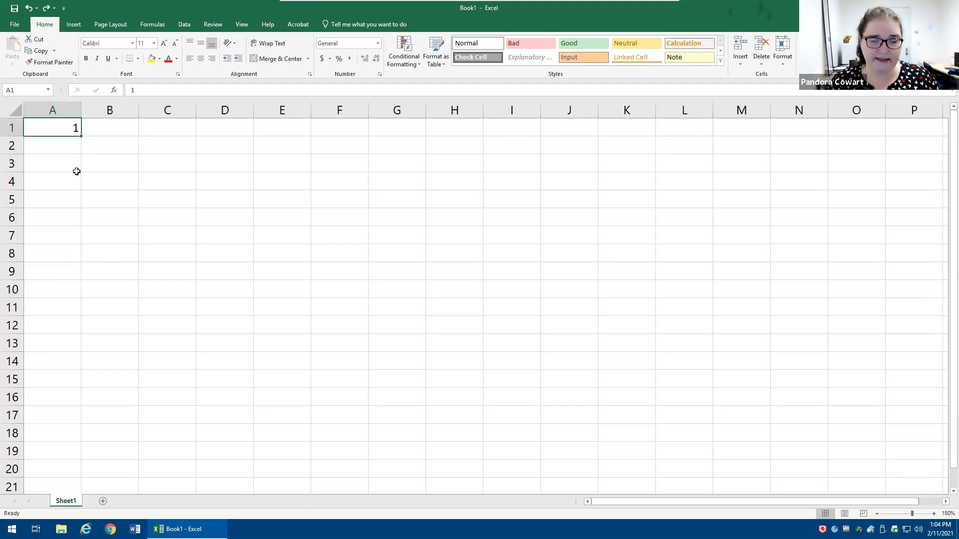
# Step: Fill the 1 from A1 down through A8, and enter Text in B1 and fill it down through B8
pyautogui.moveTo(80, 136); pyautogui.dragTo(63, 268)
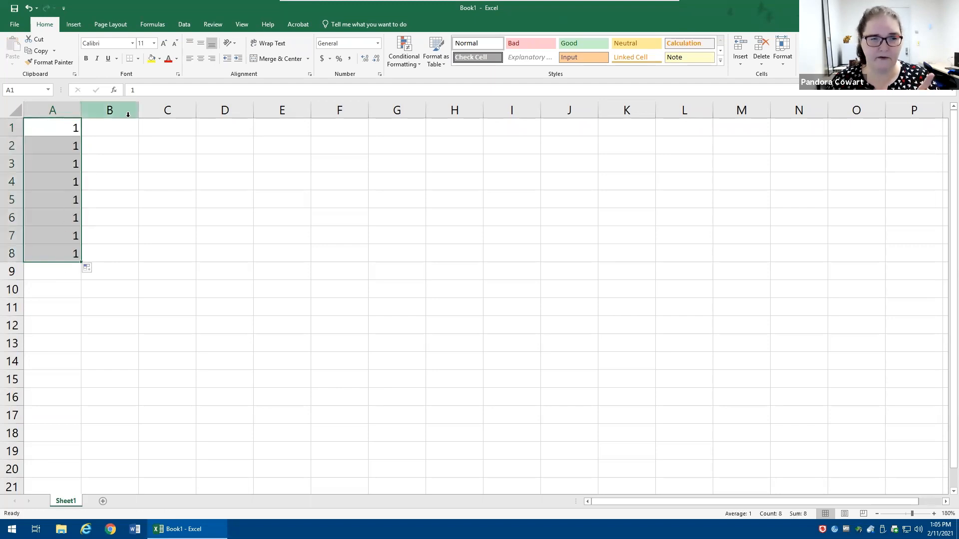
pyautogui.click(117, 127)
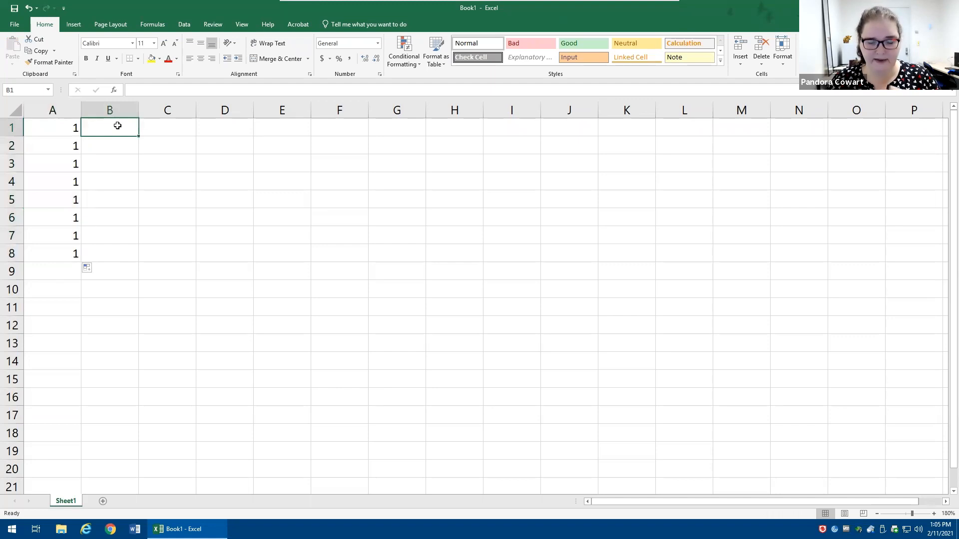
pyautogui.write('Text')
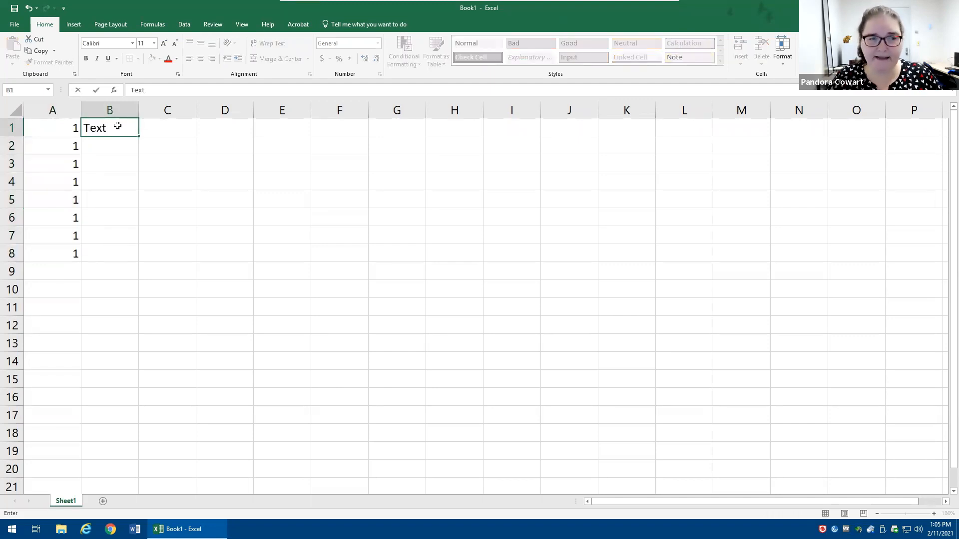
pyautogui.hotkey('ctrl', 'Return')
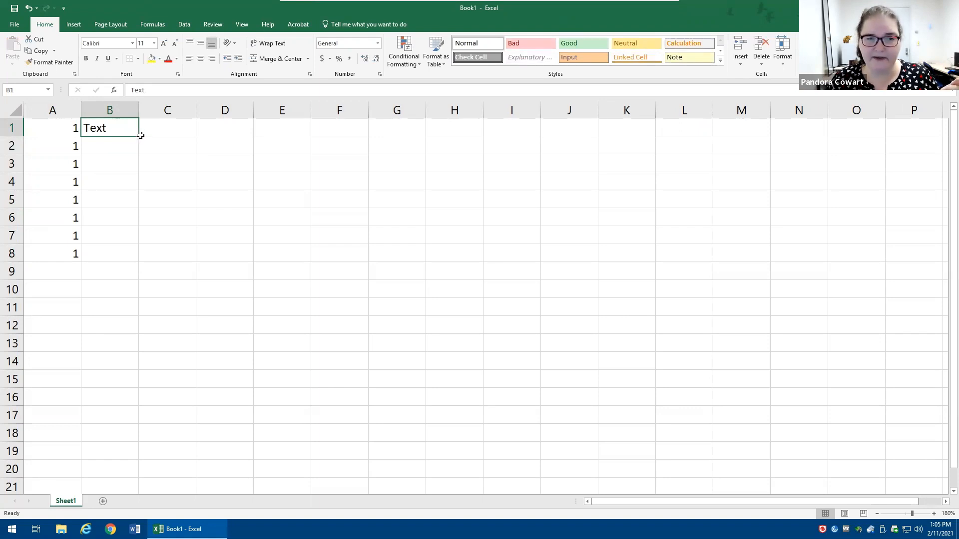
pyautogui.moveTo(140, 135); pyautogui.dragTo(134, 258)
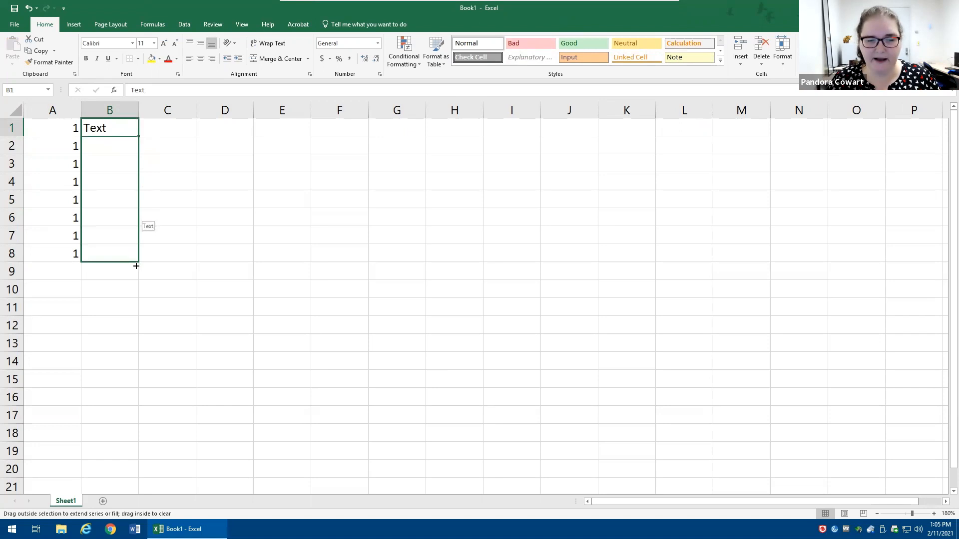
pyautogui.moveTo(135, 266); pyautogui.dragTo(136, 266)
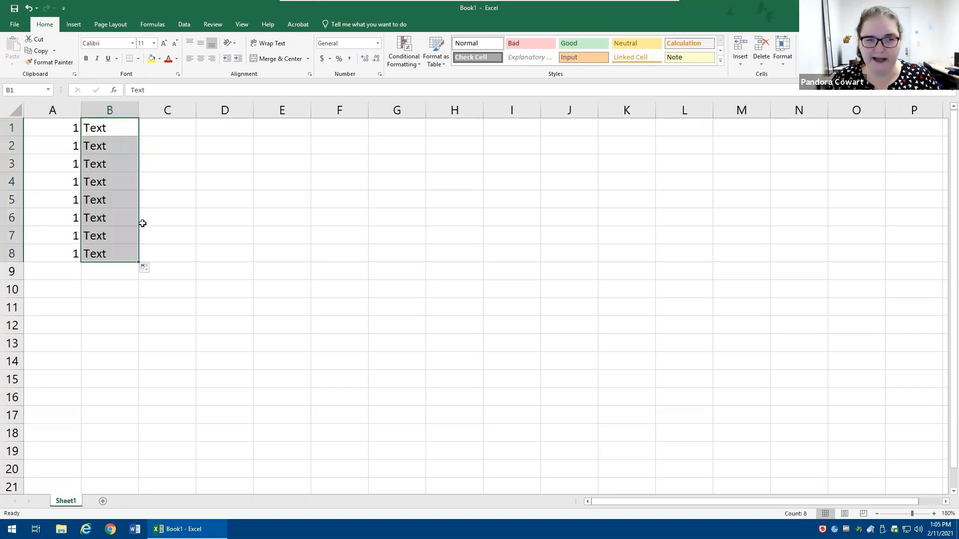
# Step: Enter Text 1 in cell C1 and fill it as a series down through C8
pyautogui.click(162, 122)
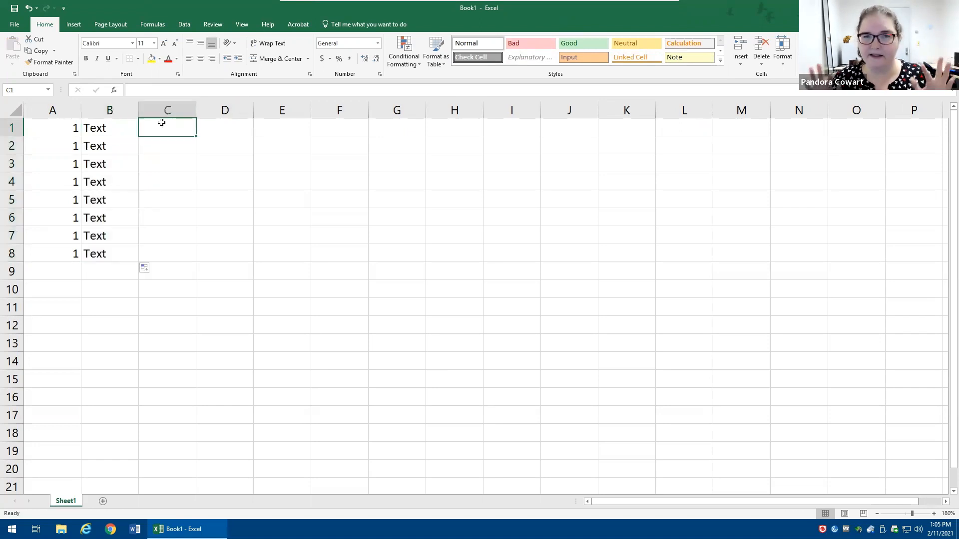
pyautogui.write('T')
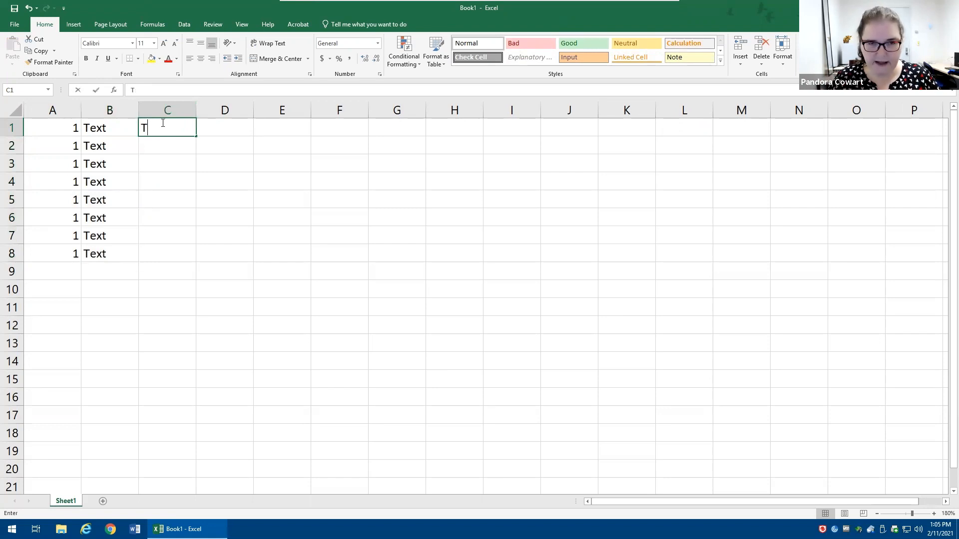
pyautogui.write('ext 1')
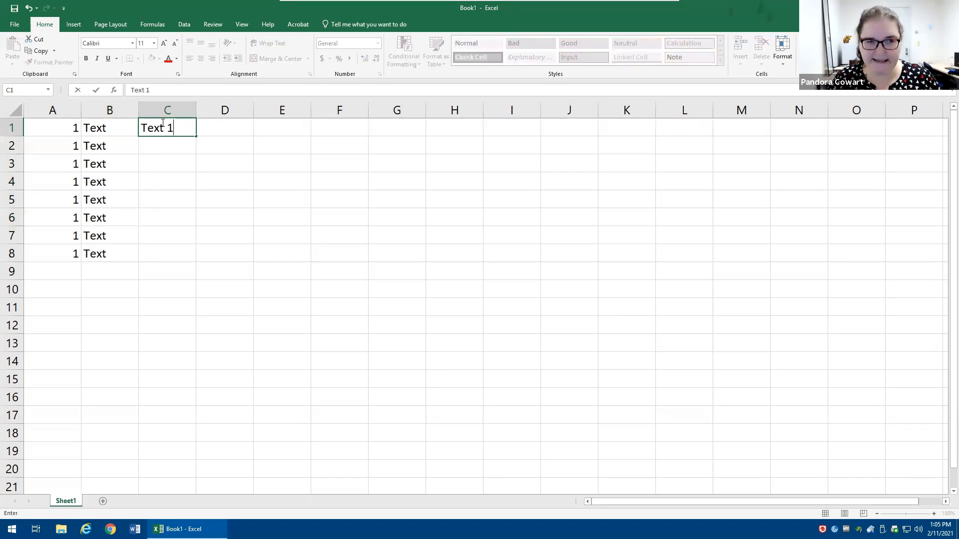
pyautogui.hotkey('ctrl', 'Return')
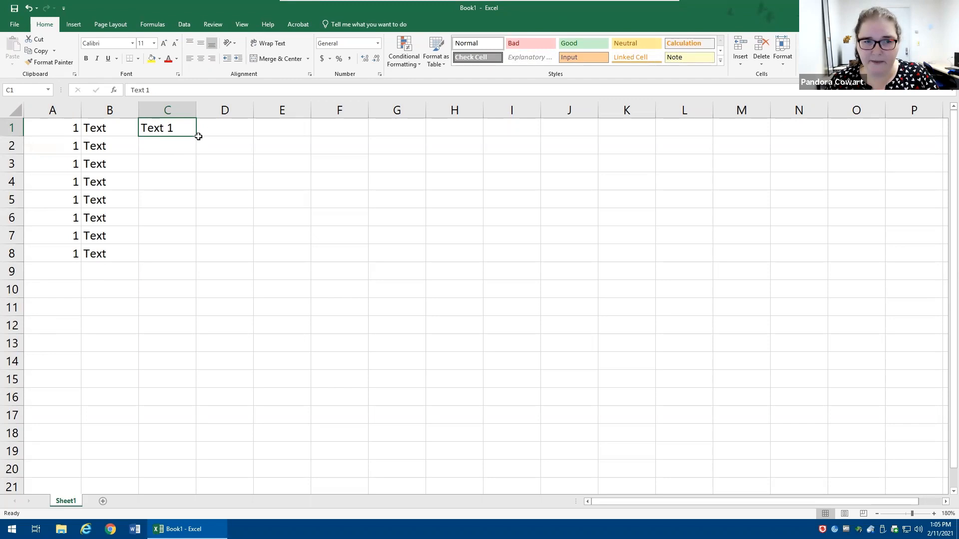
pyautogui.moveTo(197, 136); pyautogui.dragTo(183, 259)
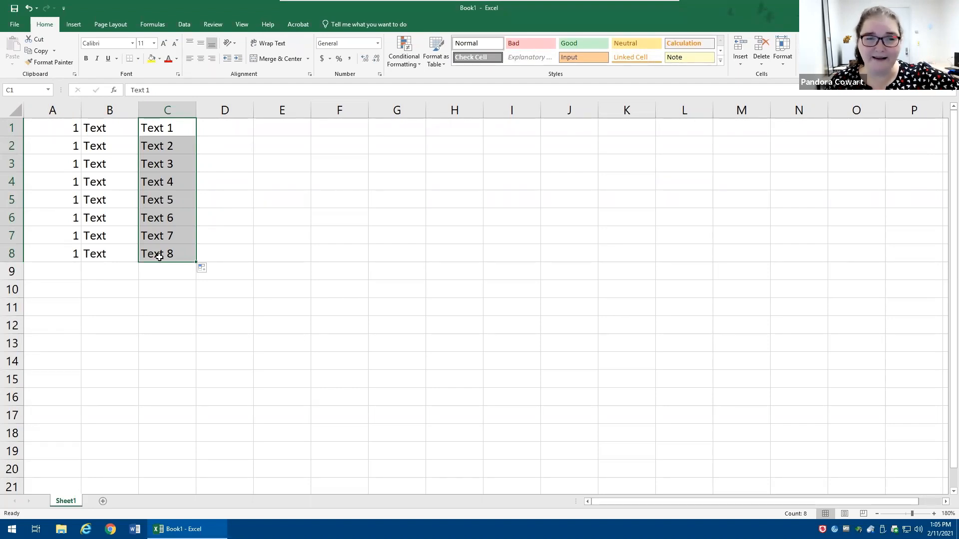
# Step: Change the fill of C1:C8 to Copy Cells so that Text 1 repeats in every cell
pyautogui.click(286, 212)
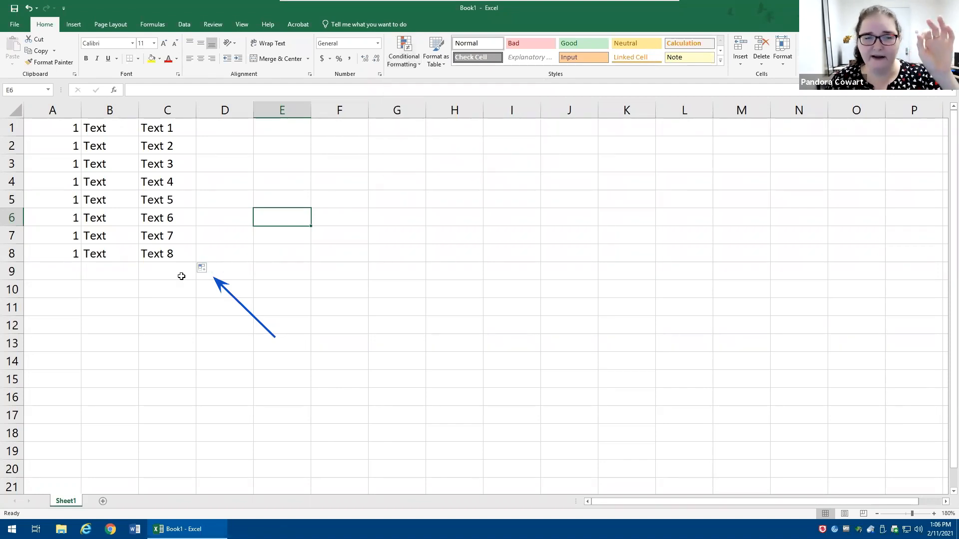
pyautogui.click(202, 268)
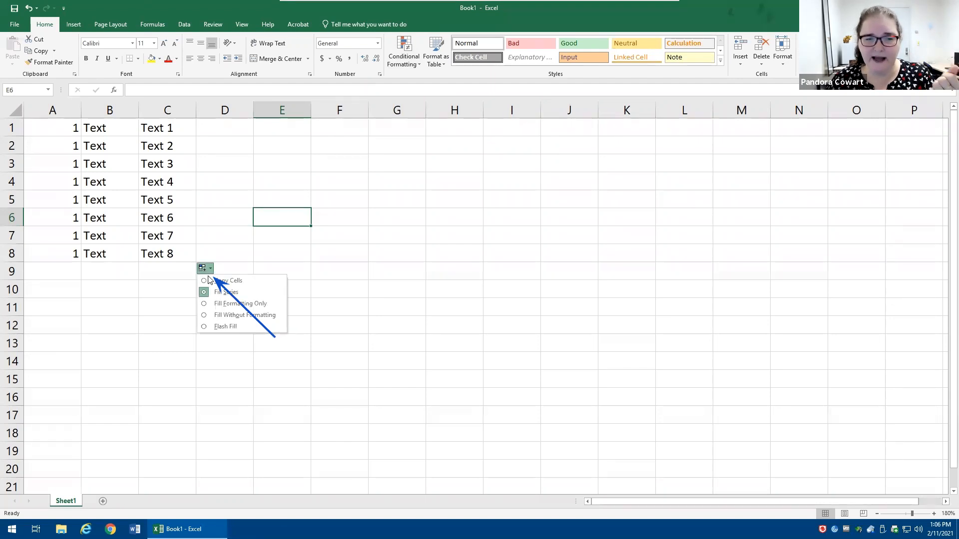
pyautogui.click(205, 282)
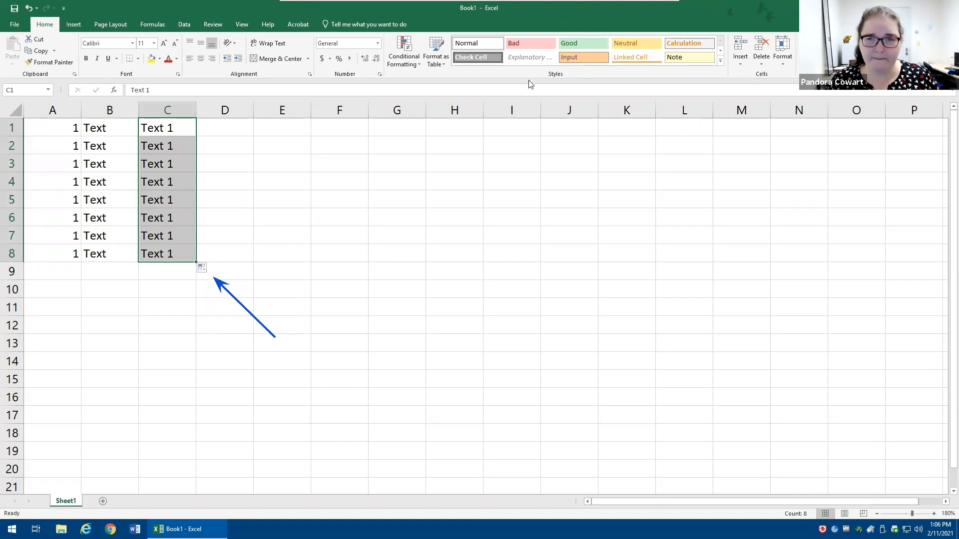
# Step: Refill C1 down through C8, switch that fill to Copy Cells, and set it back to Fill Series
pyautogui.click(168, 128)
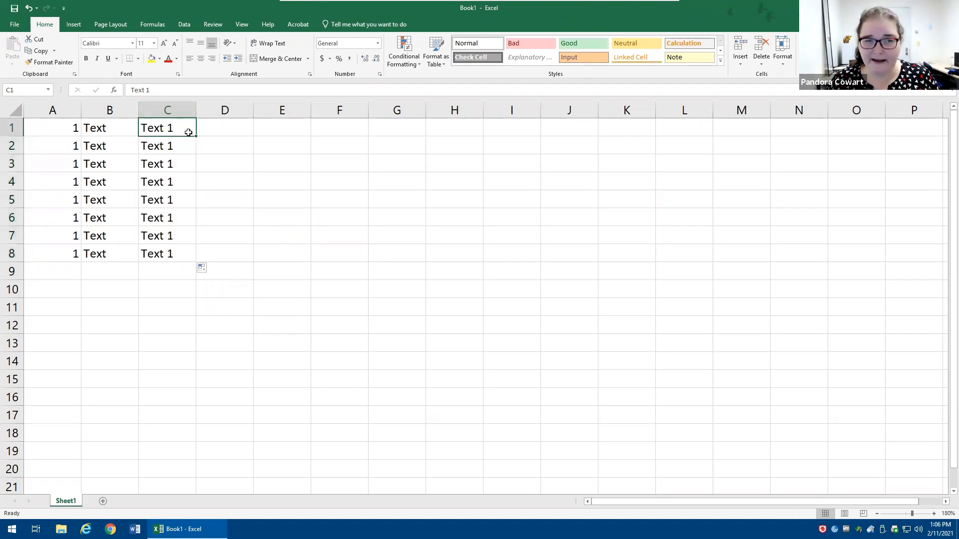
pyautogui.moveTo(198, 136); pyautogui.dragTo(191, 266)
pyautogui.click(203, 268)
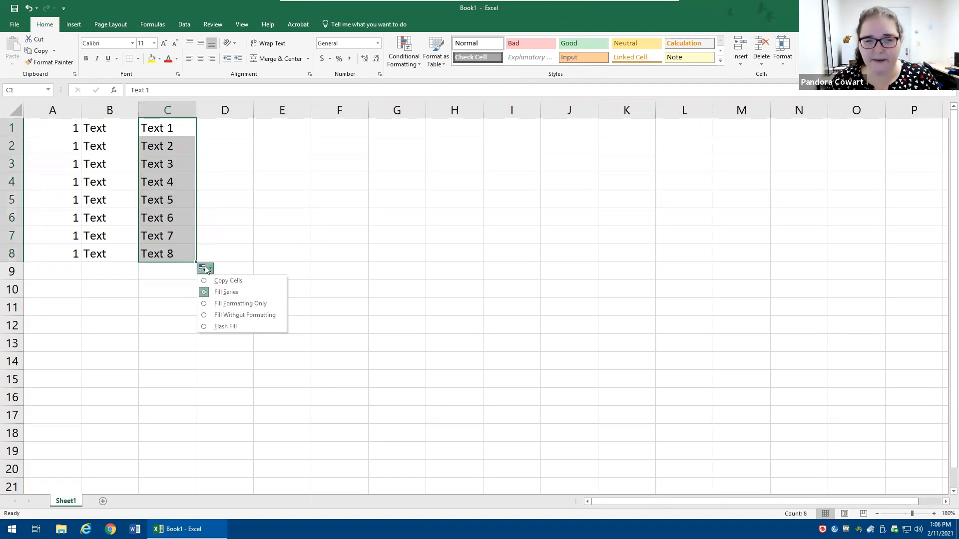
pyautogui.click(222, 281)
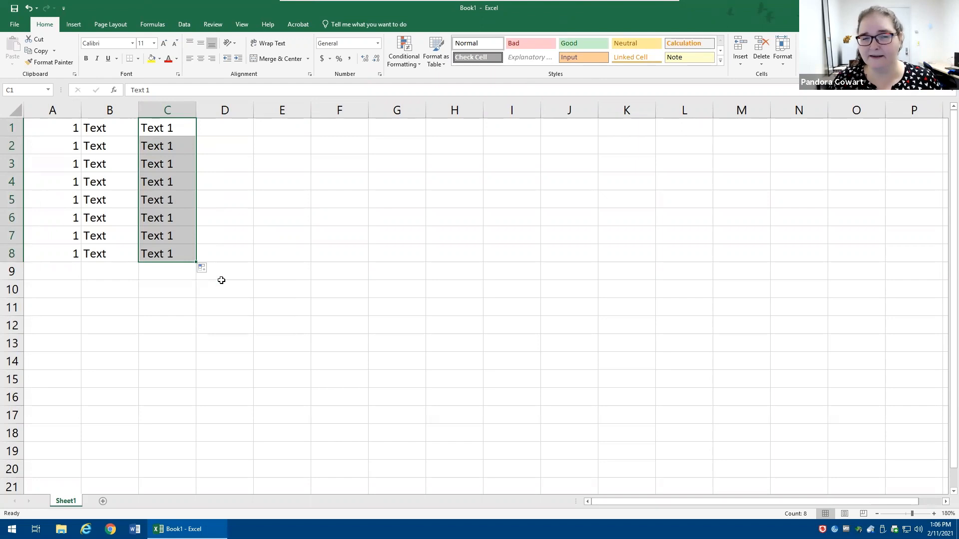
pyautogui.click(203, 270)
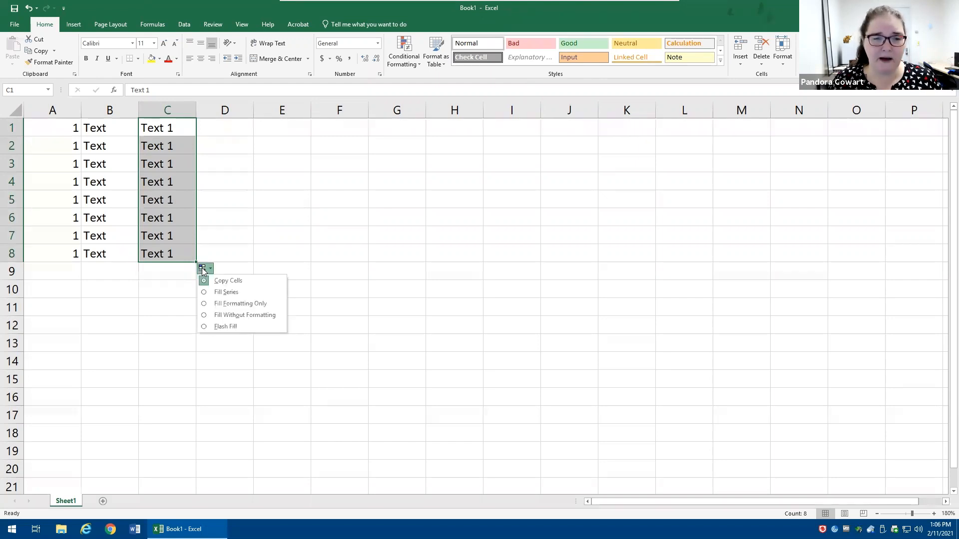
pyautogui.click(209, 293)
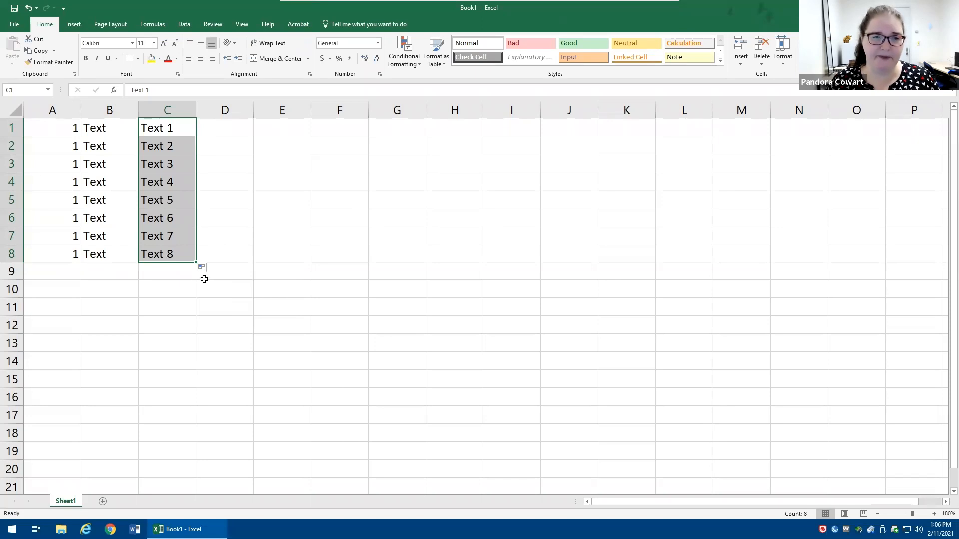
# Step: Enter the two starting values of a number series, 1 in cell D1 and 2 in cell D2
pyautogui.click(221, 129)
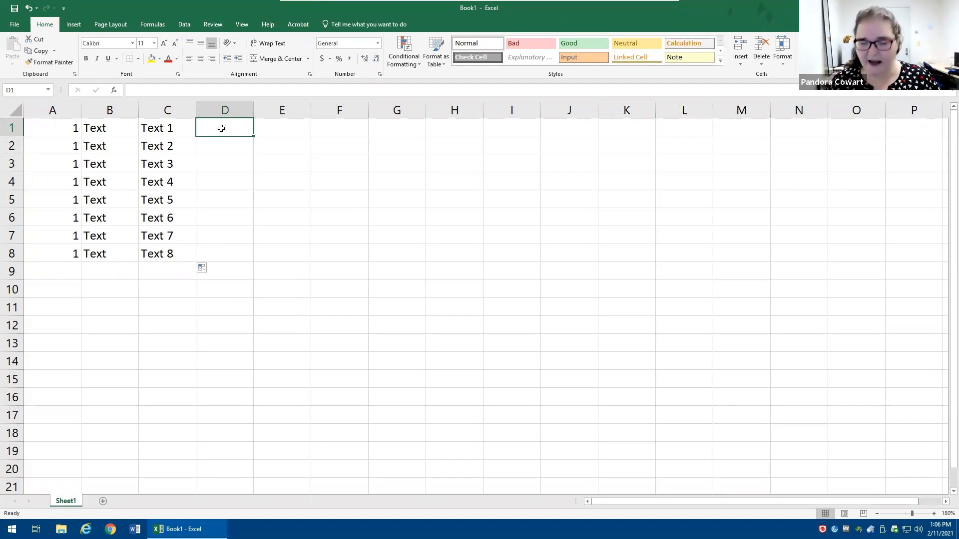
pyautogui.write('1')
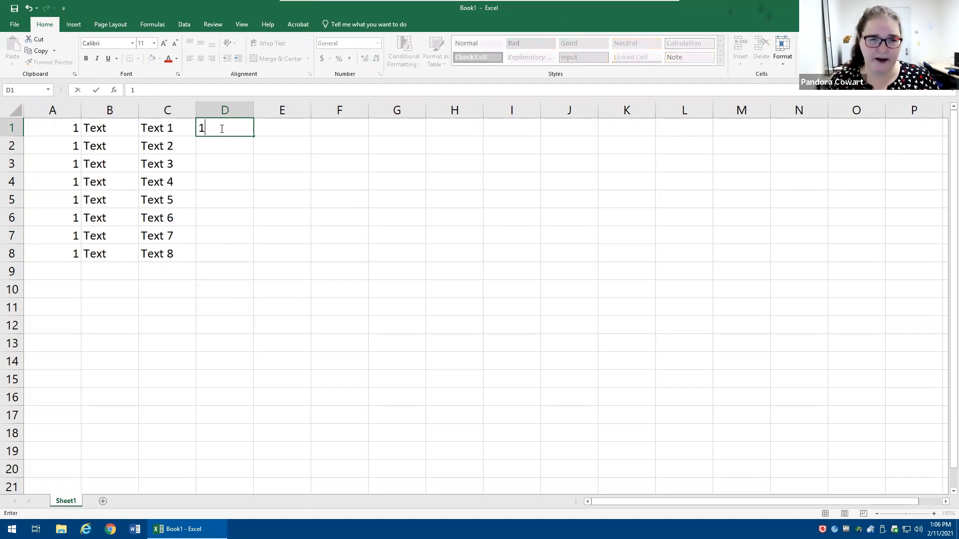
pyautogui.hotkey('ctrl', 'Return')
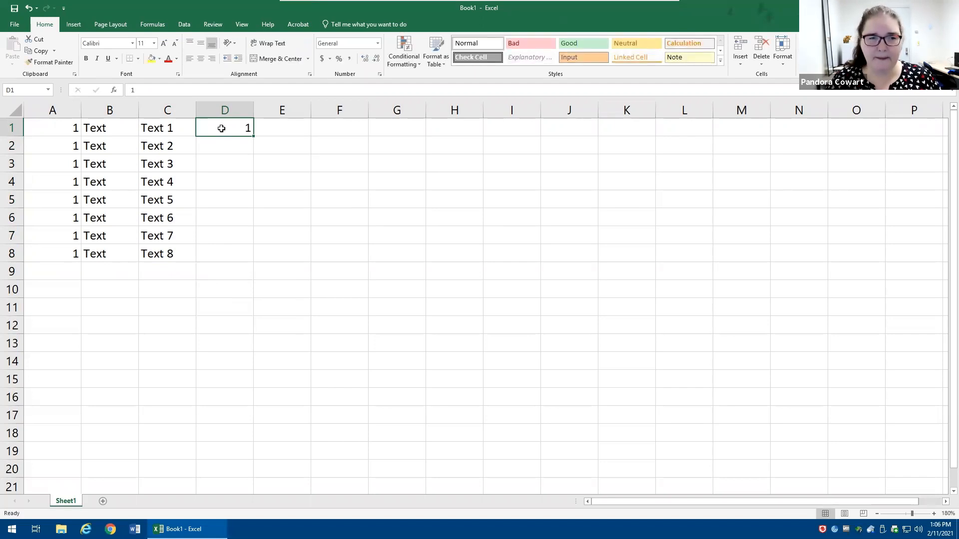
pyautogui.click(181, 130)
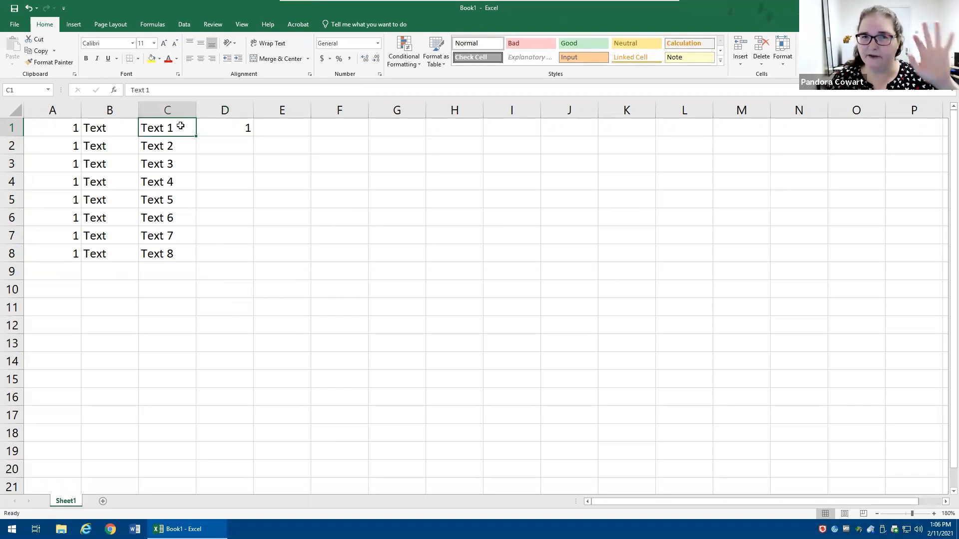
pyautogui.click(47, 128)
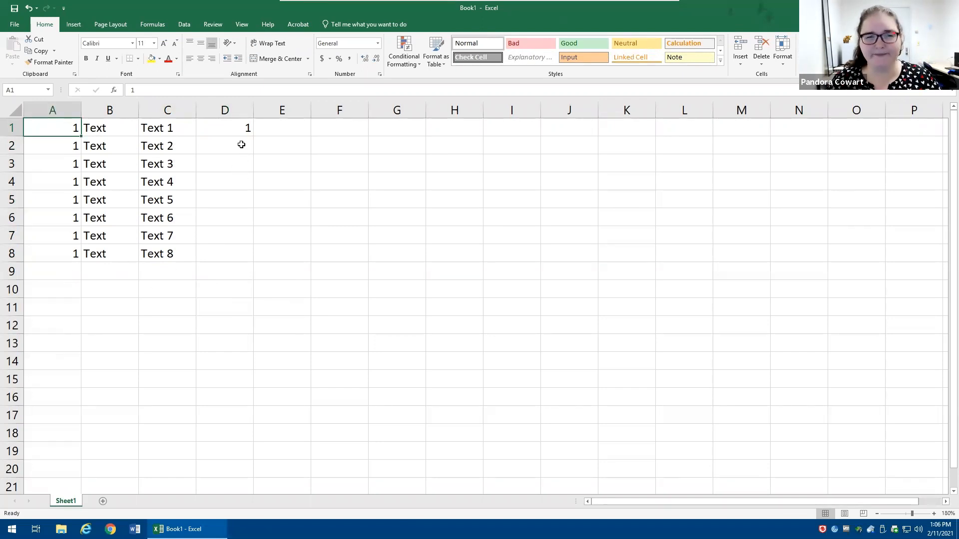
pyautogui.click(242, 144)
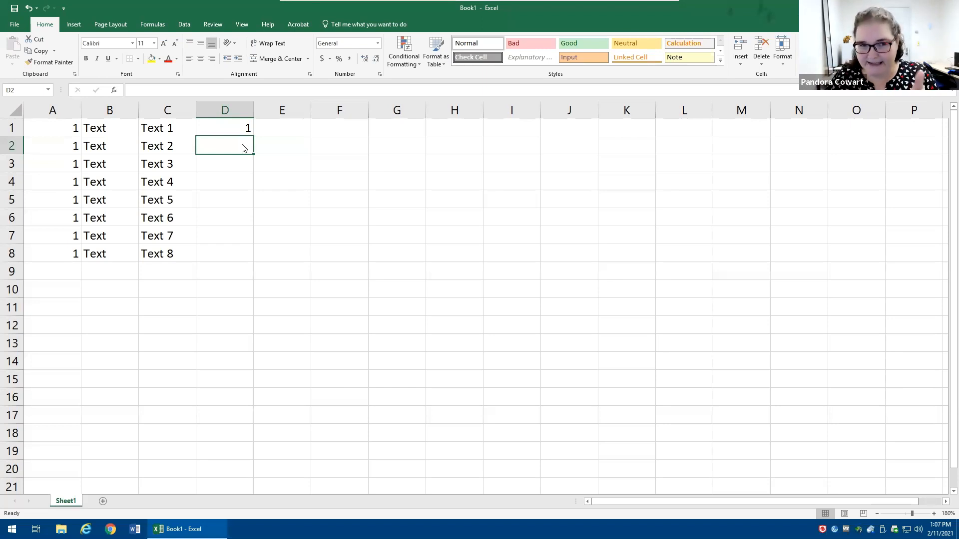
pyautogui.write('2')
pyautogui.press('Return')
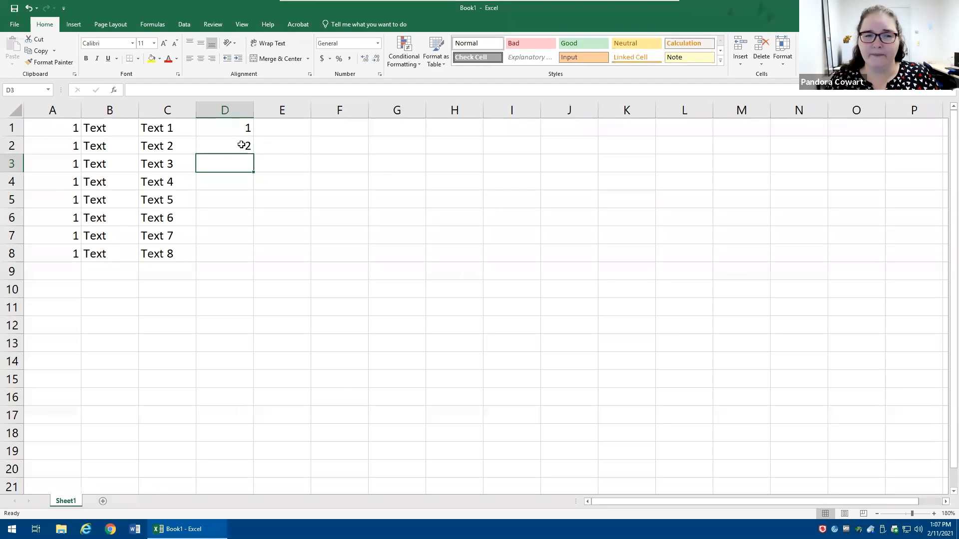
# Step: Extend the pattern in D1:D2 down through D8 with the fill handle
pyautogui.click(161, 129)
pyautogui.moveTo(219, 123); pyautogui.dragTo(224, 144)
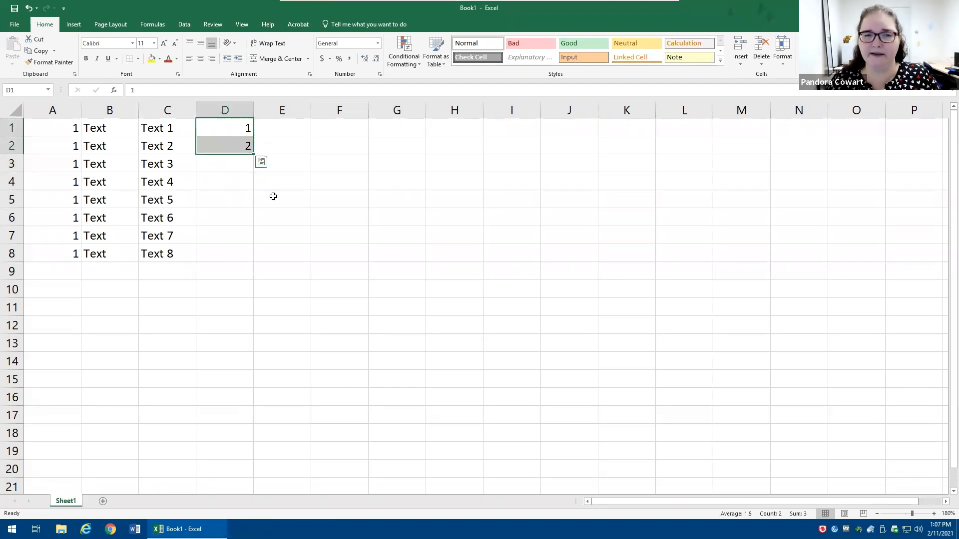
pyautogui.click(274, 196)
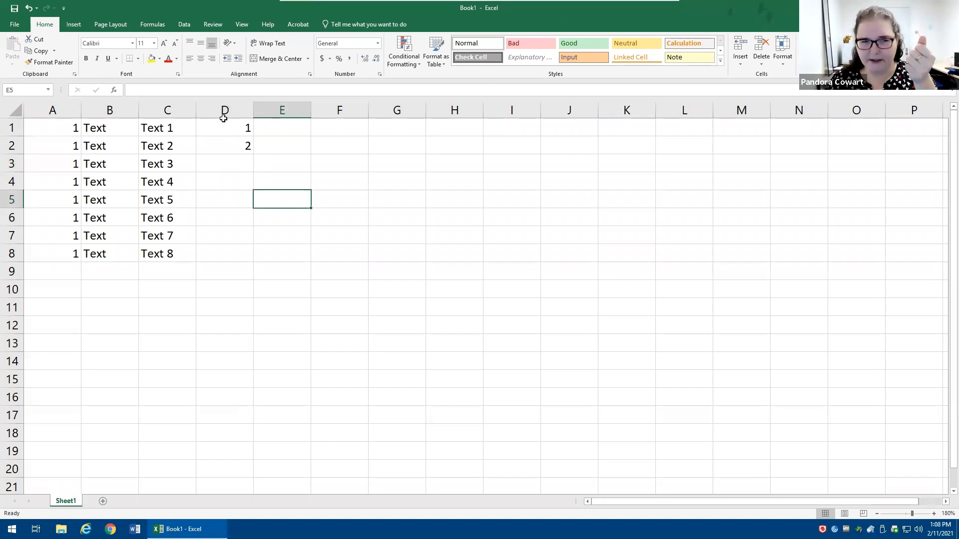
pyautogui.moveTo(224, 124); pyautogui.dragTo(219, 148)
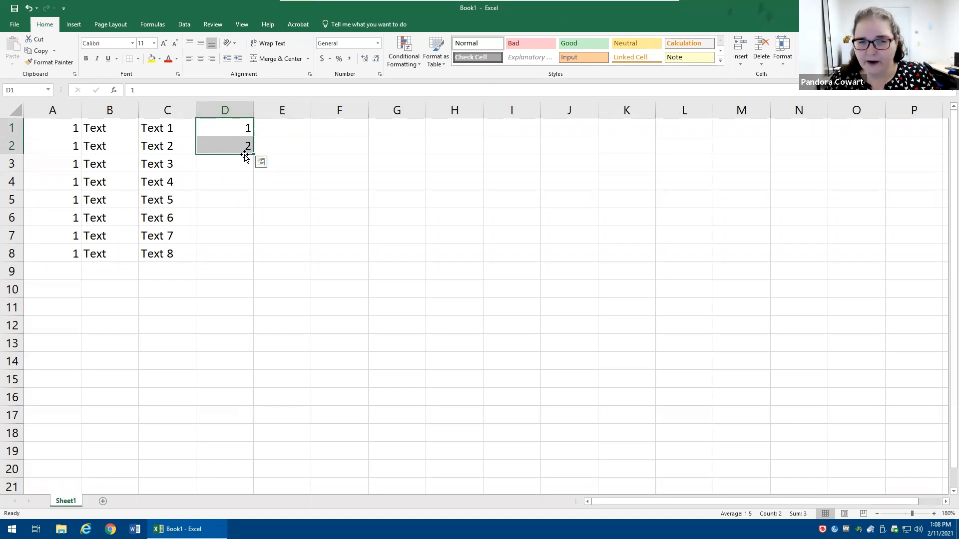
pyautogui.moveTo(251, 153); pyautogui.dragTo(238, 266)
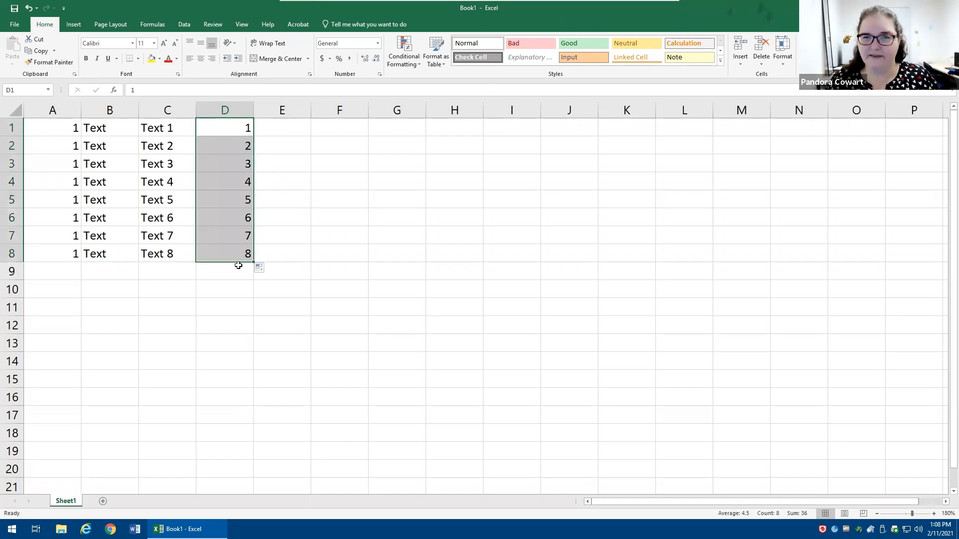
# Step: Enter starting values 2 and 4 in cells E1:E2, and 5 and 4 in cells F1:F2
pyautogui.click(279, 126)
pyautogui.write('2')
pyautogui.press('Return')
pyautogui.write('4')
pyautogui.press('Return')
pyautogui.press('Up')
pyautogui.press('Up')
pyautogui.press('Right')
pyautogui.write('5')
pyautogui.press('Return')
pyautogui.write('4')
pyautogui.press('Return')
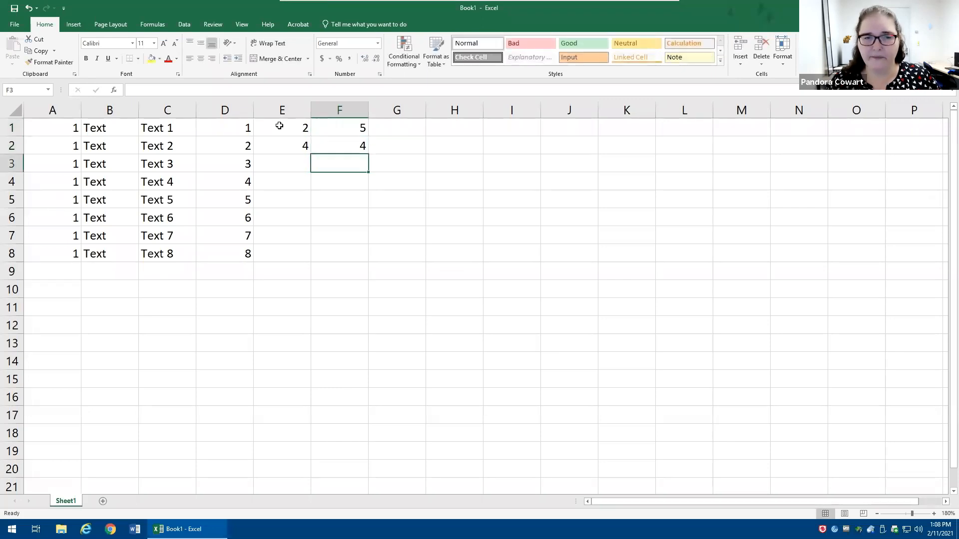
# Step: Try filling column E from cell E1 alone down through E8, and undo the fill
pyautogui.click(305, 223)
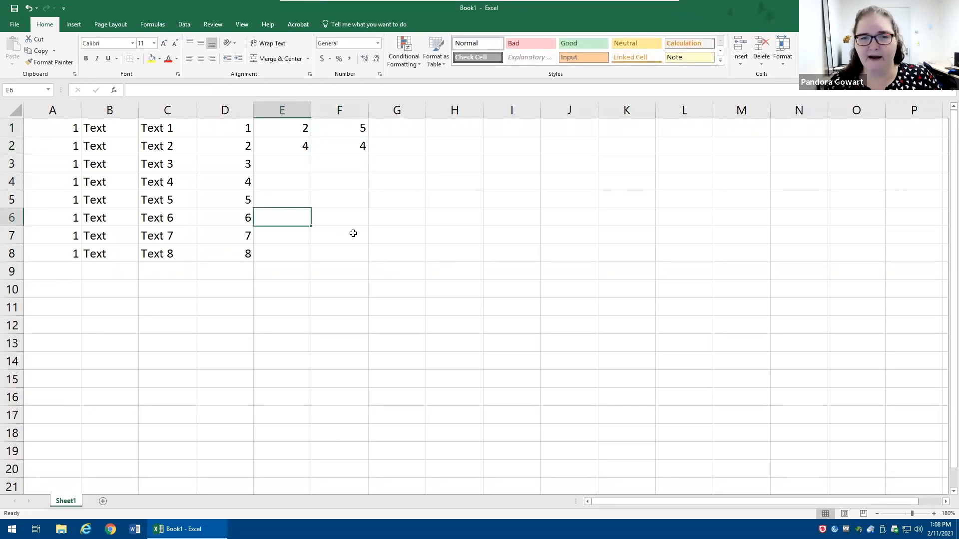
pyautogui.moveTo(301, 131); pyautogui.dragTo(291, 147)
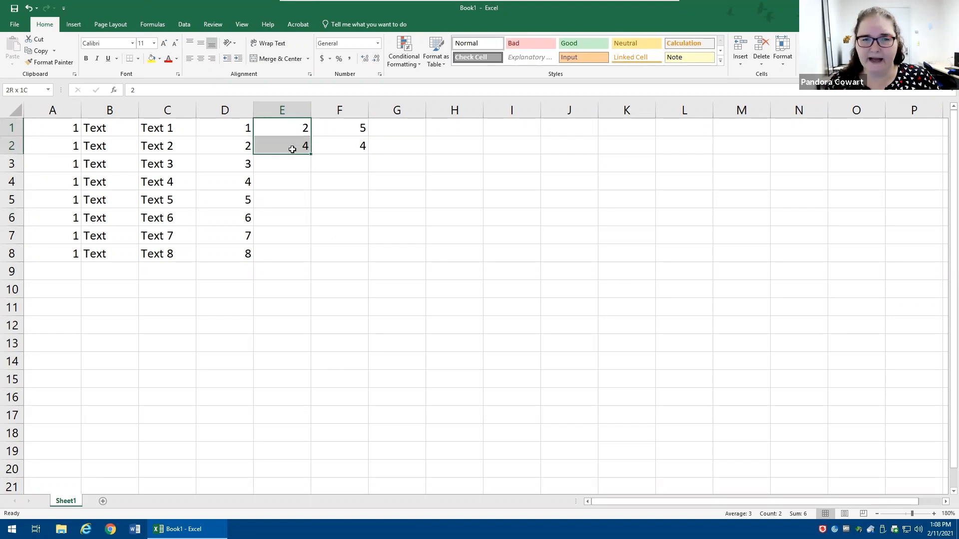
pyautogui.moveTo(349, 130); pyautogui.dragTo(344, 146)
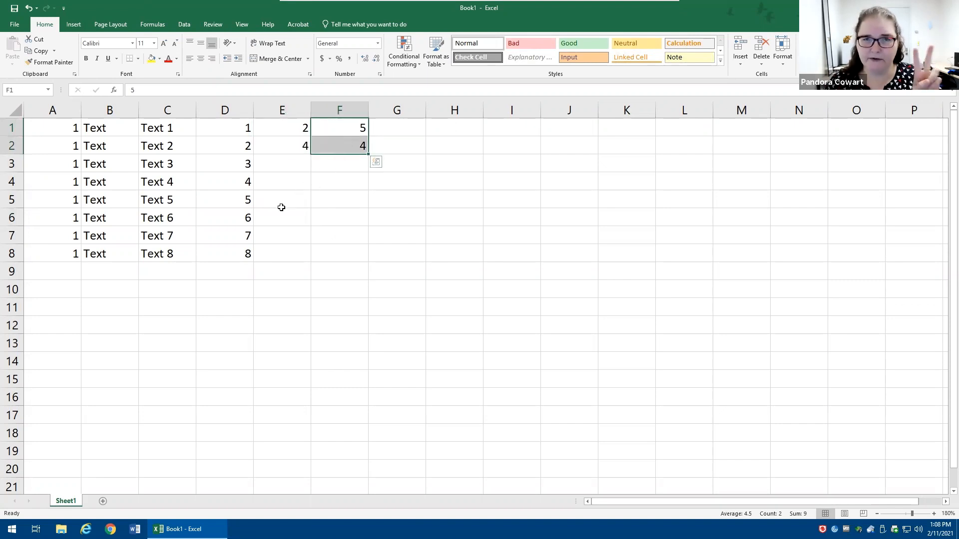
pyautogui.click(322, 191)
pyautogui.click(297, 126)
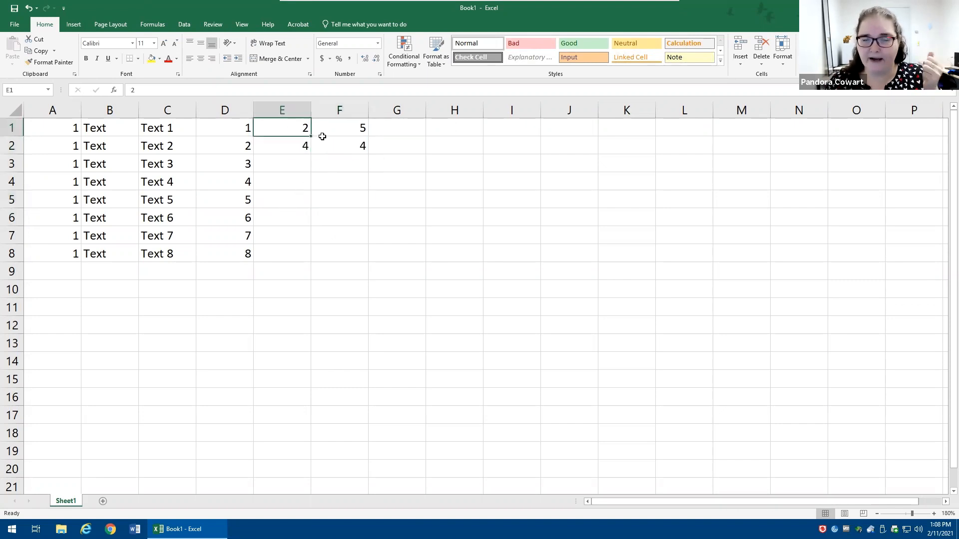
pyautogui.moveTo(310, 136); pyautogui.dragTo(295, 263)
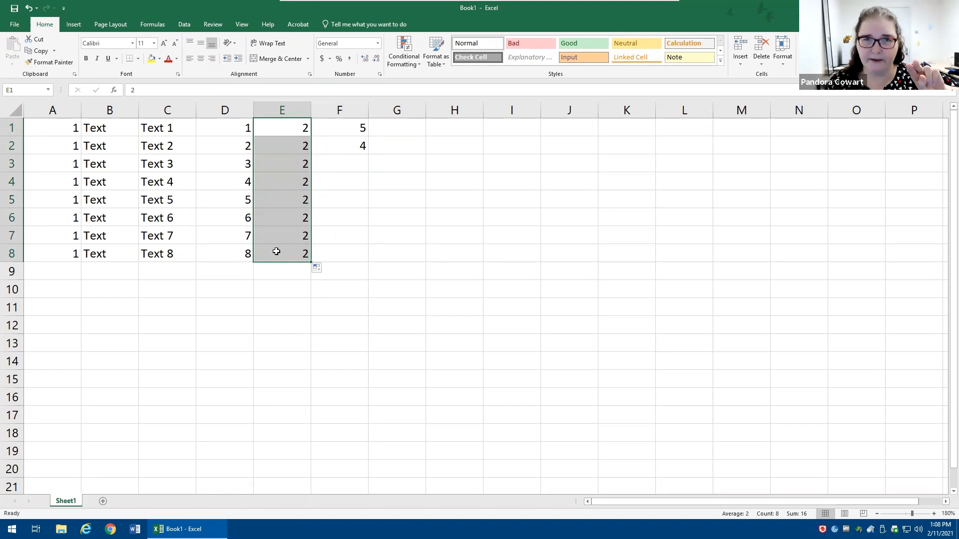
pyautogui.click(29, 8)
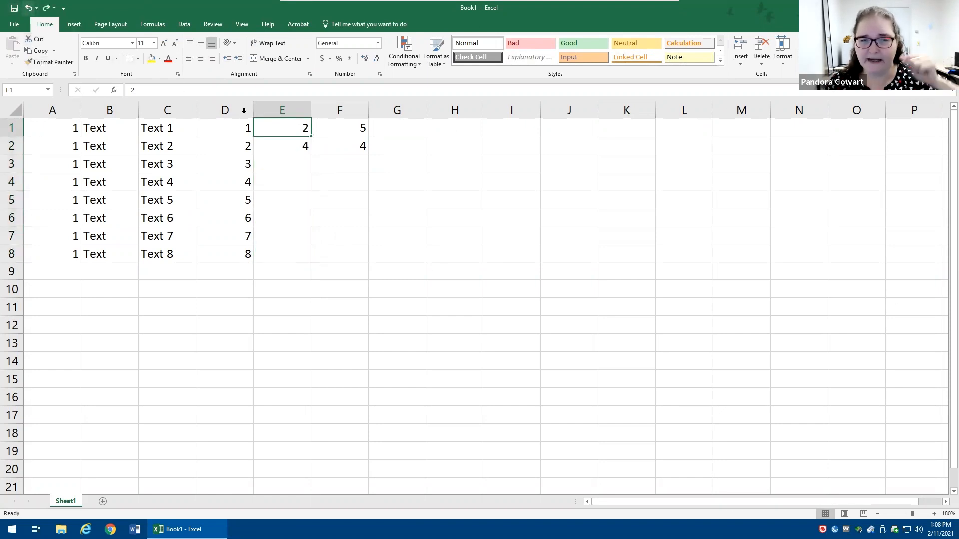
# Step: Extend the E1:E2 and F1:F2 patterns separately down to row 8, and undo both fills
pyautogui.moveTo(286, 127); pyautogui.dragTo(299, 261)
pyautogui.click(346, 127)
pyautogui.moveTo(344, 137); pyautogui.dragTo(352, 261)
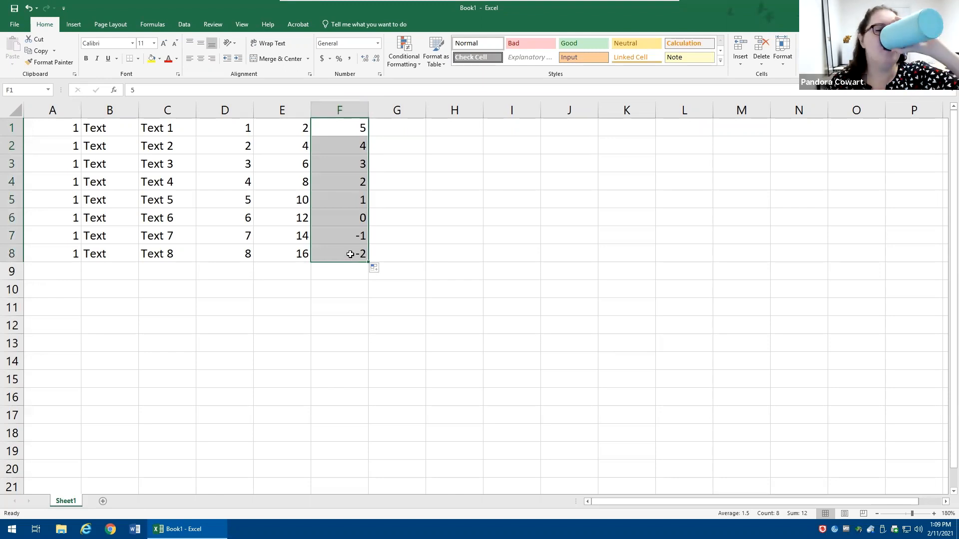
pyautogui.click(461, 176)
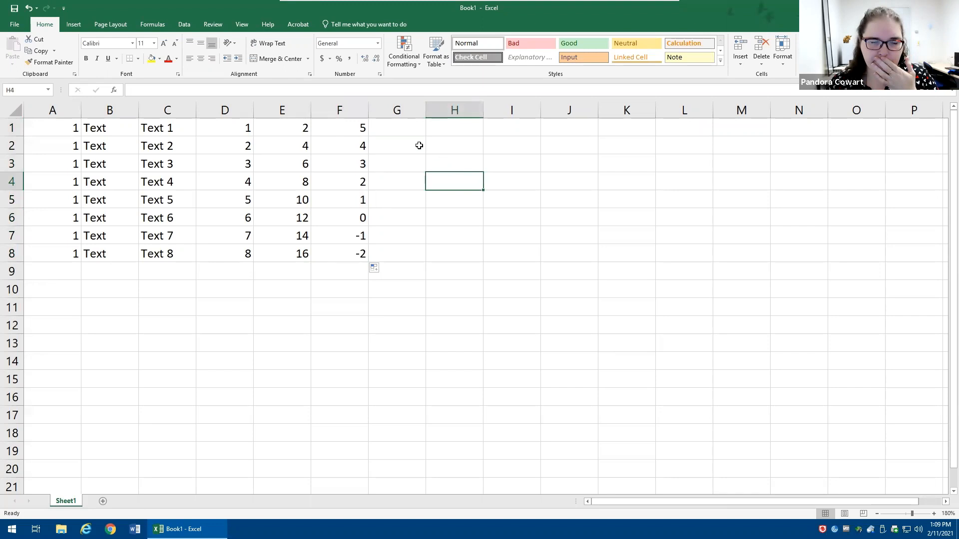
pyautogui.click(29, 8)
pyautogui.click(28, 8)
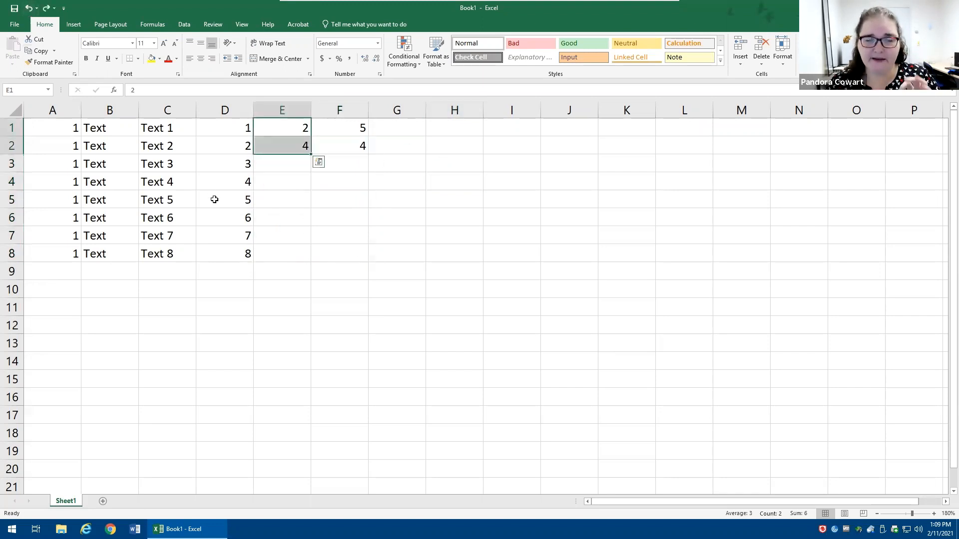
pyautogui.click(345, 282)
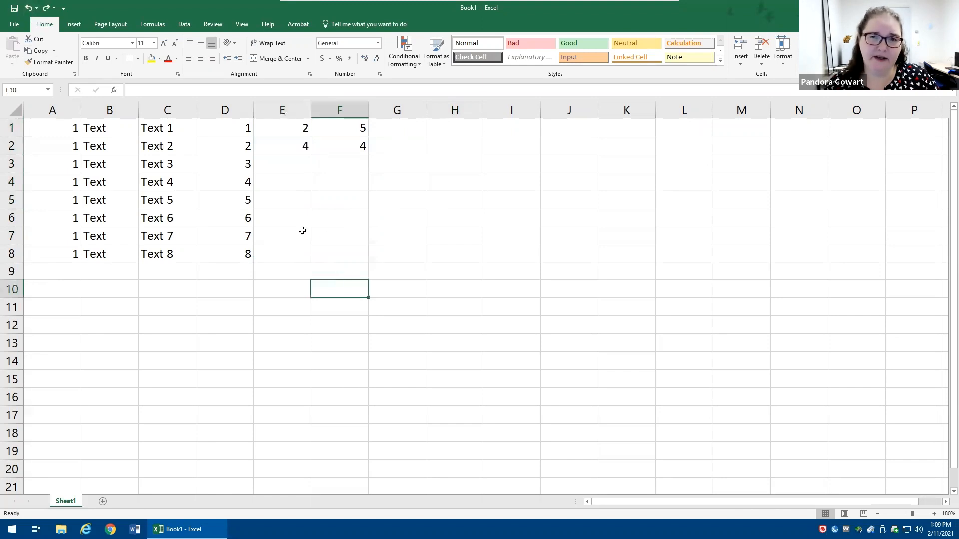
# Step: Extend both number patterns in E1:F2 together down through row 8 in a single fill
pyautogui.click(293, 126)
pyautogui.moveTo(293, 126); pyautogui.dragTo(349, 143)
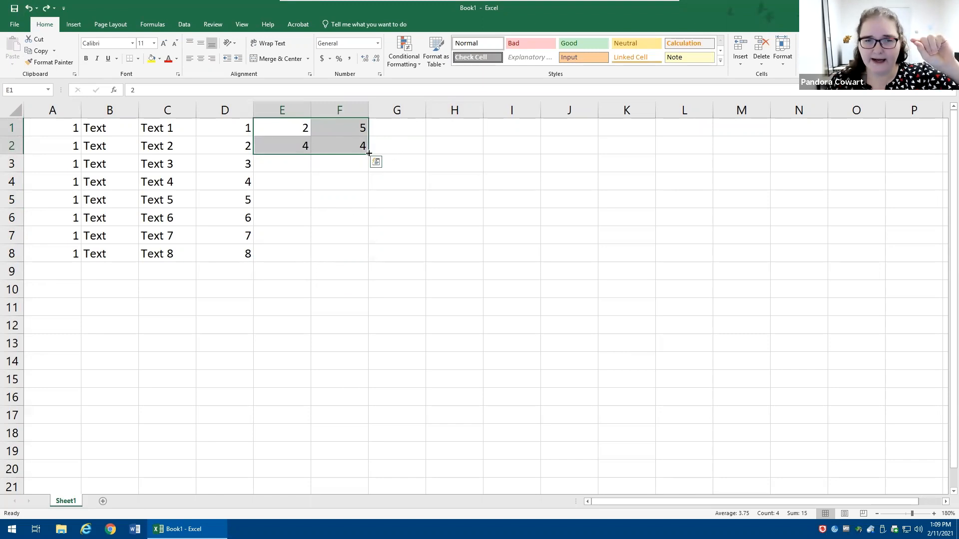
pyautogui.moveTo(369, 152); pyautogui.dragTo(352, 258)
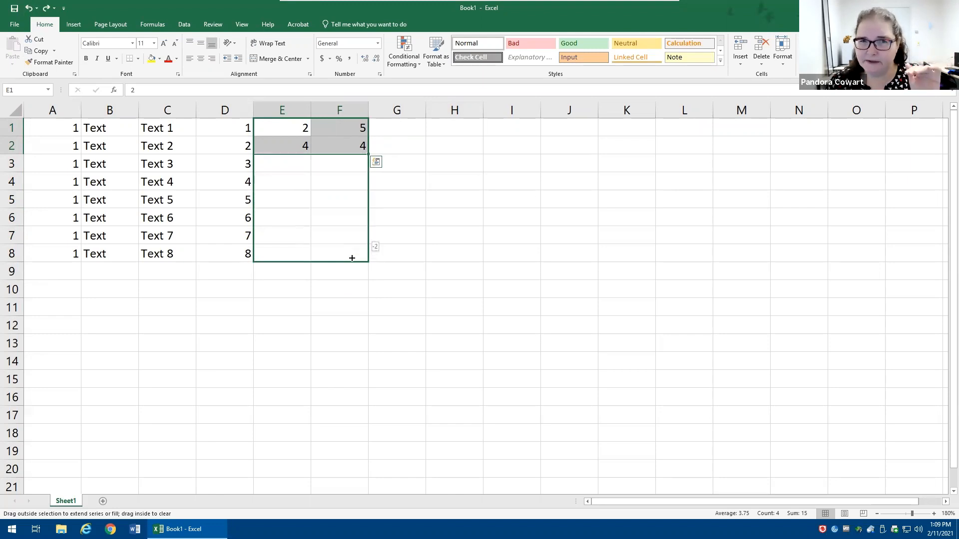
pyautogui.moveTo(348, 239); pyautogui.dragTo(367, 258)
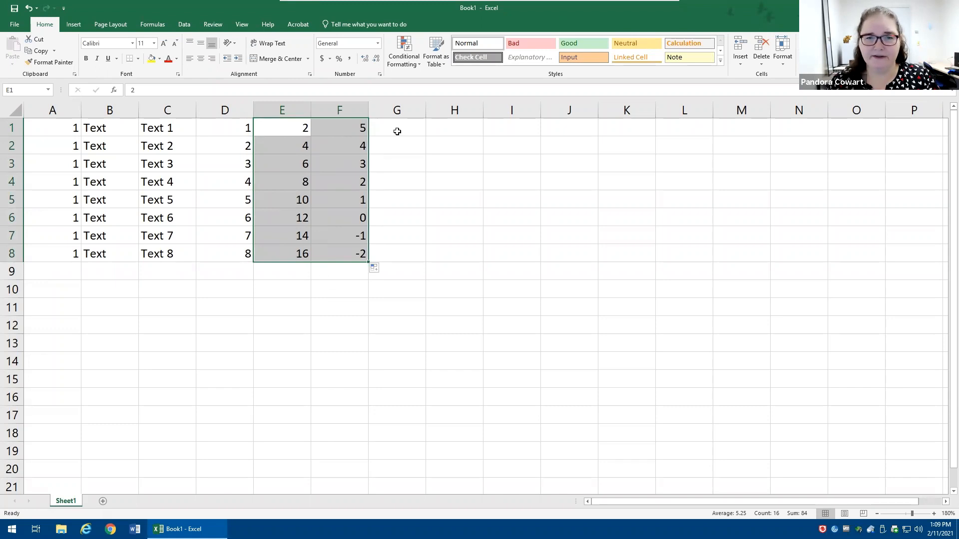
# Step: Enter the text "Text 1" in cell G1
pyautogui.click(411, 122)
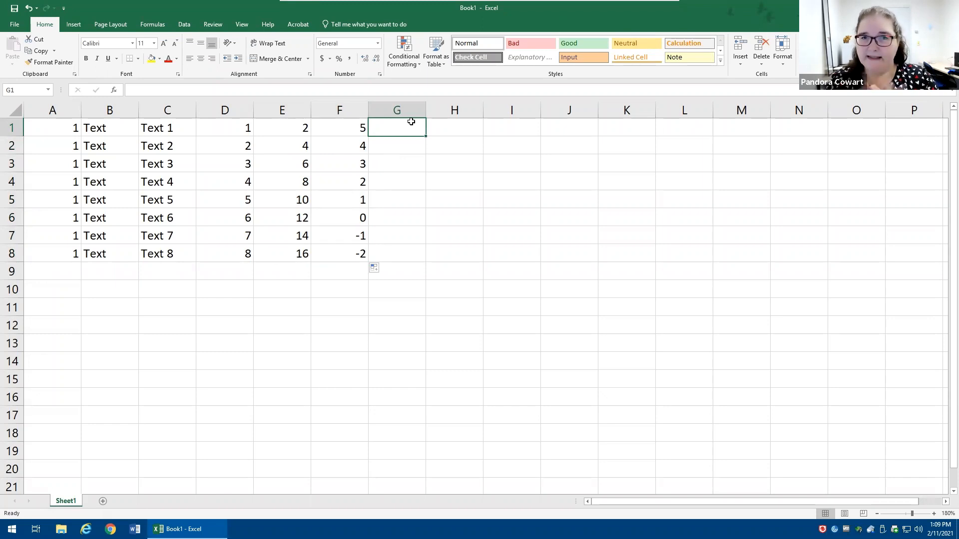
pyautogui.write('Text 1')
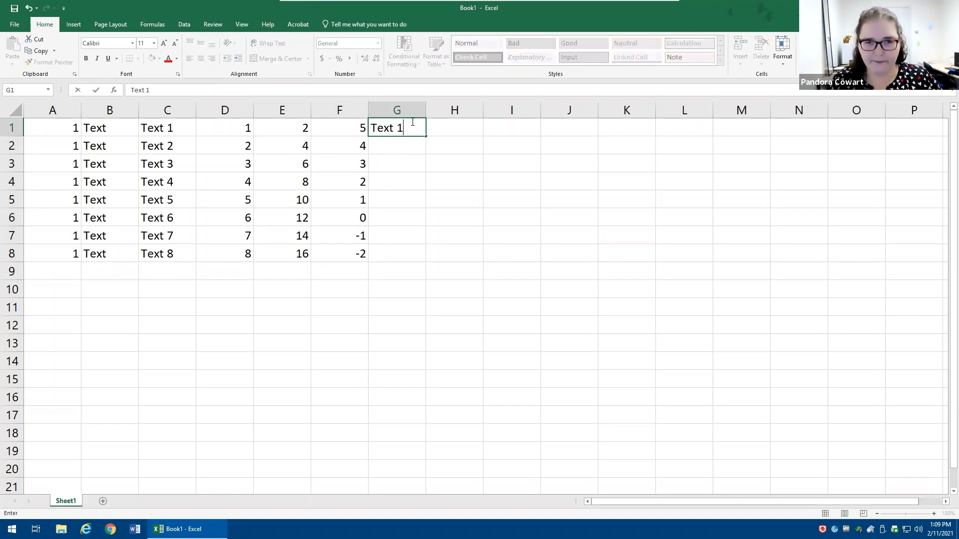
pyautogui.hotkey('ctrl', 'Return')
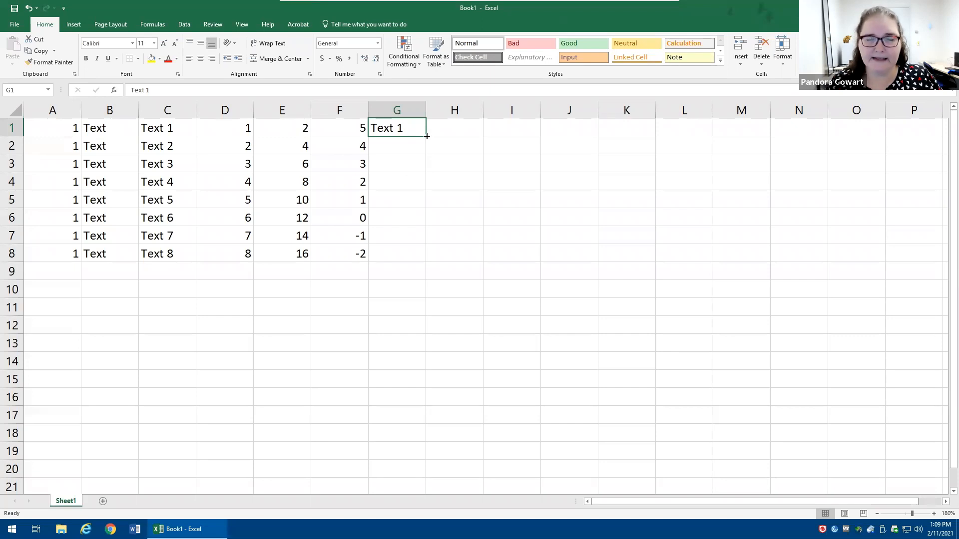
# Step: Try auto-filling column G from cell G1 down through G8, and undo the fill
pyautogui.moveTo(427, 136); pyautogui.dragTo(427, 136)
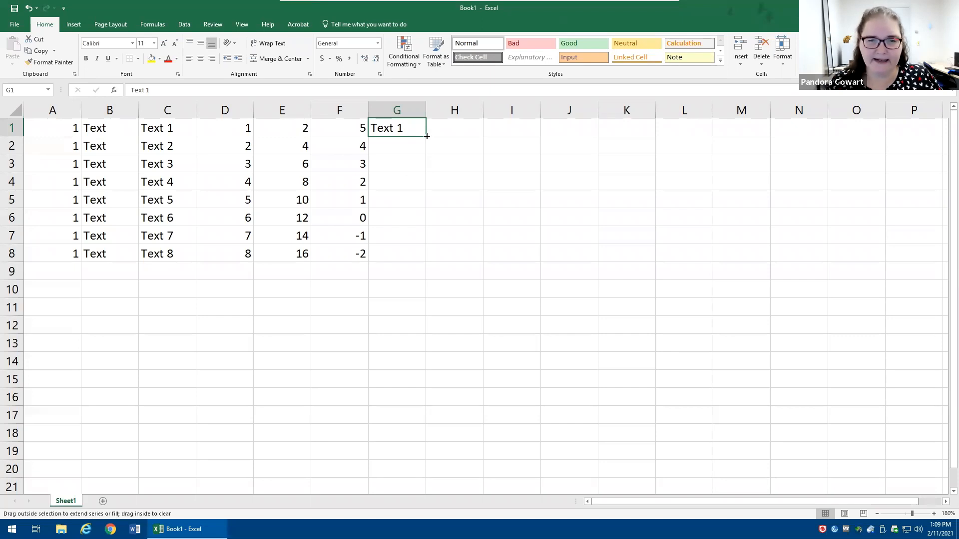
pyautogui.doubleClick(427, 136)
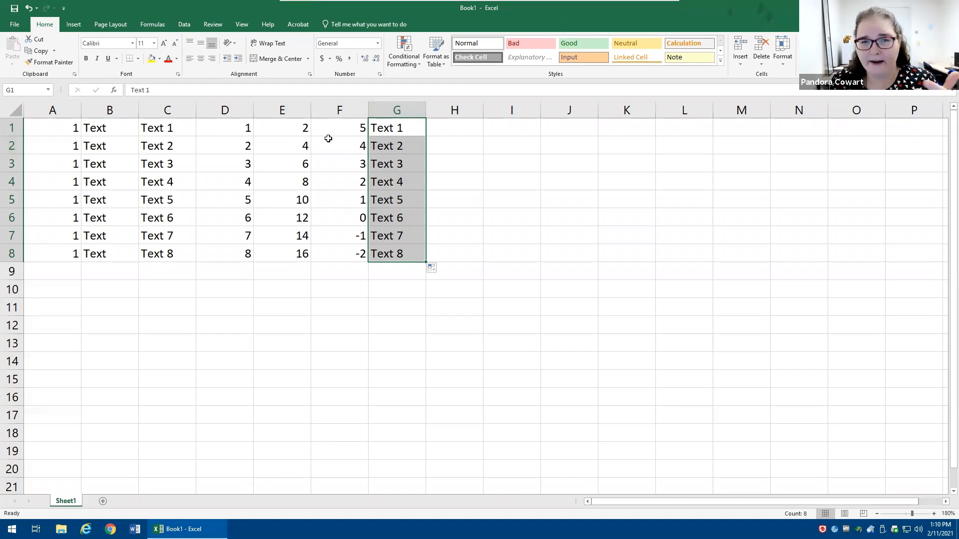
pyautogui.moveTo(328, 133); pyautogui.dragTo(339, 250)
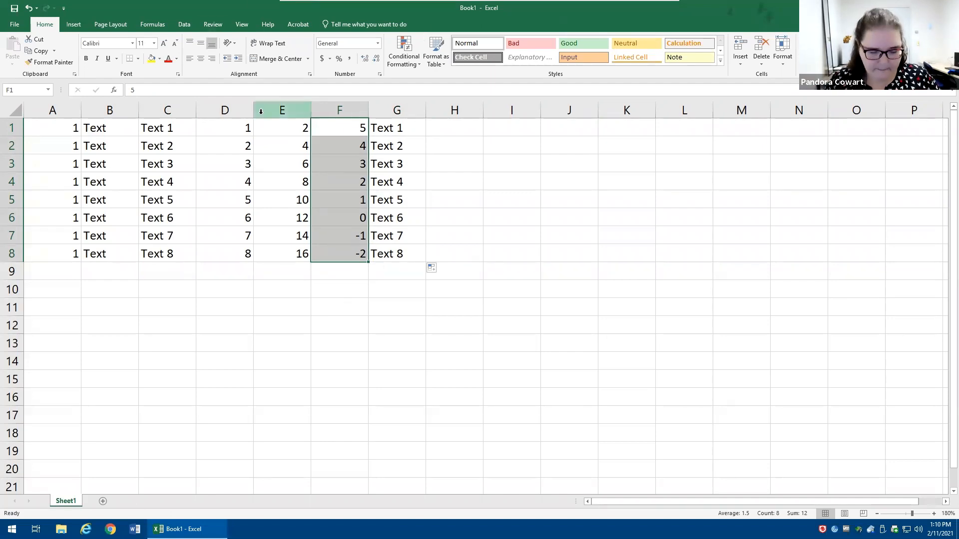
pyautogui.hotkey('ctrl', 'z')
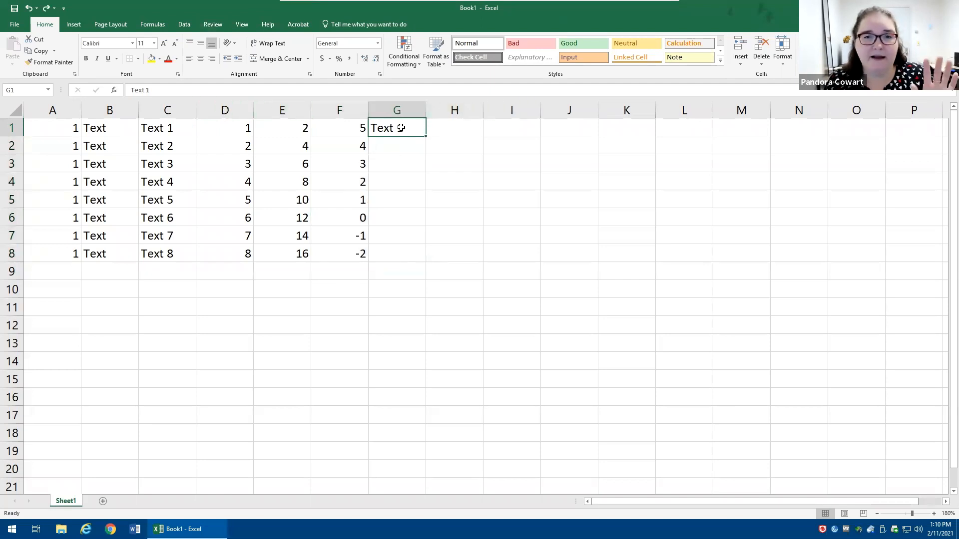
# Step: Extend the "Text 1" series from cell G1 down through G8, keeping the cell's text as it is
pyautogui.doubleClick(401, 128)
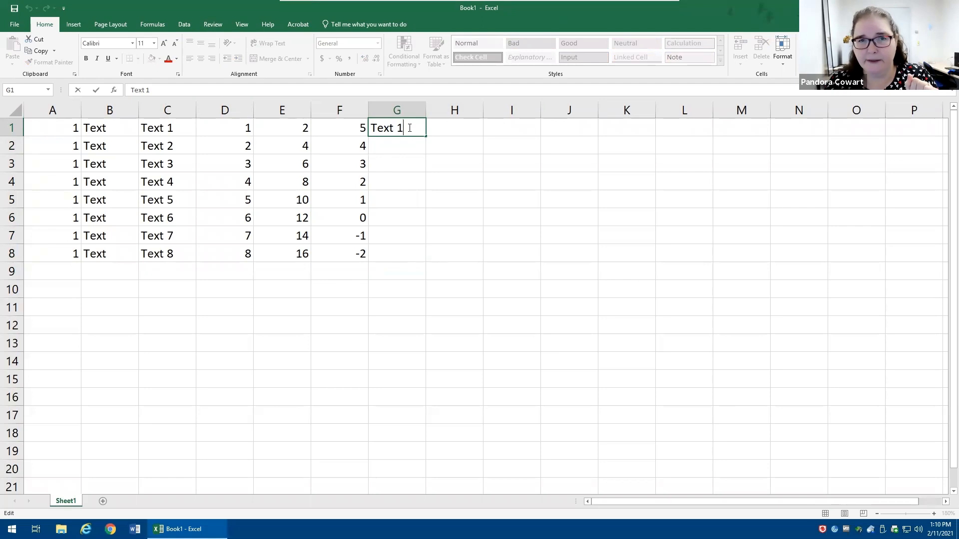
pyautogui.click(97, 89)
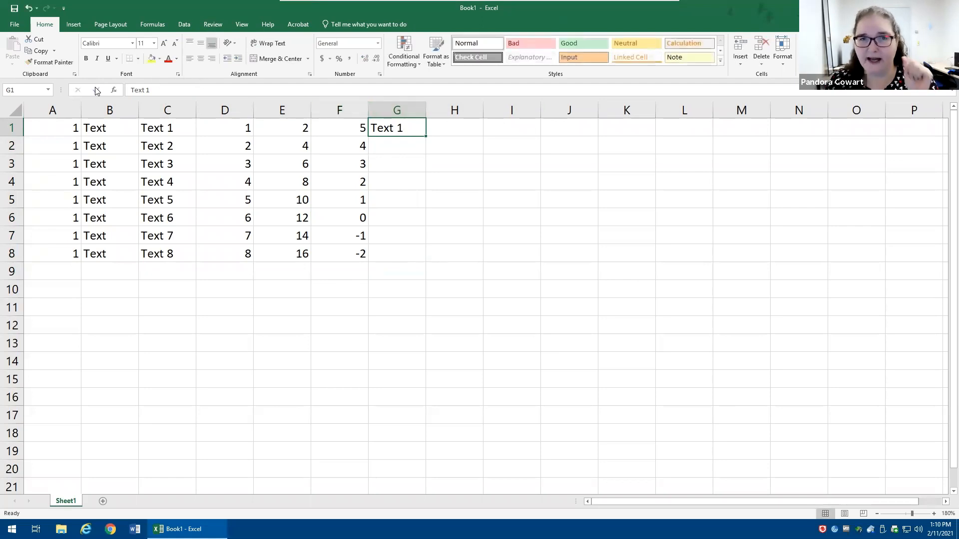
pyautogui.doubleClick(424, 136)
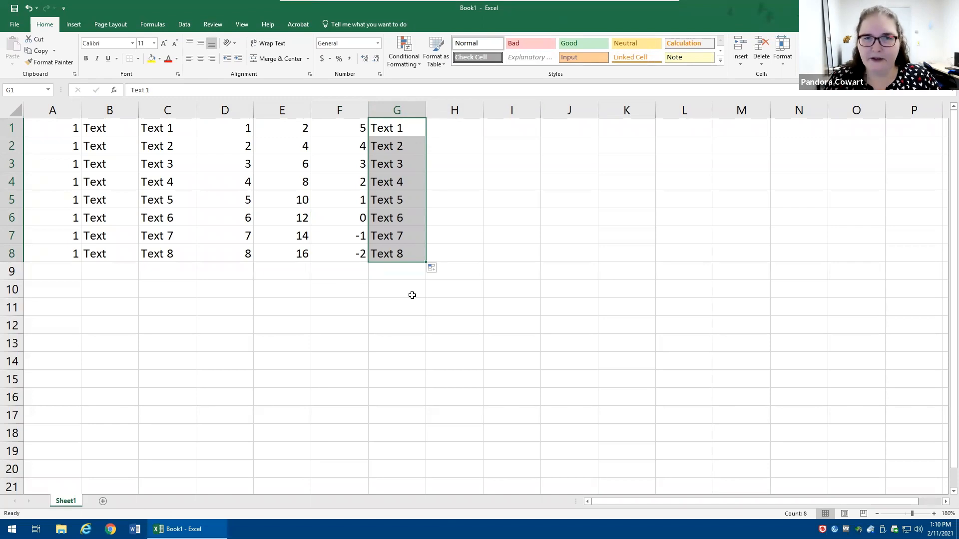
# Step: Enter "Quarter 1" in cell H1 and auto-fill the quarter series down through H8
pyautogui.click(454, 125)
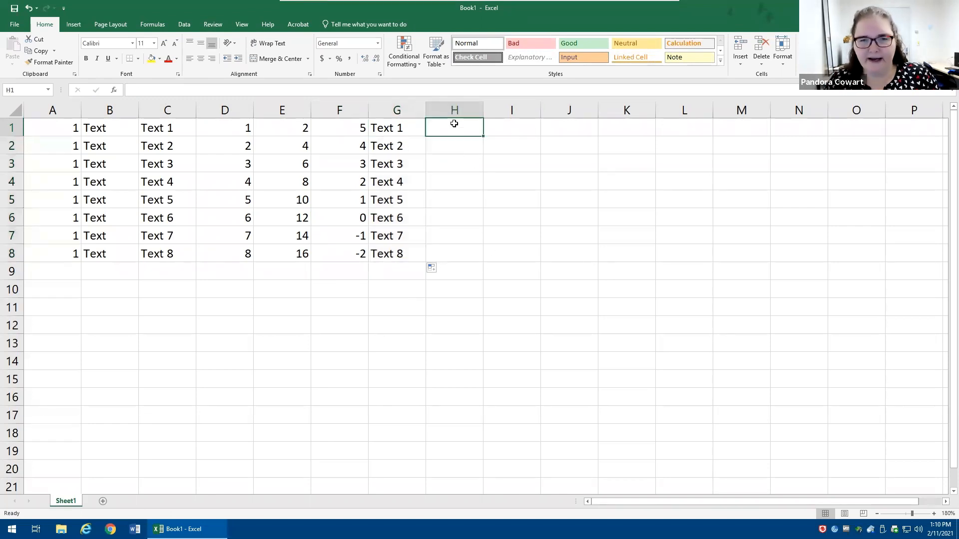
pyautogui.click(944, 501)
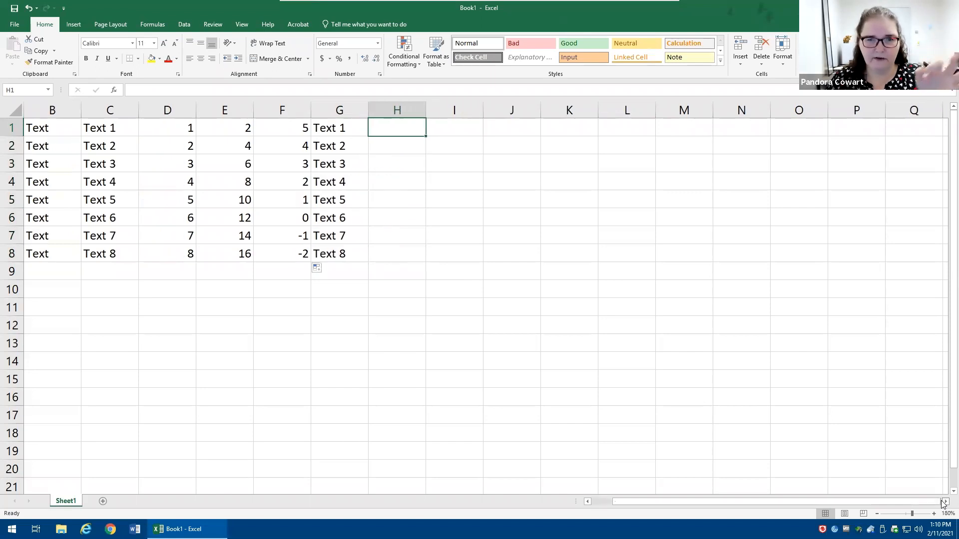
pyautogui.click(944, 502)
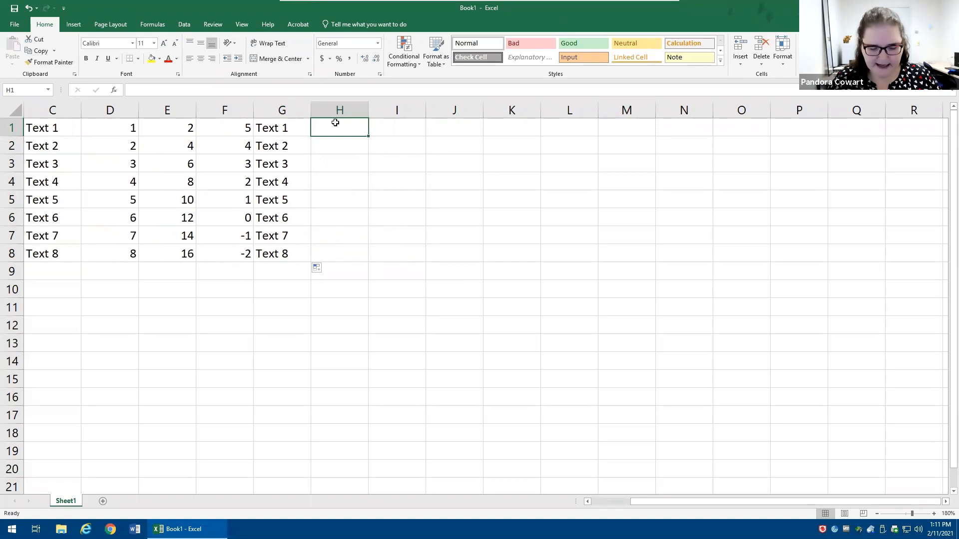
pyautogui.write('Quarter 1')
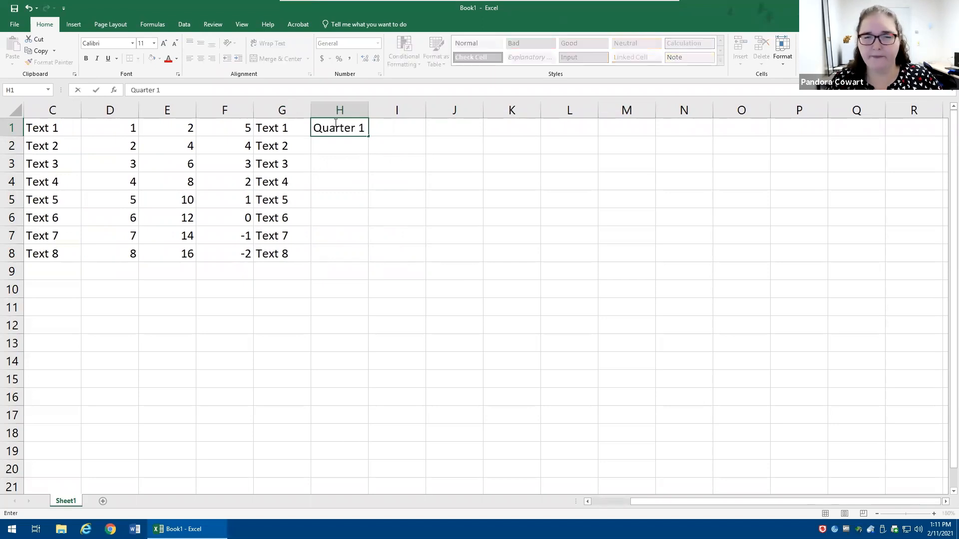
pyautogui.hotkey('ctrl', 'Return')
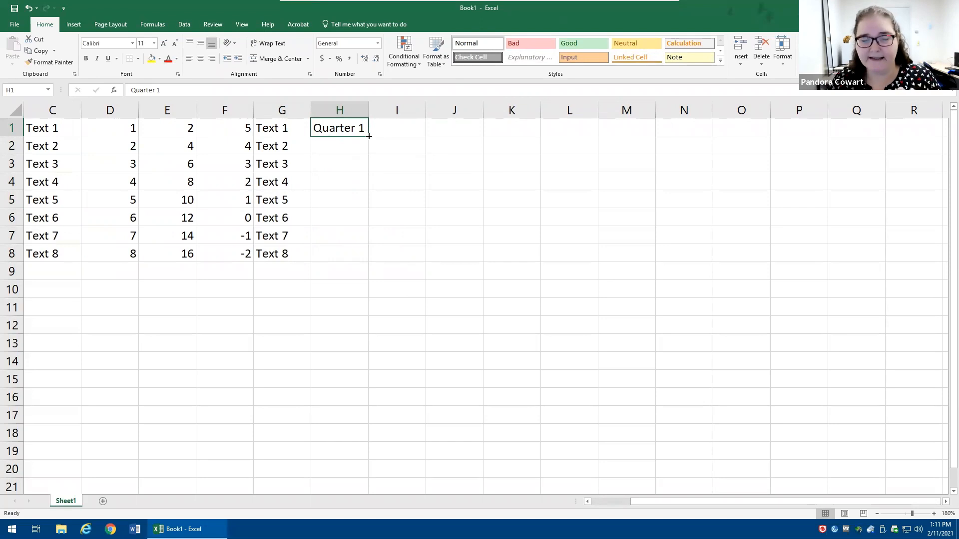
pyautogui.doubleClick(369, 136)
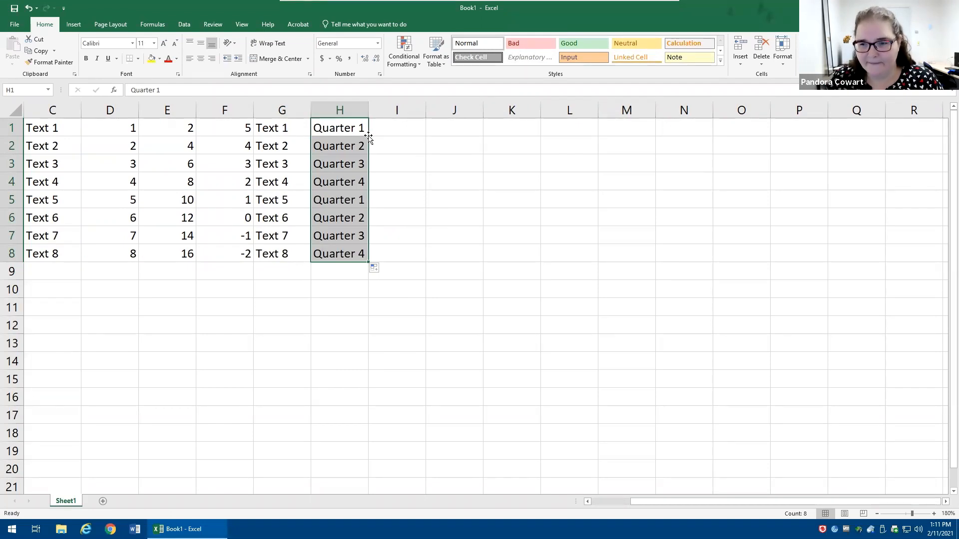
pyautogui.click(334, 153)
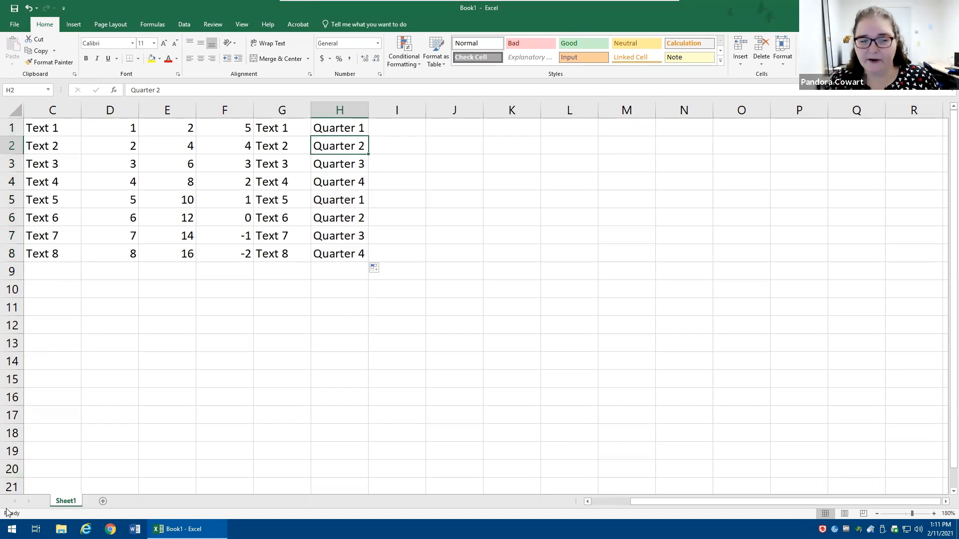
pyautogui.click(337, 129)
pyautogui.doubleClick(338, 128)
pyautogui.click(364, 129)
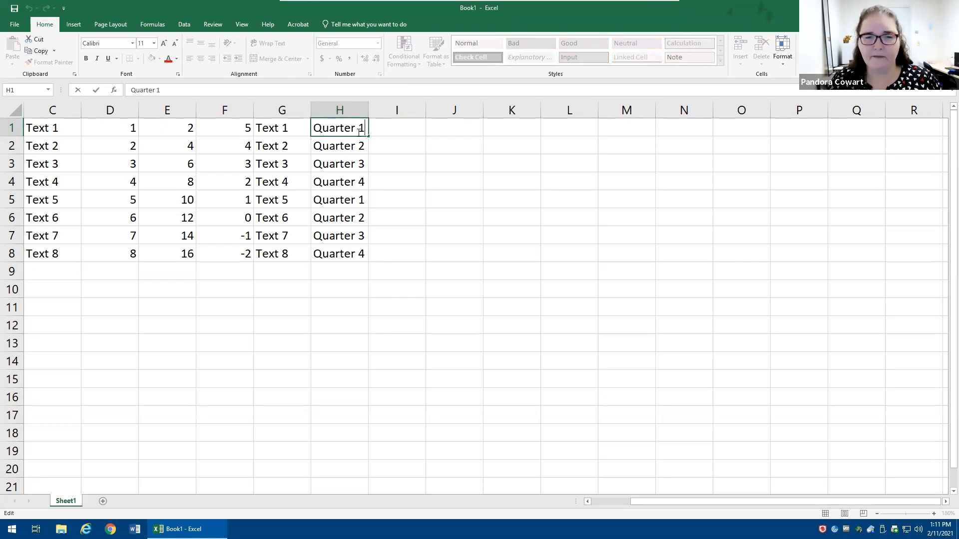
pyautogui.click(330, 126)
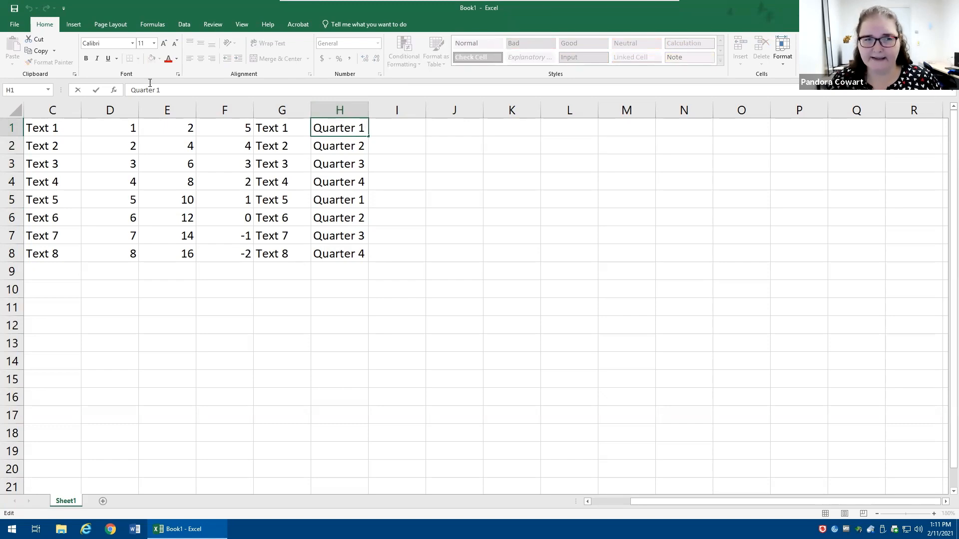
pyautogui.click(96, 91)
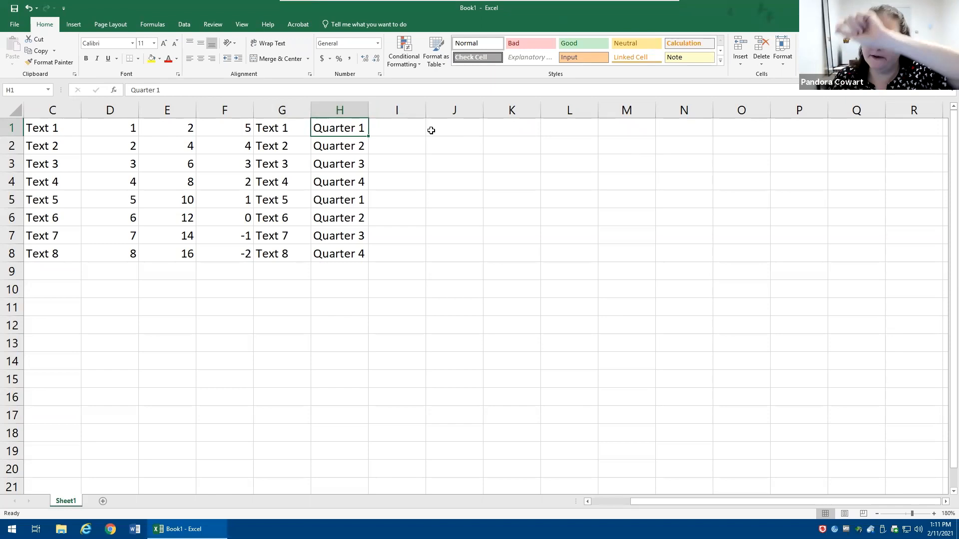
# Step: Enter "1st Qtr" in cell I1 and auto-fill the series down through I8
pyautogui.click(401, 127)
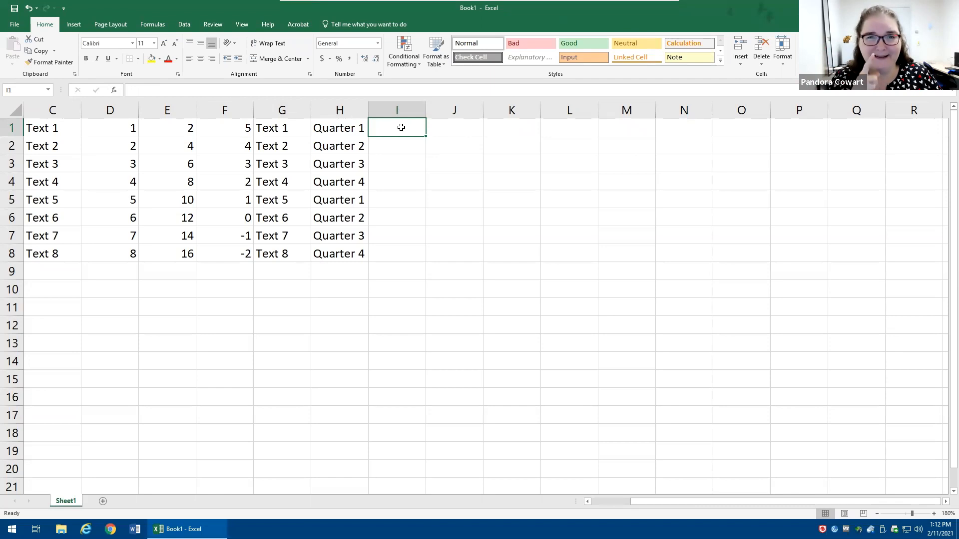
pyautogui.write('1st')
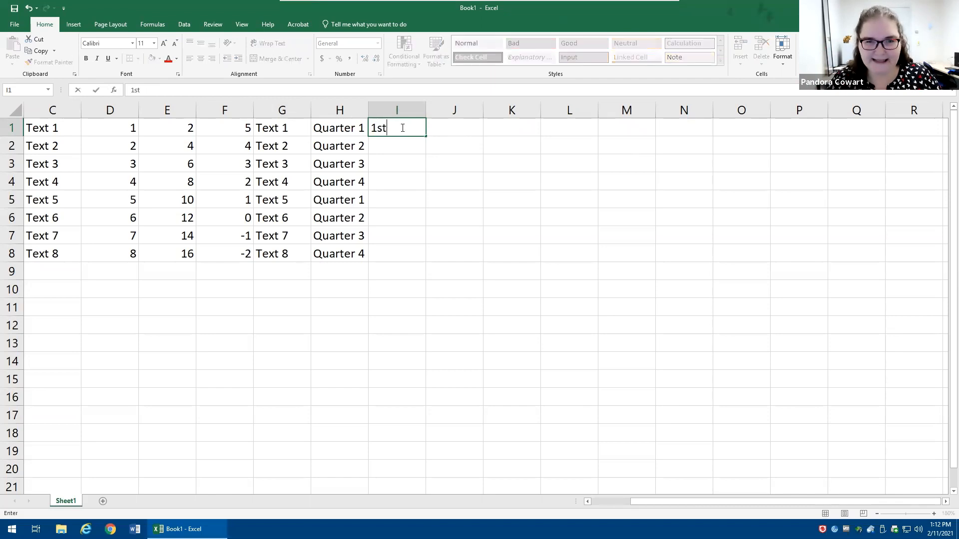
pyautogui.write(' Qtr')
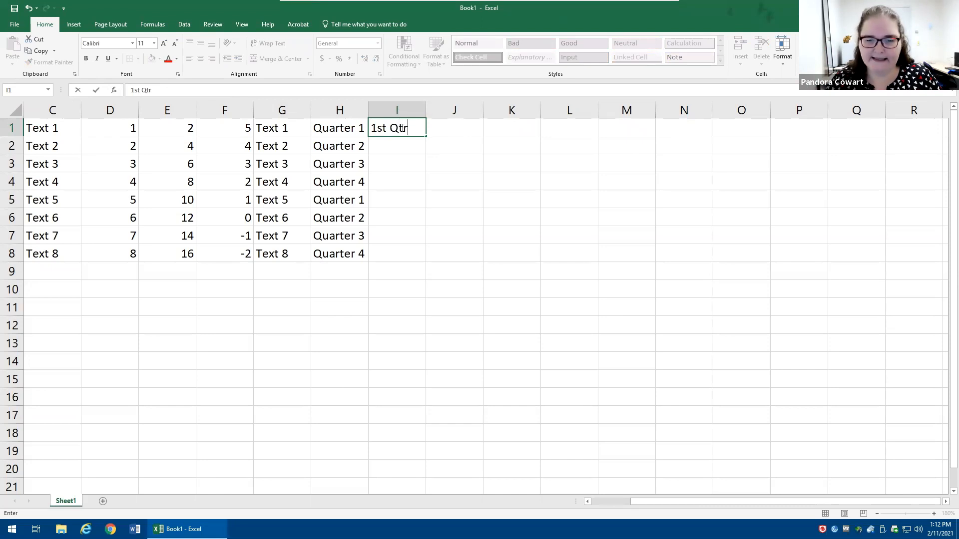
pyautogui.hotkey('ctrl', 'Return')
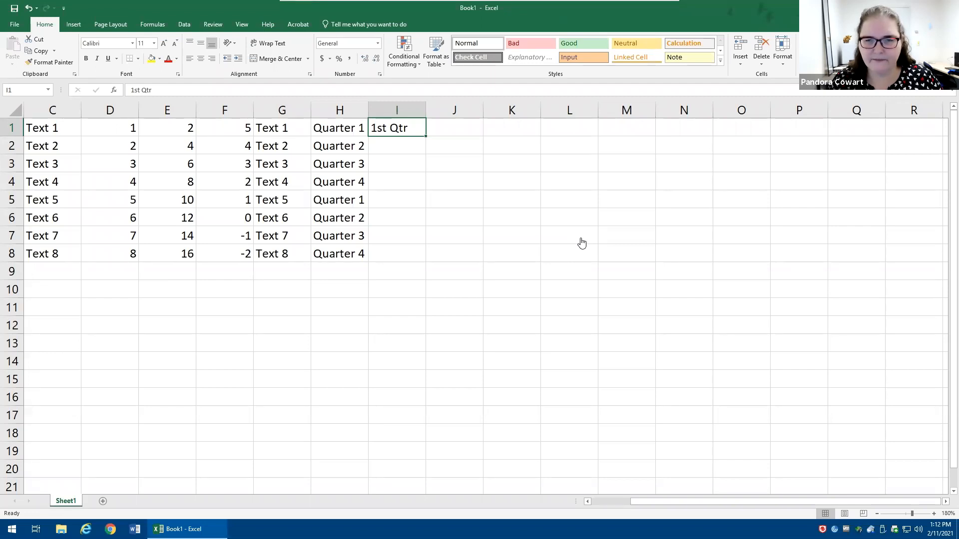
pyautogui.doubleClick(425, 136)
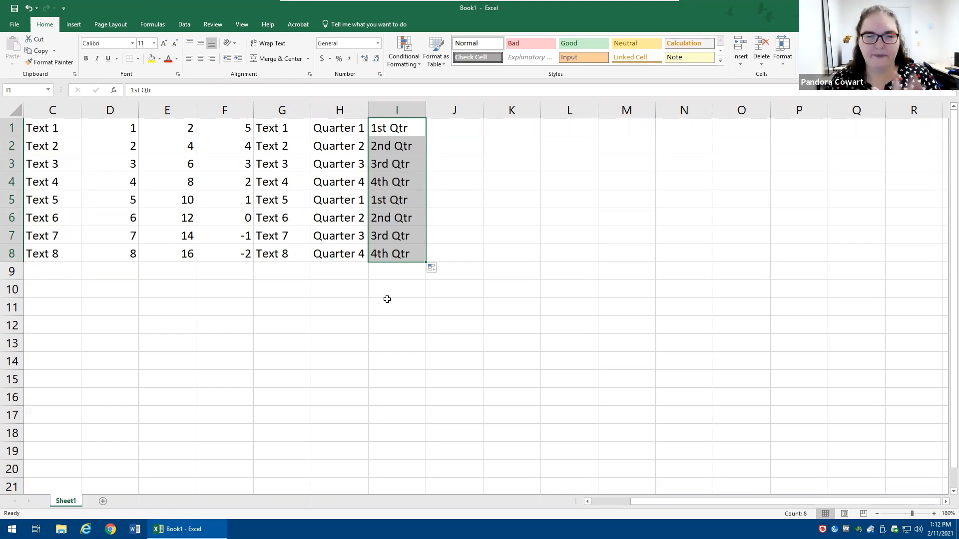
# Step: Enter "1st" in cell J1 and "1 st", with a space, in cell K1
pyautogui.click(465, 138)
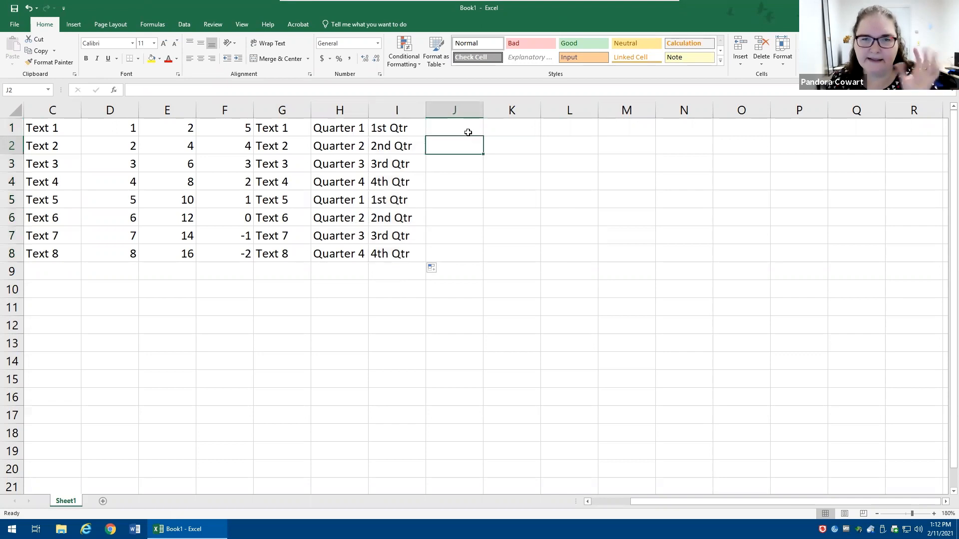
pyautogui.click(468, 132)
pyautogui.write('1st')
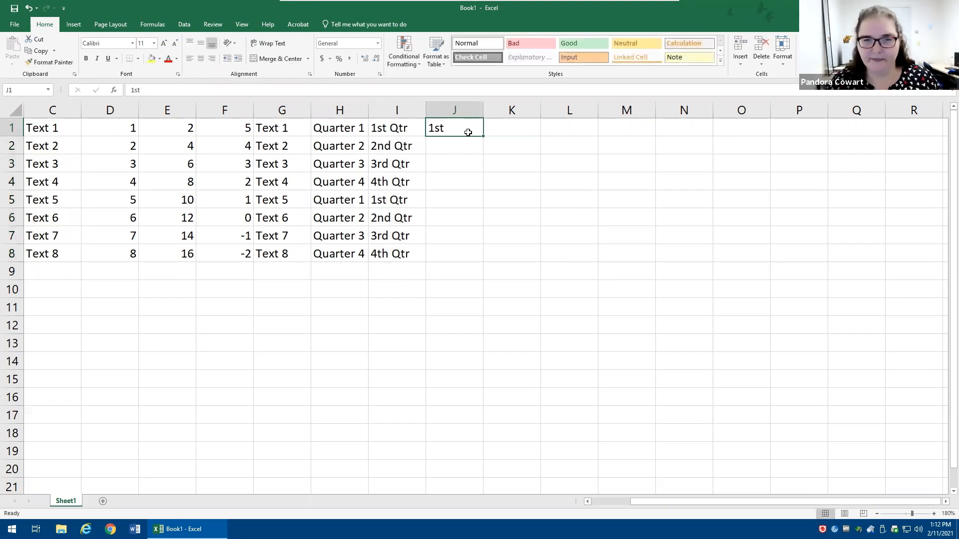
pyautogui.press('Tab')
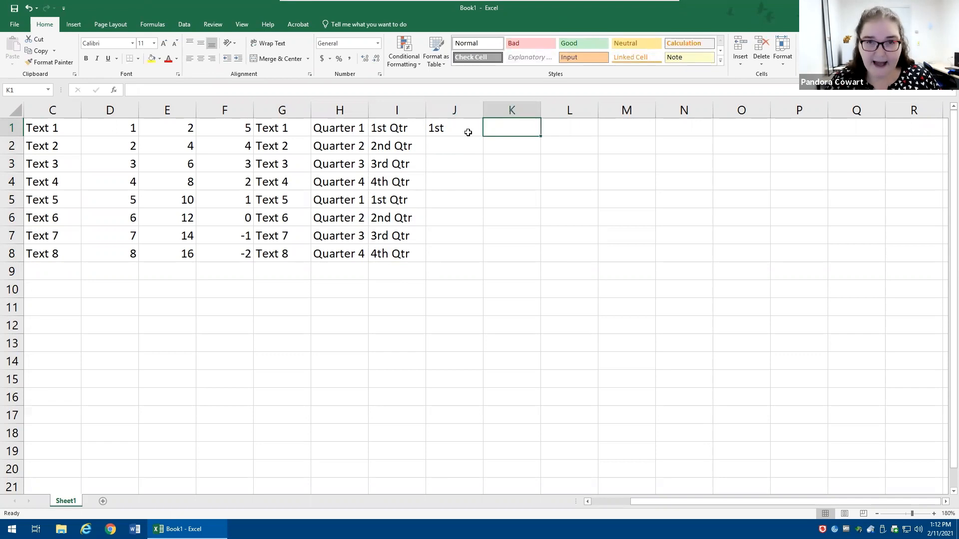
pyautogui.write('1 st')
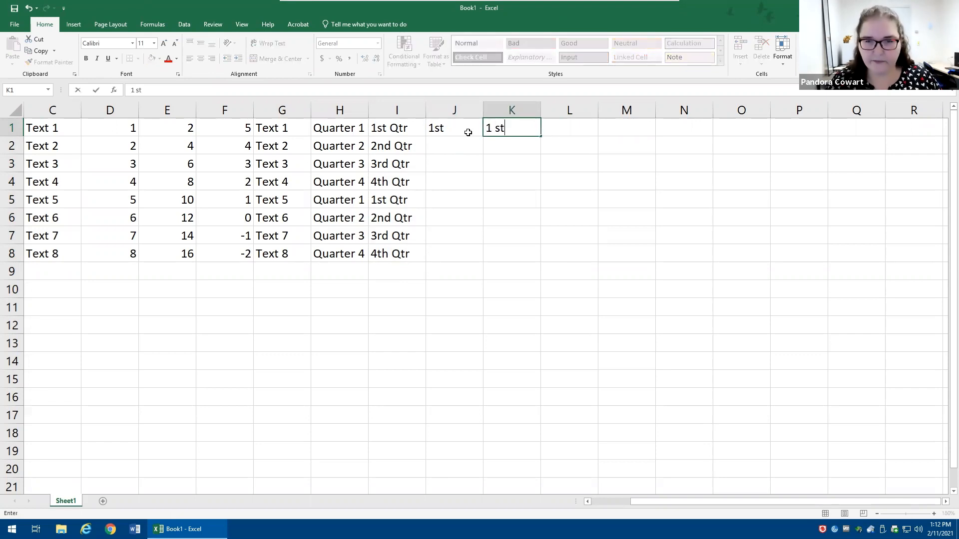
pyautogui.hotkey('ctrl', 'Return')
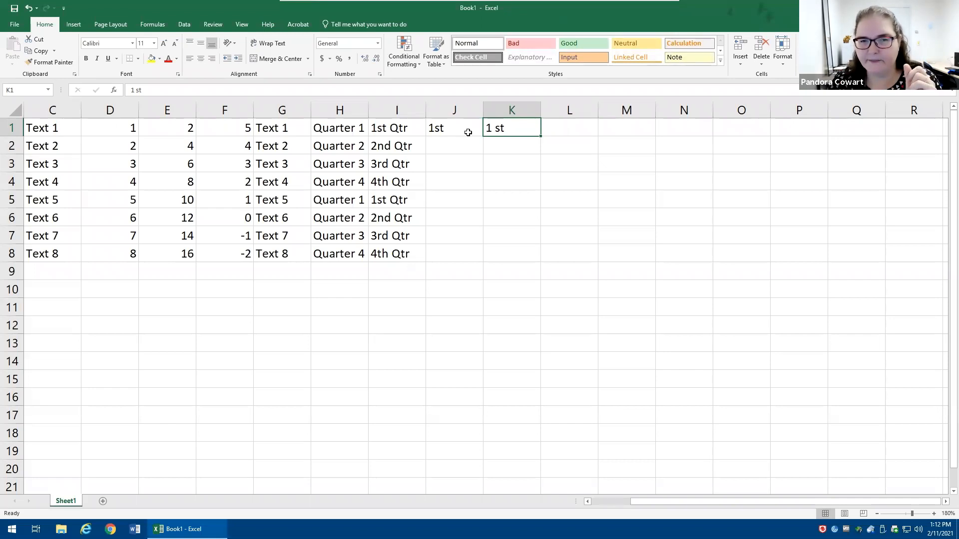
# Step: Auto-fill the ordinal in J1 and the spaced text in K1 separately down through row 8
pyautogui.click(468, 132)
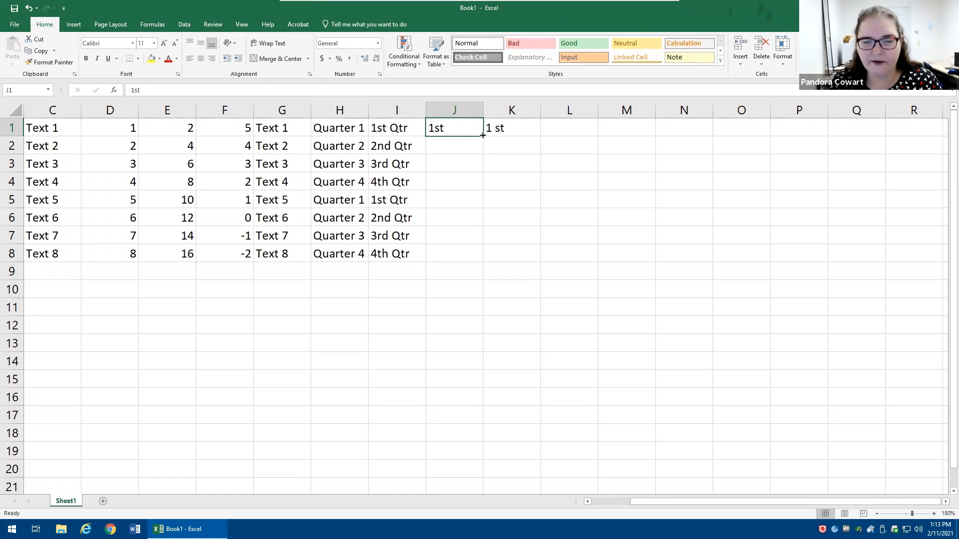
pyautogui.doubleClick(483, 134)
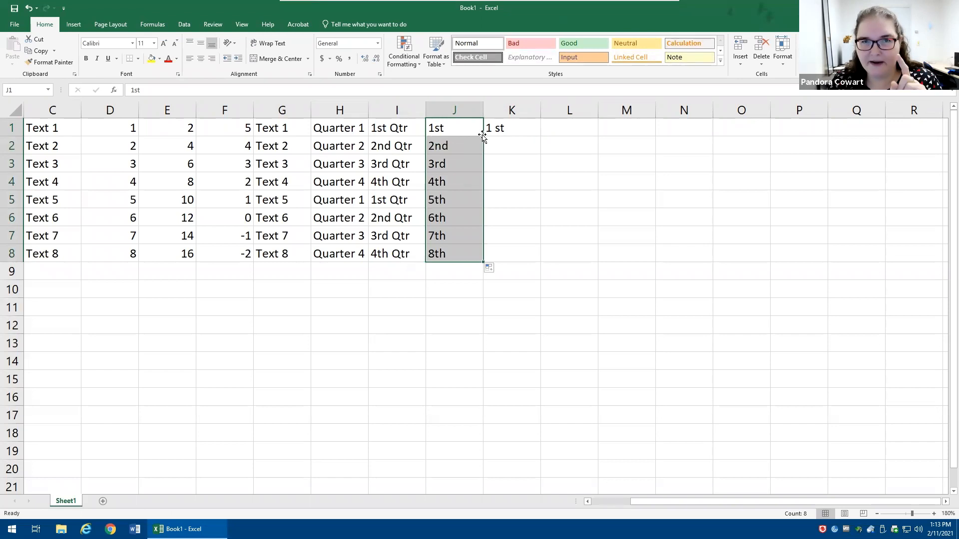
pyautogui.click(501, 129)
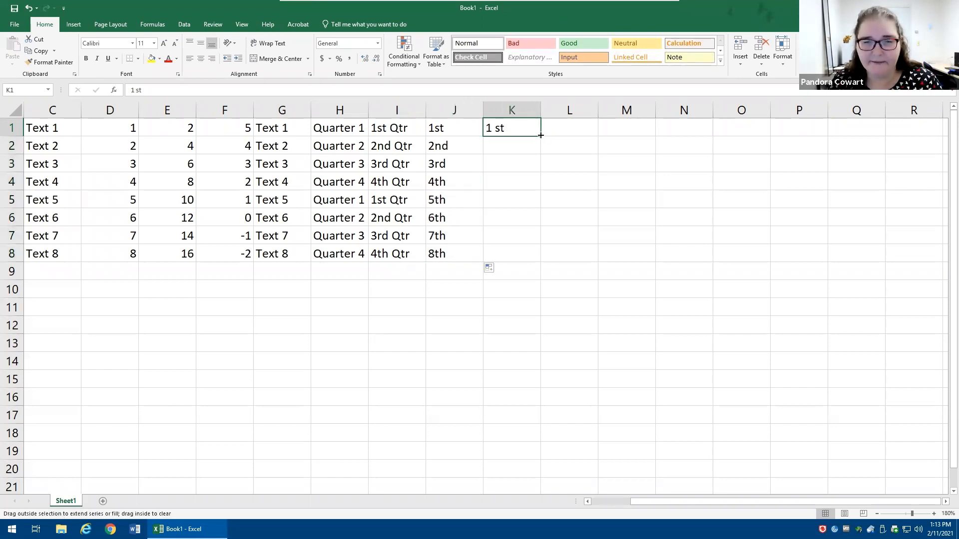
pyautogui.doubleClick(540, 135)
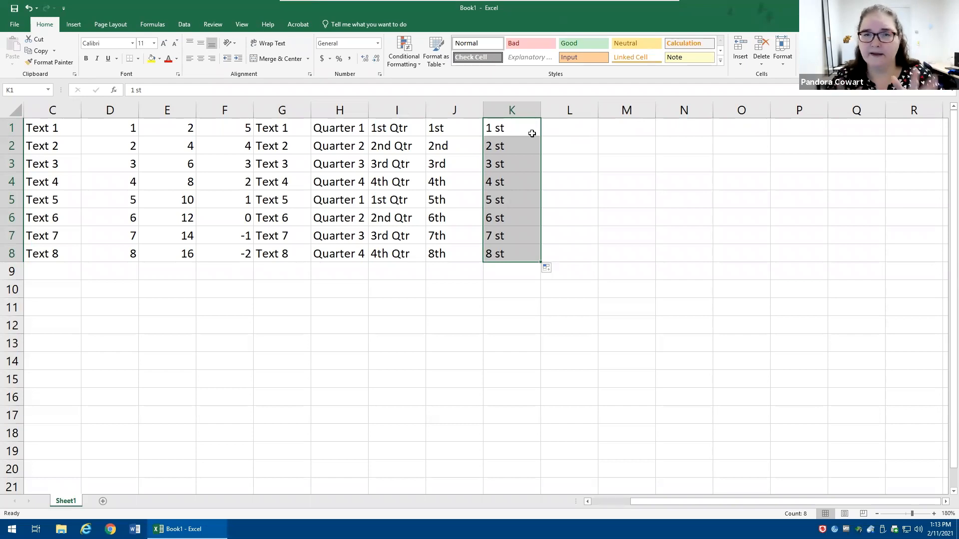
# Step: Enter "June" in cell L1 and auto-fill the month names down through L8
pyautogui.click(945, 501)
pyautogui.click(945, 502)
pyautogui.click(945, 501)
pyautogui.click(945, 501)
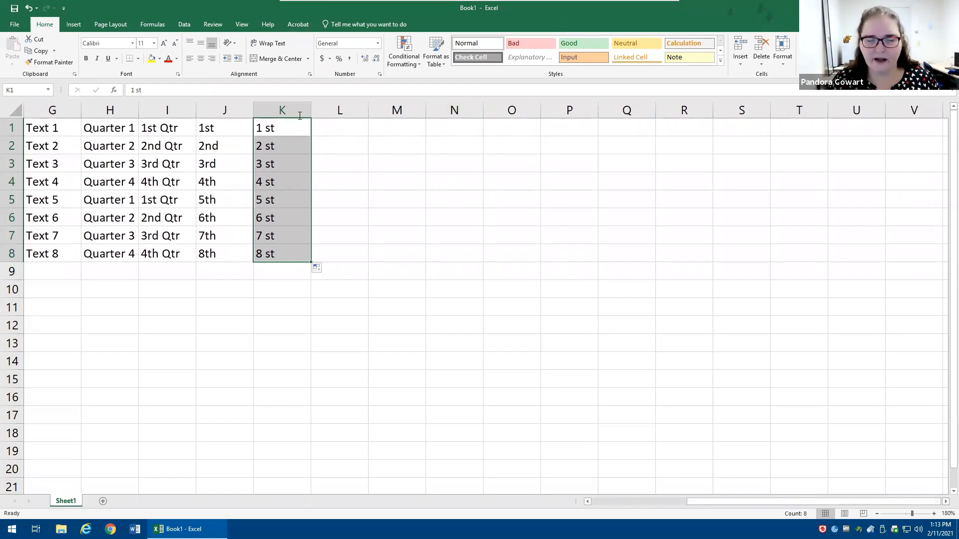
pyautogui.click(337, 125)
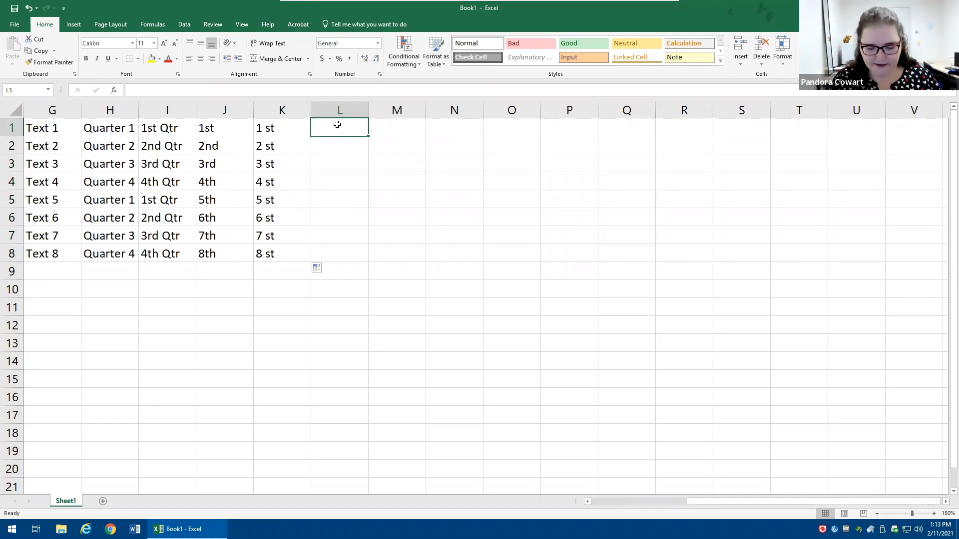
pyautogui.write('June')
pyautogui.hotkey('ctrl', 'Return')
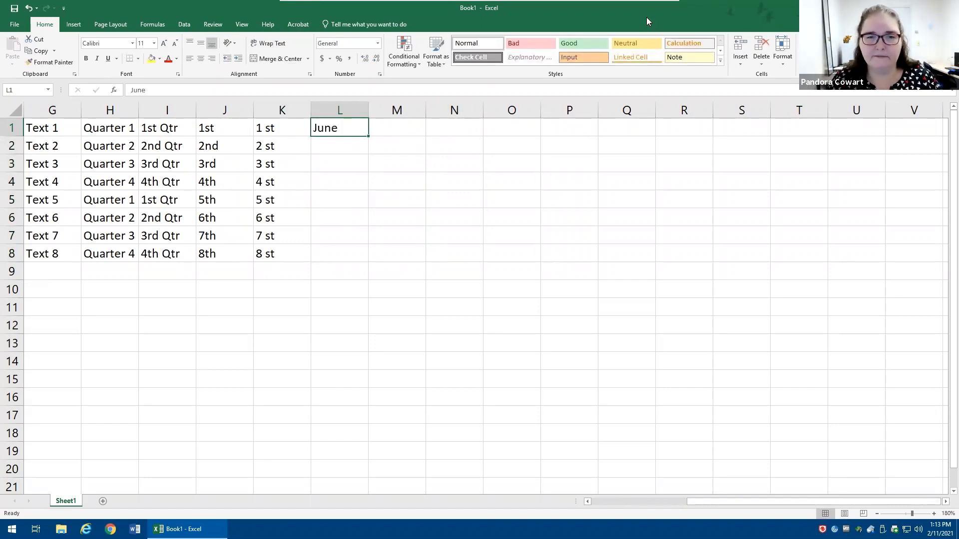
pyautogui.doubleClick(371, 136)
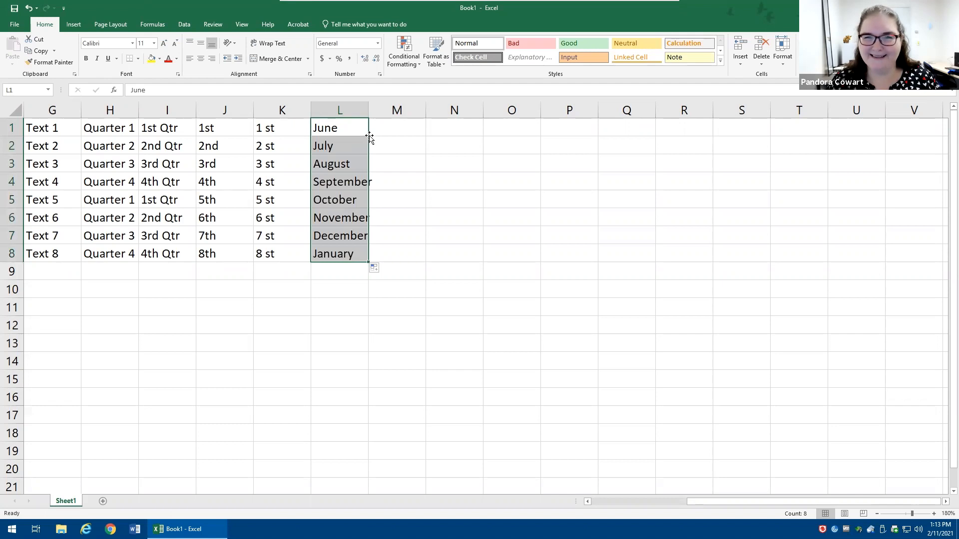
# Step: Enter "AUG" in cell M1 and auto-fill the abbreviated months down through M8
pyautogui.click(389, 132)
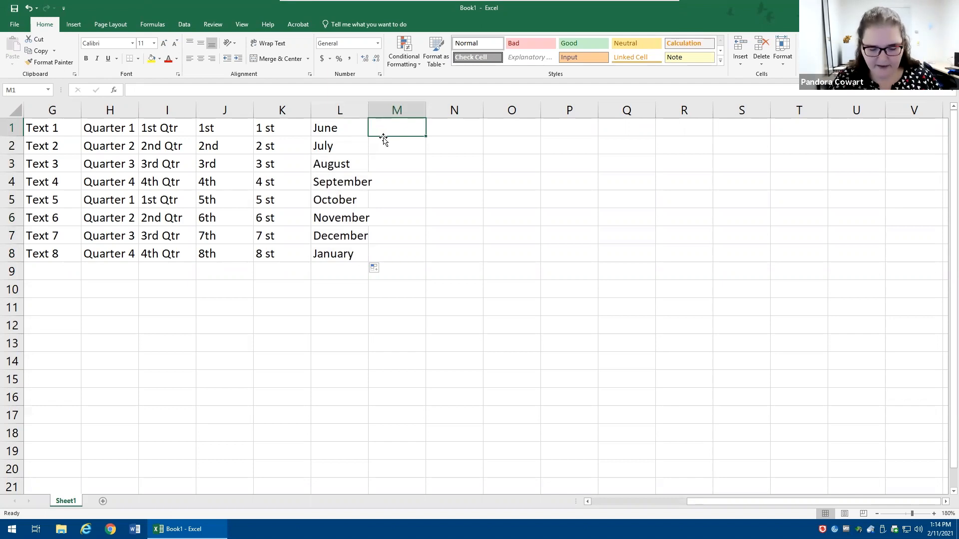
pyautogui.write('AUG')
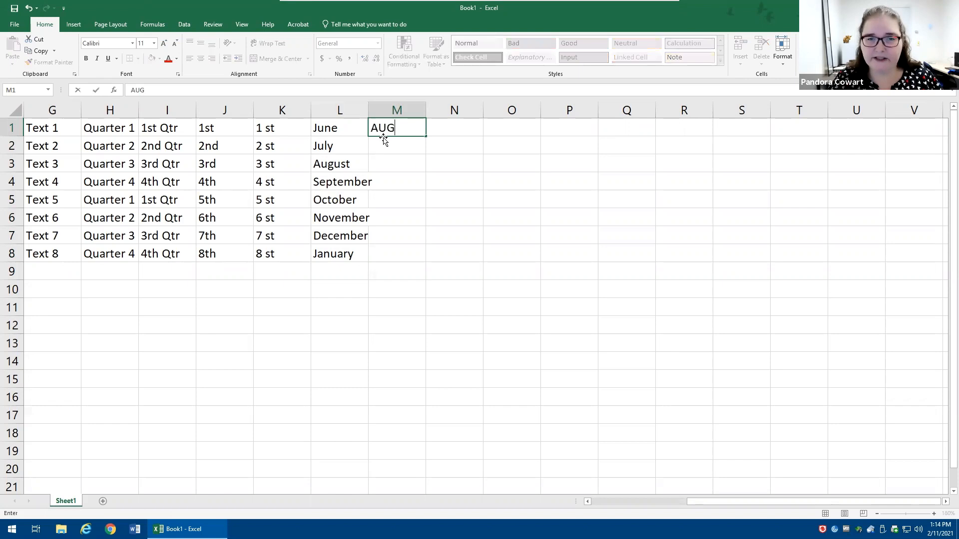
pyautogui.hotkey('ctrl', 'Return')
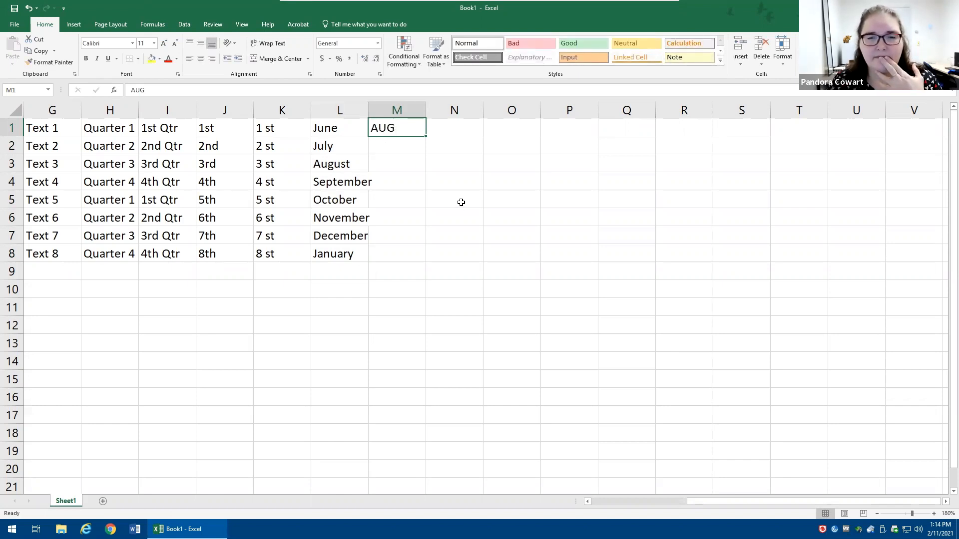
pyautogui.doubleClick(426, 137)
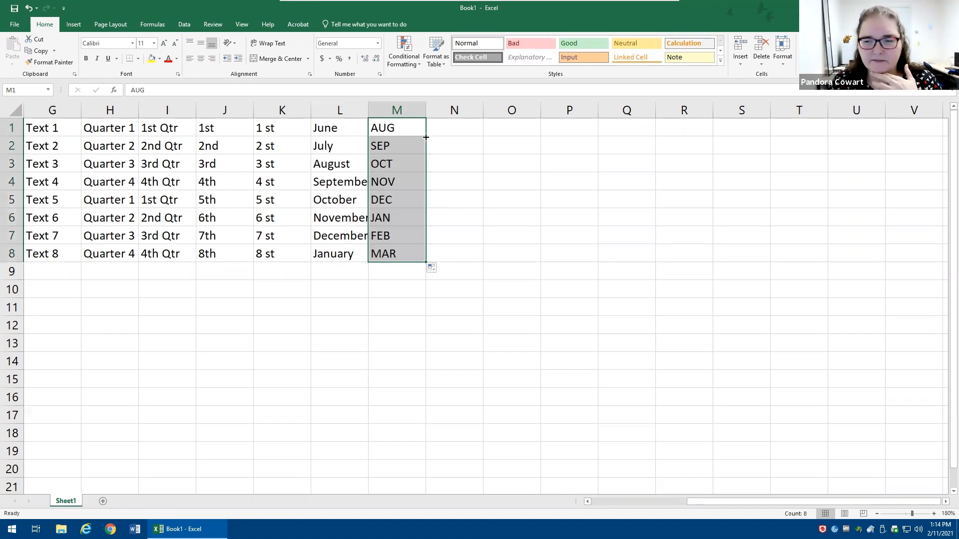
# Step: Enter "Monday" in cell N1 and auto-fill the weekday names down through N8
pyautogui.click(452, 129)
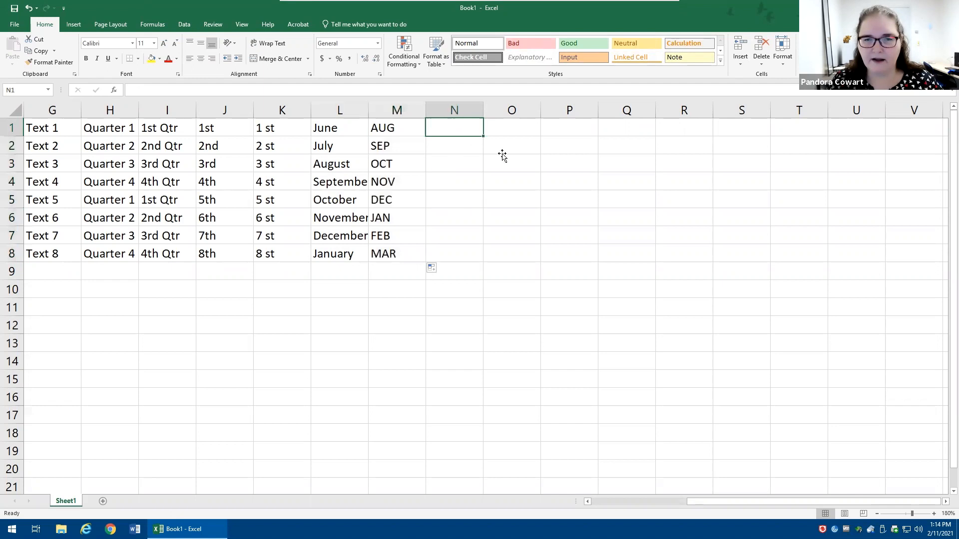
pyautogui.write('Monday')
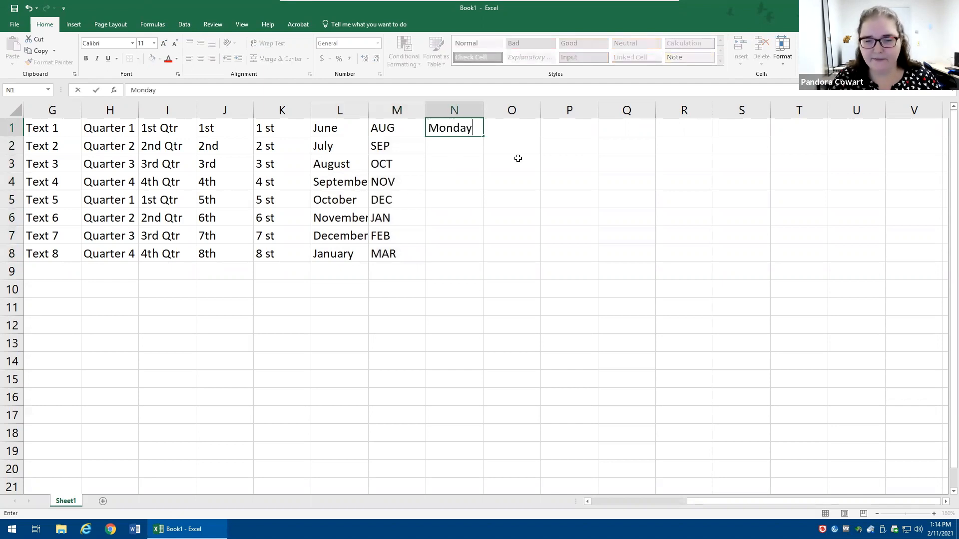
pyautogui.hotkey('ctrl', 'Return')
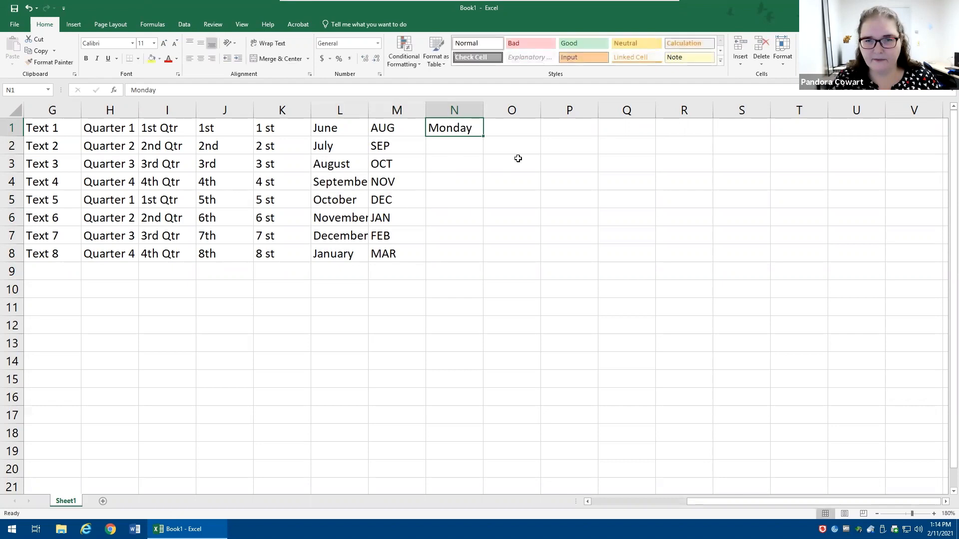
pyautogui.doubleClick(483, 136)
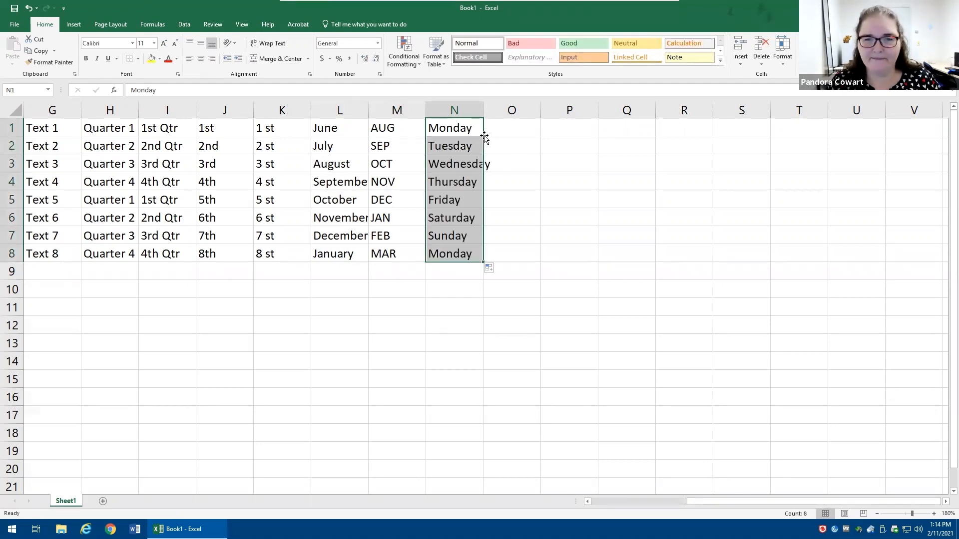
# Step: Enter "sat" in cell O1 and auto-fill the abbreviated weekdays down through O8
pyautogui.click(514, 127)
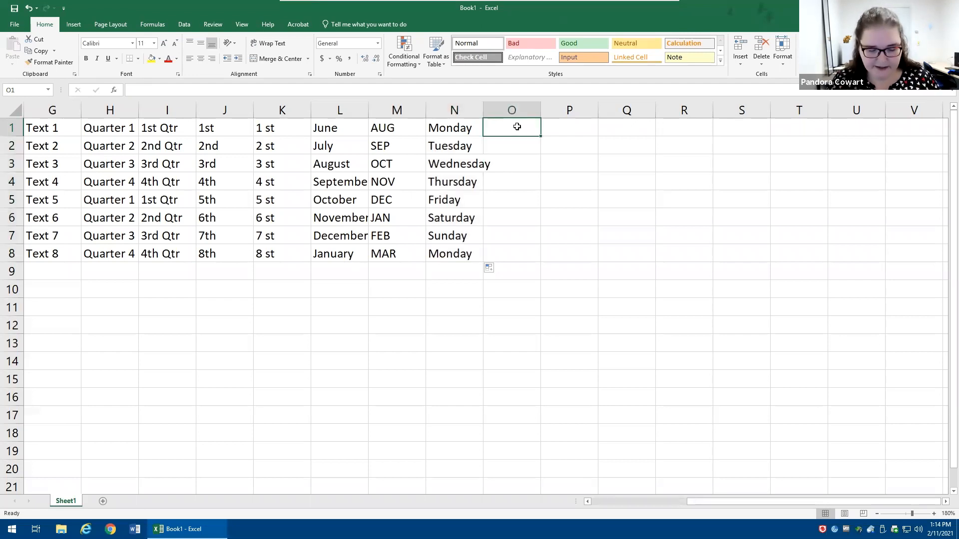
pyautogui.write('sat')
pyautogui.hotkey('ctrl', 'Return')
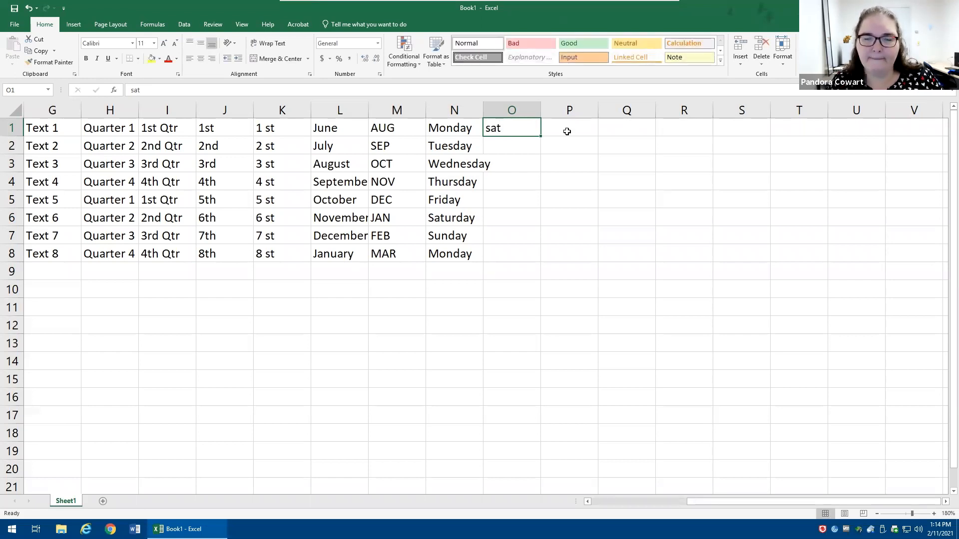
pyautogui.doubleClick(541, 135)
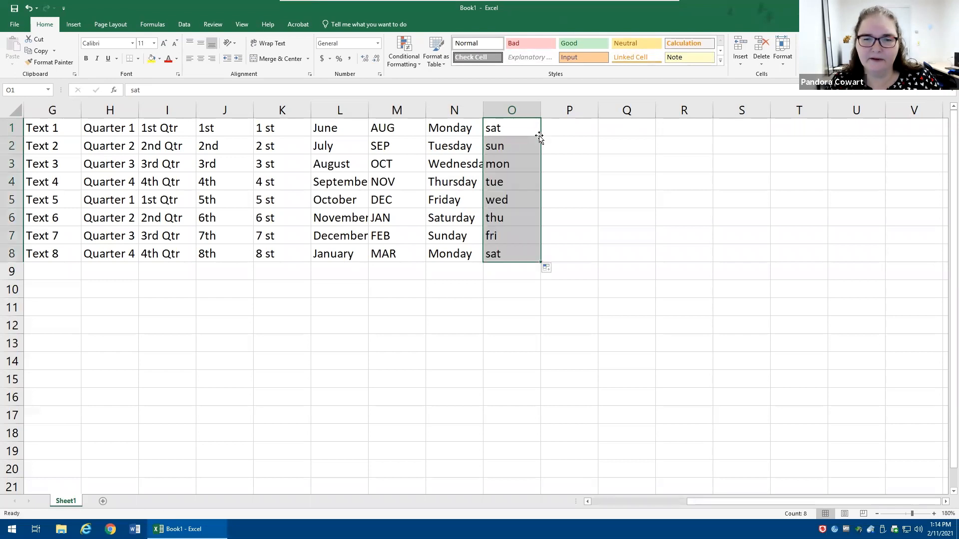
pyautogui.click(599, 130)
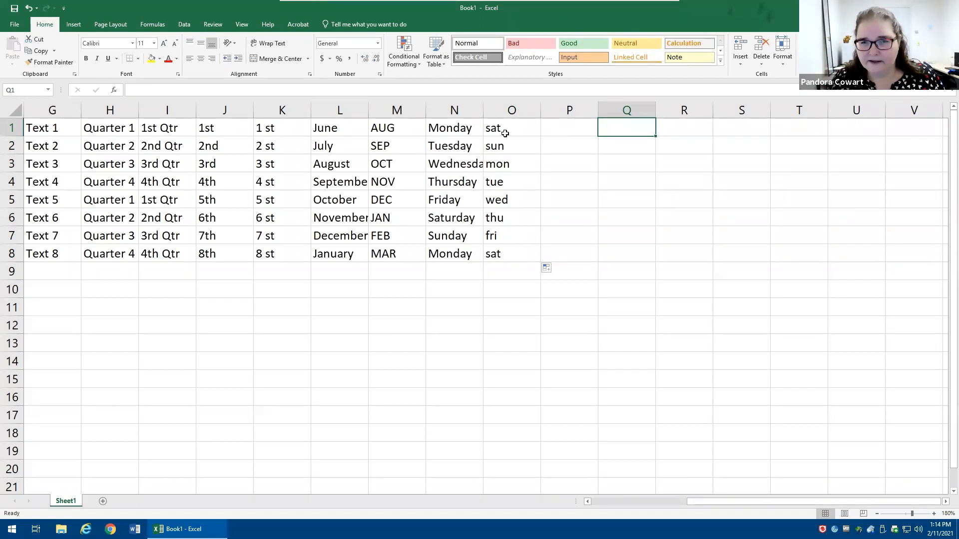
pyautogui.click(403, 126)
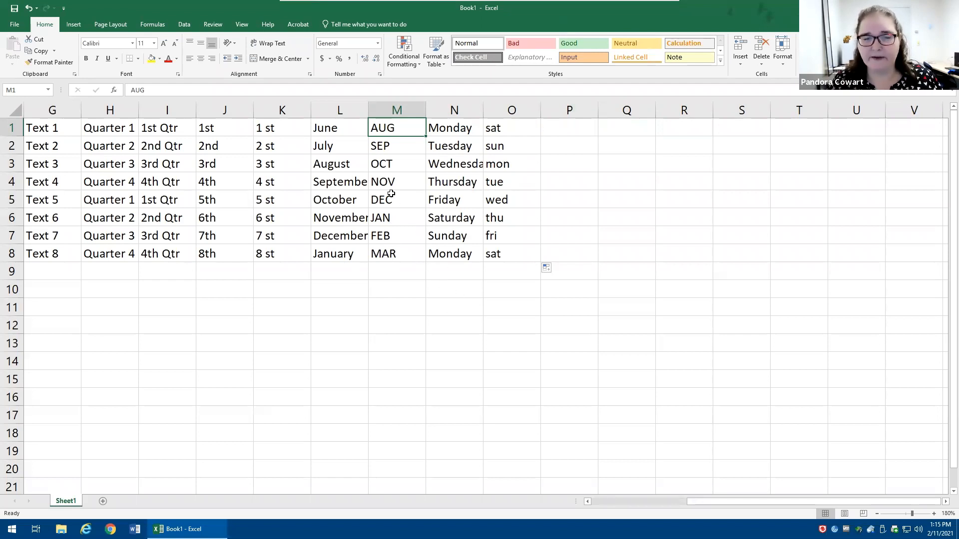
pyautogui.moveTo(342, 126); pyautogui.dragTo(495, 253)
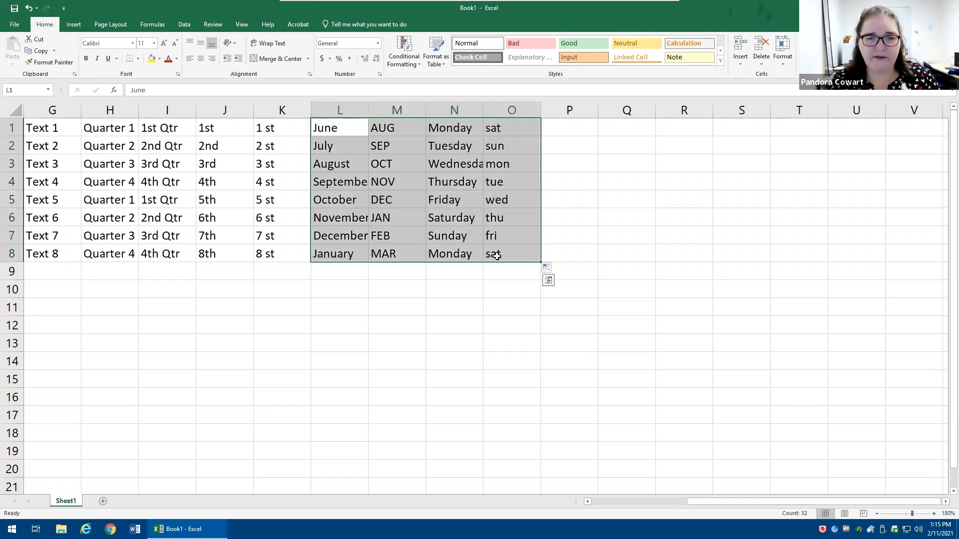
pyautogui.click(458, 205)
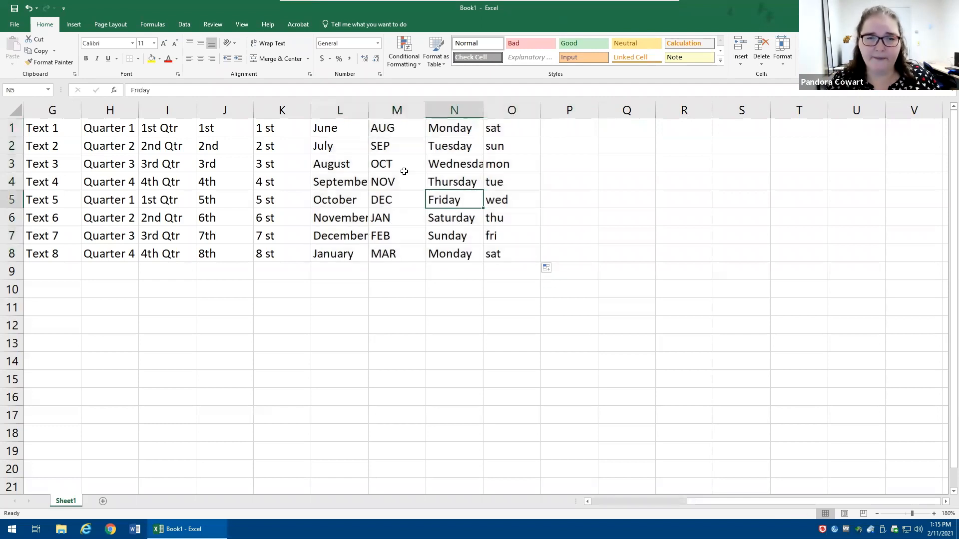
# Step: Apply a yellow fill to cells M2, O4 and O6
pyautogui.click(386, 144)
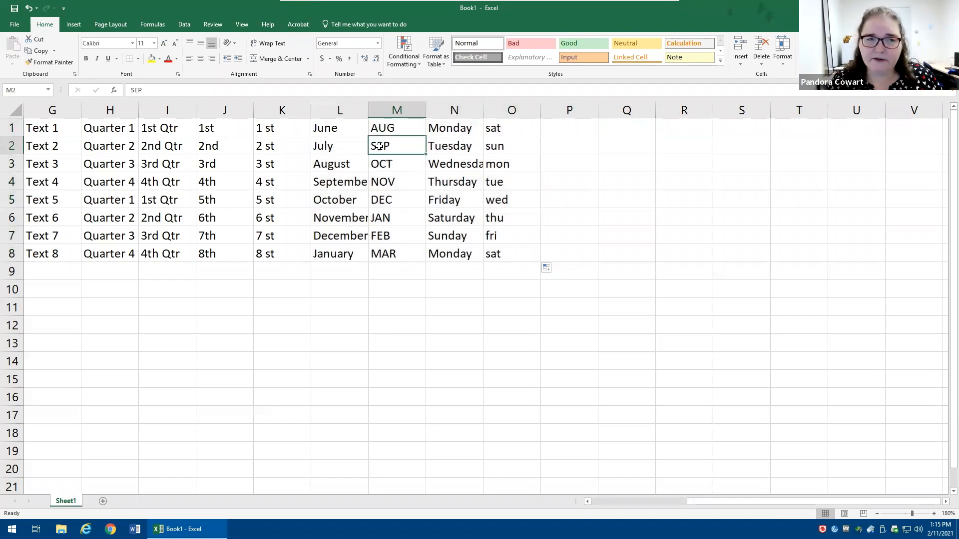
pyautogui.click(505, 184)
pyautogui.click(151, 60)
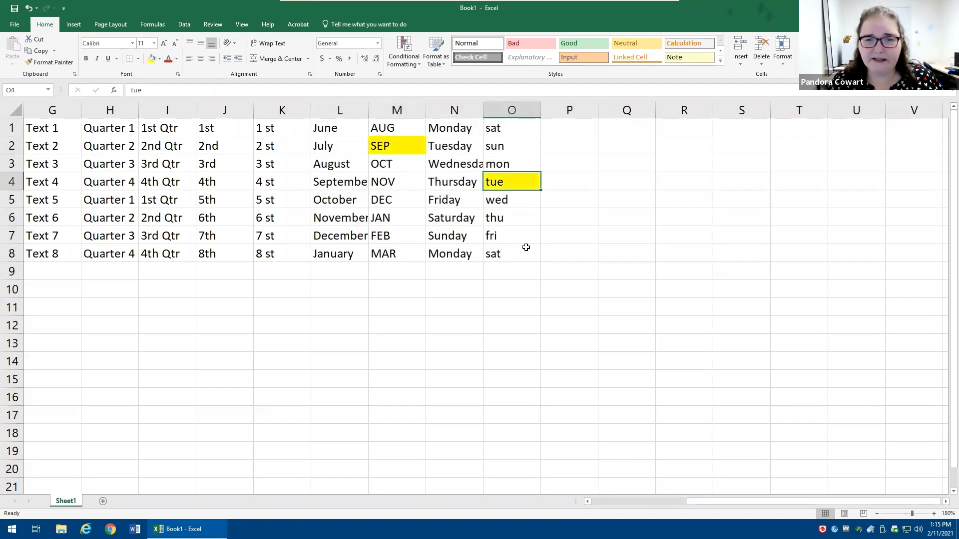
pyautogui.click(516, 216)
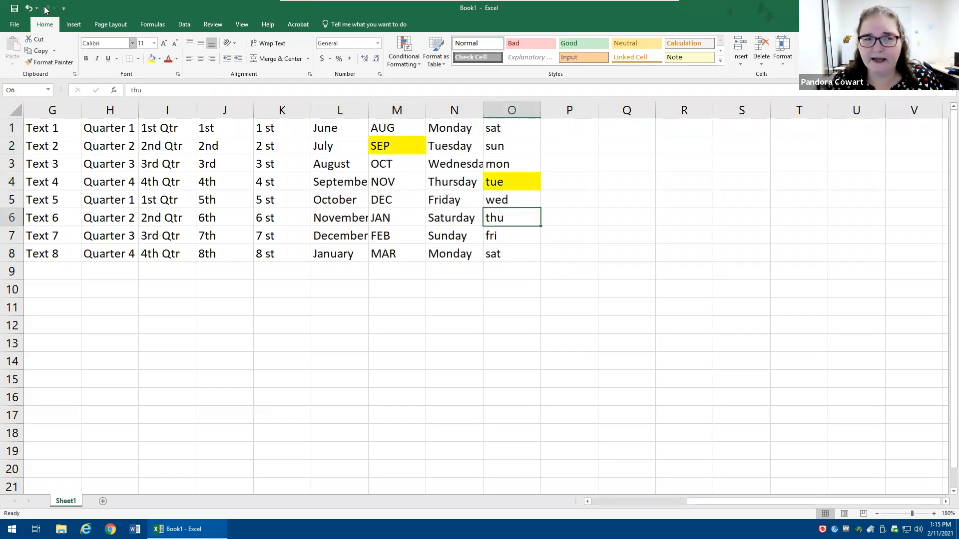
pyautogui.click(151, 59)
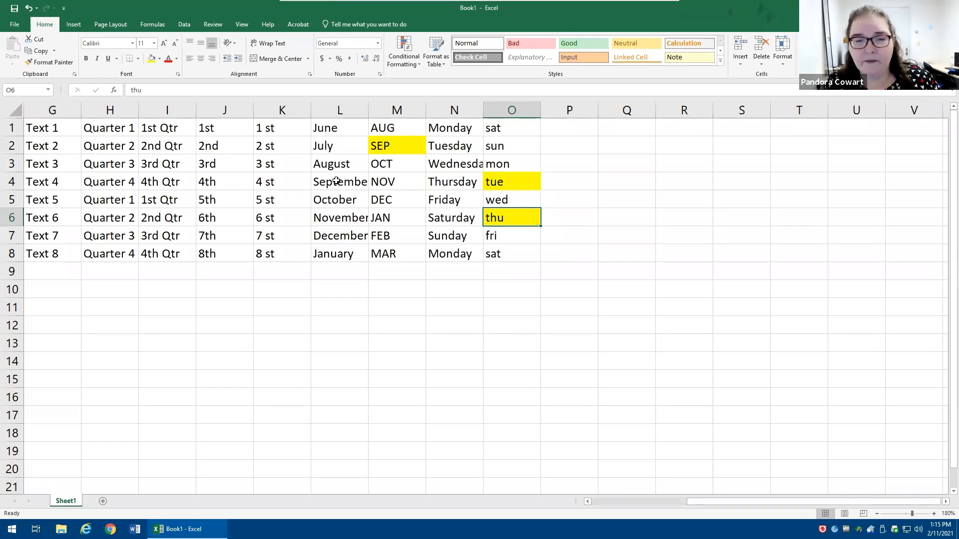
pyautogui.click(330, 165)
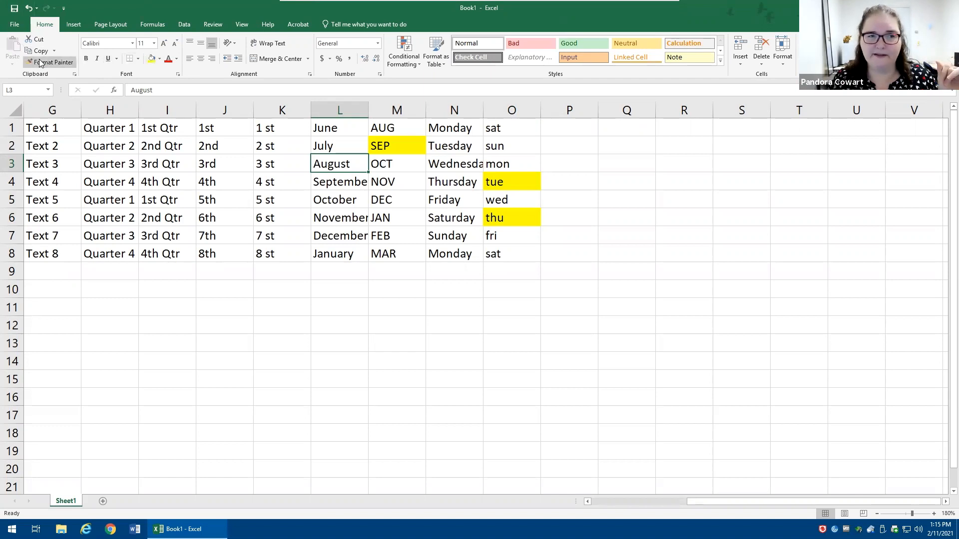
# Step: Undo the yellow fills on cells O6, O4 and M2
pyautogui.click(29, 9)
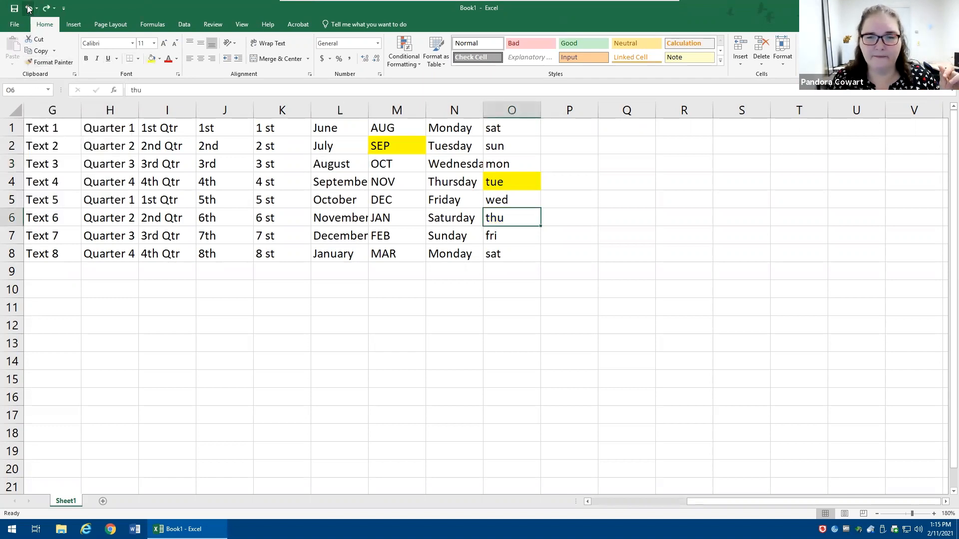
pyautogui.click(28, 9)
pyautogui.click(29, 8)
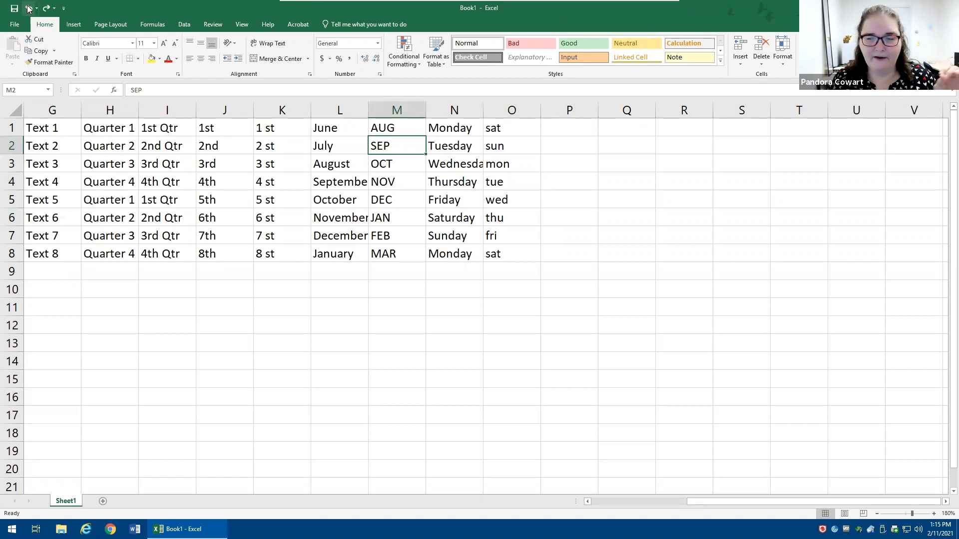
# Step: Check the system calendar, and enter the dates 12/12 in cell P1 and 12/26 in cell P2
pyautogui.click(552, 126)
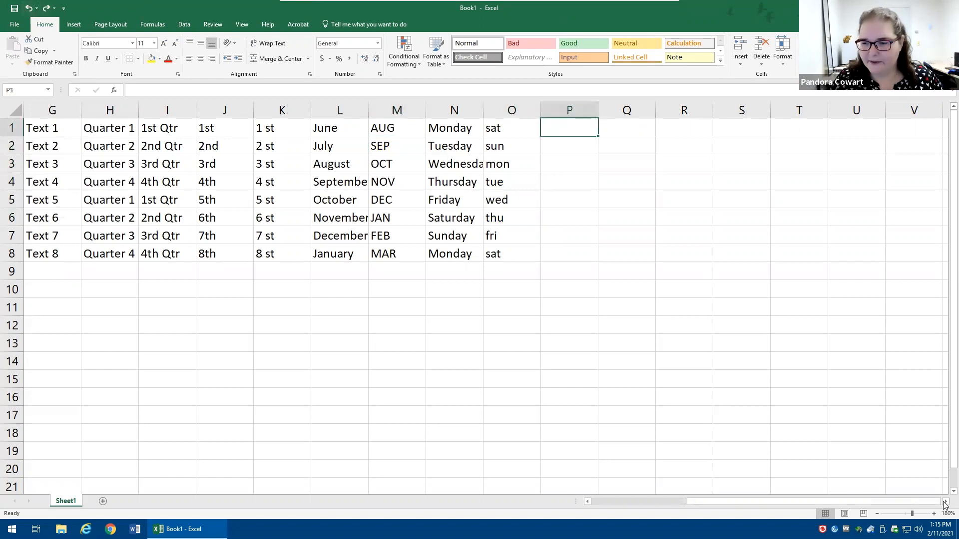
pyautogui.click(945, 501)
pyautogui.click(945, 501)
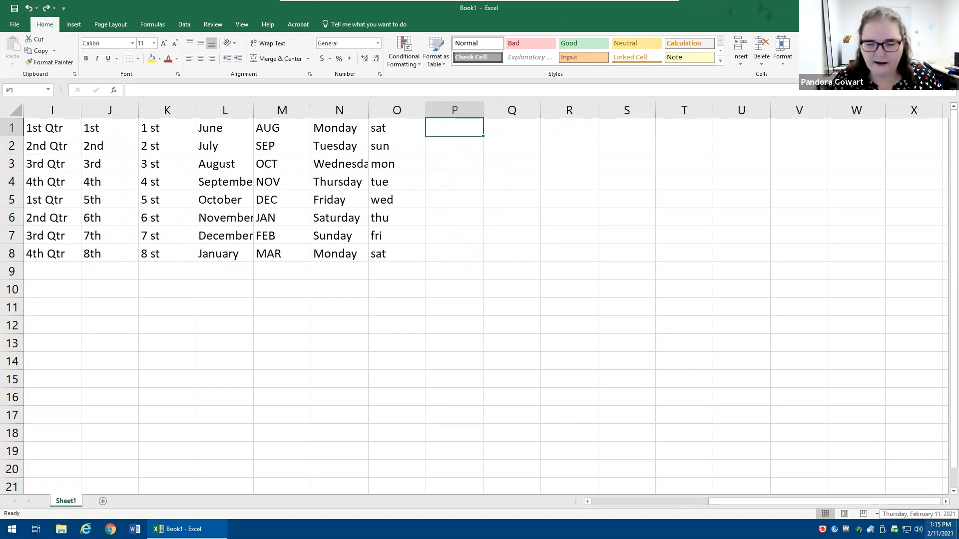
pyautogui.click(940, 529)
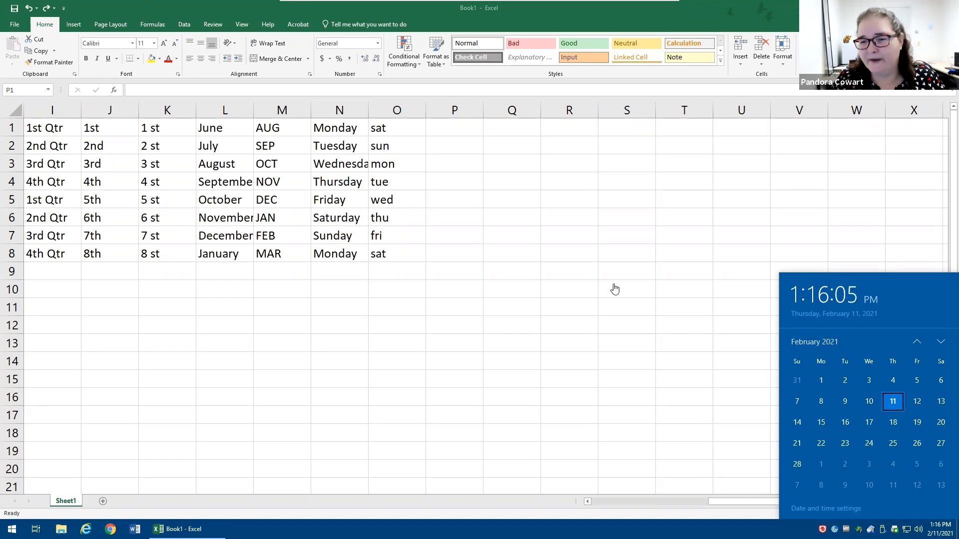
pyautogui.click(447, 132)
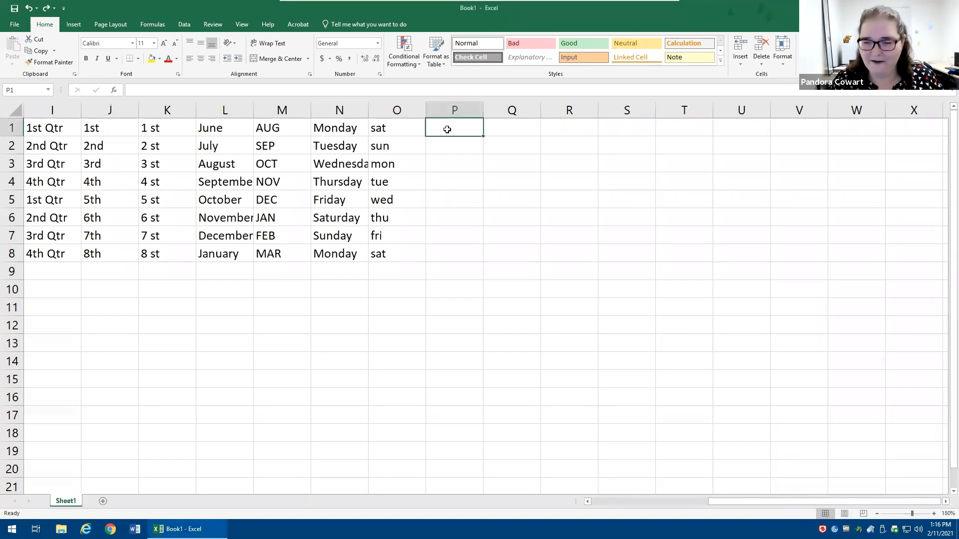
pyautogui.write('12/12/')
pyautogui.press('BackSpace')
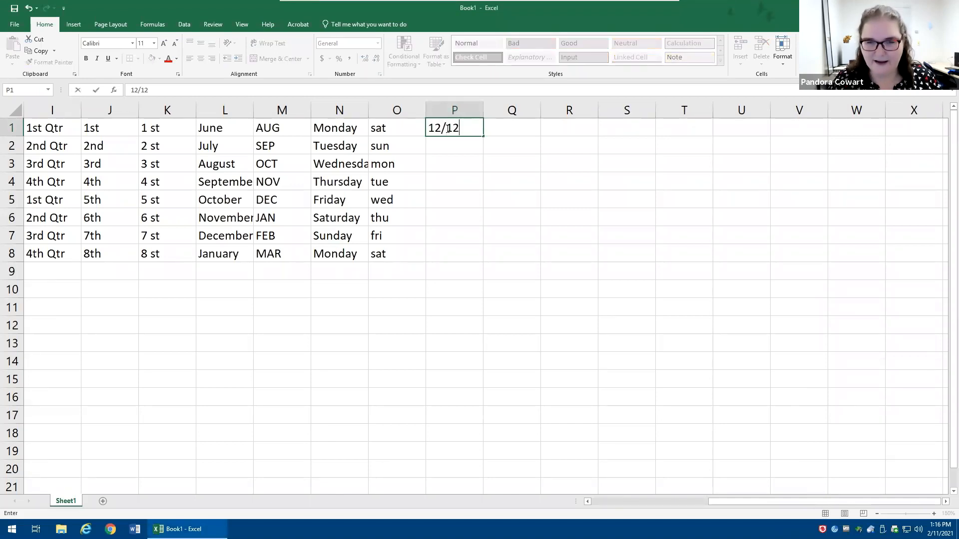
pyautogui.press('Return')
pyautogui.write('12/26')
pyautogui.press('Return')
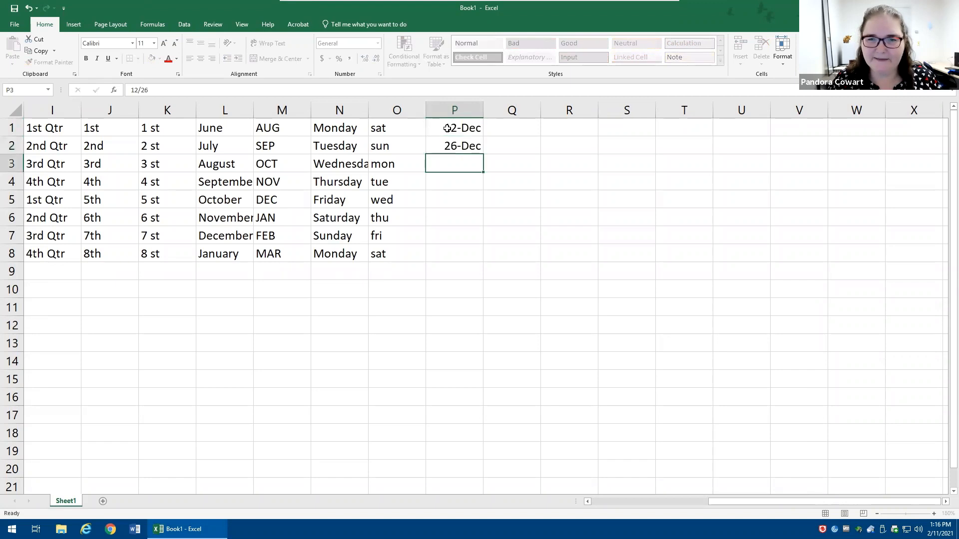
# Step: Check the February 2021 system calendar against the dates in cells P1 and P2
pyautogui.click(939, 529)
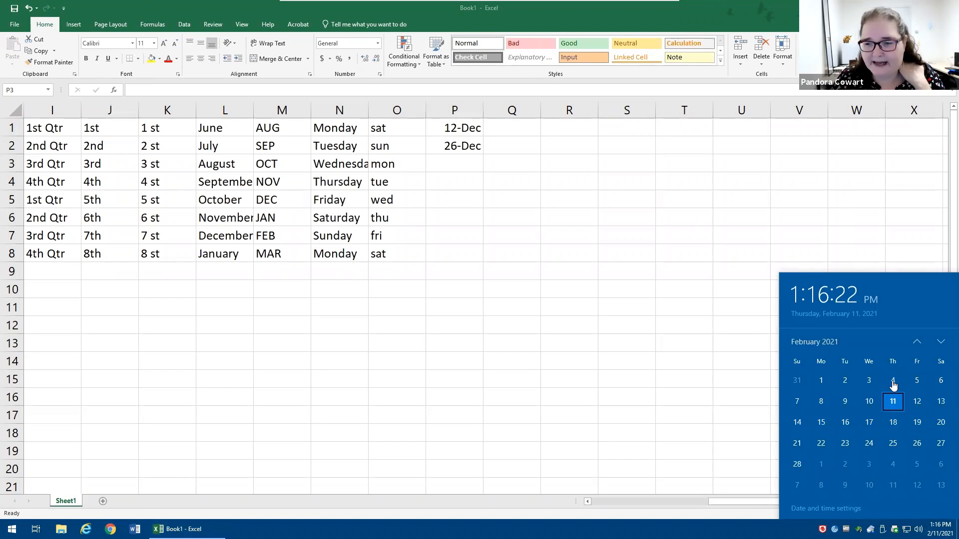
pyautogui.click(460, 136)
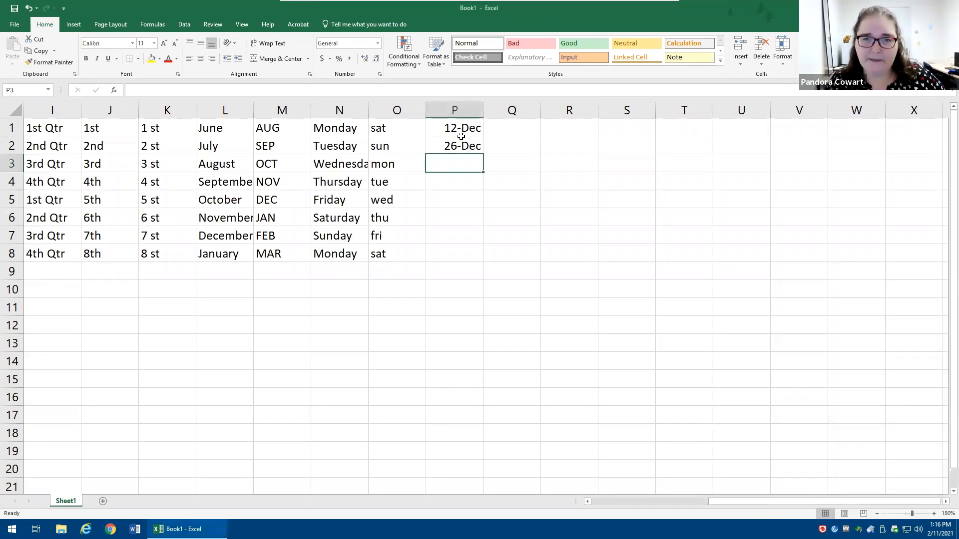
pyautogui.moveTo(462, 129); pyautogui.dragTo(461, 146)
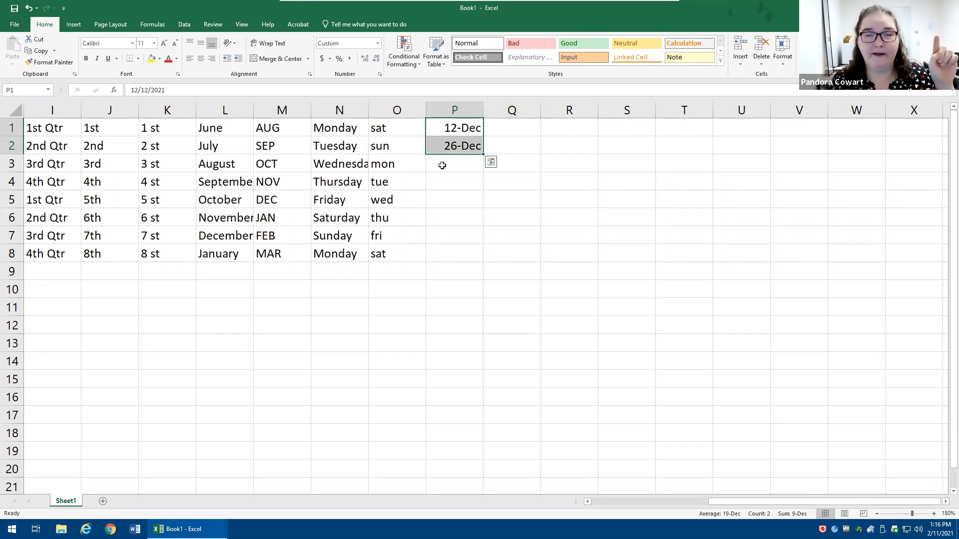
pyautogui.click(467, 129)
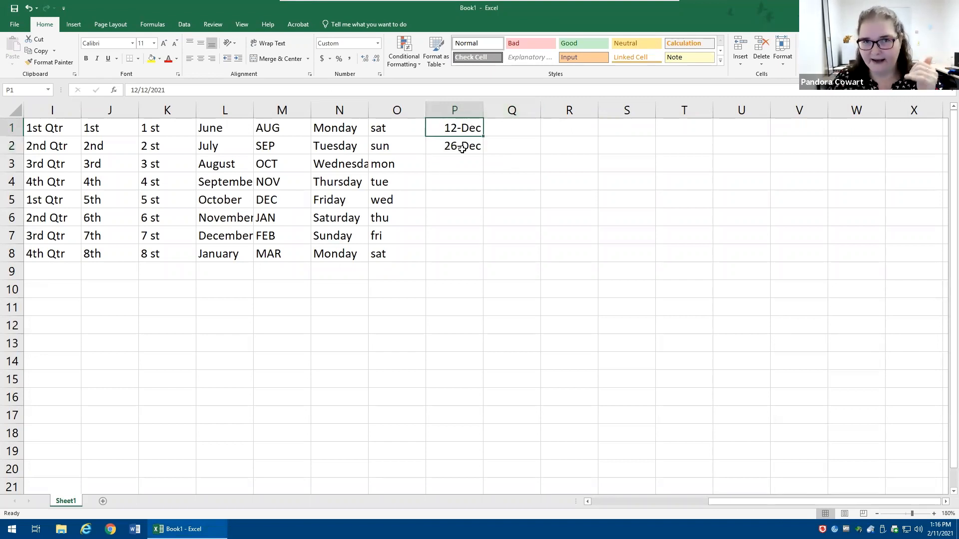
pyautogui.click(460, 148)
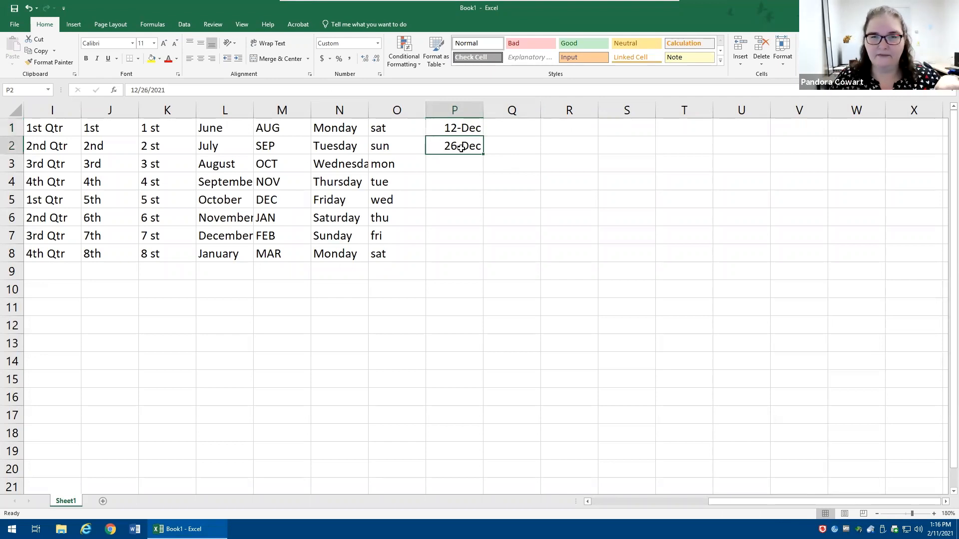
pyautogui.moveTo(464, 128); pyautogui.dragTo(464, 141)
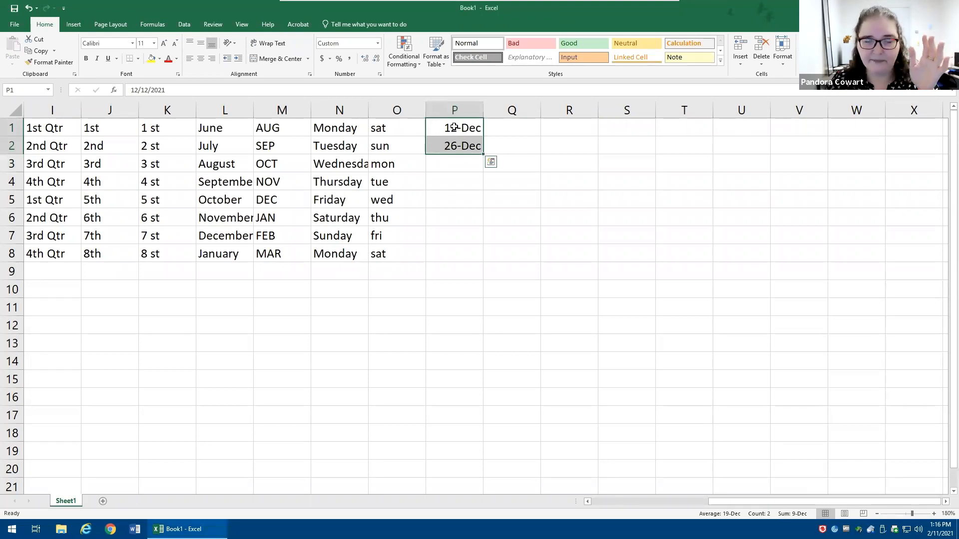
pyautogui.moveTo(450, 126); pyautogui.dragTo(449, 146)
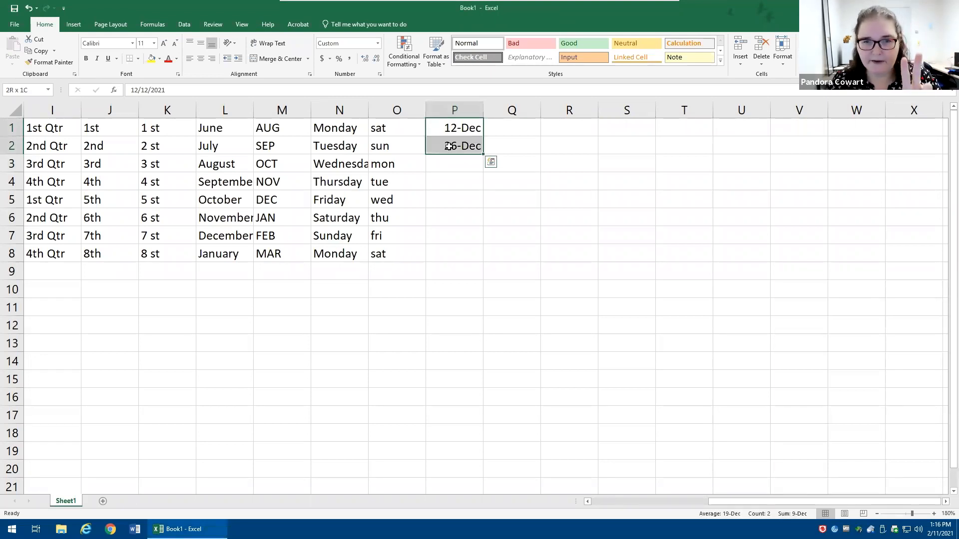
pyautogui.click(520, 129)
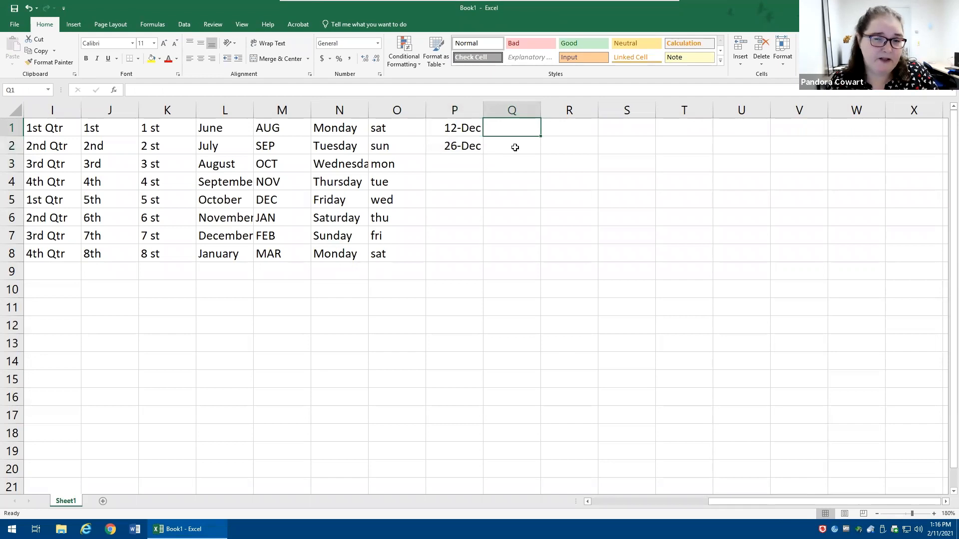
pyautogui.click(515, 147)
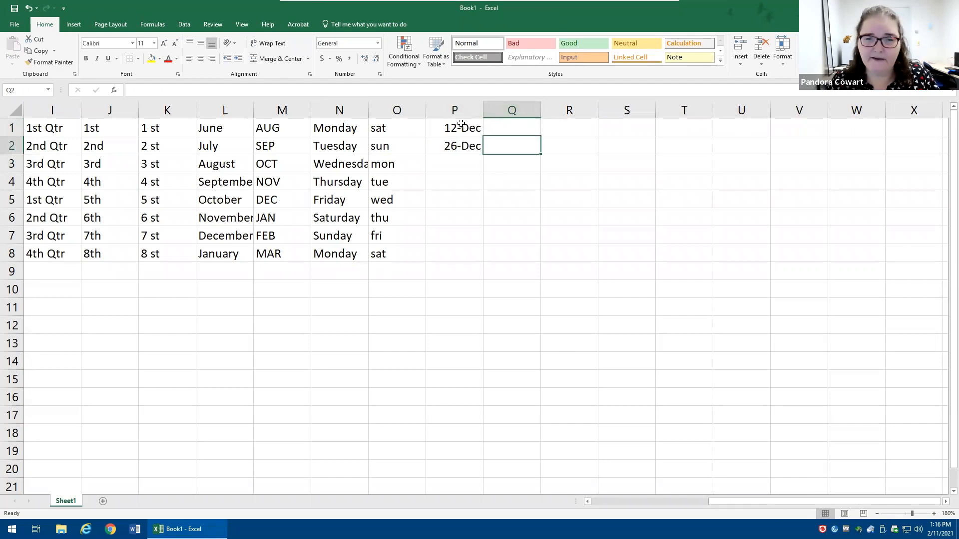
# Step: Replace the dates in P1 and P2 with 2/12 and 2/26, and extend the two-week series down through P8
pyautogui.click(459, 126)
pyautogui.moveTo(459, 142); pyautogui.dragTo(460, 145)
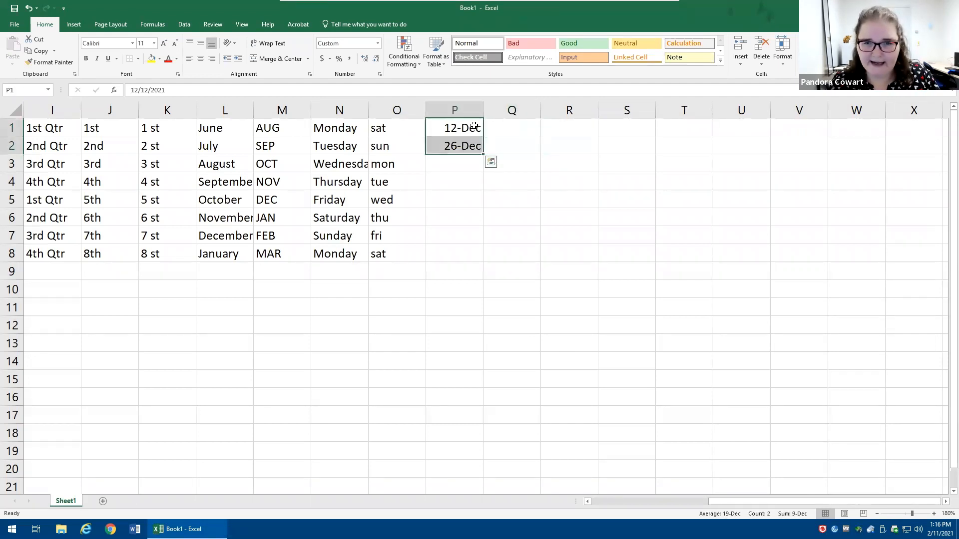
pyautogui.write('2/12')
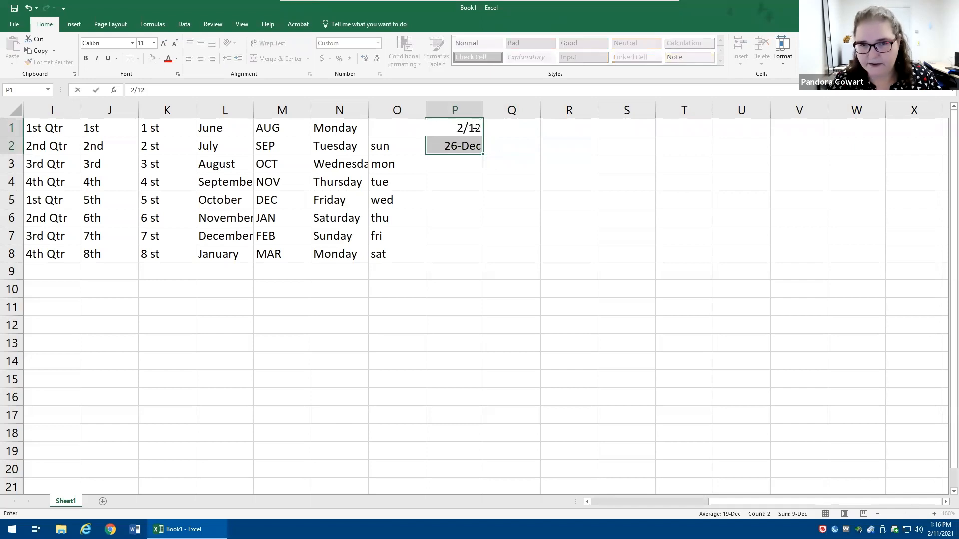
pyautogui.press('Return')
pyautogui.write('2/26')
pyautogui.press('Return')
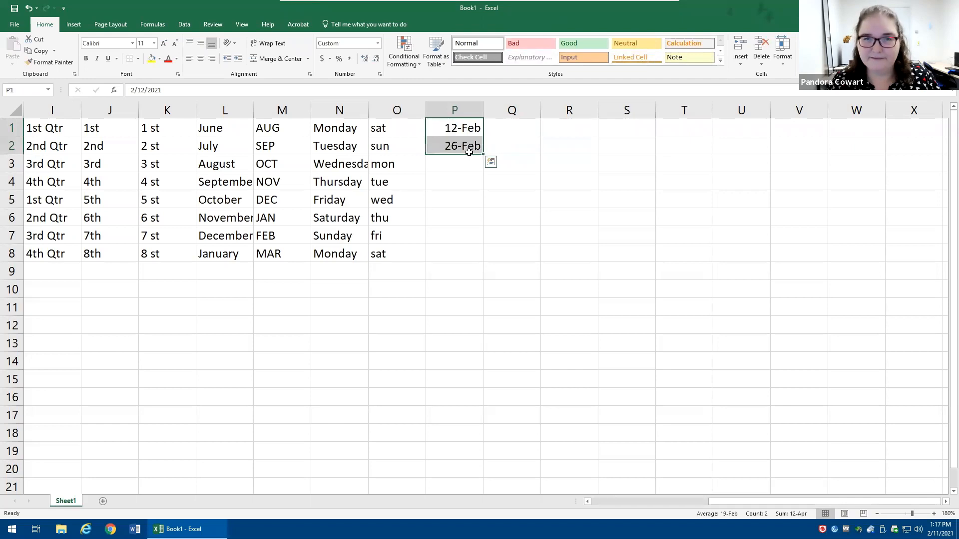
pyautogui.moveTo(484, 154); pyautogui.dragTo(464, 262)
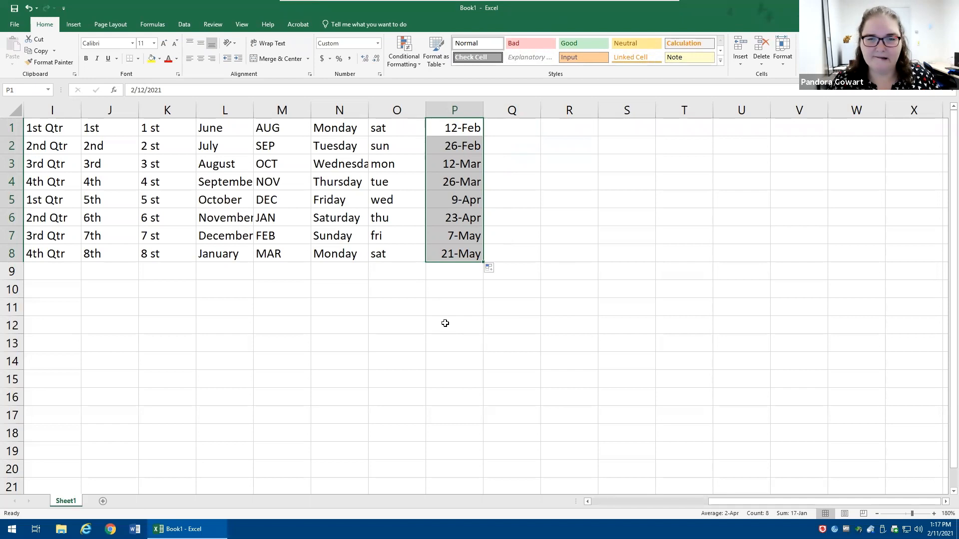
# Step: Enter the date 2/11 in cell Q1 and auto-fill the daily dates down through Q8
pyautogui.click(519, 134)
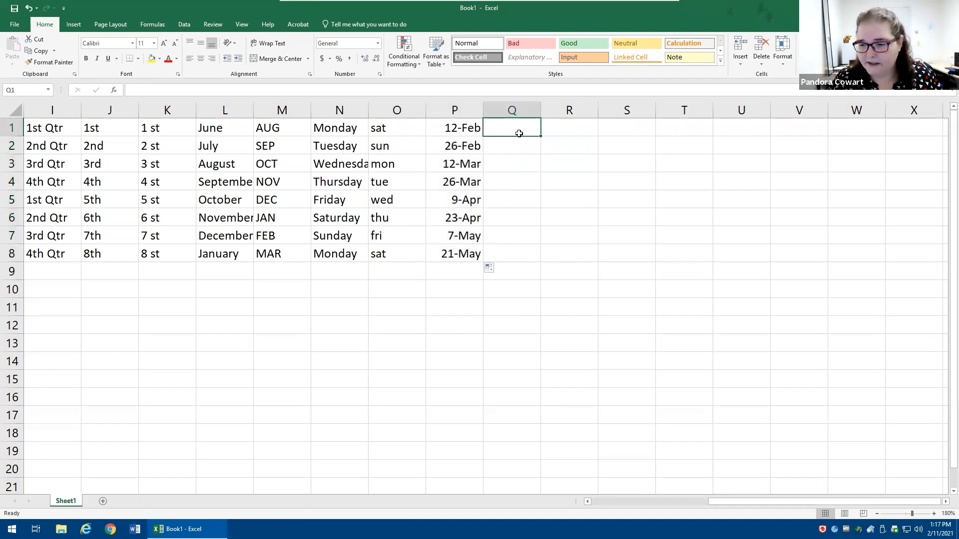
pyautogui.write('2/1')
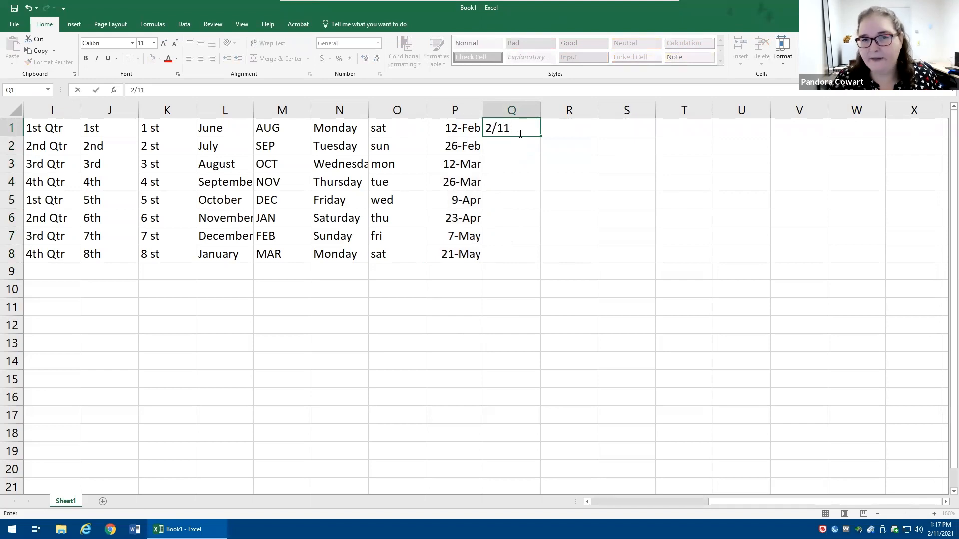
pyautogui.write('1')
pyautogui.click(519, 132)
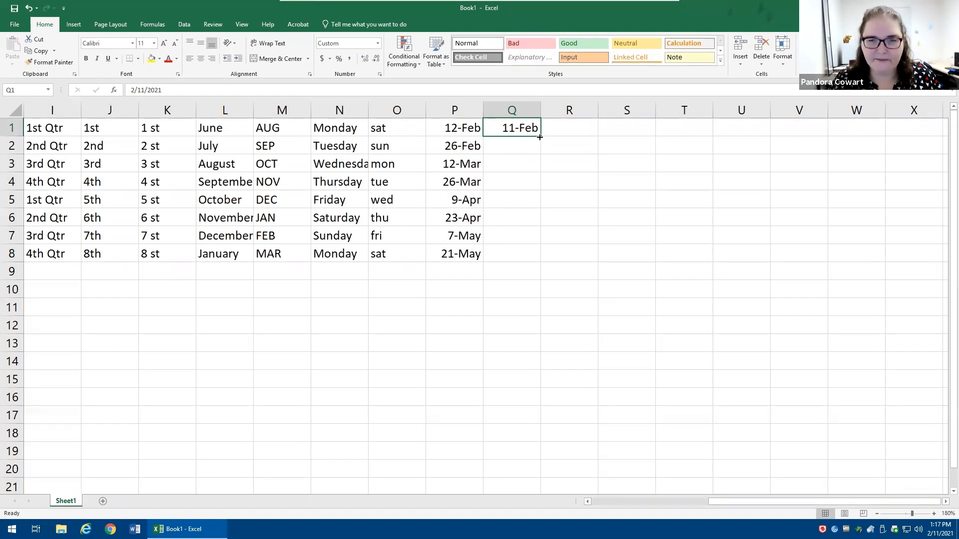
pyautogui.doubleClick(539, 137)
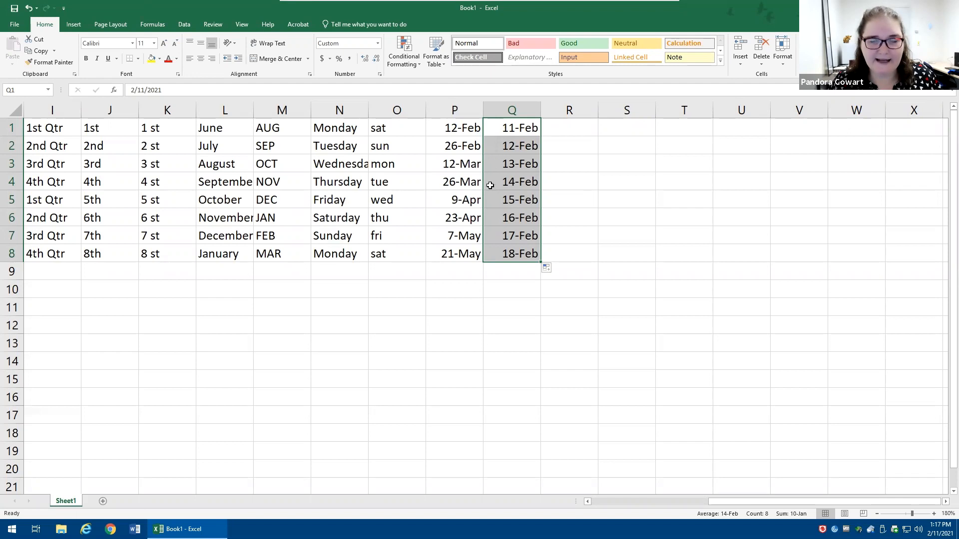
# Step: Enter the date 2/26 in cell R1 and auto-fill the daily dates down through R8
pyautogui.click(560, 129)
pyautogui.write('2/26')
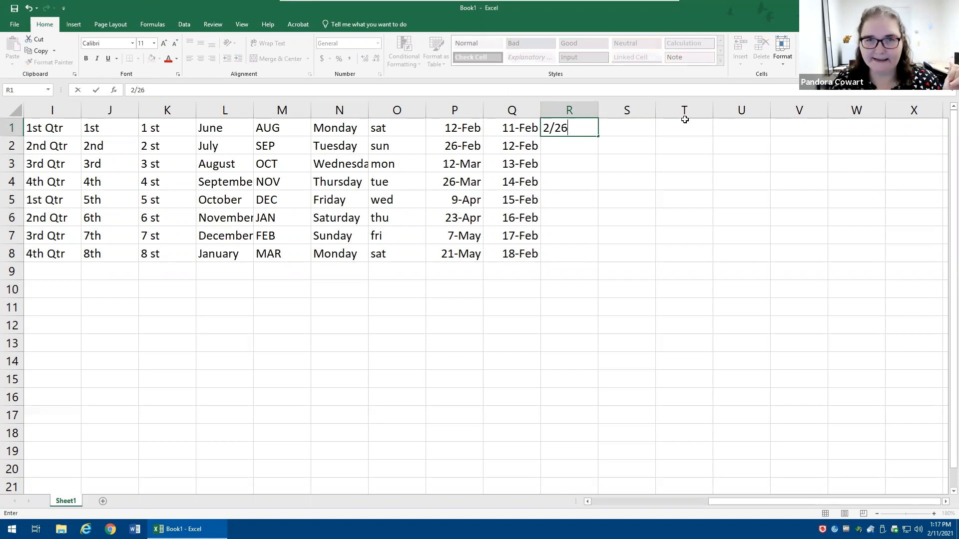
pyautogui.hotkey('ctrl', 'Return')
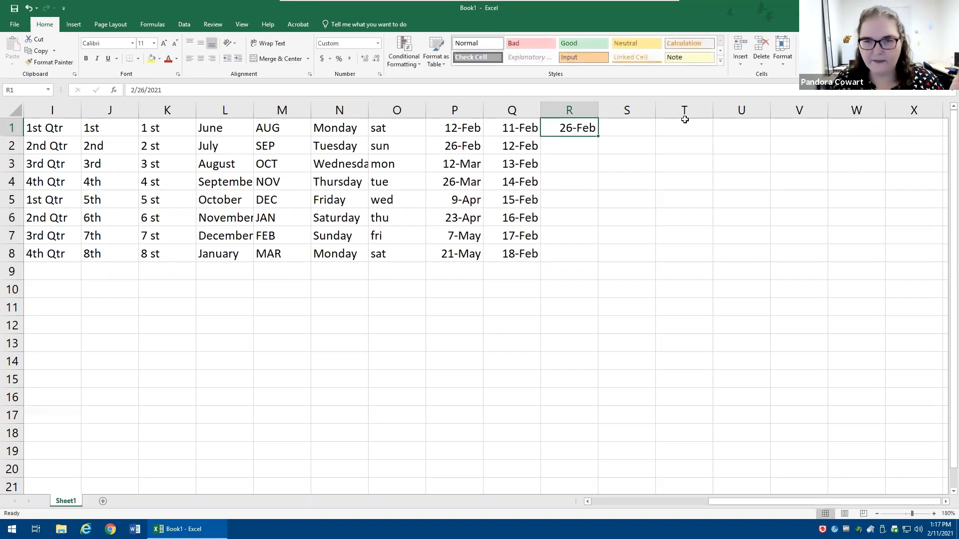
pyautogui.doubleClick(598, 137)
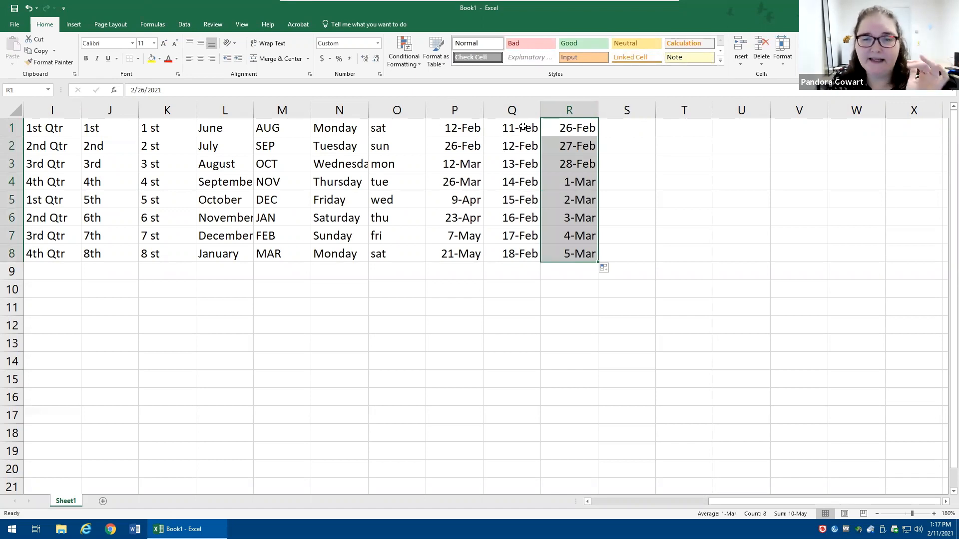
pyautogui.moveTo(443, 128); pyautogui.dragTo(443, 144)
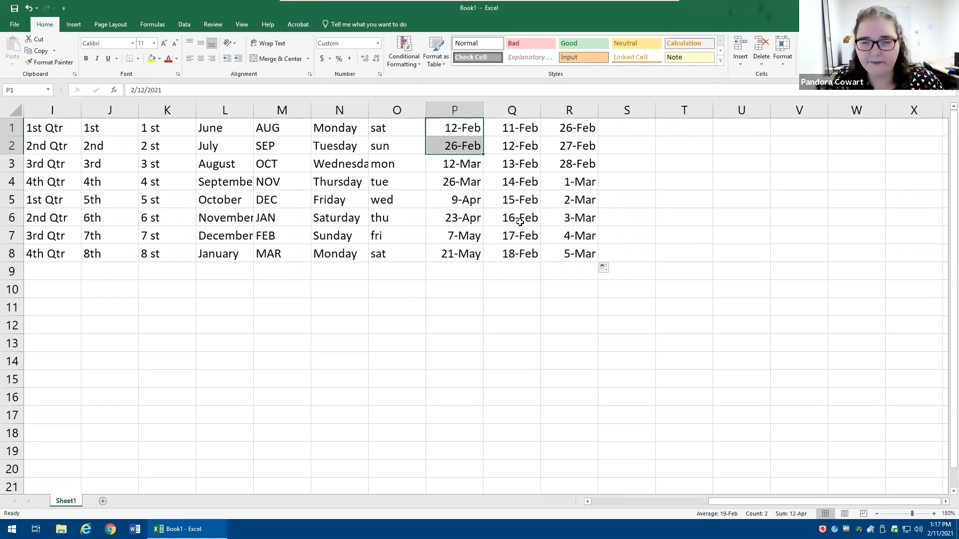
# Step: Enter the date 12/28/20 in cell S1
pyautogui.click(603, 124)
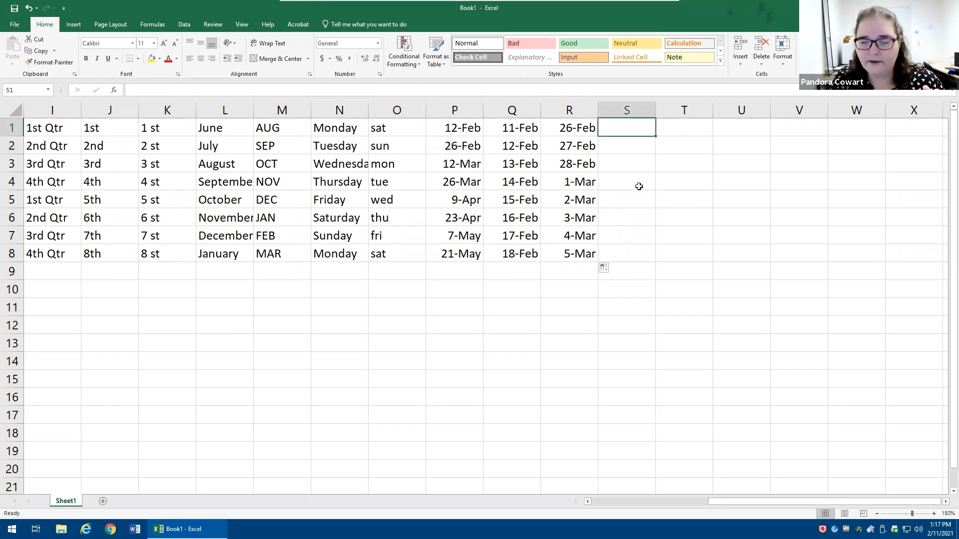
pyautogui.click(945, 502)
pyautogui.click(944, 502)
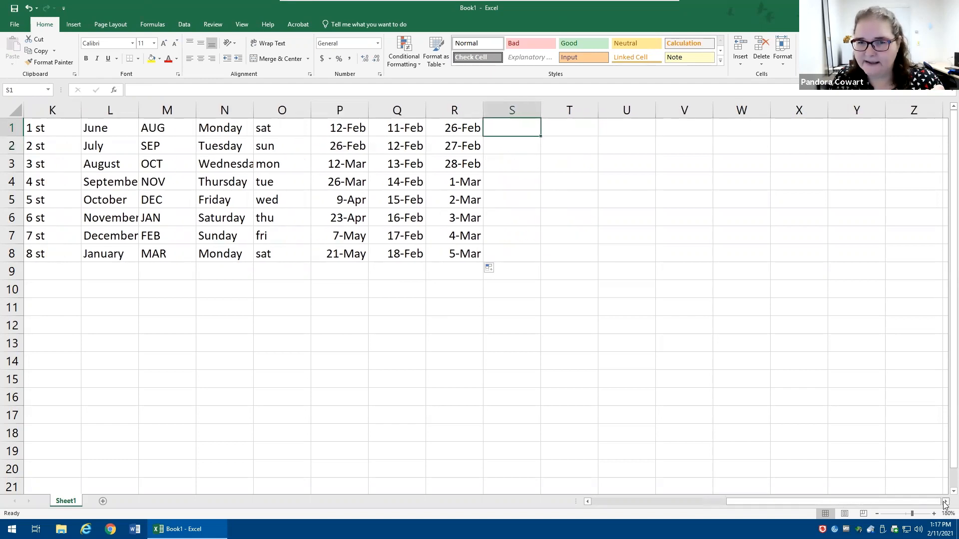
pyautogui.click(945, 502)
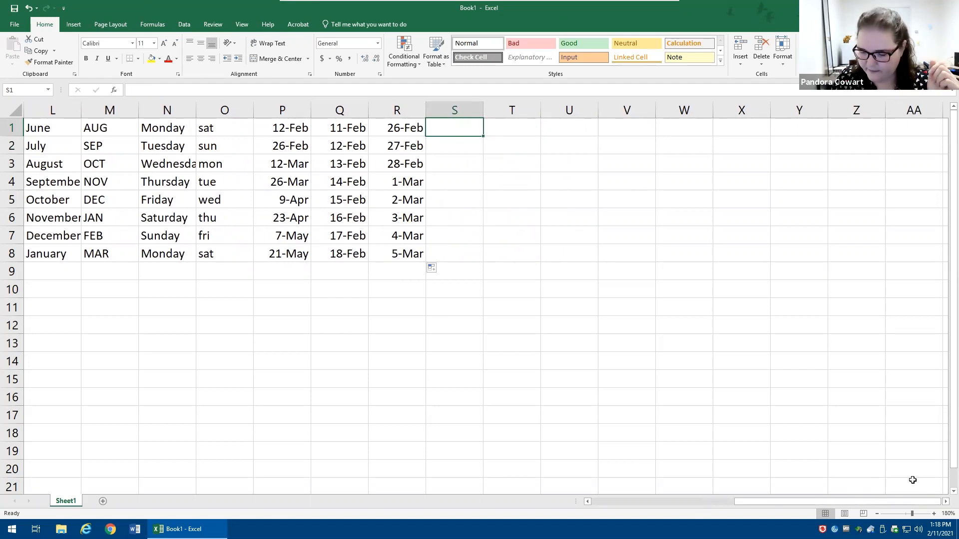
pyautogui.write('12/28/20')
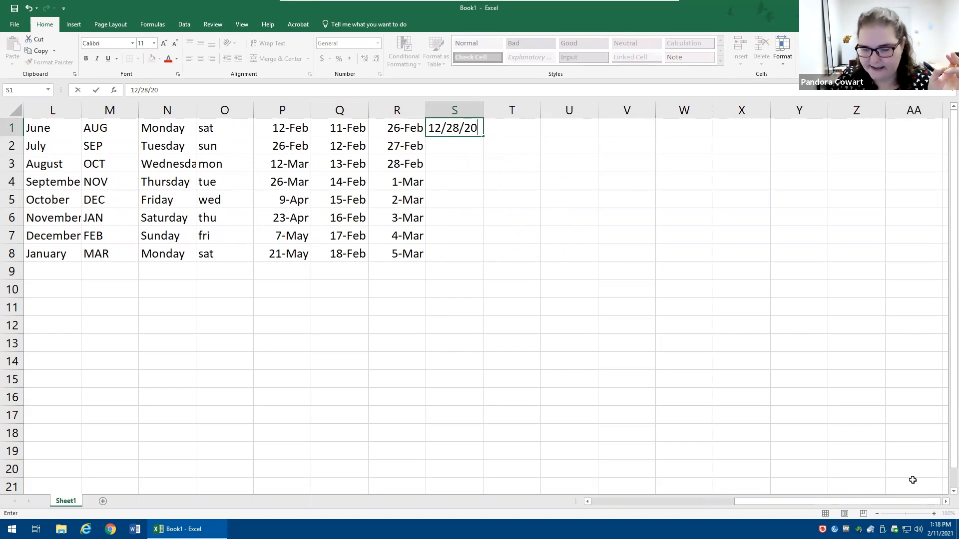
pyautogui.hotkey('ctrl', 'Return')
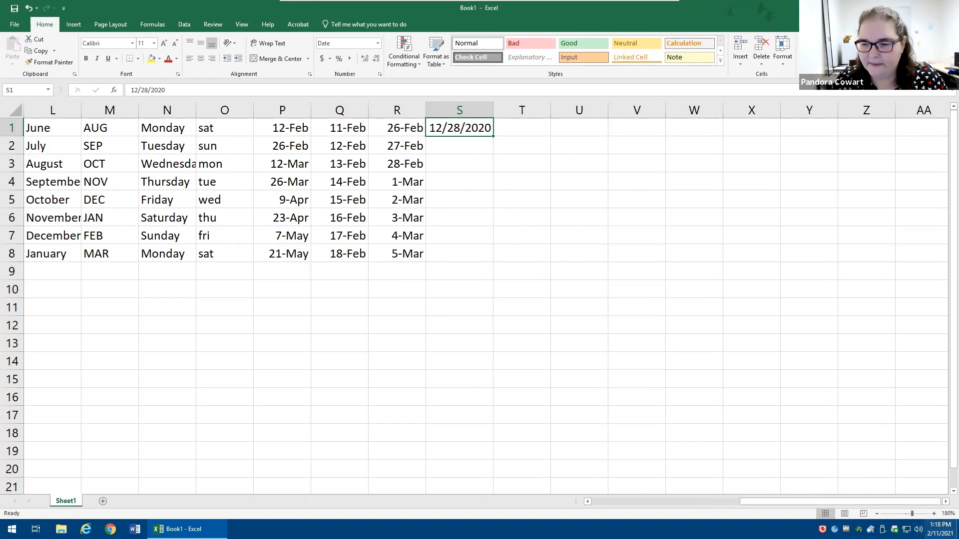
# Step: Look up December 2020 in the system calendar to check the weekday of December 28
pyautogui.click(939, 528)
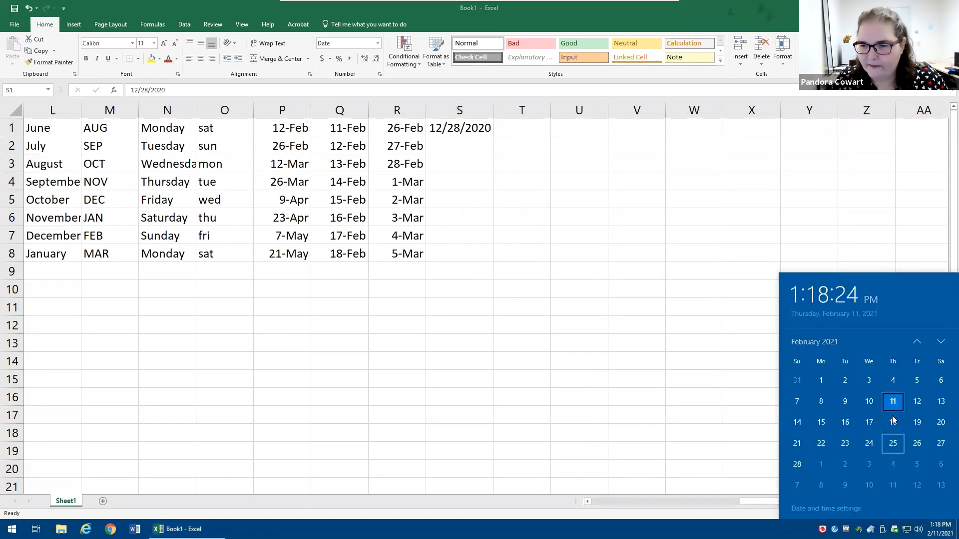
pyautogui.scroll(1, 894, 405)
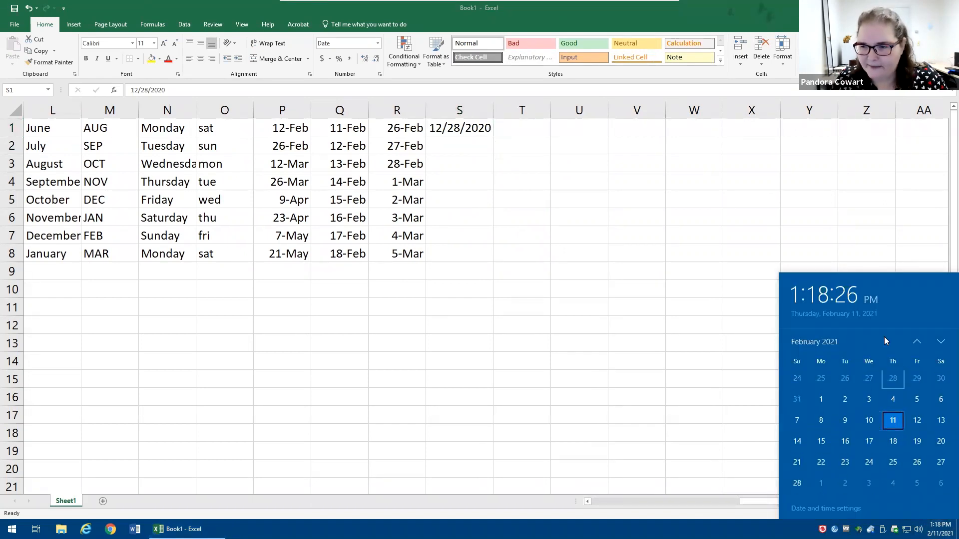
pyautogui.scroll(1, 884, 337)
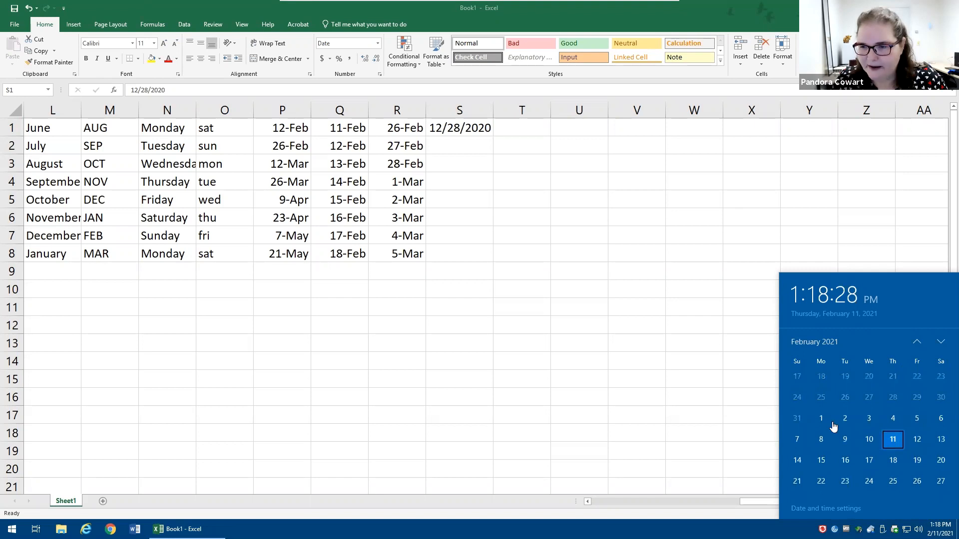
pyautogui.click(917, 341)
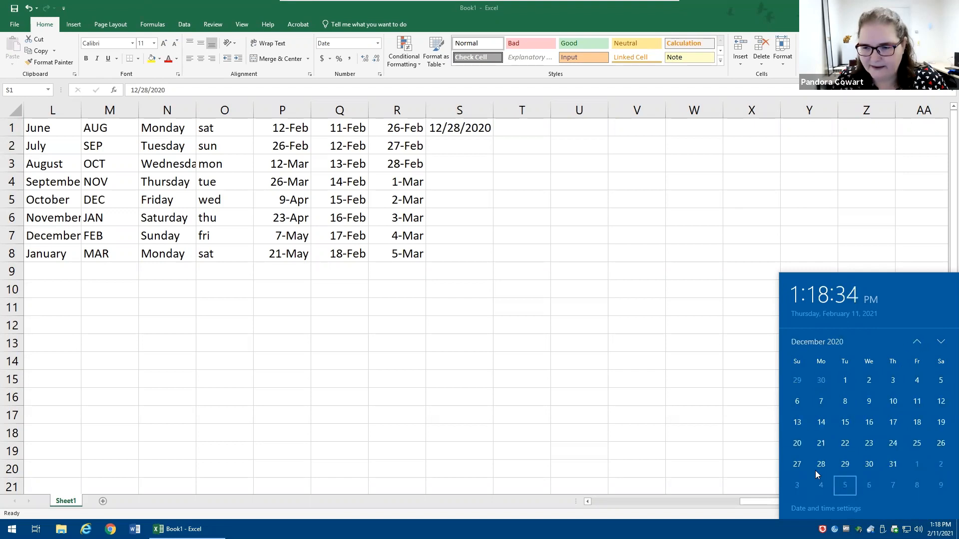
pyautogui.click(431, 126)
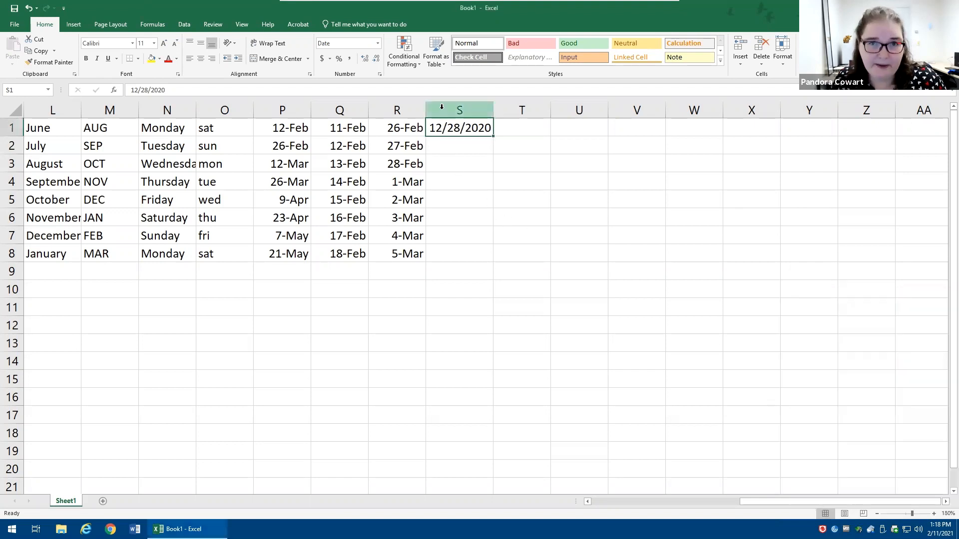
# Step: Fill the date in S1 down through S8 and switch the fill option to Copy Cells
pyautogui.click(439, 112)
pyautogui.click(459, 130)
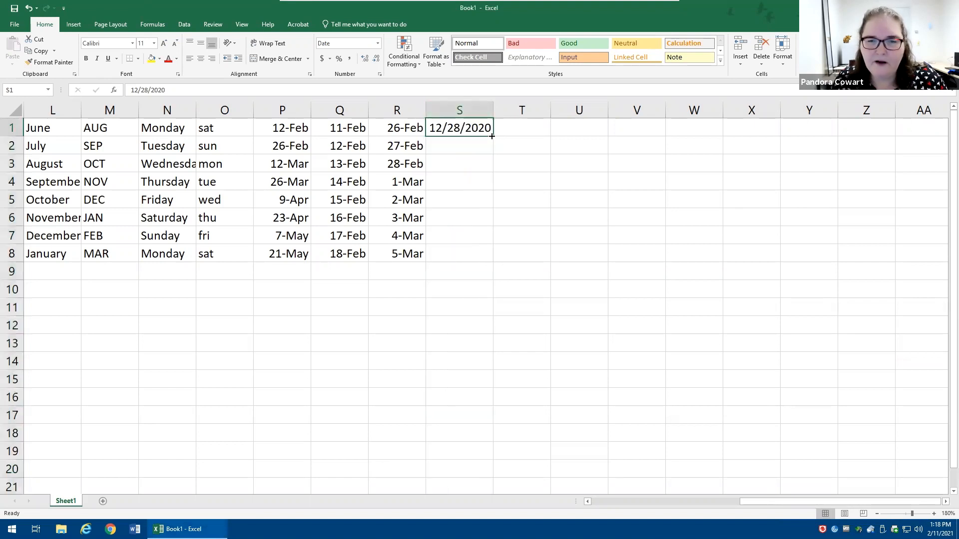
pyautogui.moveTo(492, 136); pyautogui.dragTo(475, 262)
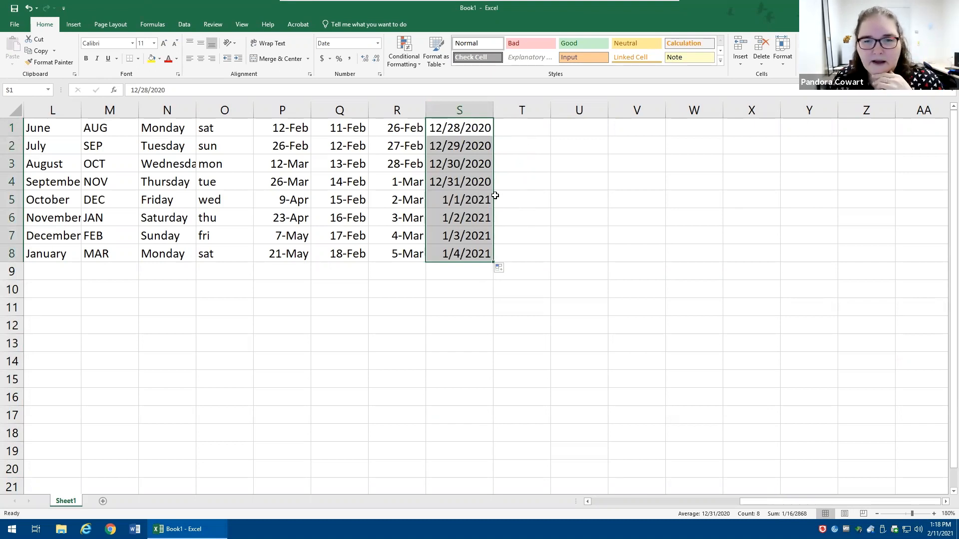
pyautogui.click(501, 269)
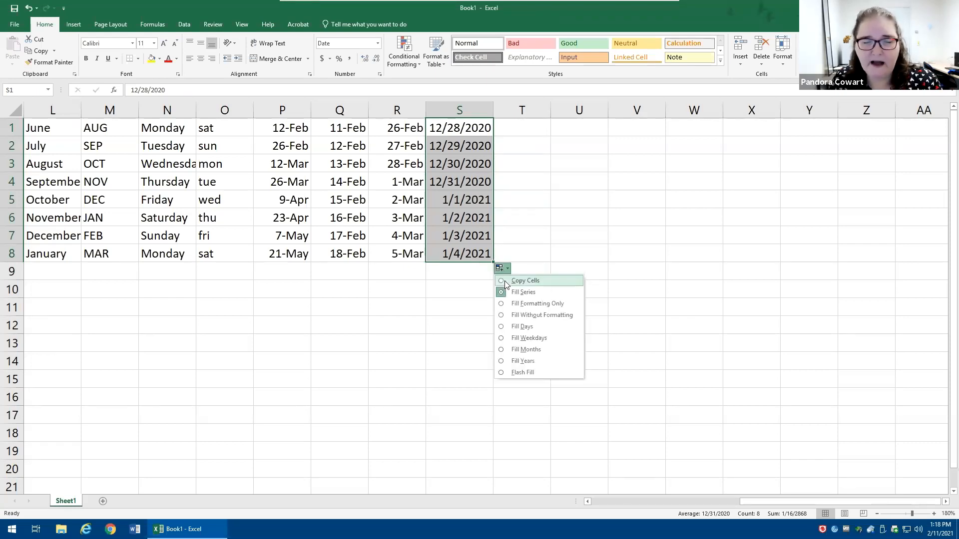
pyautogui.click(505, 280)
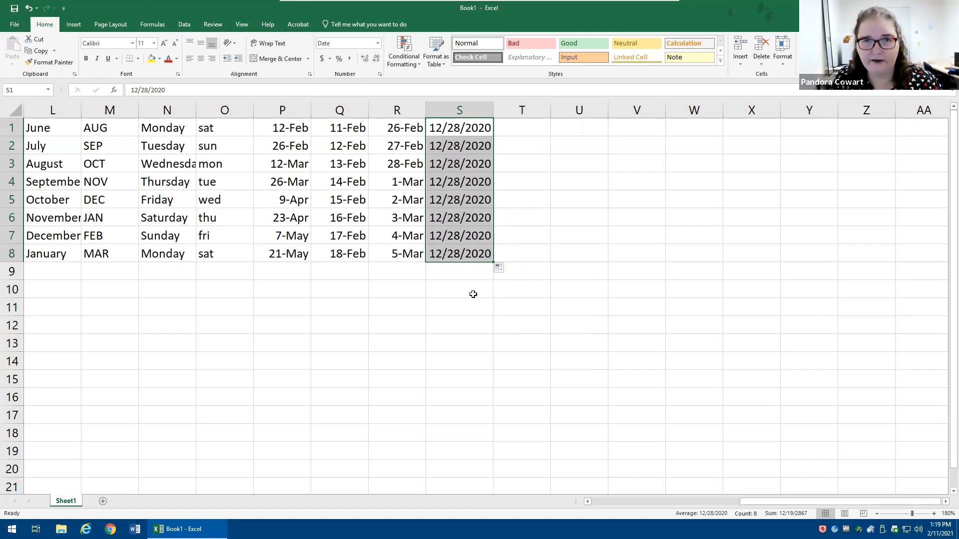
# Step: Switch the fill option for the dates in S1:S8 to Fill Days and after that to Fill Weekdays
pyautogui.click(500, 269)
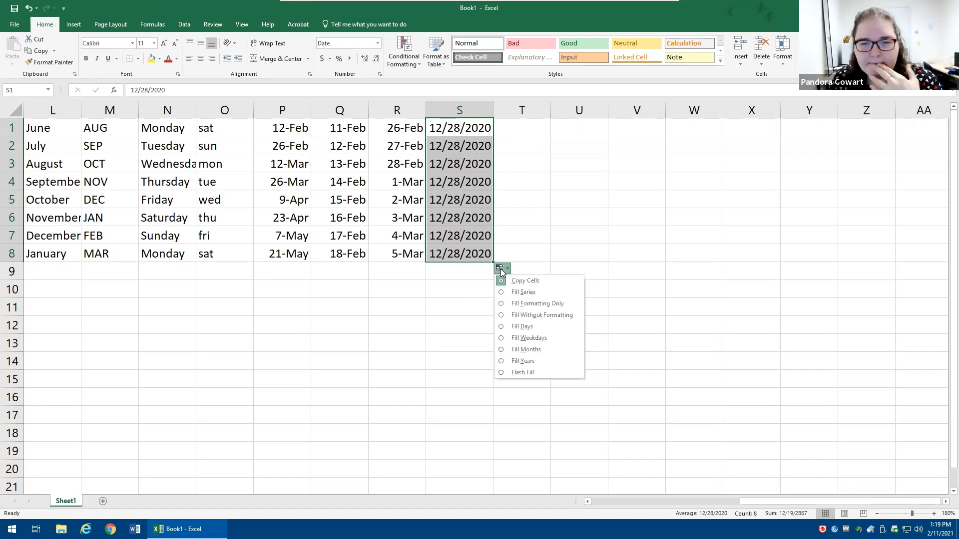
pyautogui.click(507, 327)
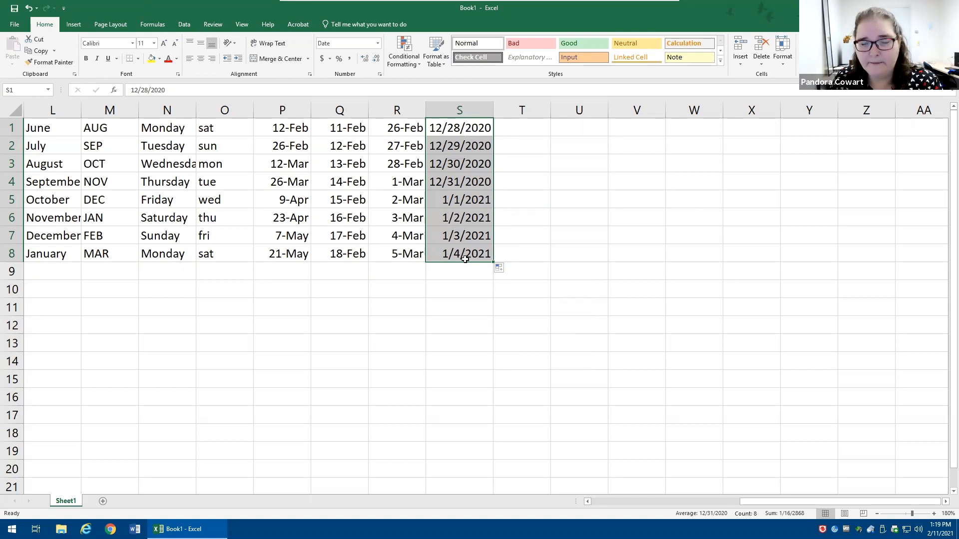
pyautogui.click(500, 268)
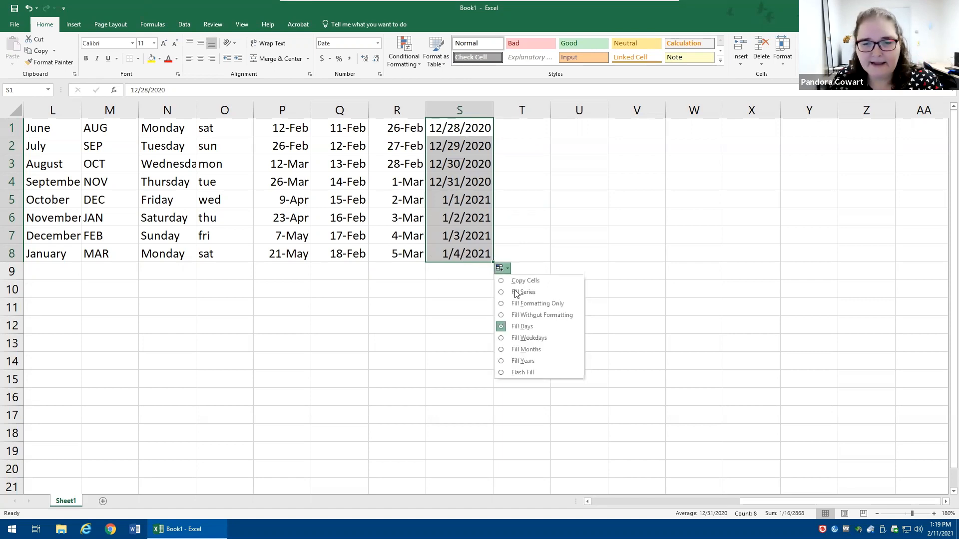
pyautogui.click(530, 338)
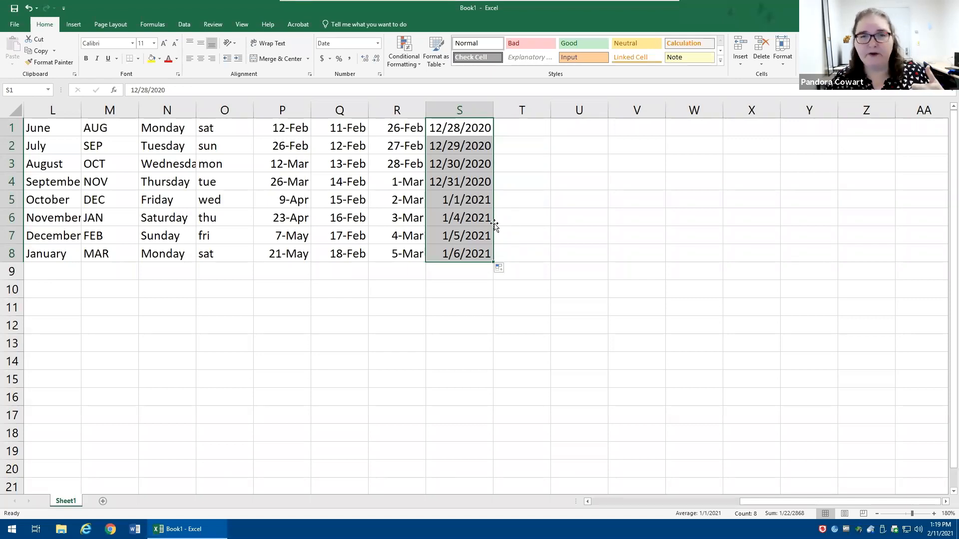
pyautogui.click(500, 269)
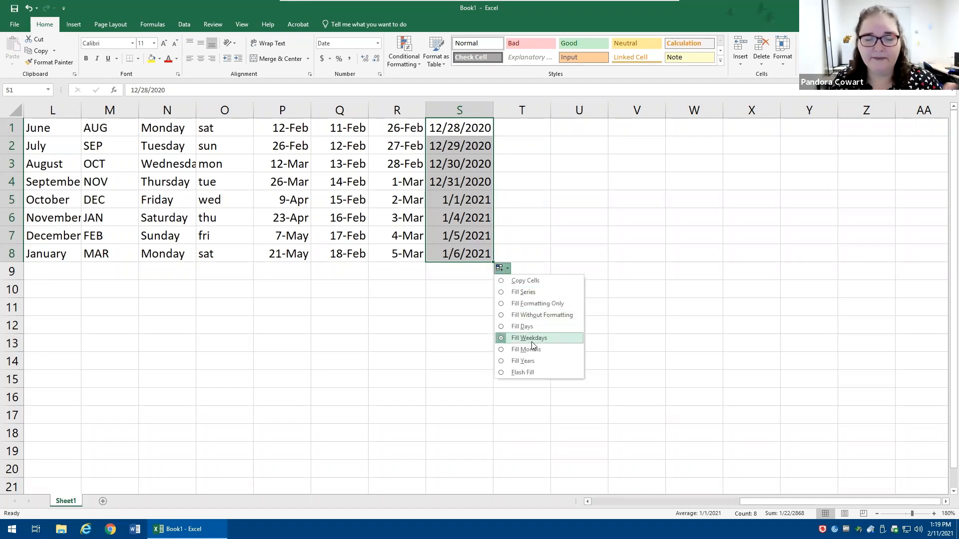
pyautogui.click(471, 223)
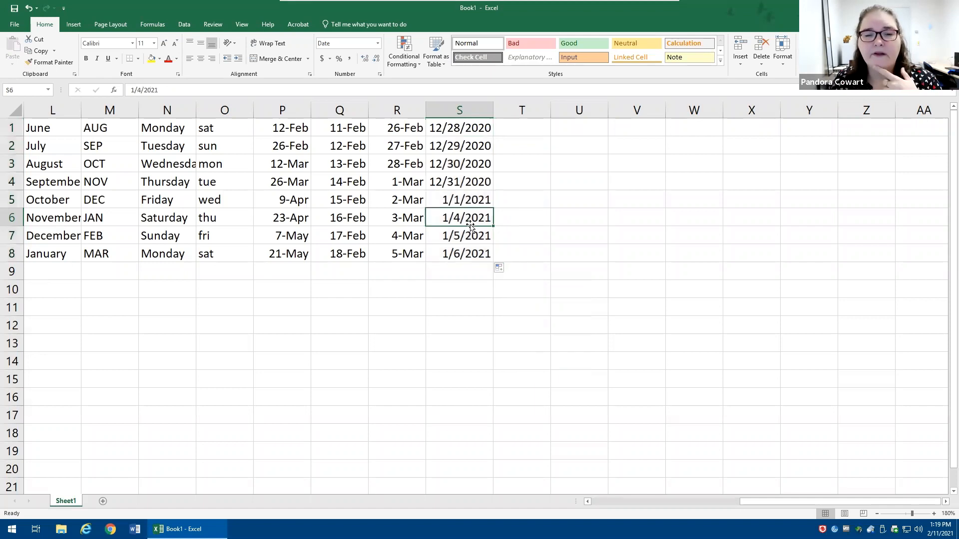
# Step: Try Fill Years on the dates in S1:S8 and settle on the Fill Months option
pyautogui.click(499, 268)
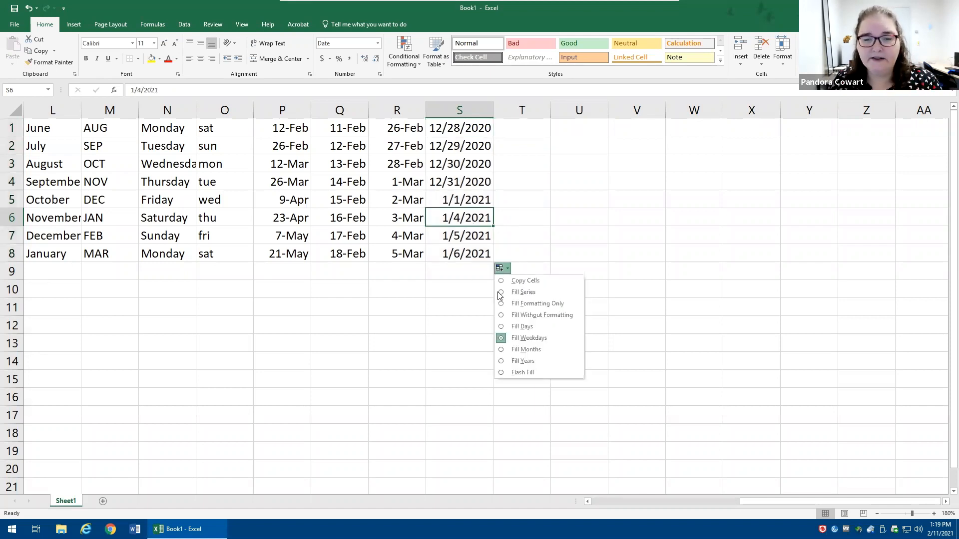
pyautogui.click(525, 360)
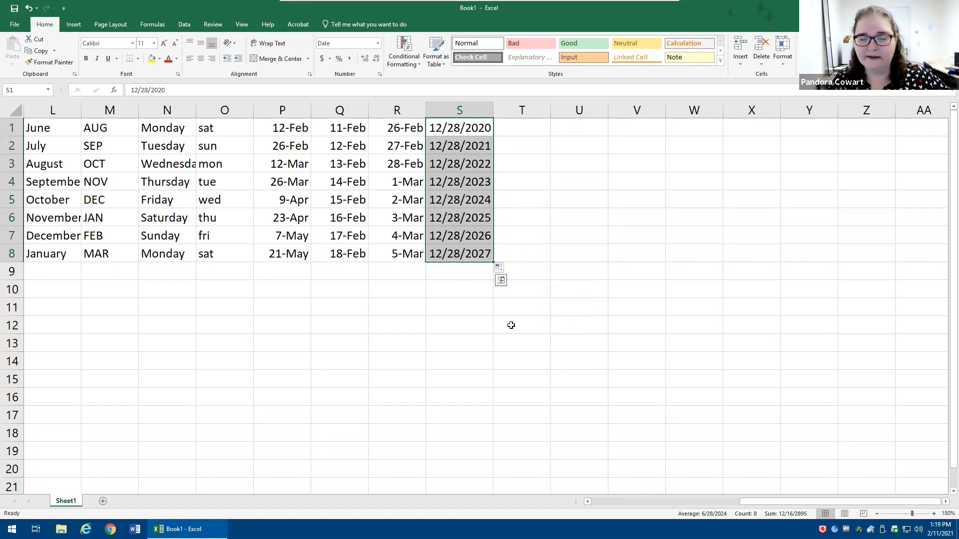
pyautogui.click(499, 270)
pyautogui.click(527, 350)
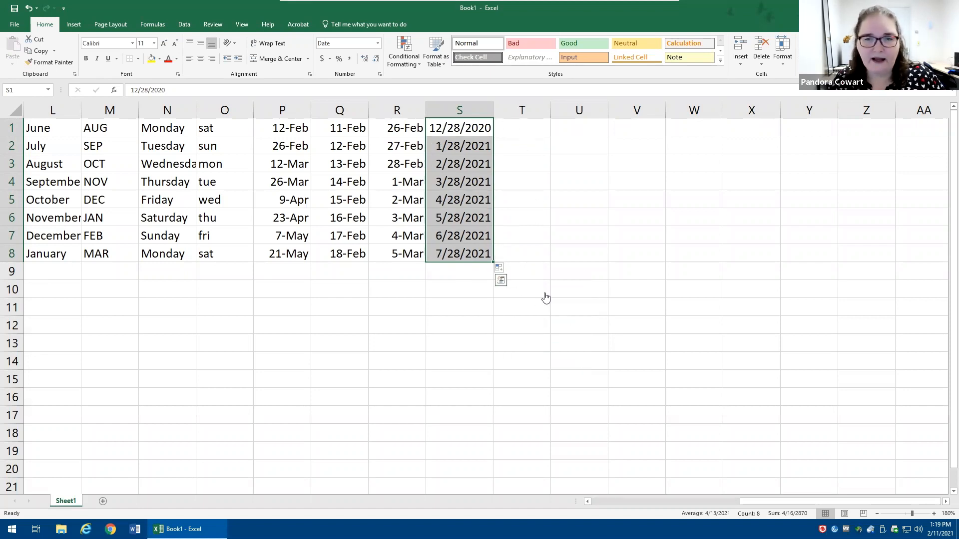
# Step: Enter the date 12/31/20 in cell T1, filling it down through T8 with the Fill Months option
pyautogui.click(517, 127)
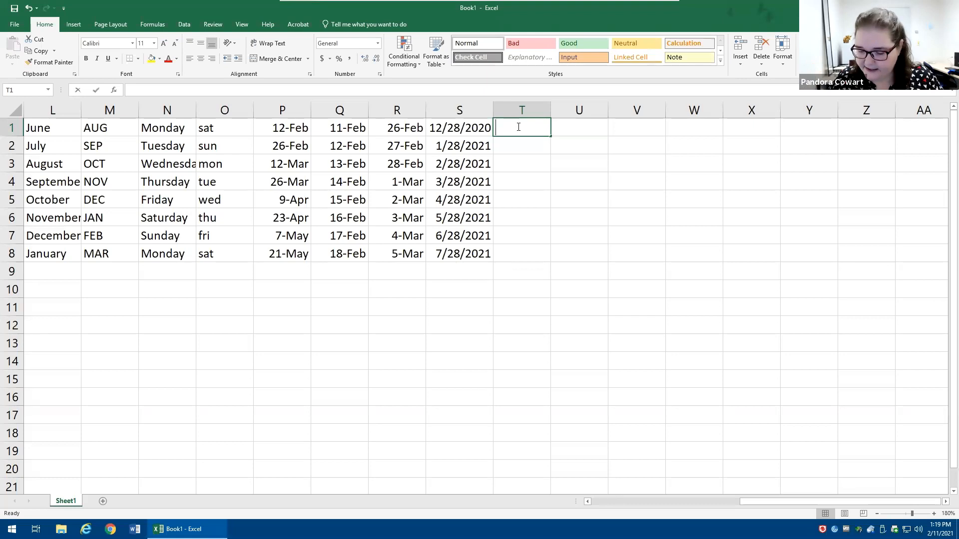
pyautogui.write('12/31/')
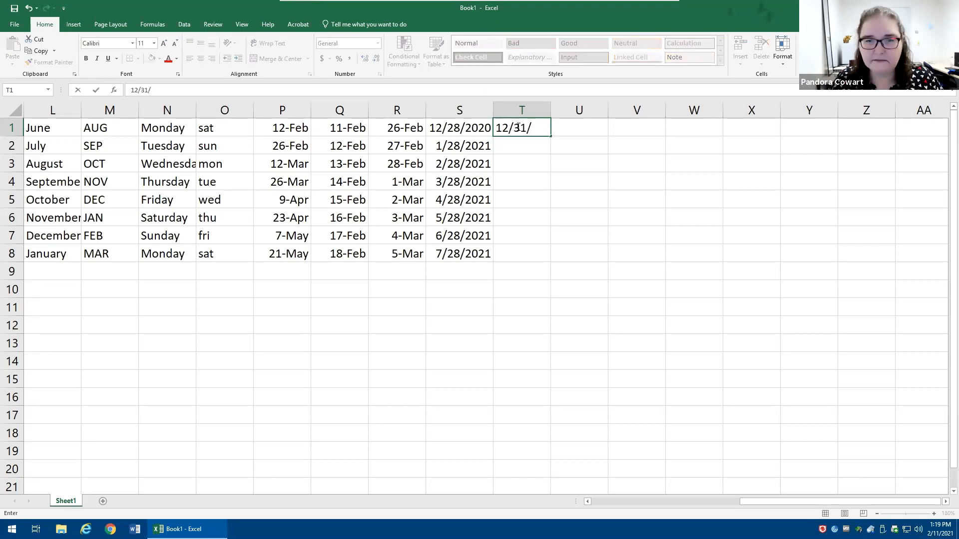
pyautogui.write('20')
pyautogui.hotkey('ctrl', 'Return')
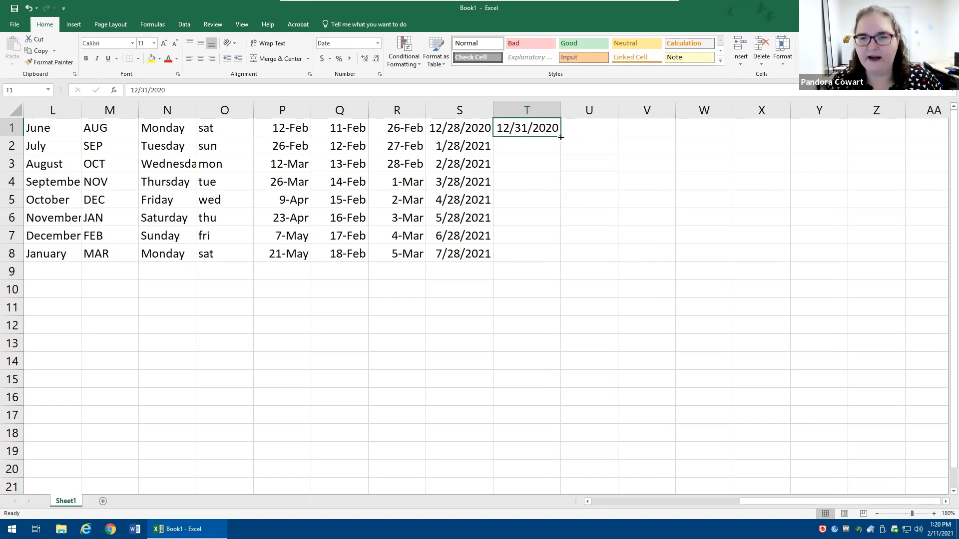
pyautogui.moveTo(560, 137); pyautogui.dragTo(562, 263)
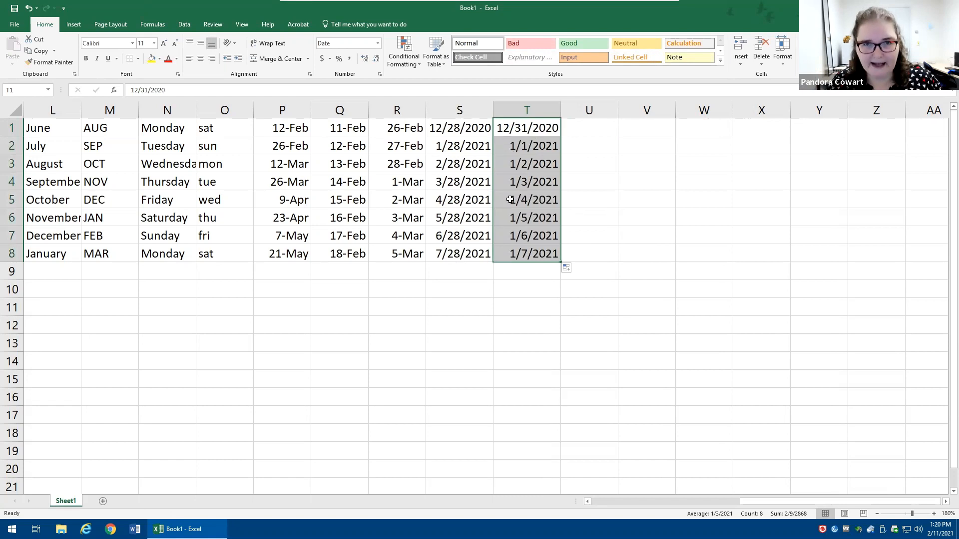
pyautogui.click(567, 269)
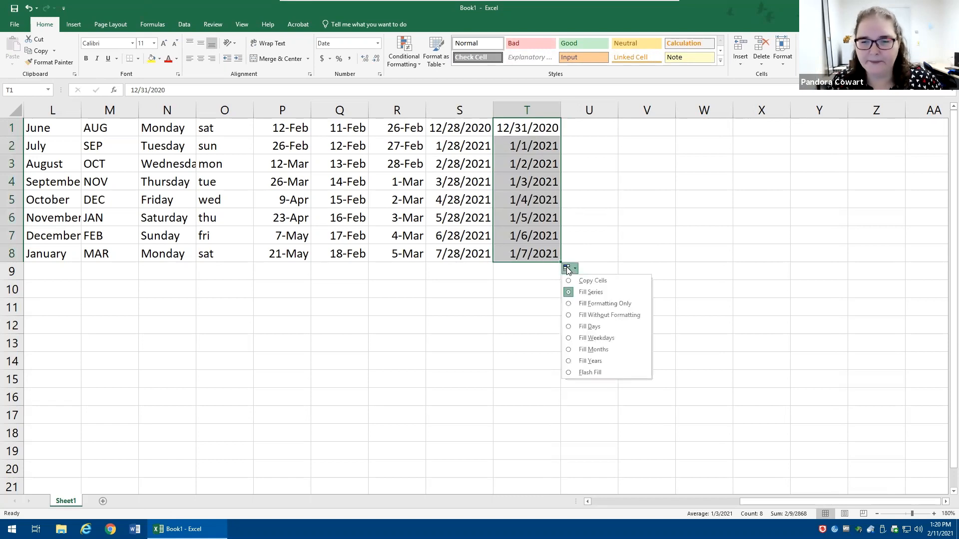
pyautogui.click(588, 350)
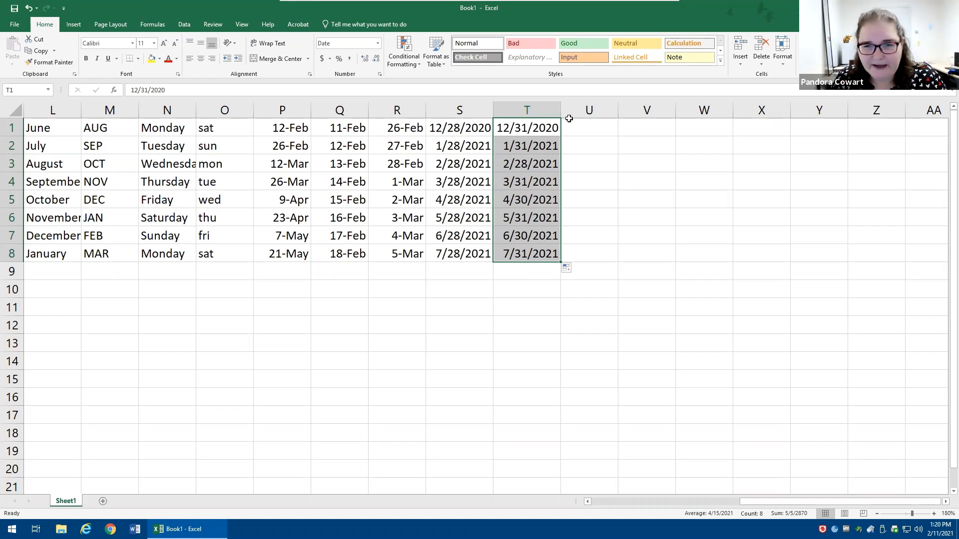
# Step: Examine the month-end dates in column T and compare them with the two starting dates in P1:P2
pyautogui.click(541, 133)
pyautogui.click(527, 161)
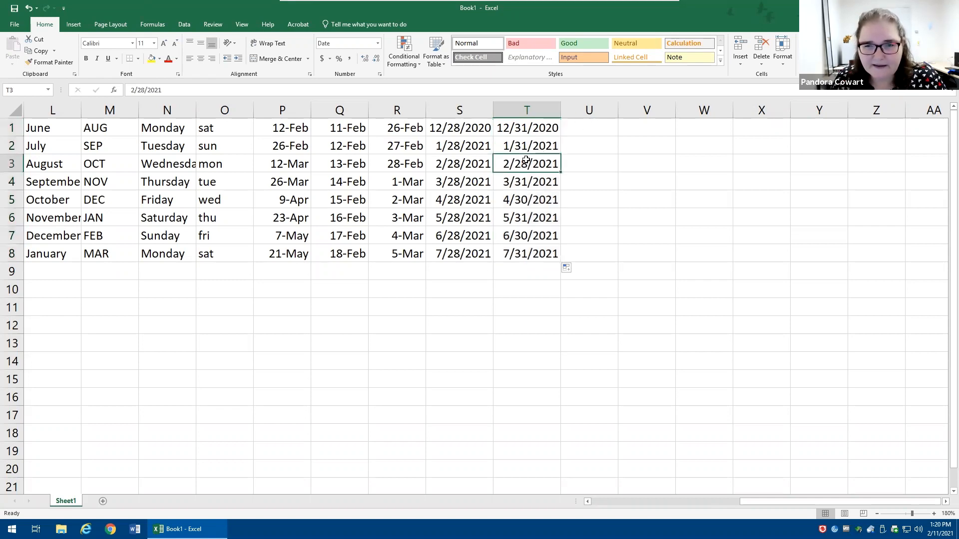
pyautogui.click(528, 203)
pyautogui.click(526, 231)
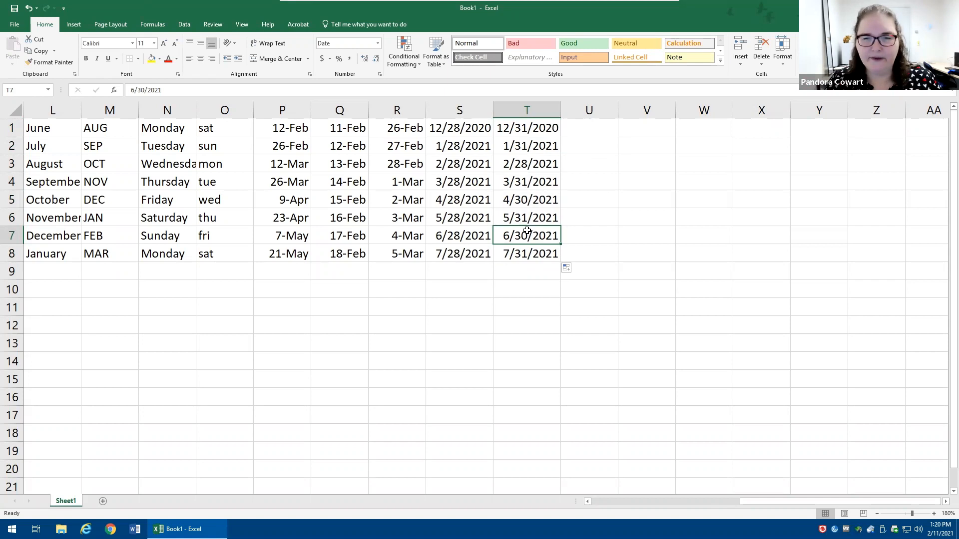
pyautogui.moveTo(291, 131); pyautogui.dragTo(291, 145)
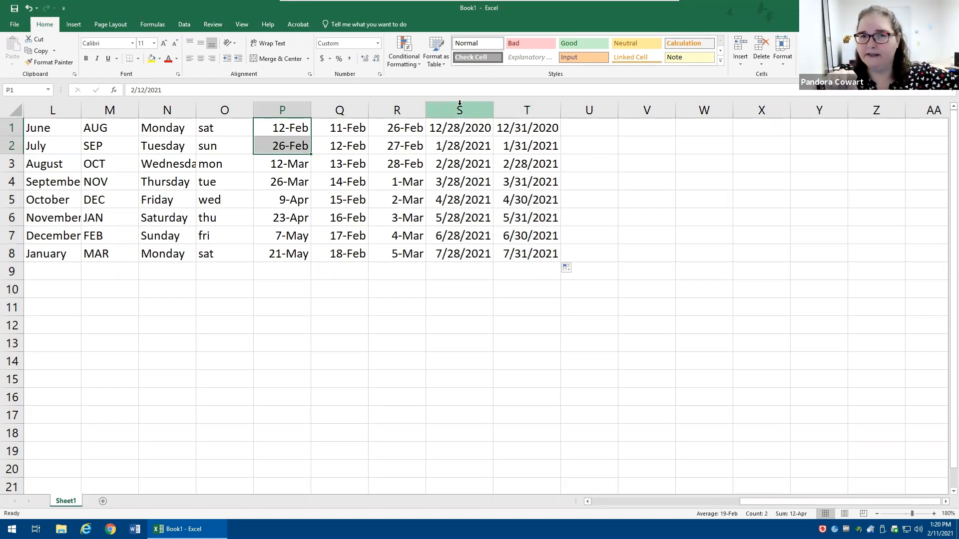
pyautogui.click(518, 134)
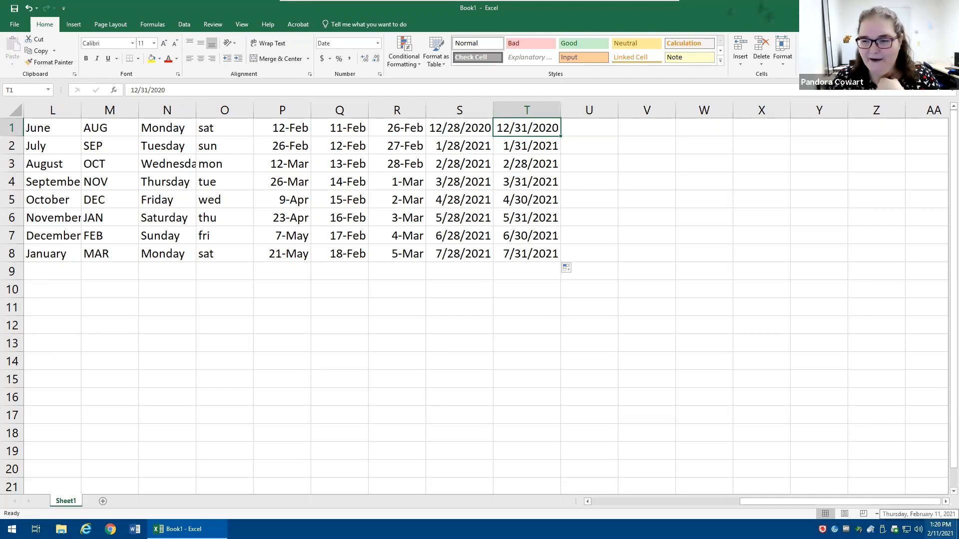
# Step: Enter the weekday abbreviation MON in cell U1
pyautogui.doubleClick(945, 501)
pyautogui.tripleClick(945, 502)
pyautogui.click(310, 130)
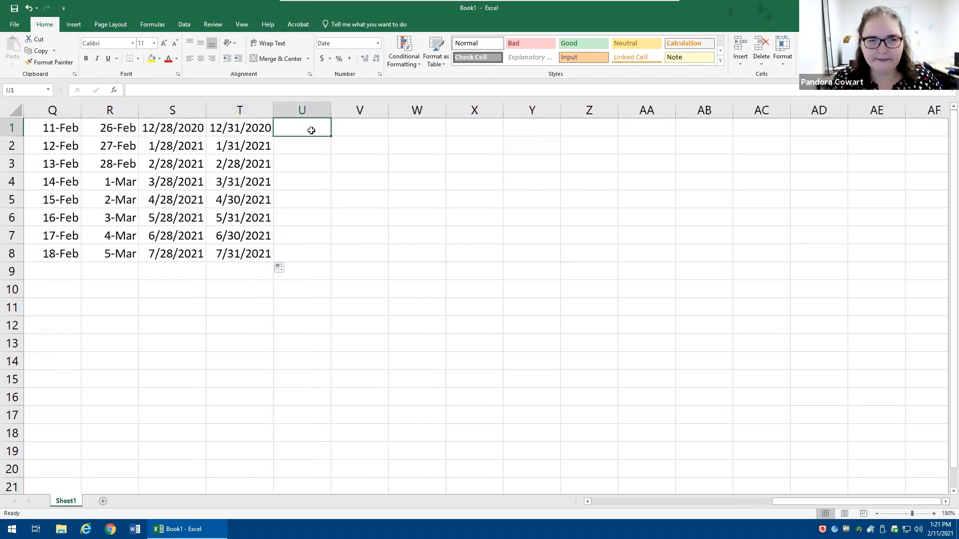
pyautogui.write('MON')
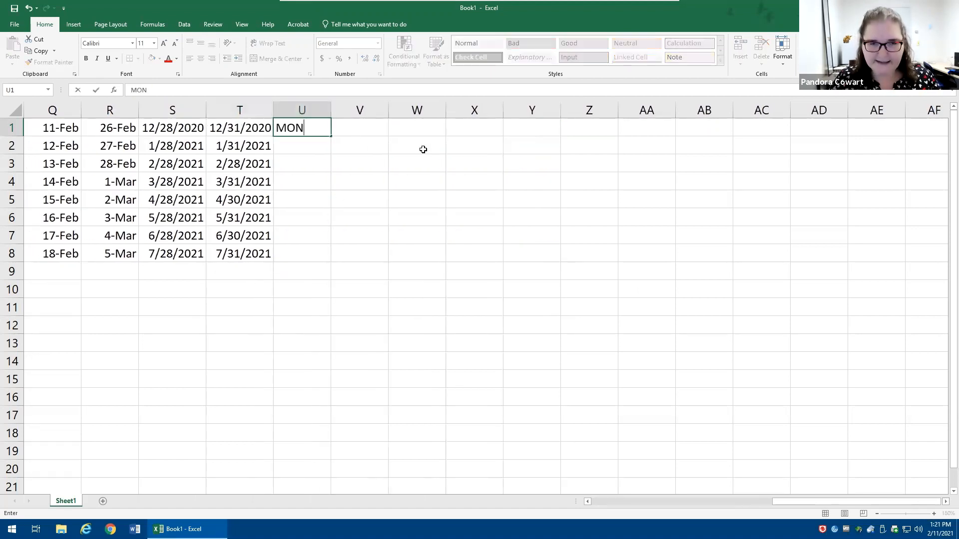
pyautogui.hotkey('ctrl', 'Return')
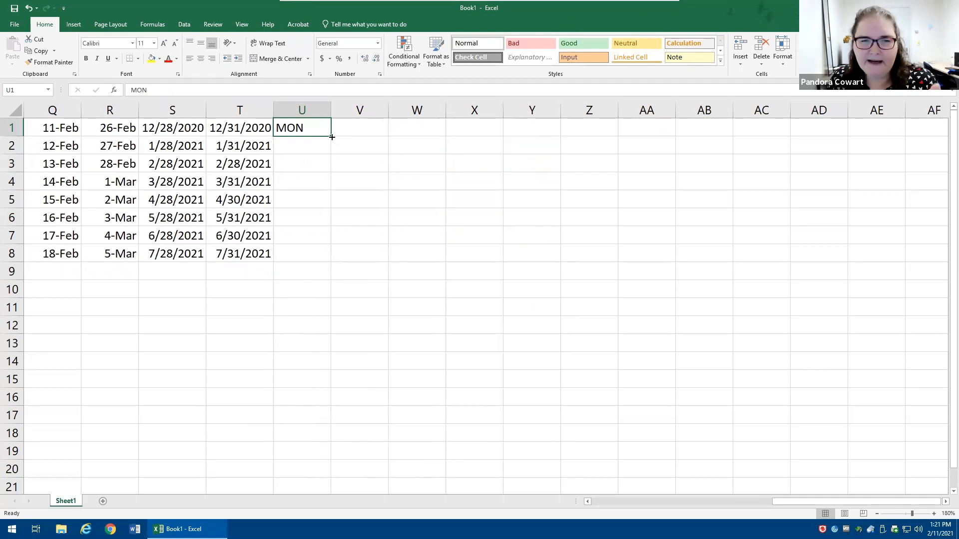
# Step: Auto-fill the weekday in U1 across the row through Y1, ending at FRI
pyautogui.moveTo(331, 137); pyautogui.dragTo(330, 144)
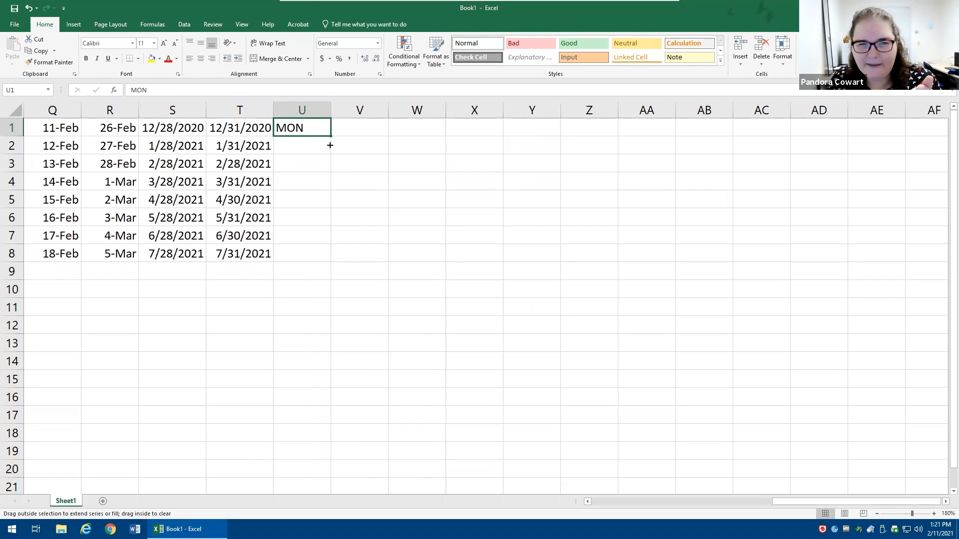
pyautogui.moveTo(330, 145); pyautogui.dragTo(342, 122)
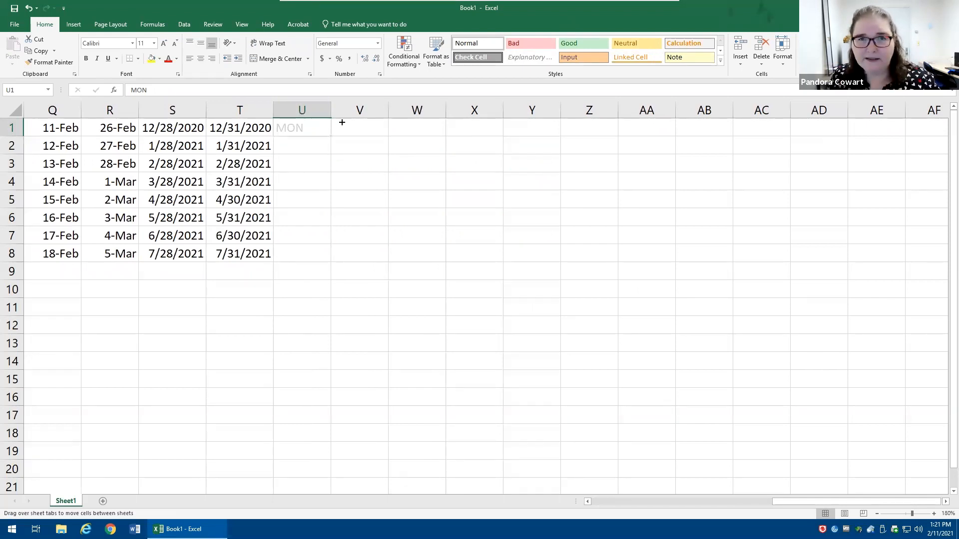
pyautogui.moveTo(338, 136); pyautogui.dragTo(334, 139)
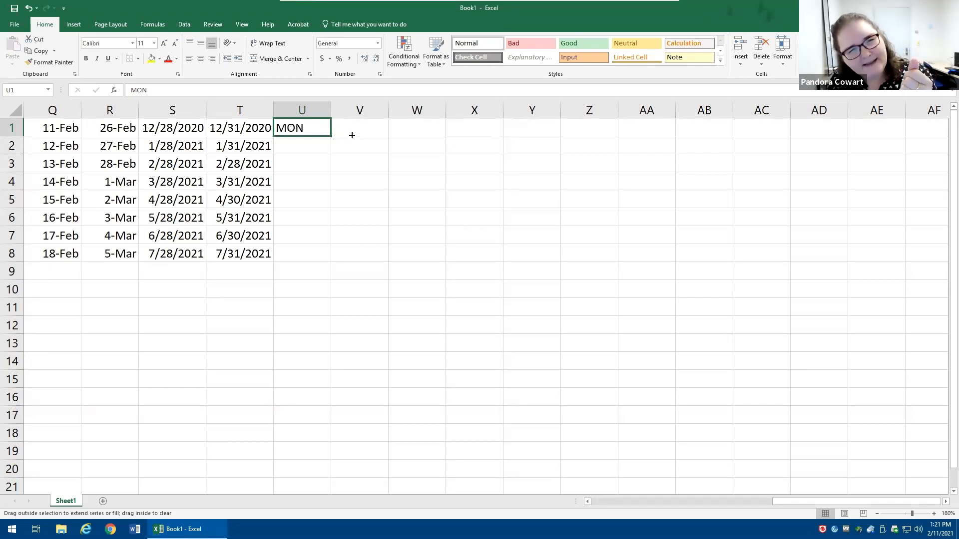
pyautogui.moveTo(353, 134); pyautogui.dragTo(544, 134)
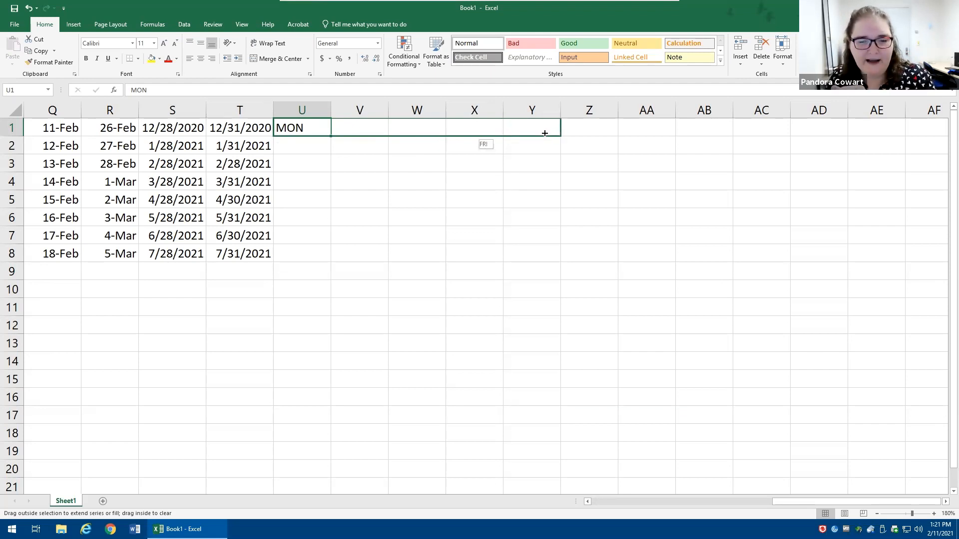
pyautogui.moveTo(544, 134); pyautogui.dragTo(544, 133)
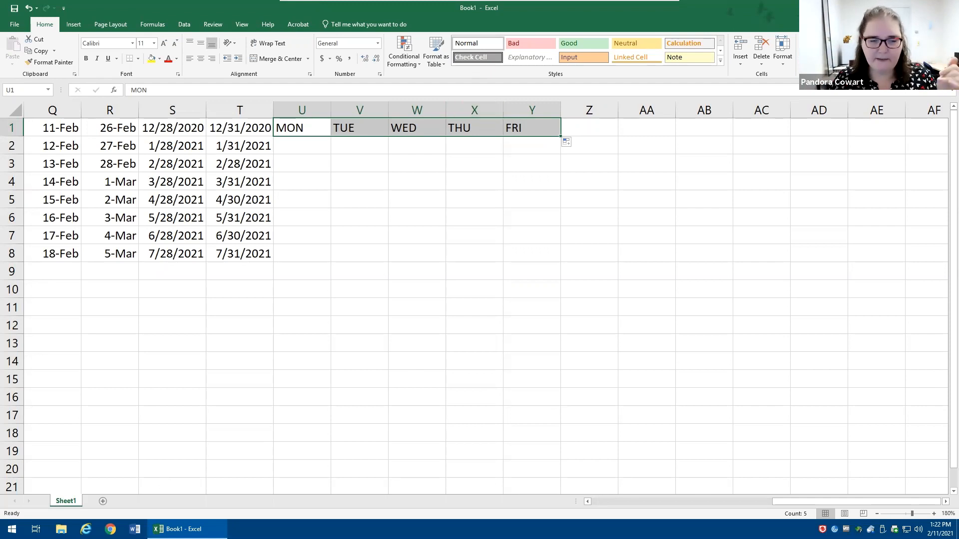
# Step: Add a new worksheet and enter 1 in cell A1 and 2 in cell A2
pyautogui.click(103, 502)
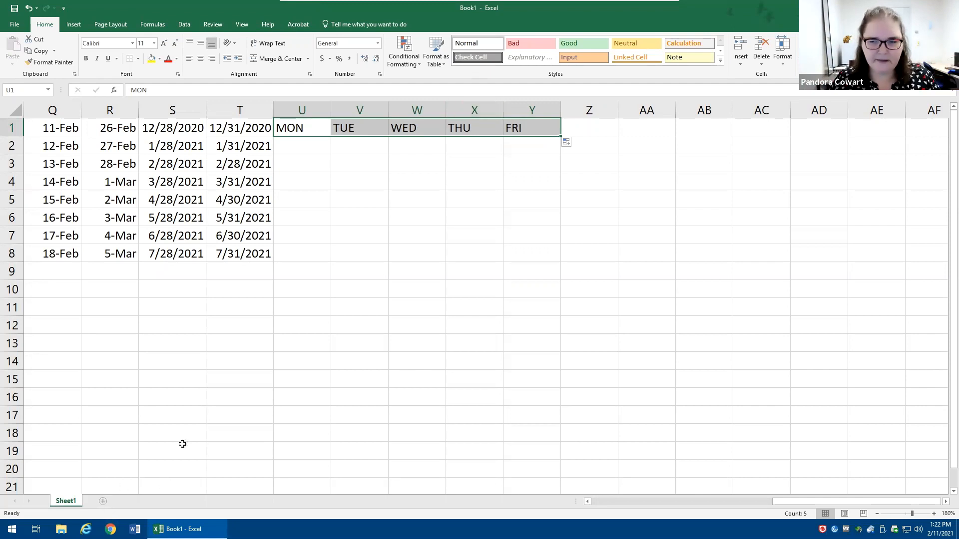
pyautogui.keyDown('ctrl'); pyautogui.scroll(1, 280, 381); pyautogui.keyUp('ctrl')
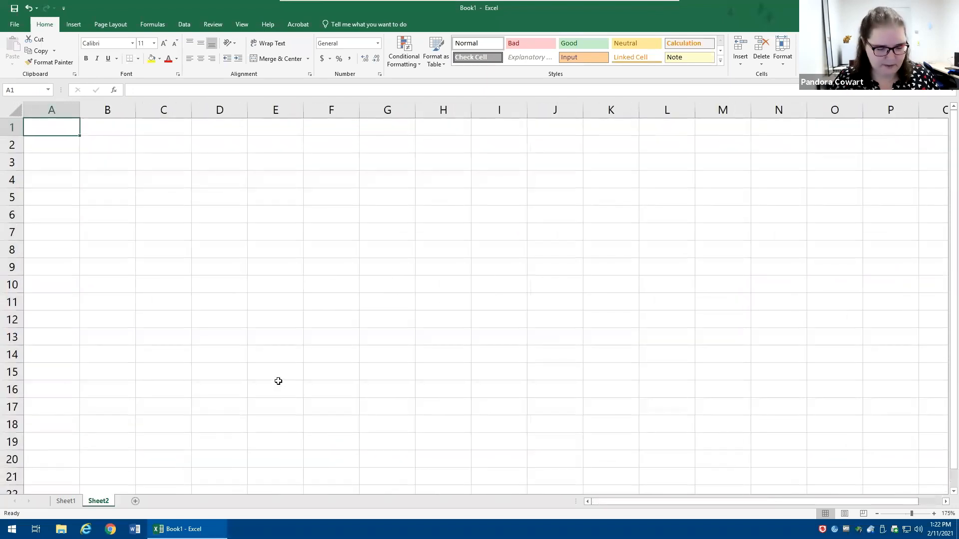
pyautogui.keyDown('ctrl'); pyautogui.scroll(2, 276, 381); pyautogui.keyUp('ctrl')
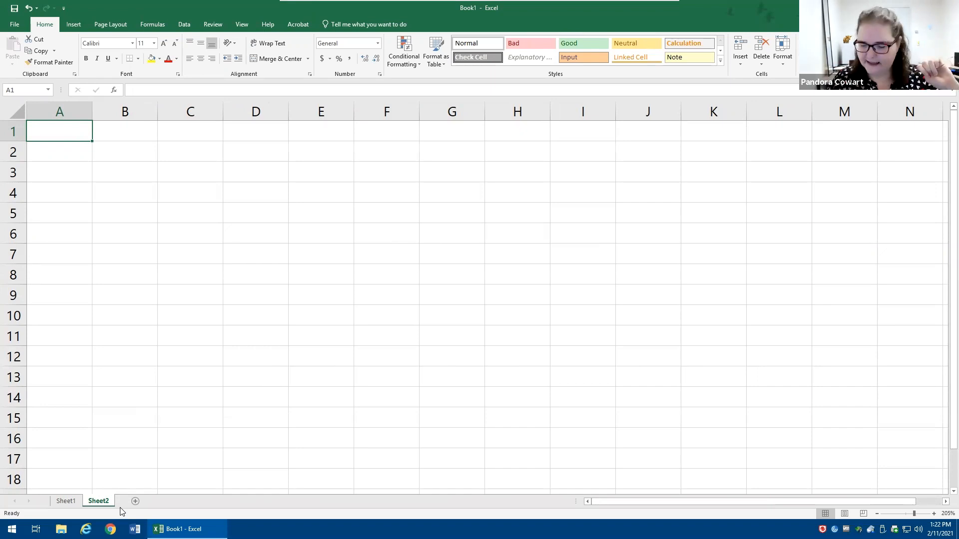
pyautogui.write('1')
pyautogui.press('Return')
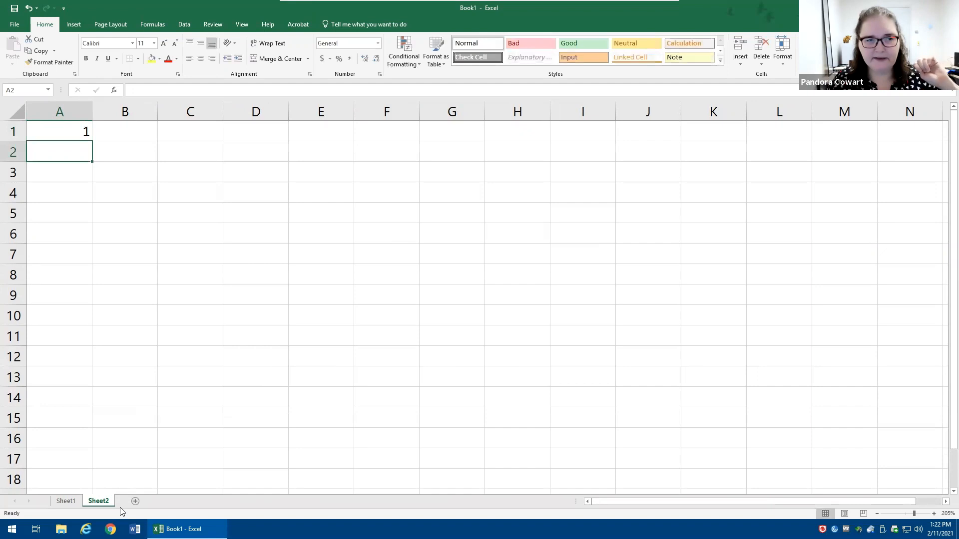
pyautogui.write('2')
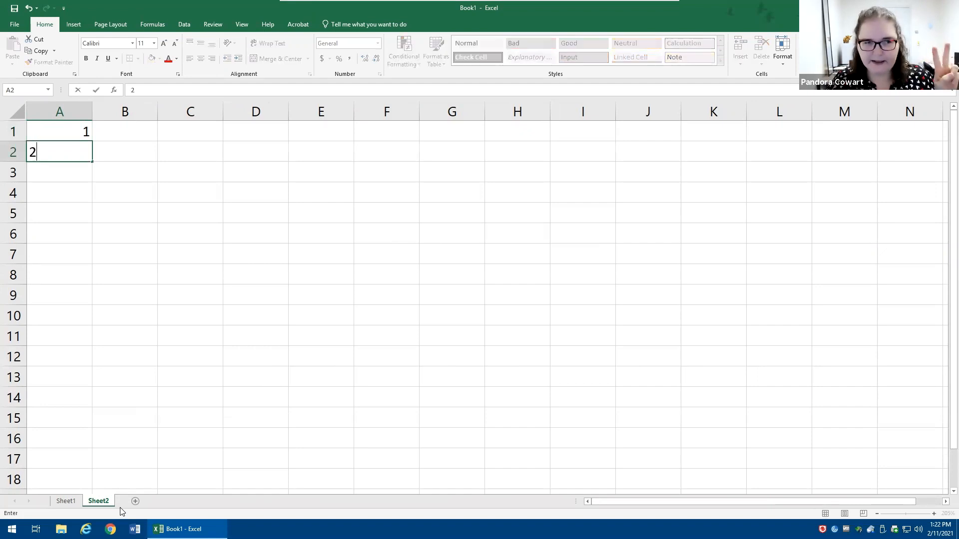
pyautogui.press('Return')
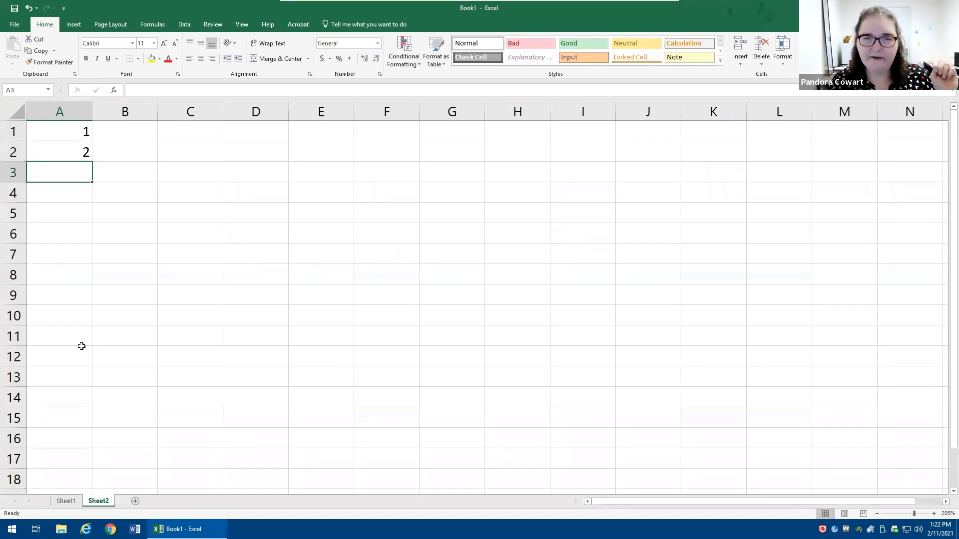
# Step: Enter 2 in cell B1 and 4 in cell B2
pyautogui.click(143, 130)
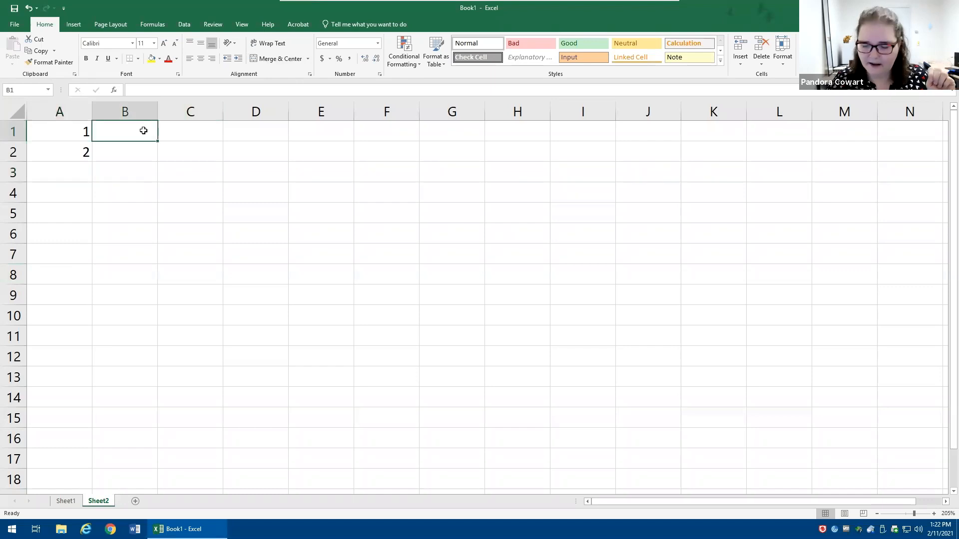
pyautogui.write('2')
pyautogui.press('Return')
pyautogui.write('4')
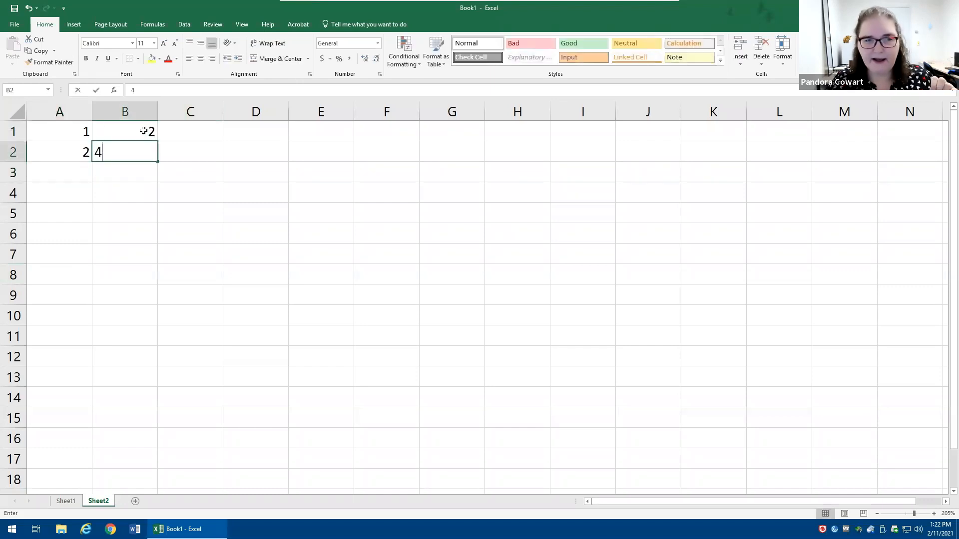
pyautogui.press('Return')
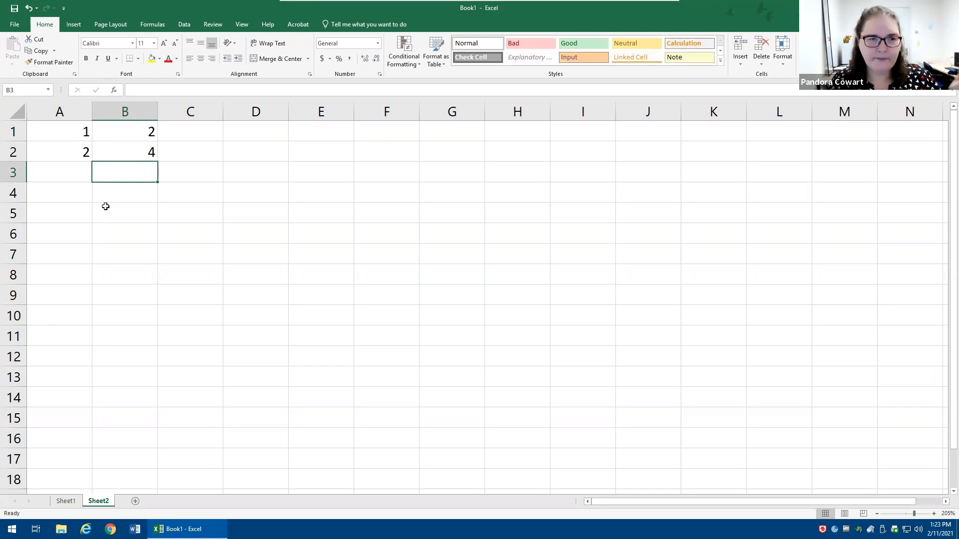
# Step: Auto-fill both number series in A1:B2 down through row 10
pyautogui.moveTo(66, 130); pyautogui.dragTo(139, 148)
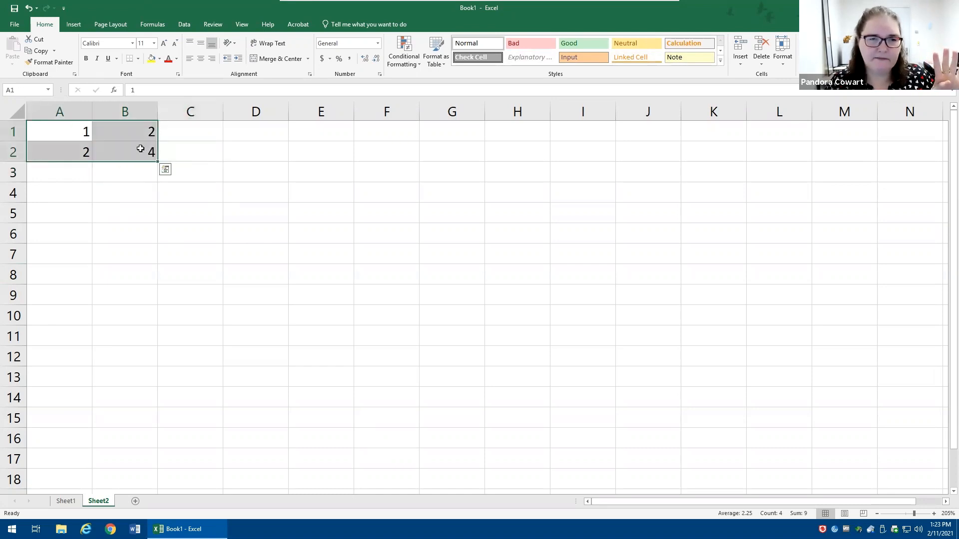
pyautogui.click(157, 162)
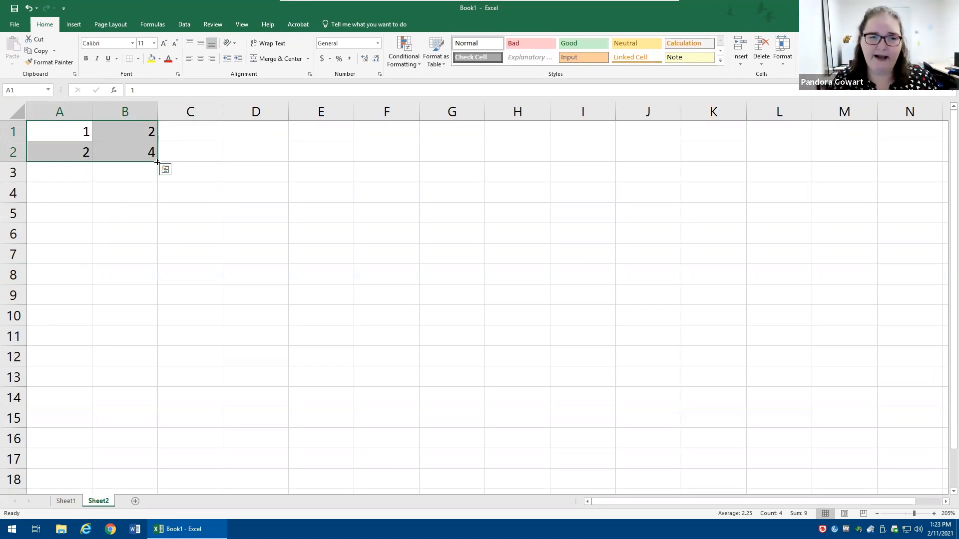
pyautogui.moveTo(157, 163); pyautogui.dragTo(128, 327)
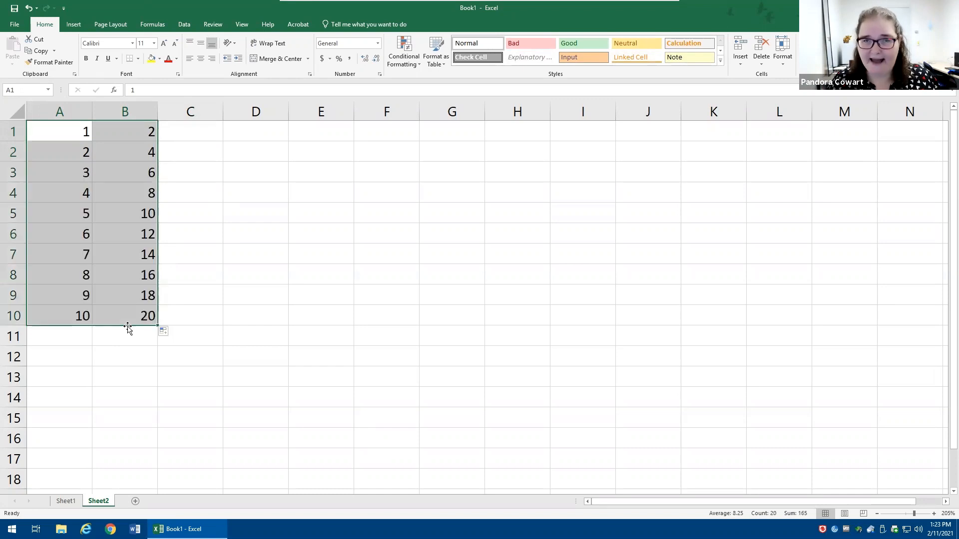
pyautogui.moveTo(158, 279); pyautogui.dragTo(140, 327)
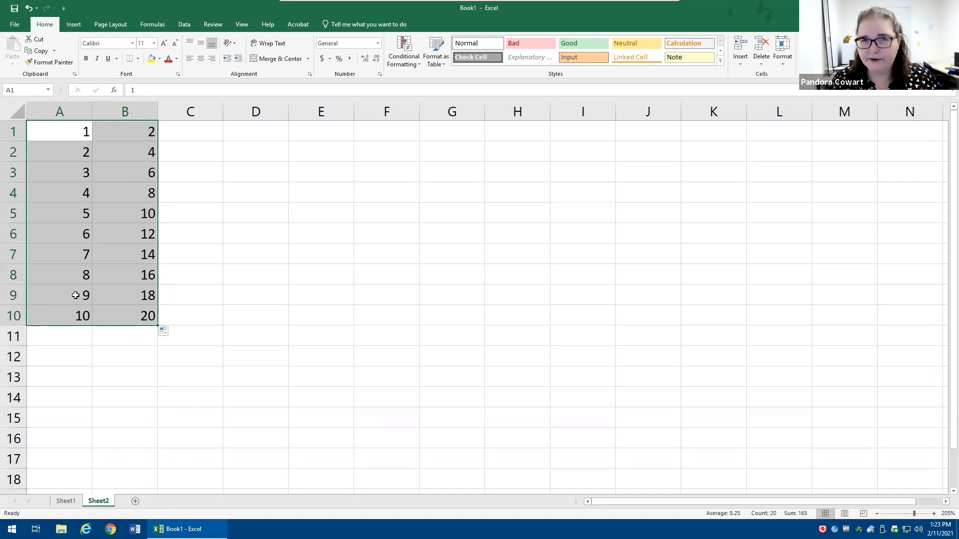
# Step: Enter 1+2 without an equals sign in cell C1 and clear the cell again
pyautogui.click(212, 135)
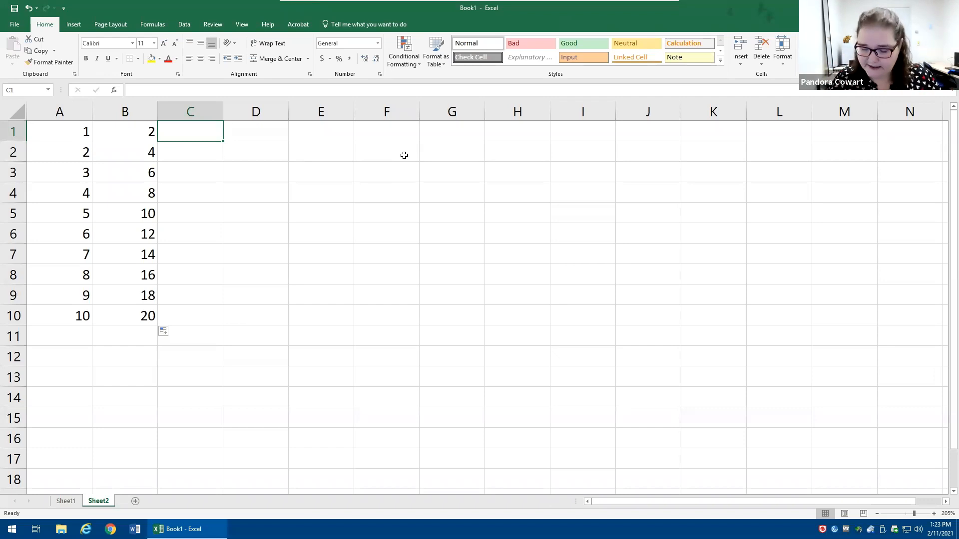
pyautogui.write('1+2')
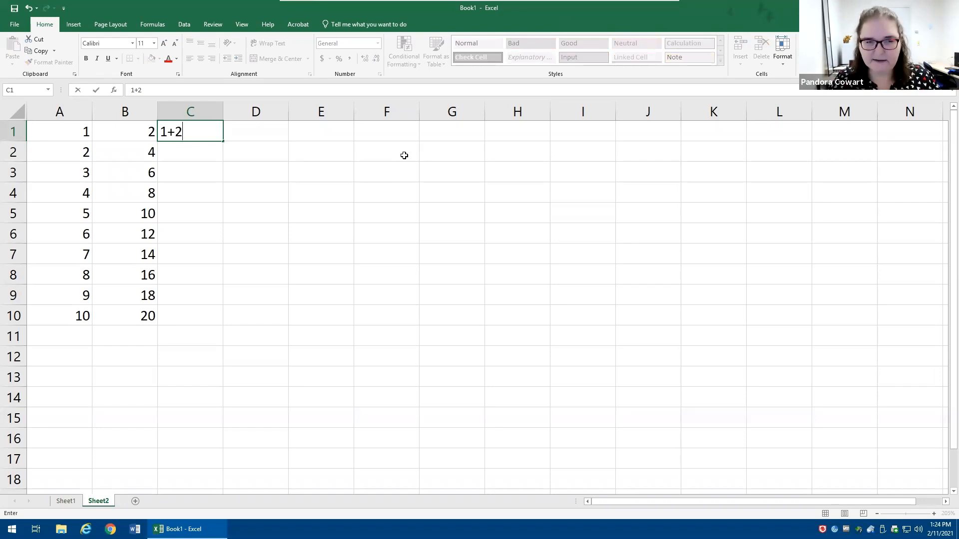
pyautogui.hotkey('ctrl', 'Return')
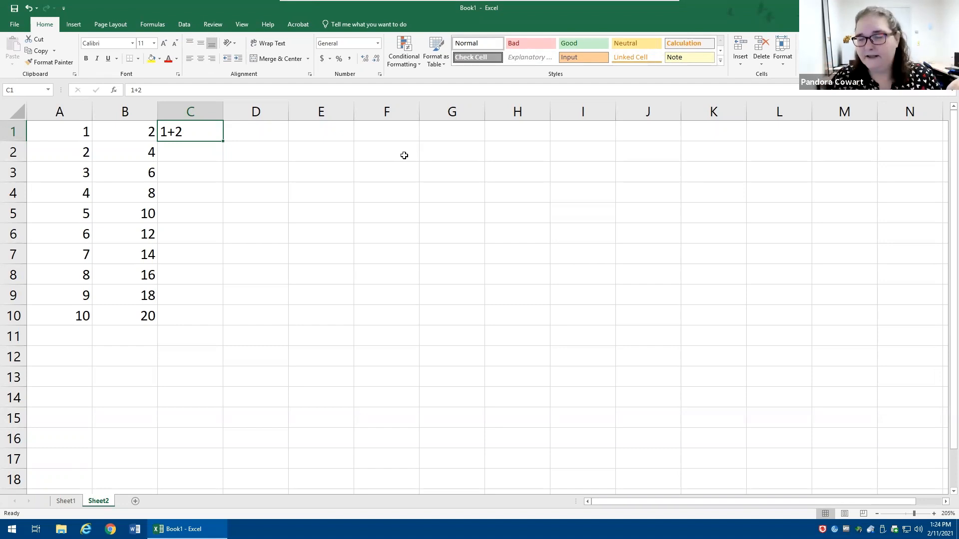
pyautogui.press('Delete')
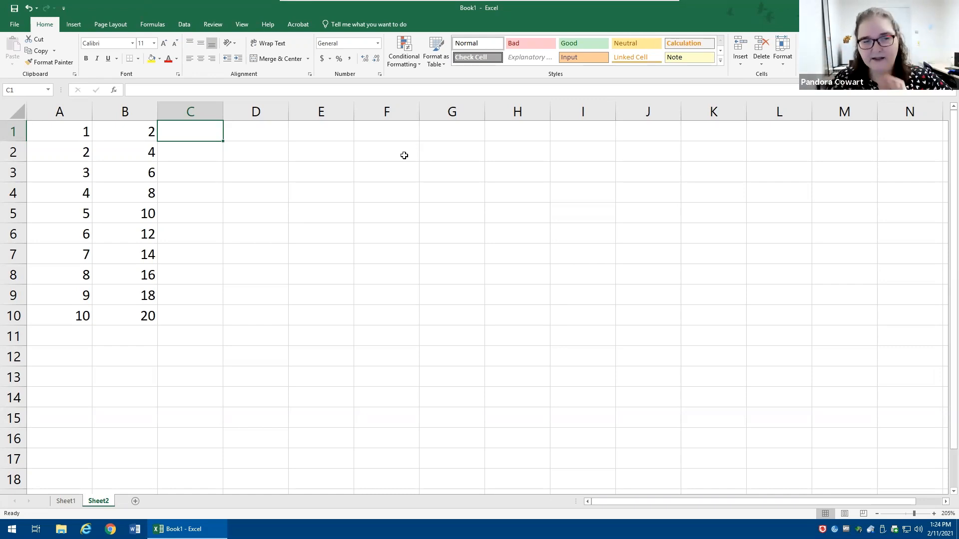
# Step: Try the formula =1+2 in cell C1, compare the cell with its formula, and clear it again
pyautogui.write('=')
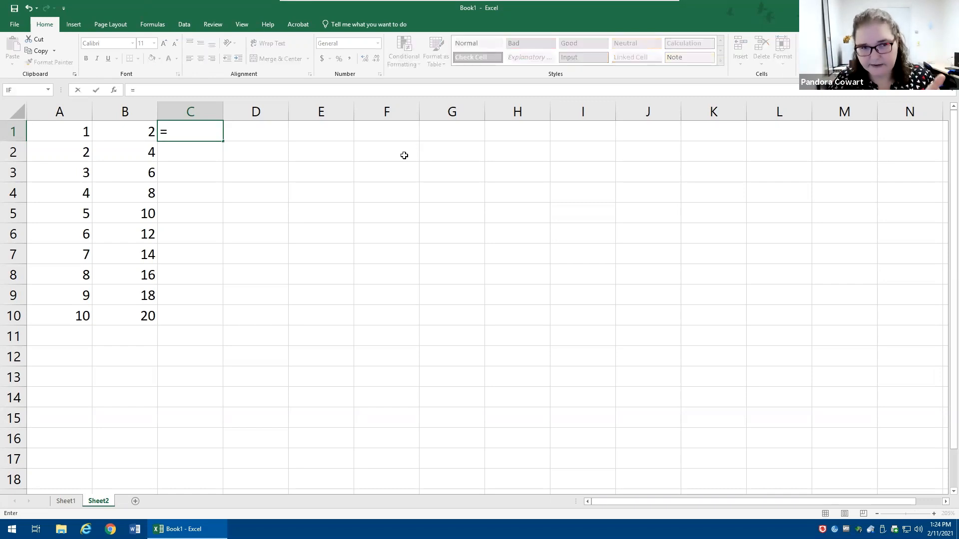
pyautogui.write('1+2')
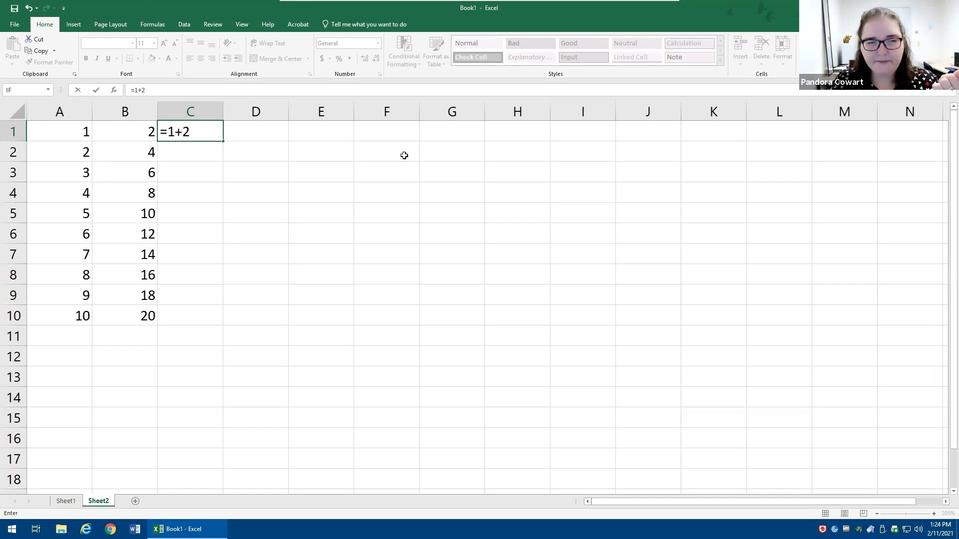
pyautogui.hotkey('ctrl', 'Return')
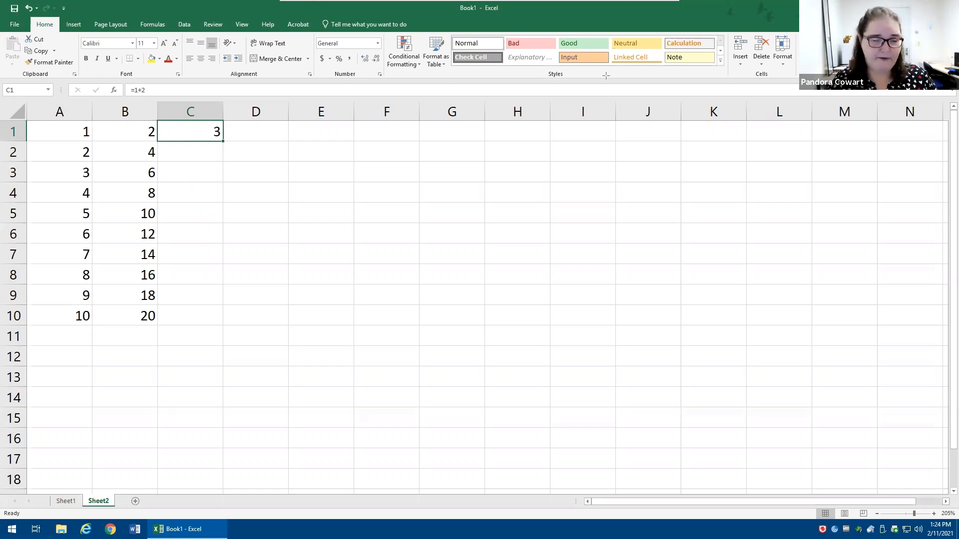
pyautogui.click(81, 131)
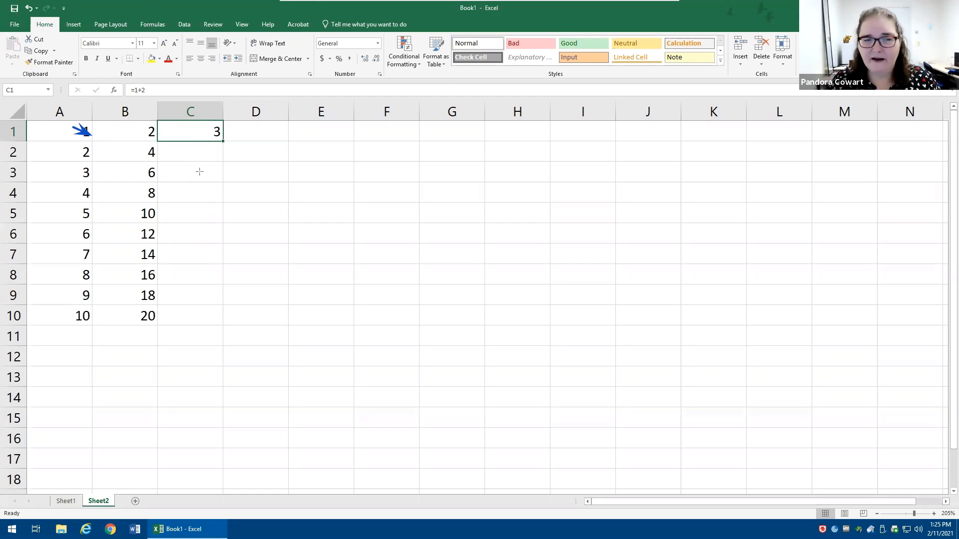
pyautogui.moveTo(207, 185)
pyautogui.mouseDown()
pyautogui.moveTo(212, 138)
pyautogui.moveTo(149, 78)
pyautogui.moveTo(148, 90)
pyautogui.mouseUp()
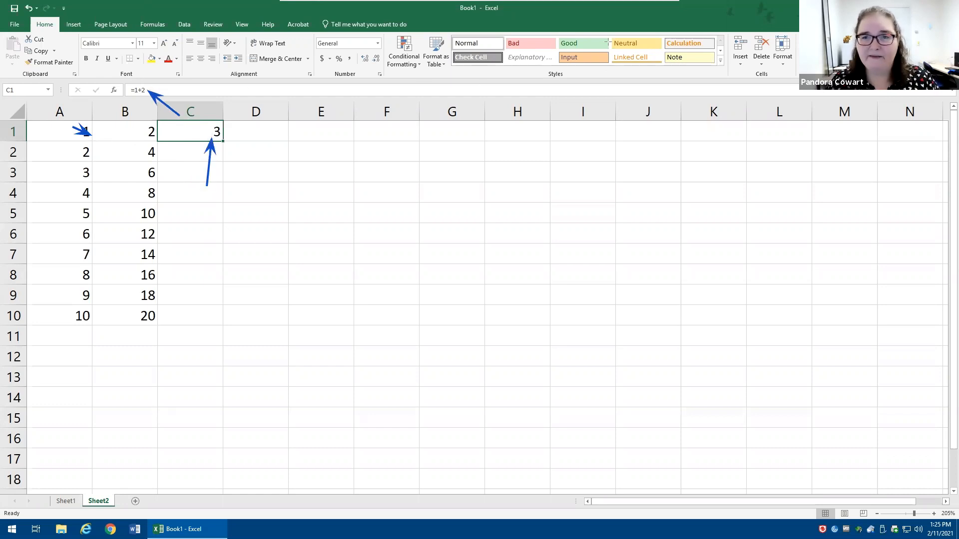
pyautogui.click(596, 75)
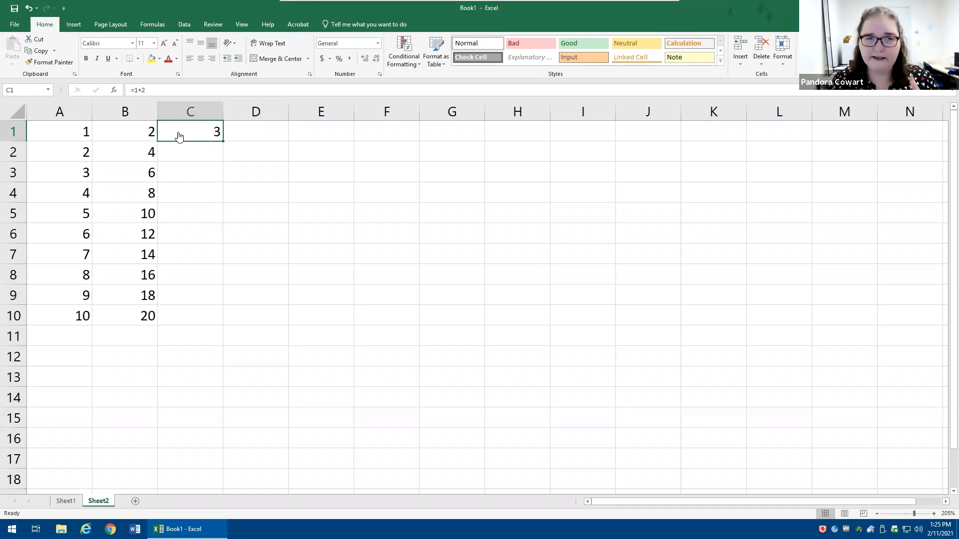
pyautogui.press('Delete')
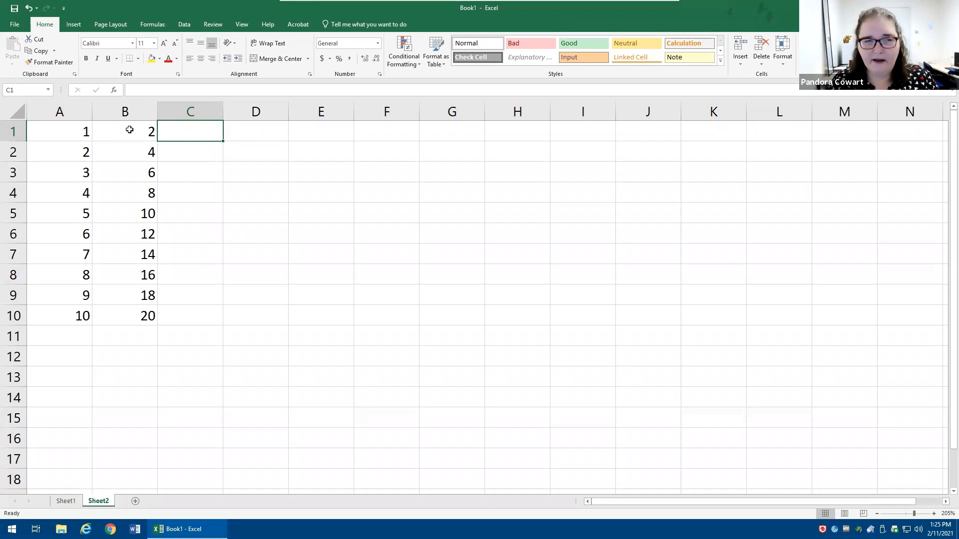
# Step: Check the addresses of the first two numbers in row 1 and enter the formula =A1+B1 in cell C1
pyautogui.click(65, 129)
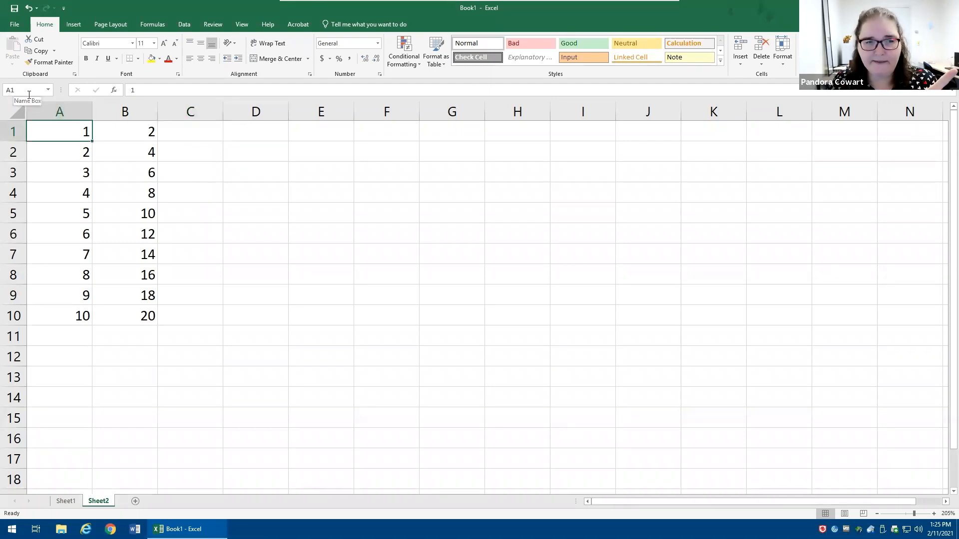
pyautogui.click(130, 136)
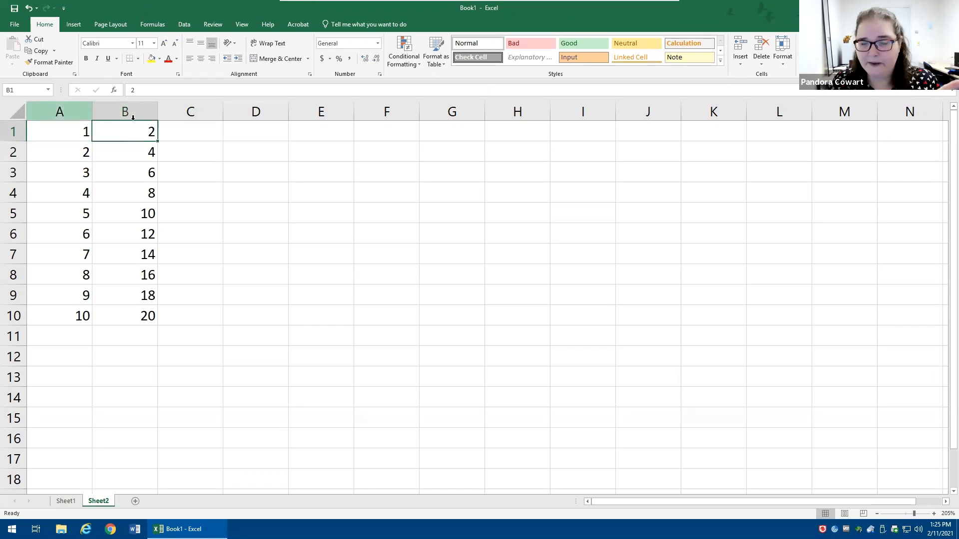
pyautogui.click(189, 135)
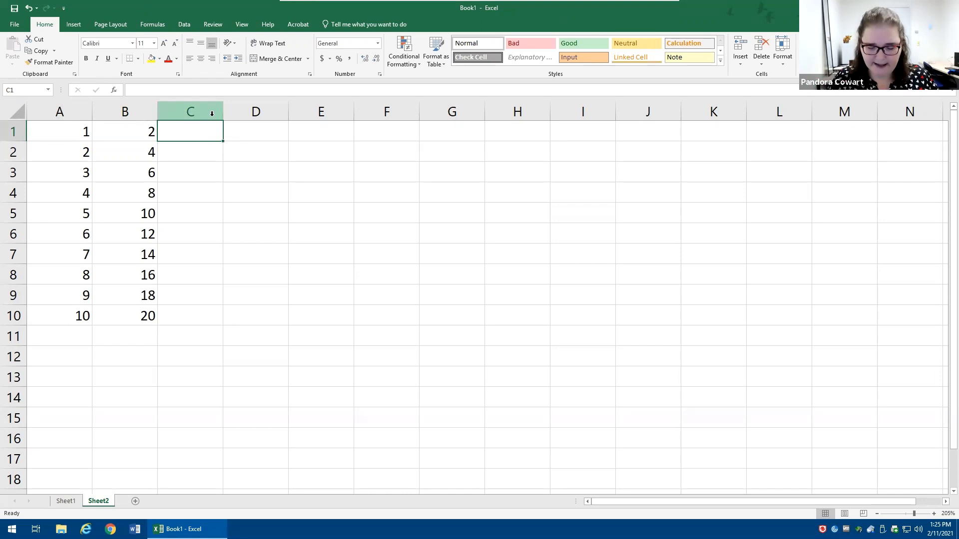
pyautogui.write('=')
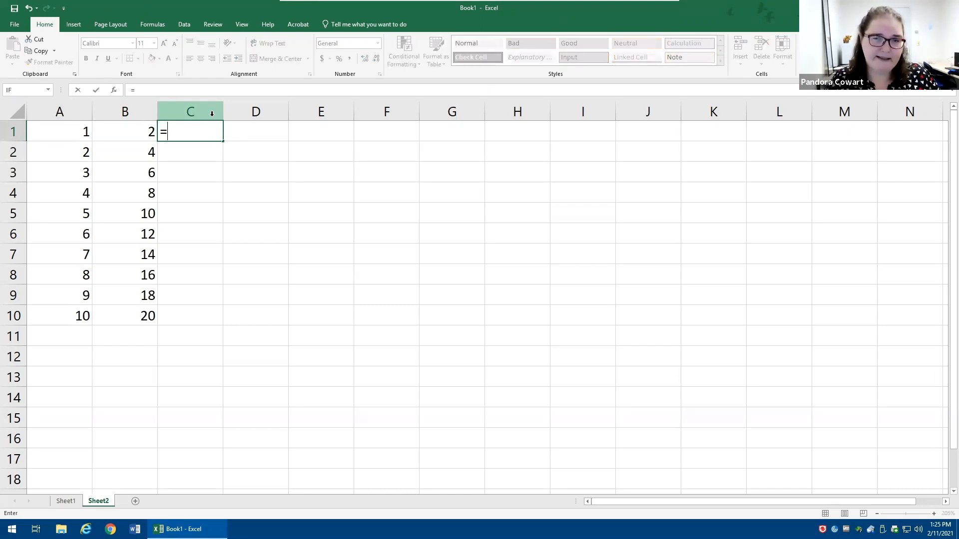
pyautogui.write('a1')
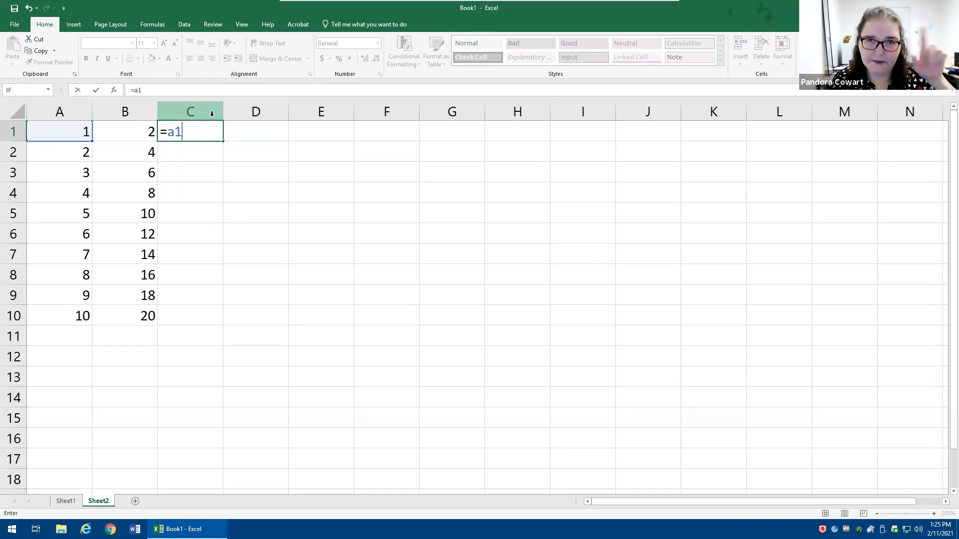
pyautogui.write('0')
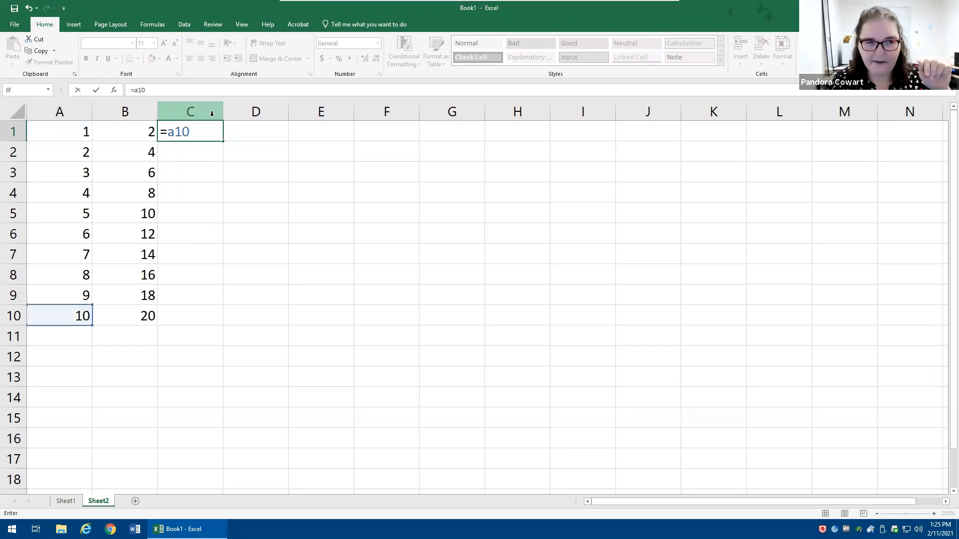
pyautogui.press('BackSpace')
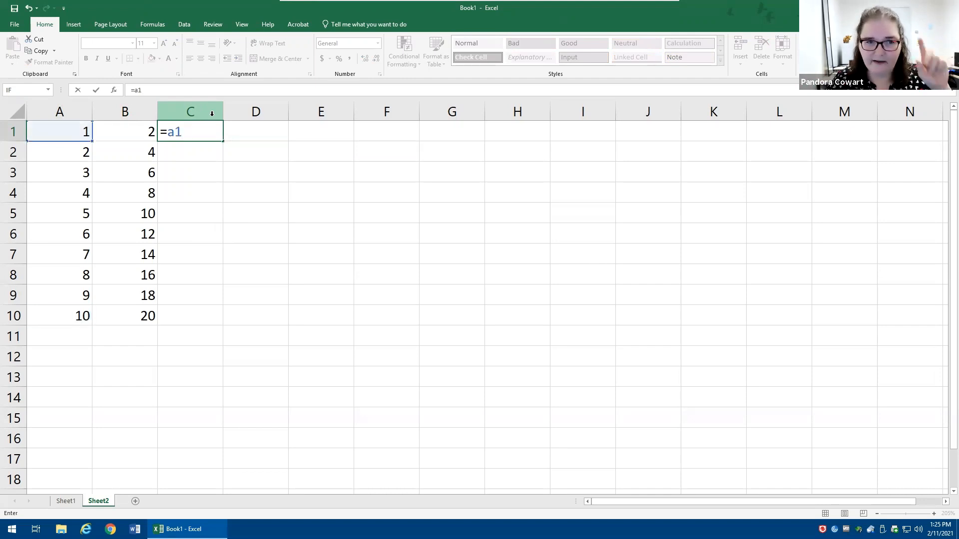
pyautogui.write('+')
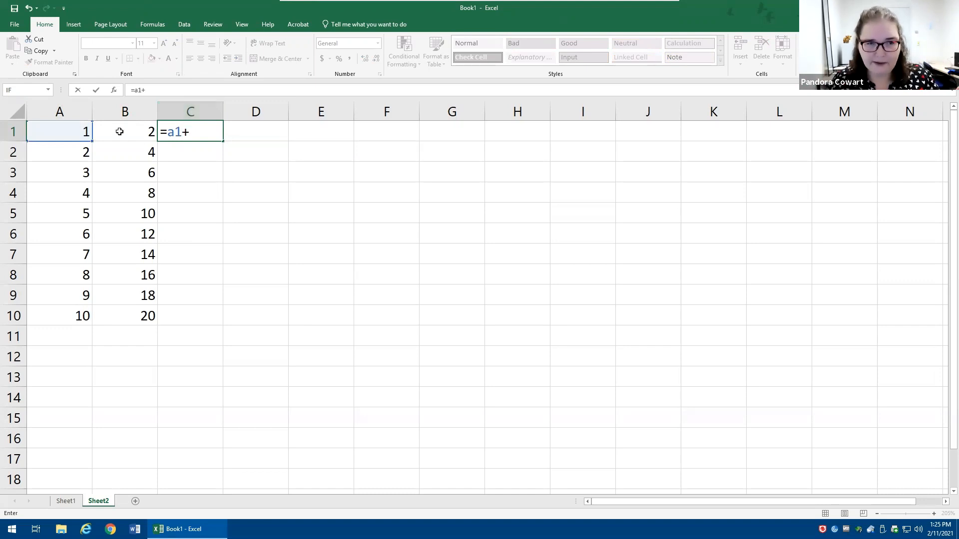
pyautogui.write('b1')
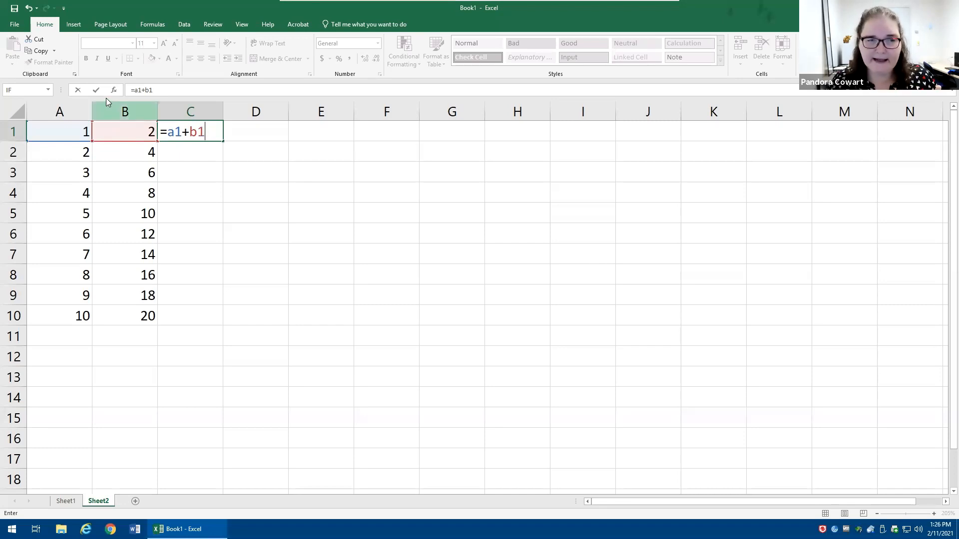
pyautogui.click(95, 89)
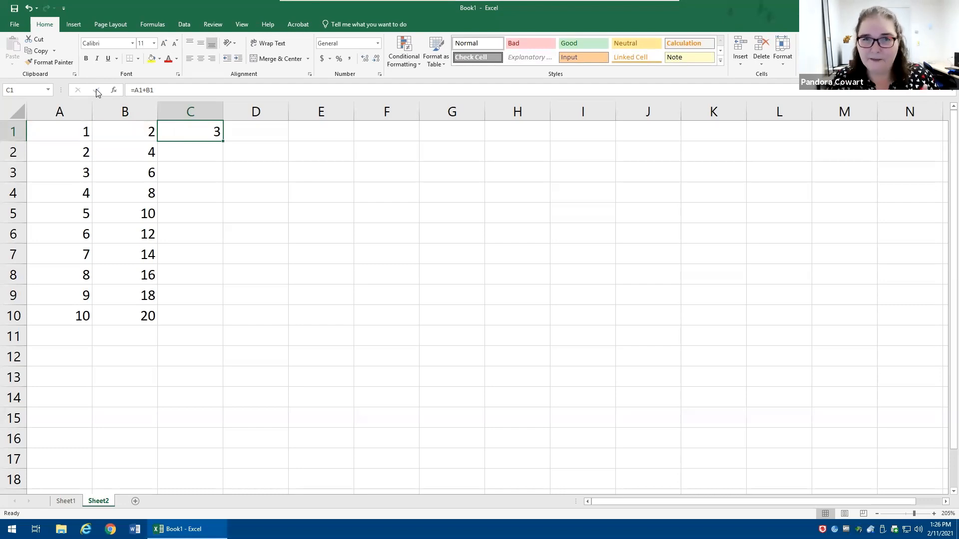
# Step: Add a space on each side of the plus sign in C1's formula, making it =A1 + B1, and recheck it
pyautogui.doubleClick(183, 134)
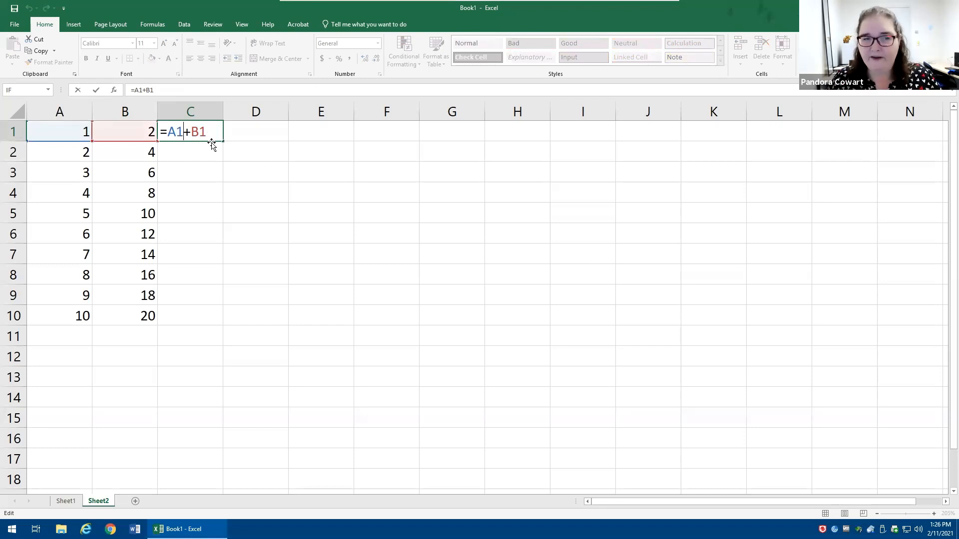
pyautogui.press('Right')
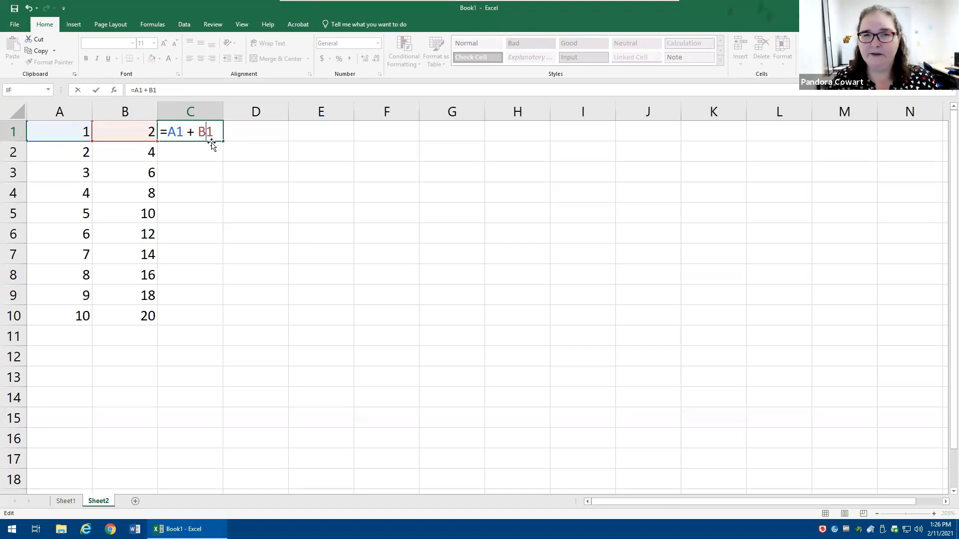
pyautogui.press('Return')
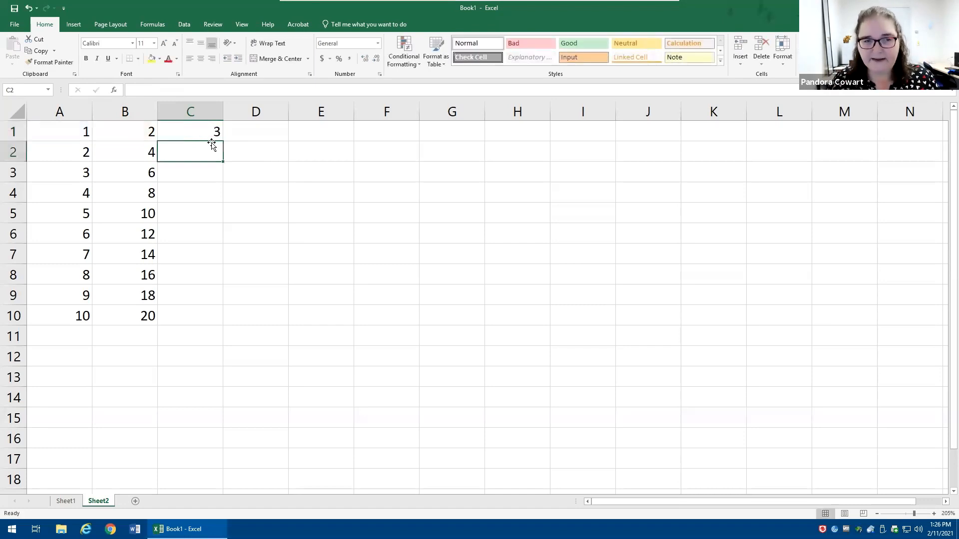
pyautogui.doubleClick(213, 131)
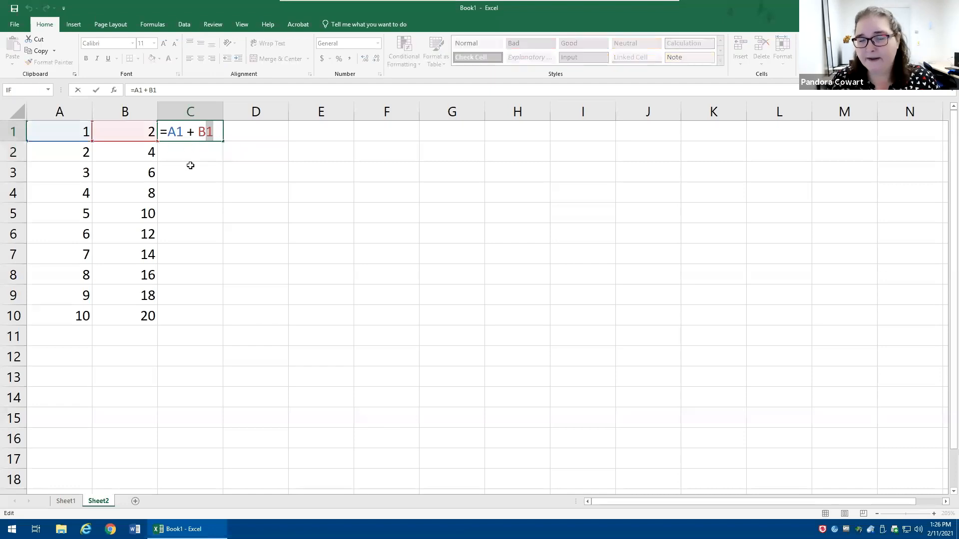
pyautogui.press('Return')
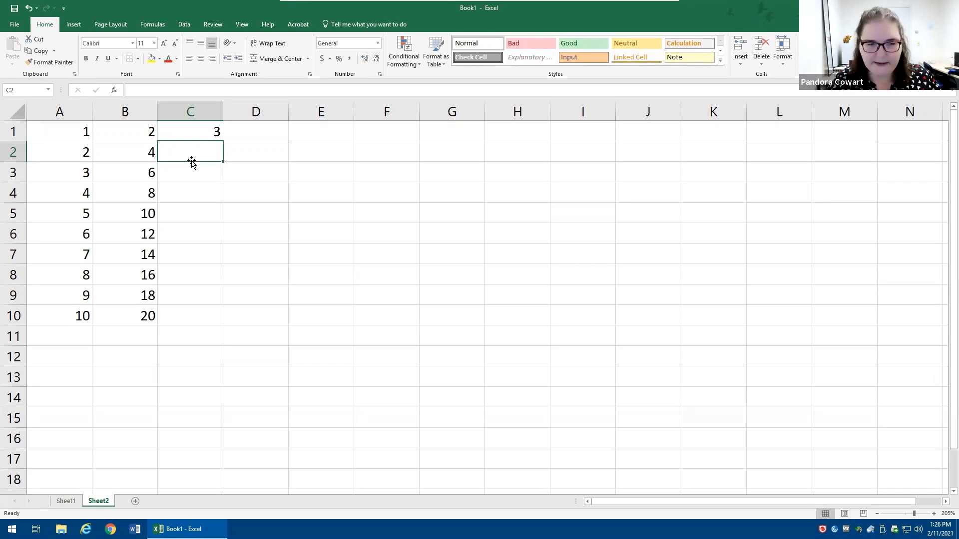
# Step: Start a formula in cell C2 and move its first reference through neighbouring cells, settling on A2
pyautogui.write('=')
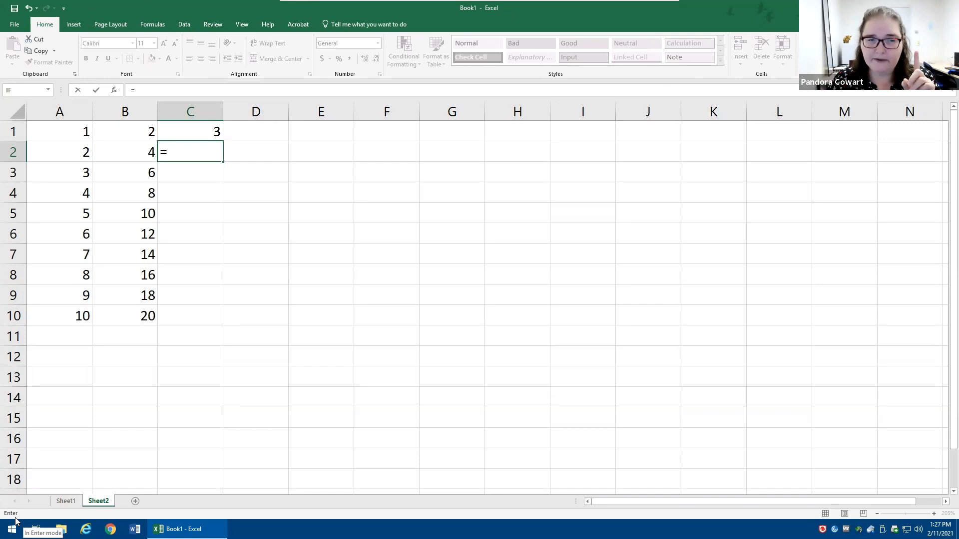
pyautogui.press('Up')
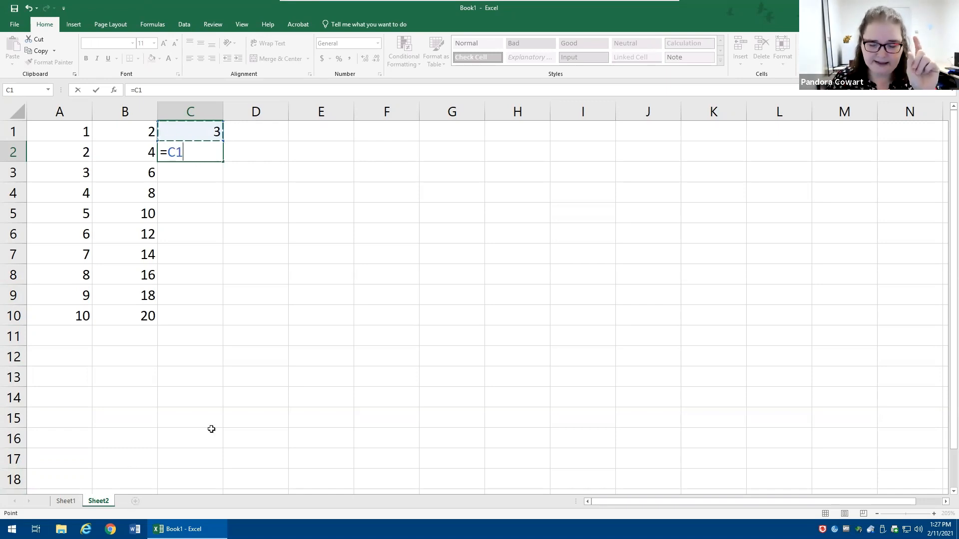
pyautogui.press('Left')
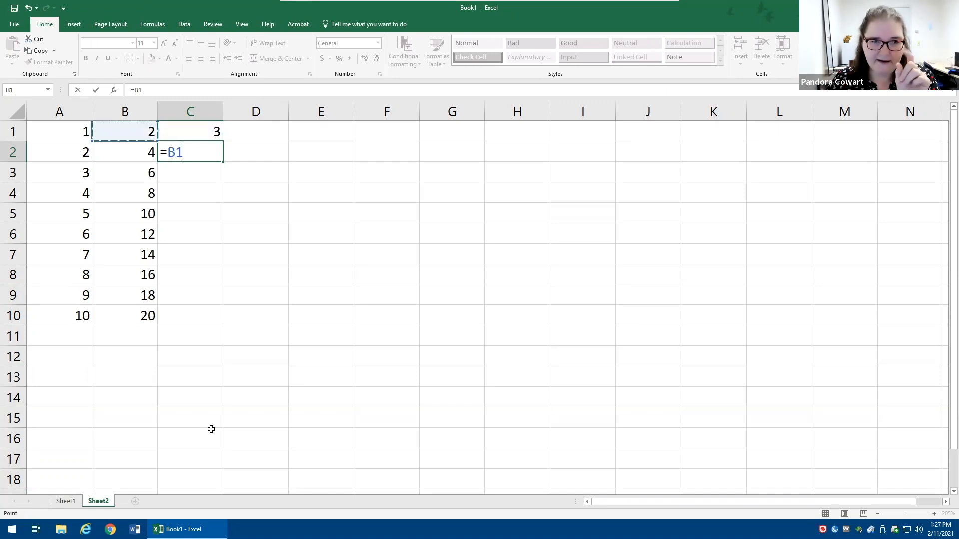
pyautogui.press('Left')
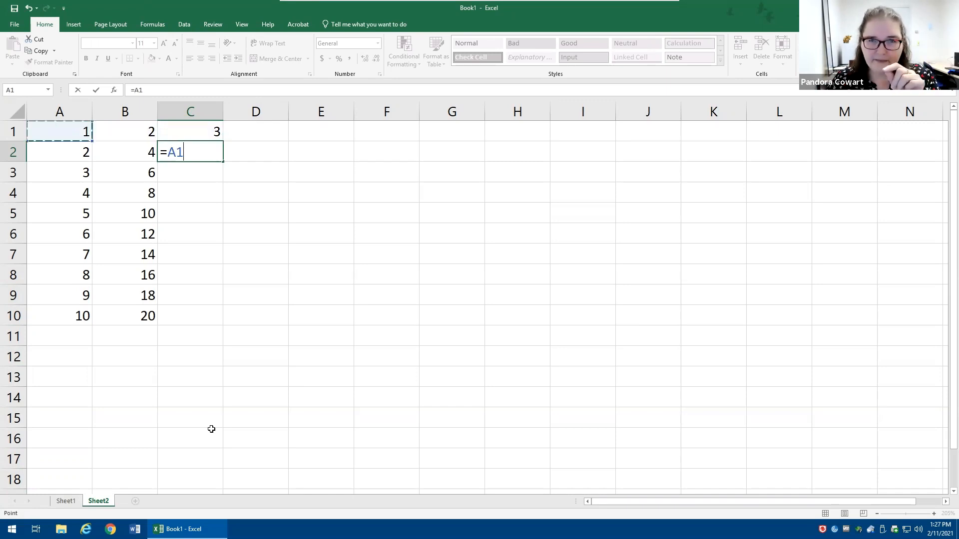
pyautogui.press('Down')
pyautogui.press('Down')
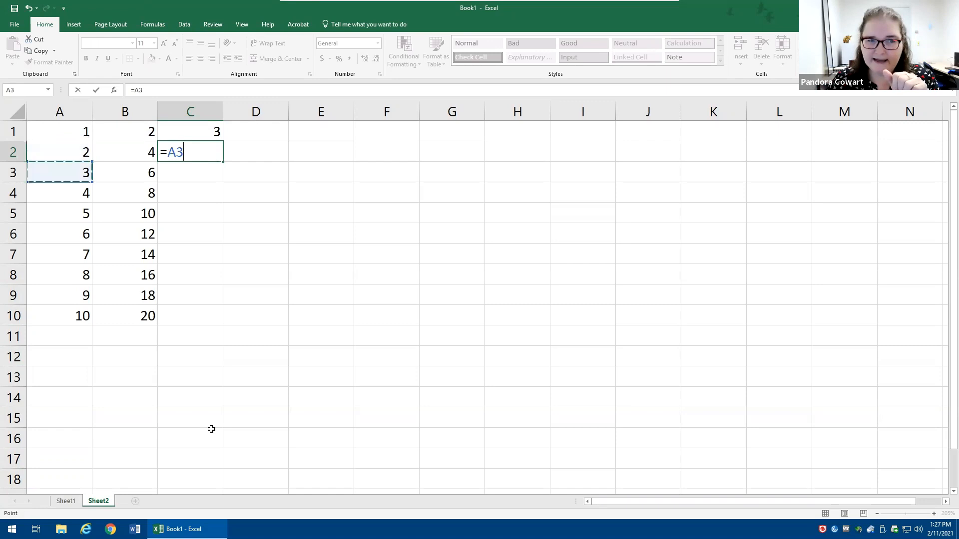
pyautogui.press('Right')
pyautogui.press('Up')
pyautogui.press('Left')
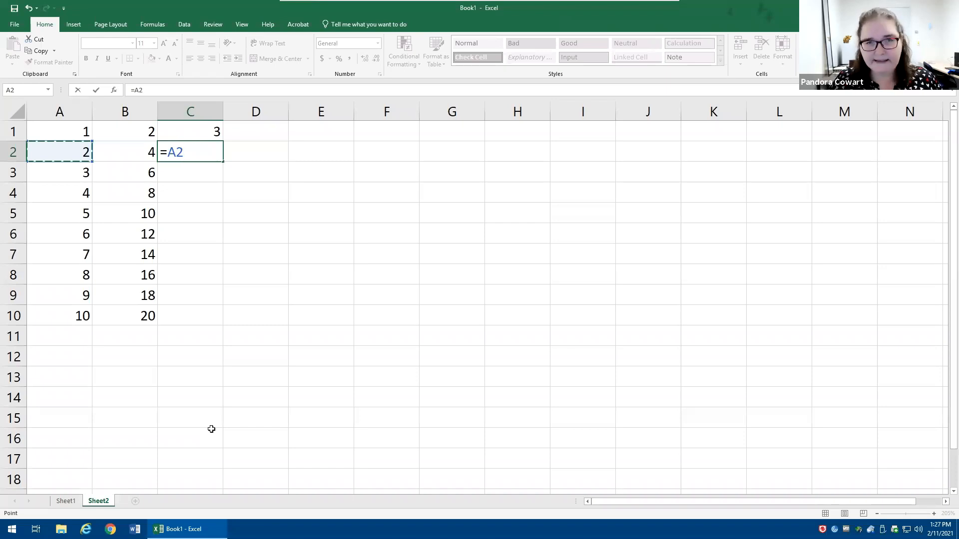
# Step: Add B2 as the second reference to complete =A2+B2 in cell C2, accept it, and clear the cell again
pyautogui.write('+')
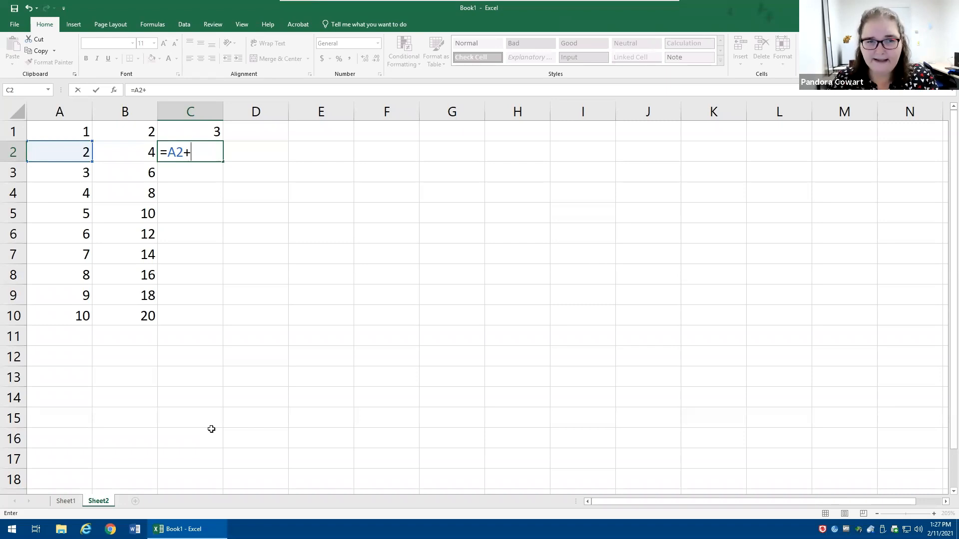
pyautogui.press('Right')
pyautogui.press('Left')
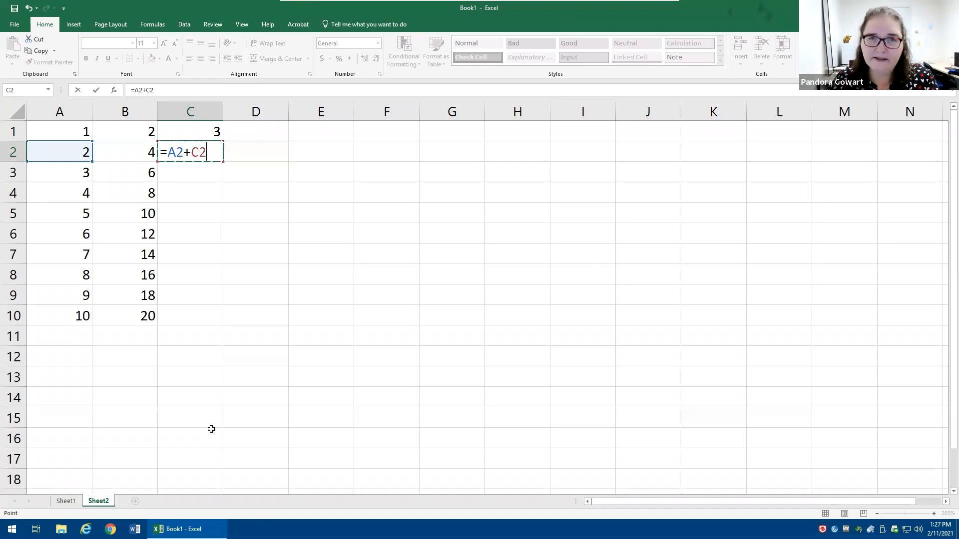
pyautogui.press('Left')
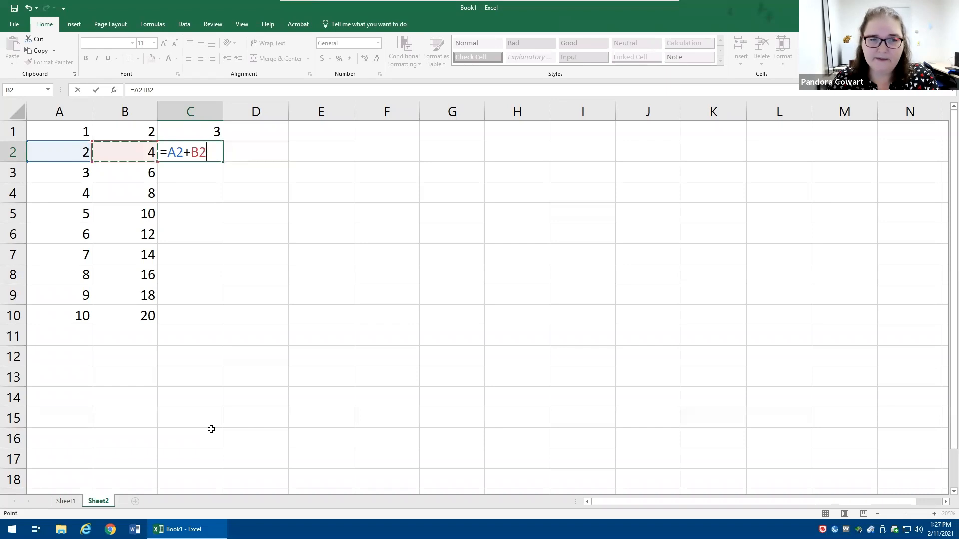
pyautogui.press('Right')
pyautogui.press('Left')
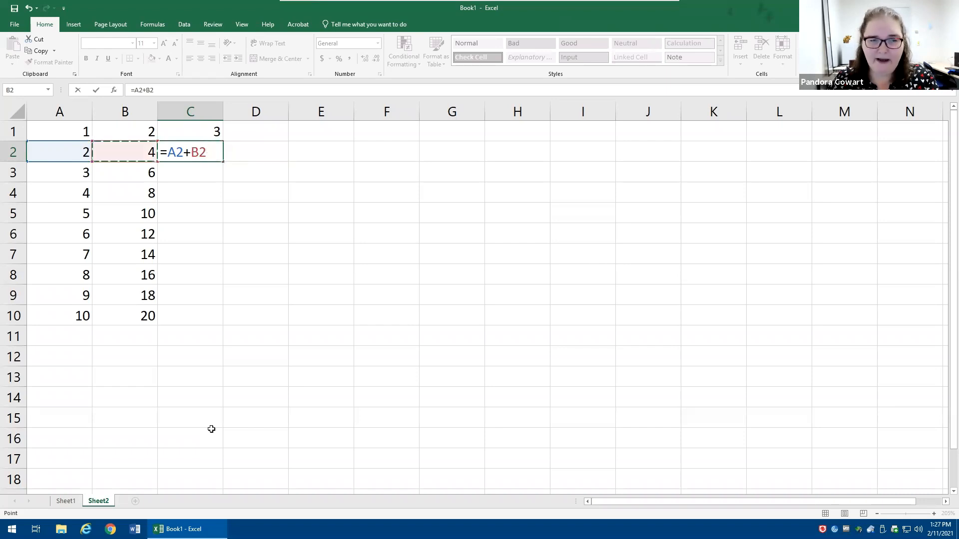
pyautogui.press('Down')
pyautogui.press('Up')
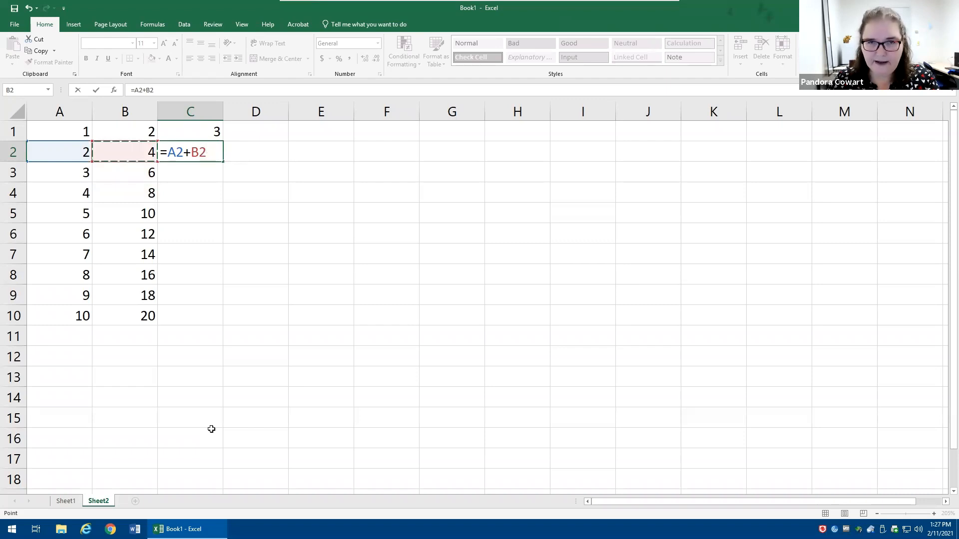
pyautogui.press('Return')
pyautogui.press('Up')
pyautogui.press('Delete')
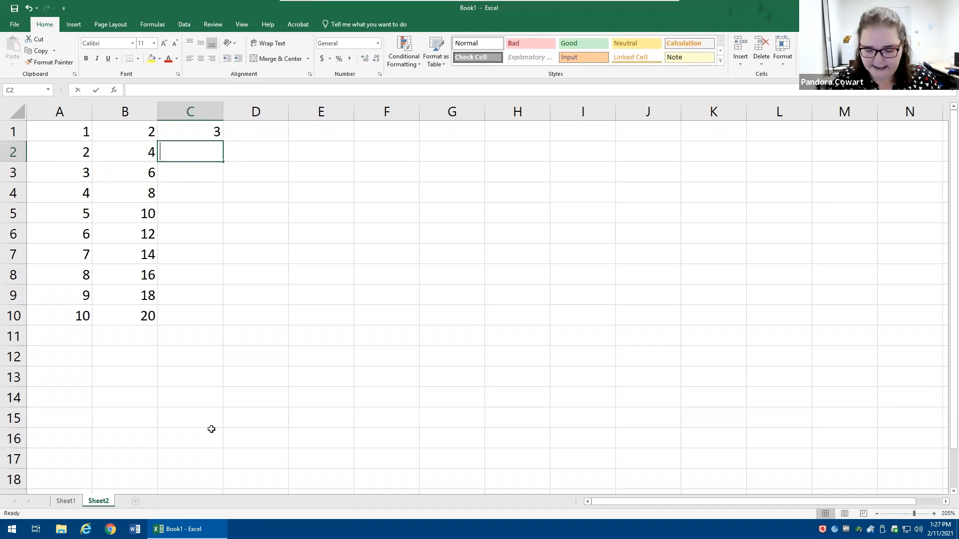
# Step: Enter the formula =A2+B2 in the emptied cell C2, check it, and enter the same formula once more
pyautogui.write('=')
pyautogui.press('Left')
pyautogui.press('Left')
pyautogui.write('+')
pyautogui.press('Left')
pyautogui.press('Return')
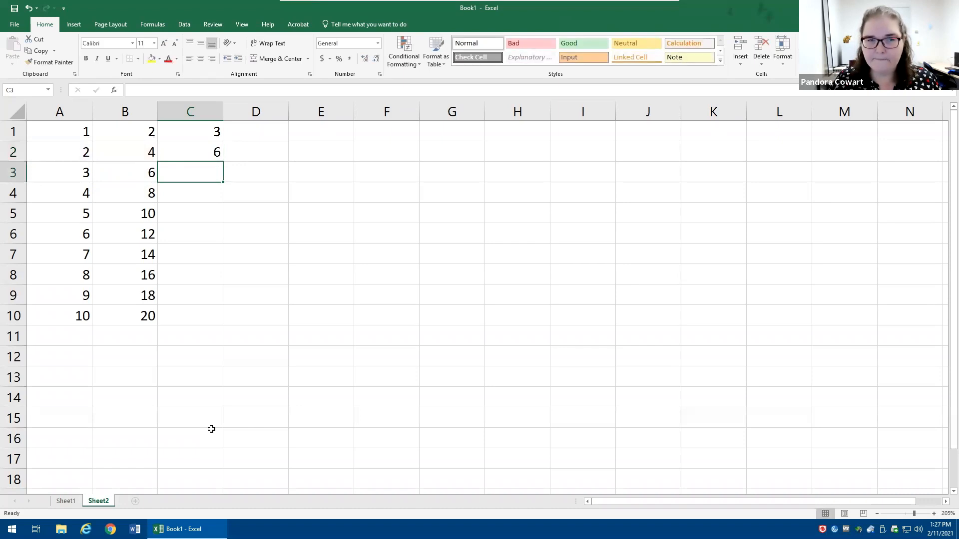
pyautogui.press('Up')
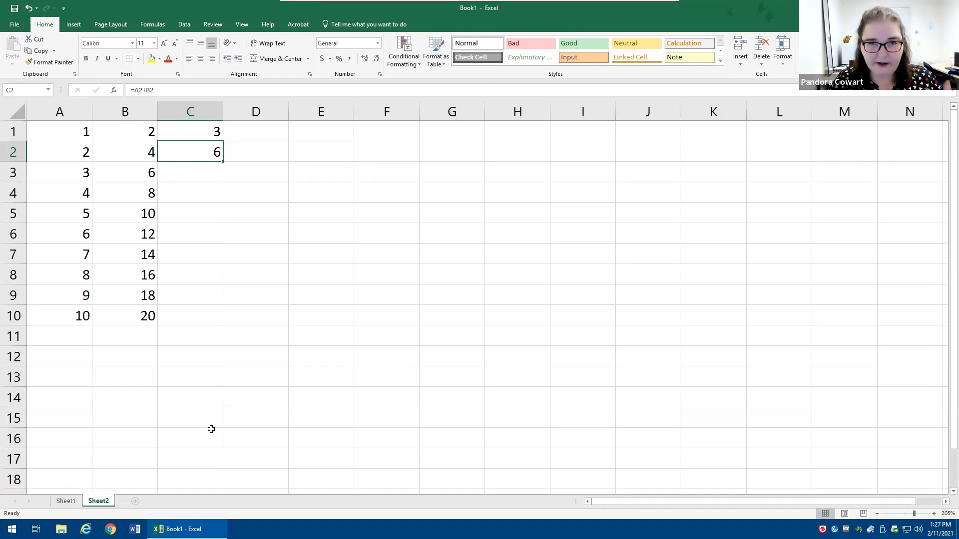
pyautogui.write('=A2+B2')
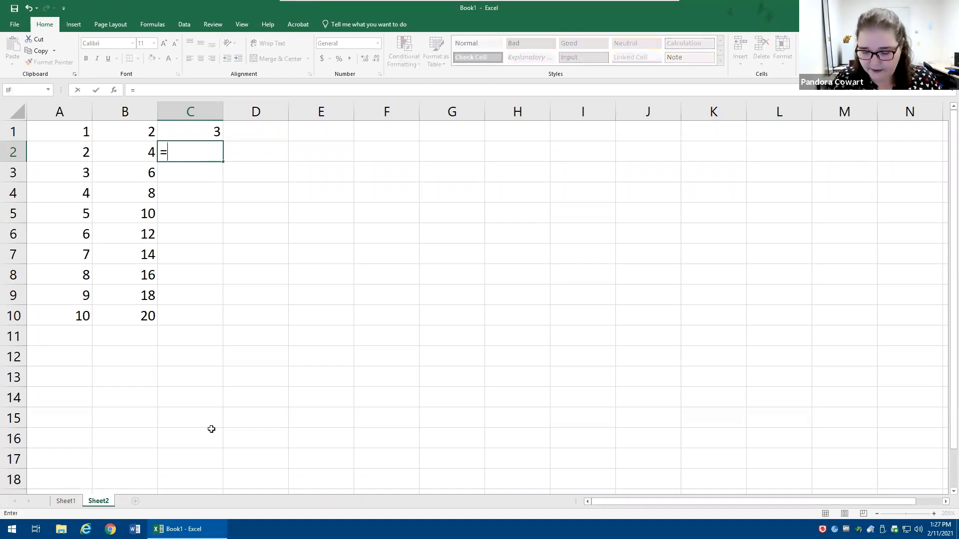
pyautogui.press('Return')
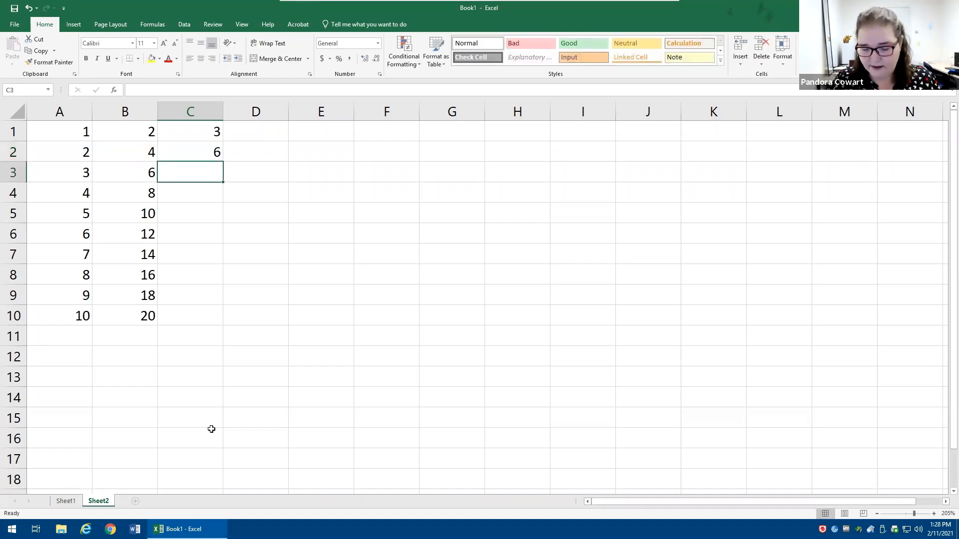
# Step: Overwrite cell C2 with =A2+B2, picking A2 and B2 from the sheet as references
pyautogui.press('Up')
pyautogui.write('=')
pyautogui.press('Left')
pyautogui.press('Left')
pyautogui.write('+')
pyautogui.press('Left')
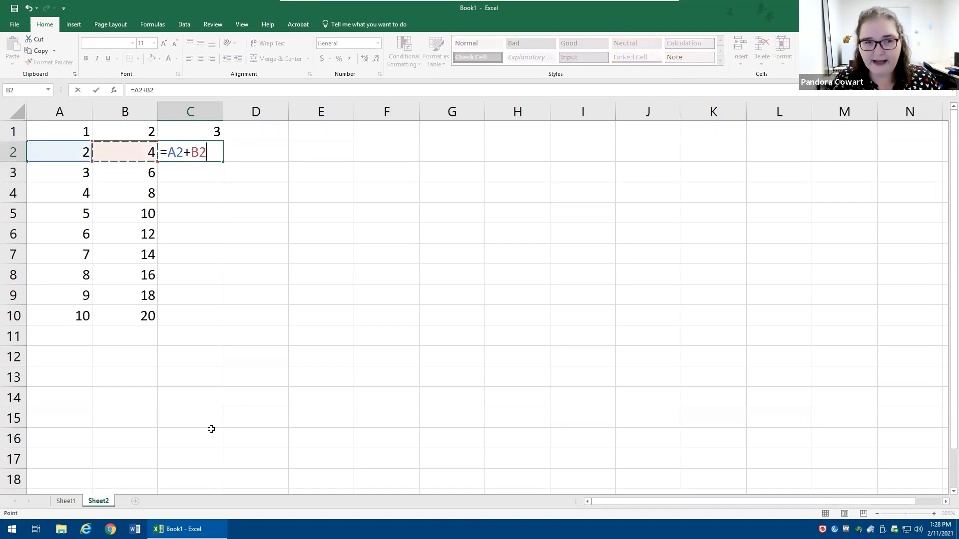
pyautogui.press('Return')
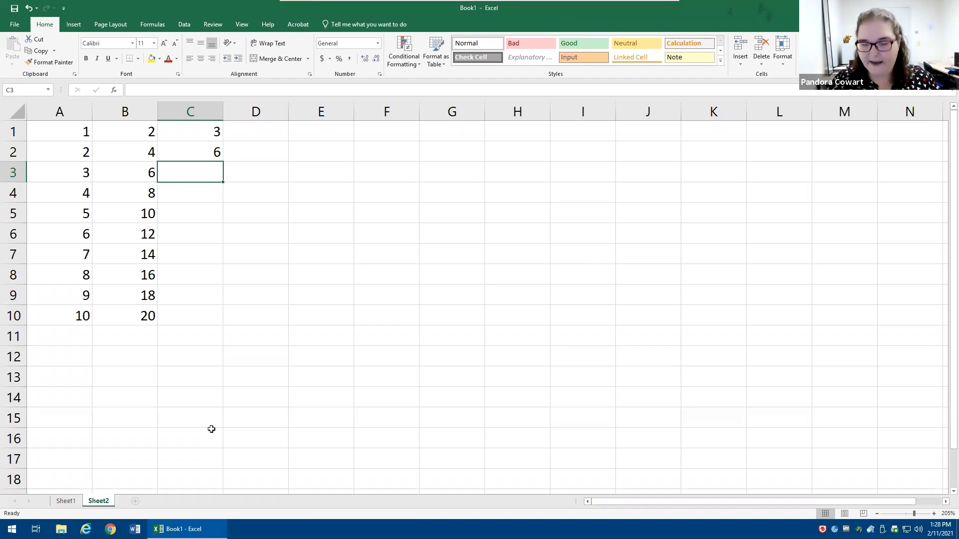
# Step: Start a formula in cell C3 and try various cells on the sheet as its first reference, settling on A3
pyautogui.write('=')
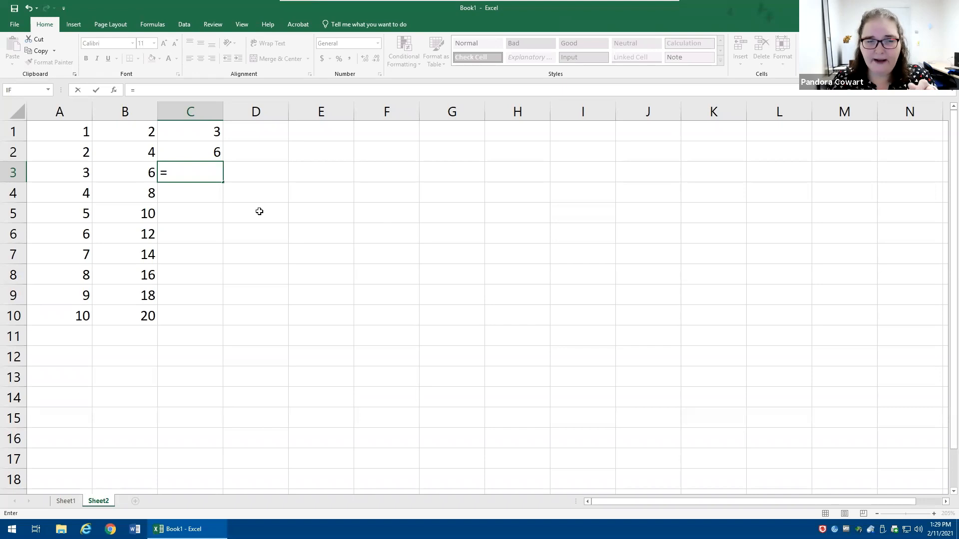
pyautogui.click(67, 131)
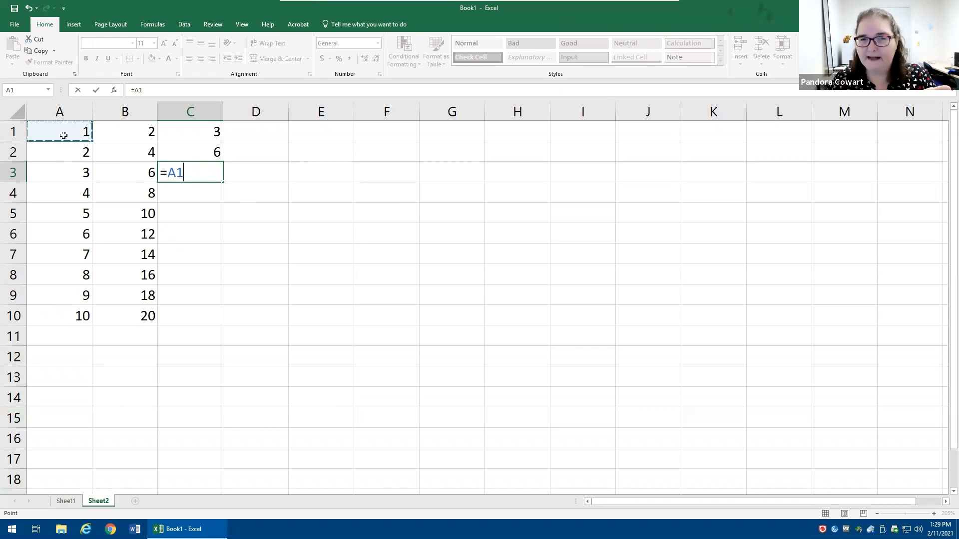
pyautogui.click(141, 314)
pyautogui.click(445, 233)
pyautogui.click(434, 355)
pyautogui.click(233, 390)
pyautogui.click(184, 273)
pyautogui.click(114, 302)
pyautogui.click(69, 176)
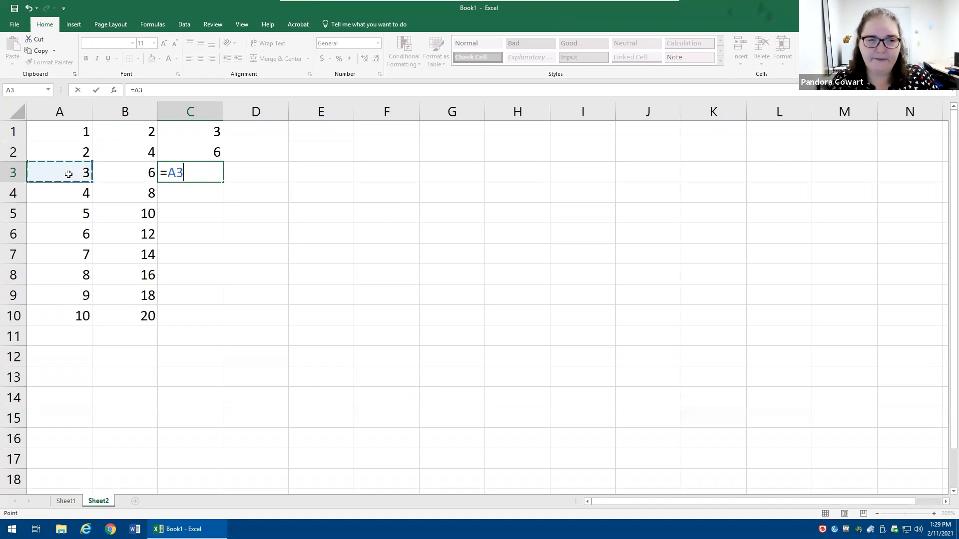
# Step: Extend the formula in C3 to =A3+B3, try C2 as the second reference before returning to B3, and cancel the entry
pyautogui.write('+')
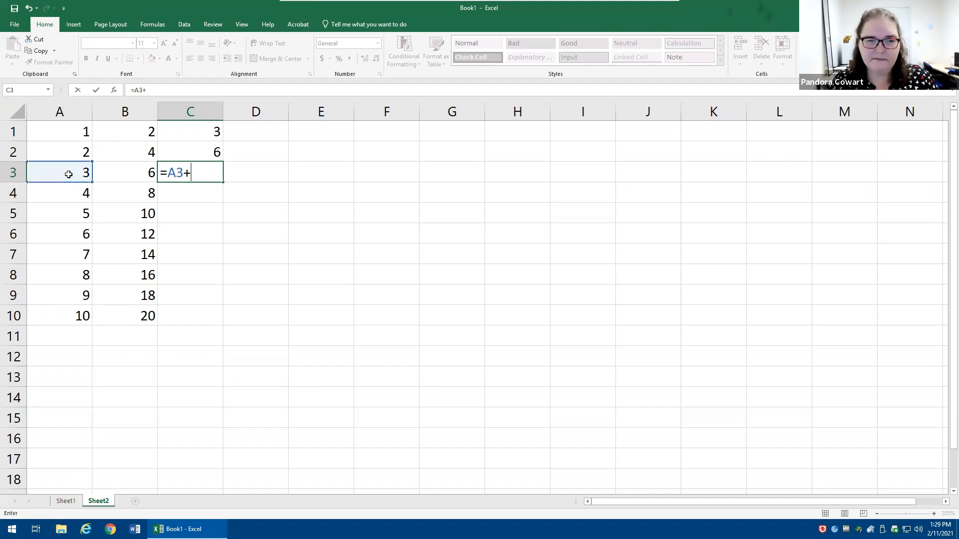
pyautogui.click(130, 175)
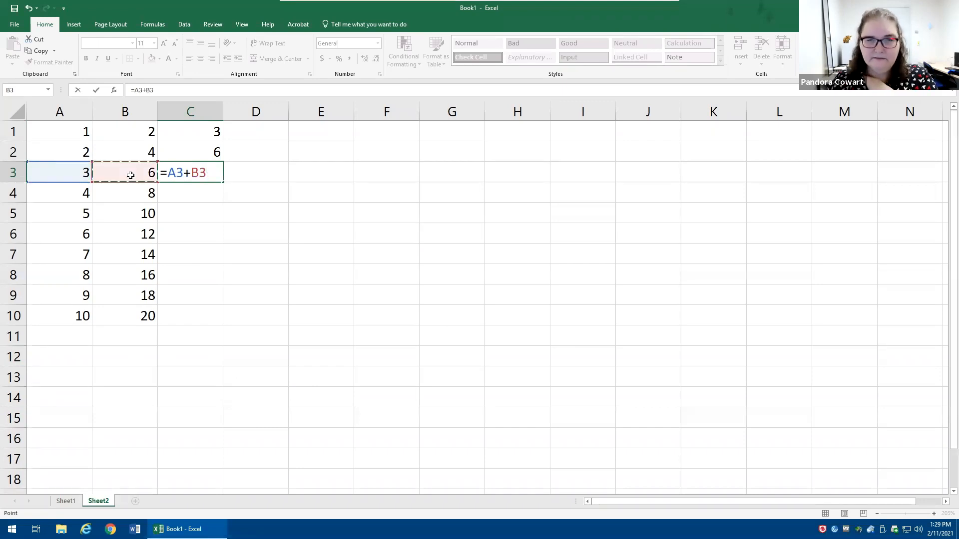
pyautogui.click(196, 150)
pyautogui.click(116, 174)
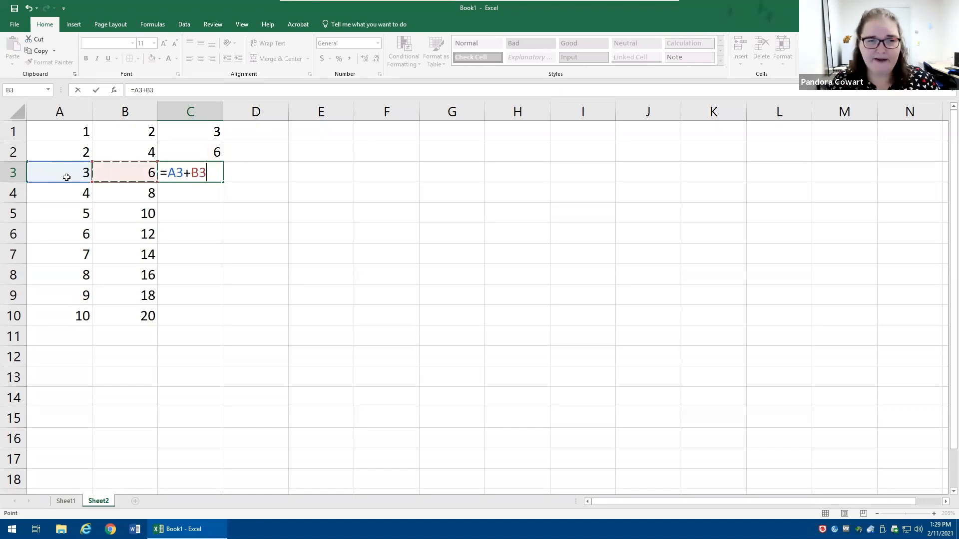
pyautogui.press('Escape')
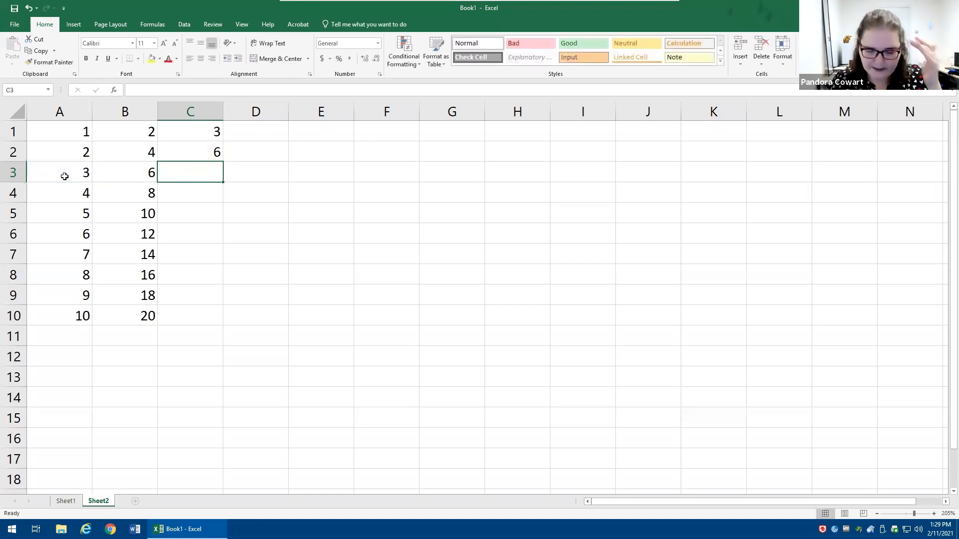
# Step: Enter the formula =A3+B3 in cell C3, picking both references from the sheet, and select the empty cell F3
pyautogui.write('=')
pyautogui.click(49, 172)
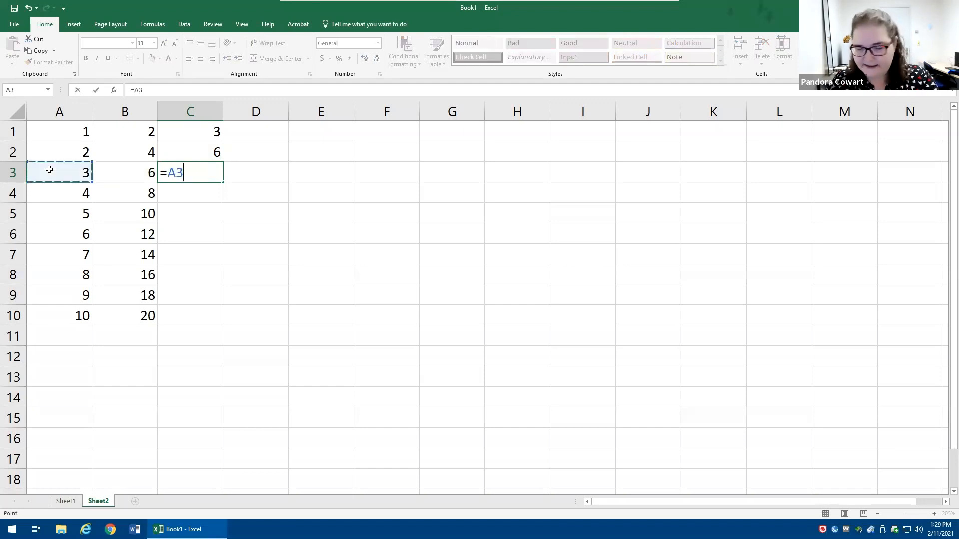
pyautogui.write('+')
pyautogui.click(110, 172)
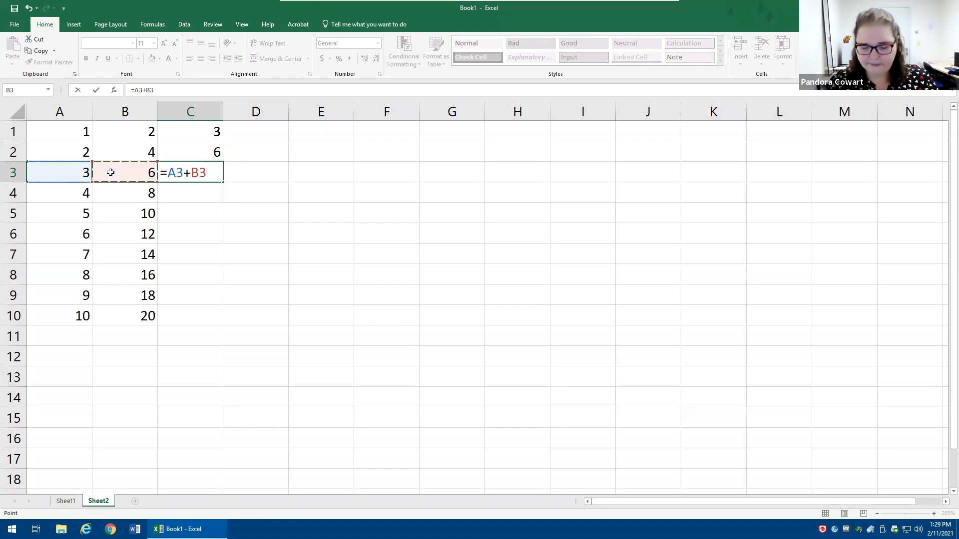
pyautogui.press('Return')
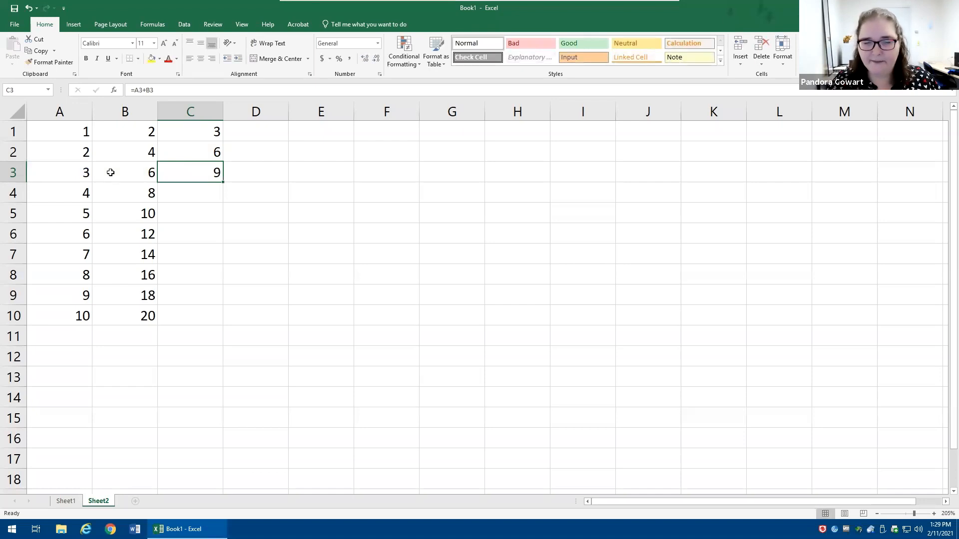
pyautogui.click(376, 166)
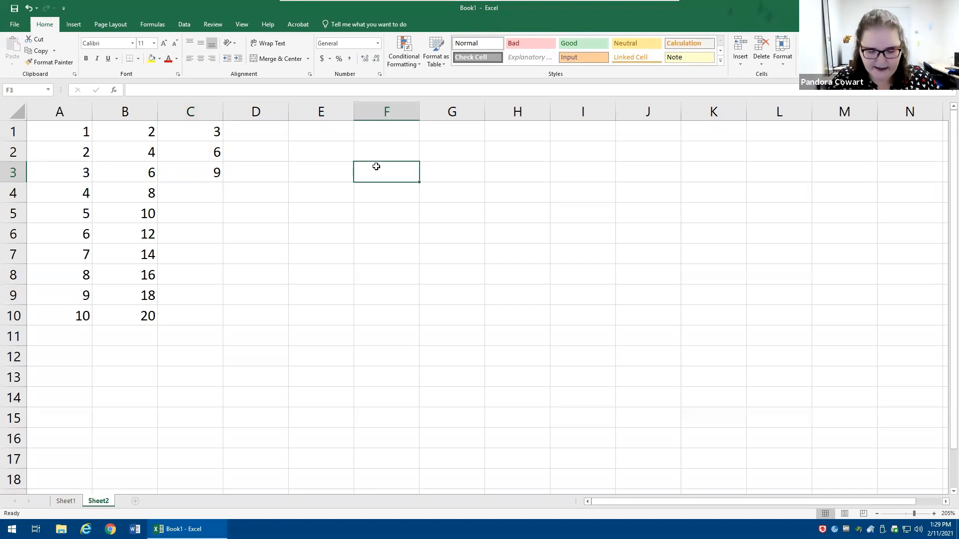
# Step: Enter the sample text jfdkadjakljl in cell F3 and the number 3252435 in cell F4
pyautogui.write('jfdkadjakljl')
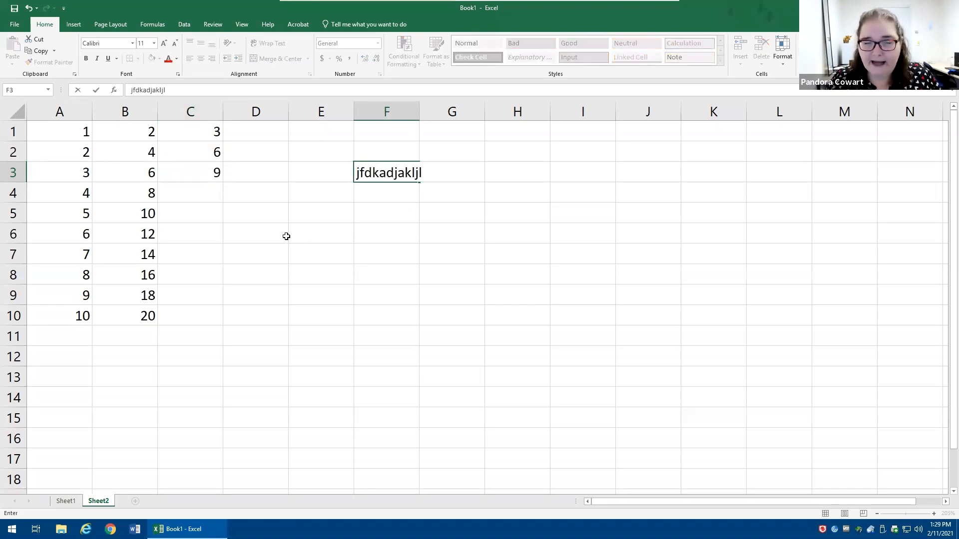
pyautogui.click(331, 261)
pyautogui.click(390, 193)
pyautogui.doubleClick(391, 192)
pyautogui.write('3252435')
pyautogui.click(258, 372)
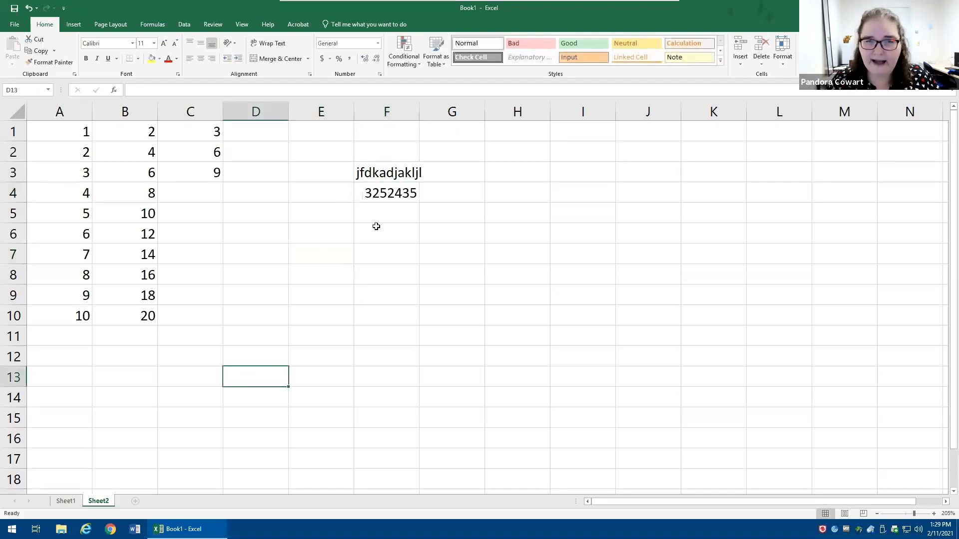
# Step: Enter the formula =A5+B5 in cell F5, trying H10, F12 and I9 as the second reference before returning it to B5
pyautogui.click(384, 209)
pyautogui.write('=')
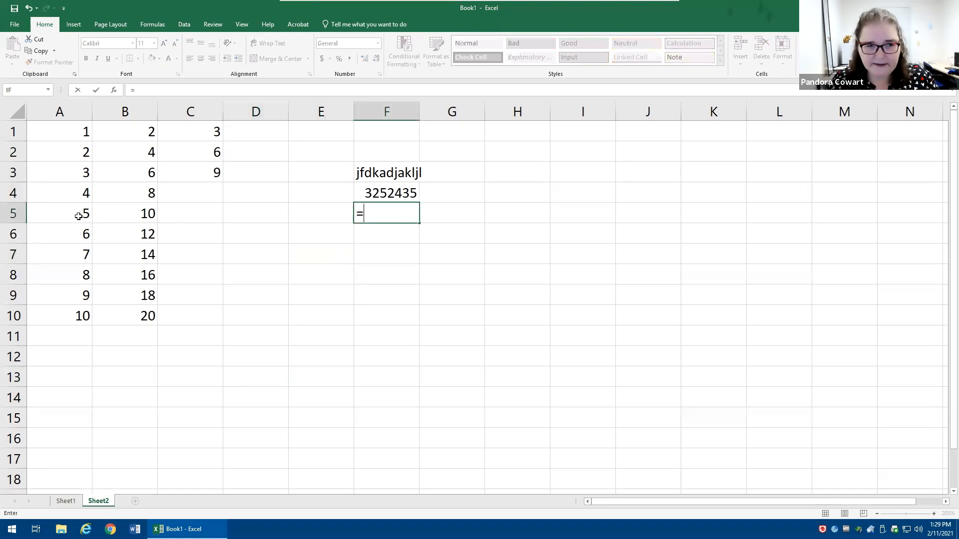
pyautogui.click(79, 214)
pyautogui.write('+')
pyautogui.click(148, 215)
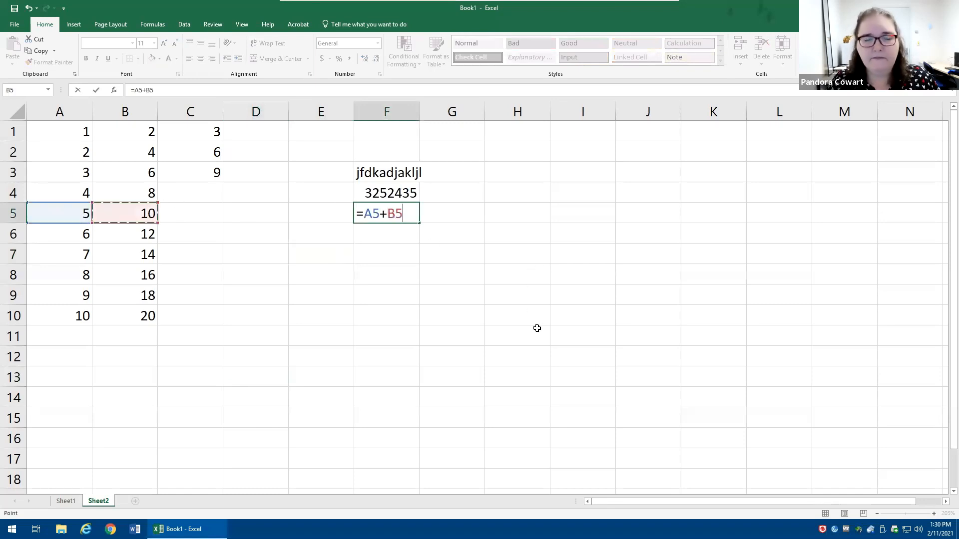
pyautogui.click(548, 323)
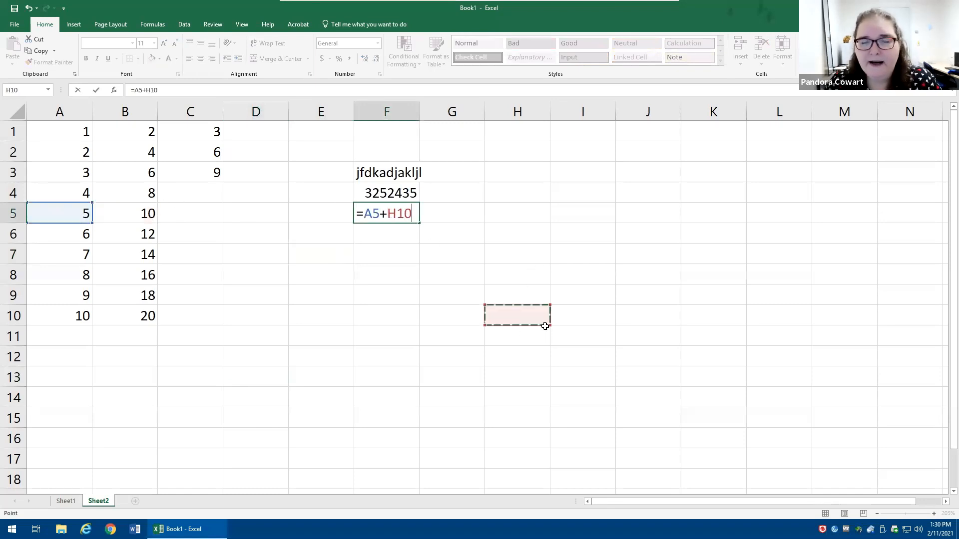
pyautogui.click(392, 357)
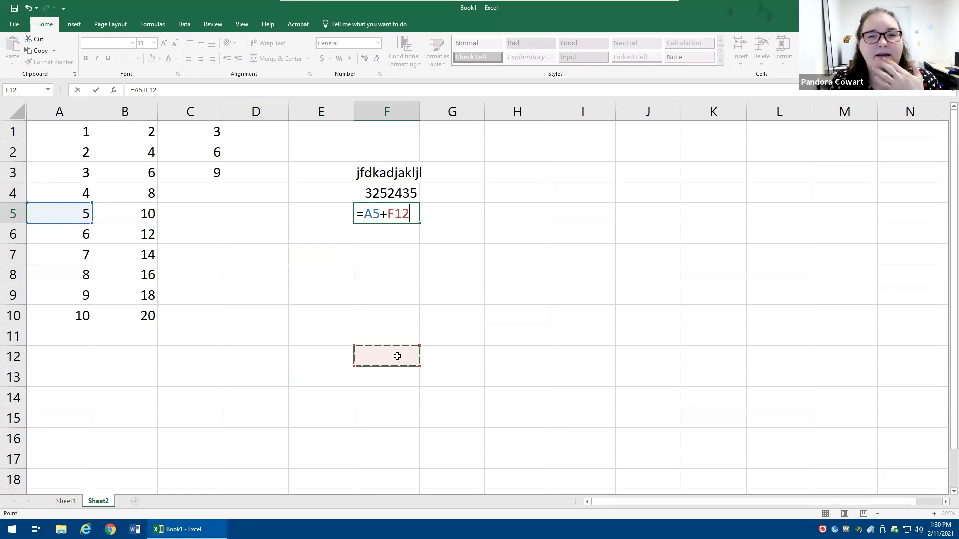
pyautogui.click(579, 302)
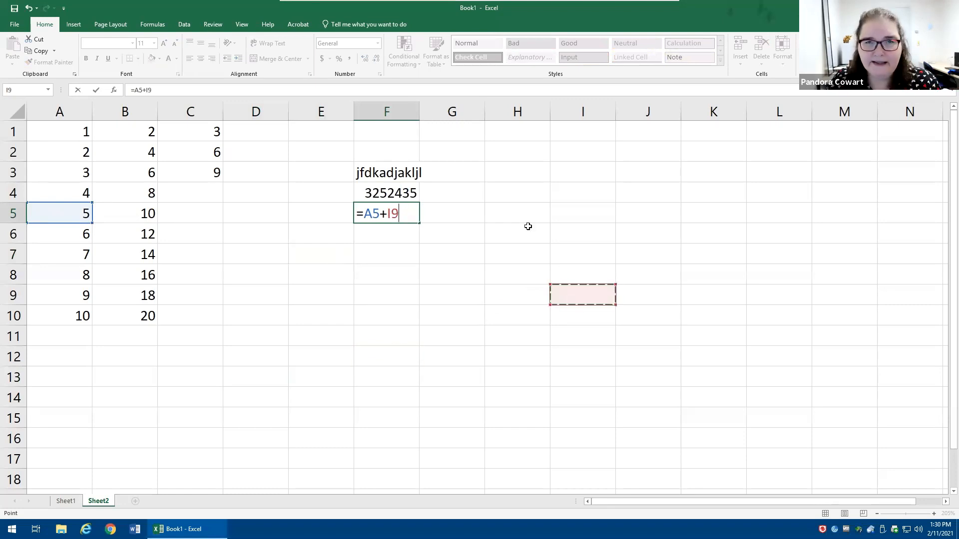
pyautogui.click(123, 222)
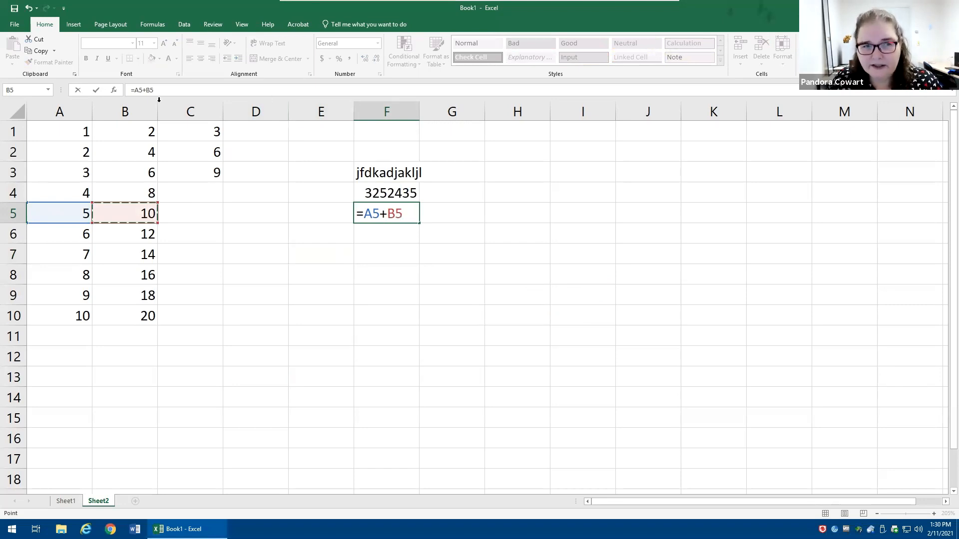
pyautogui.click(98, 89)
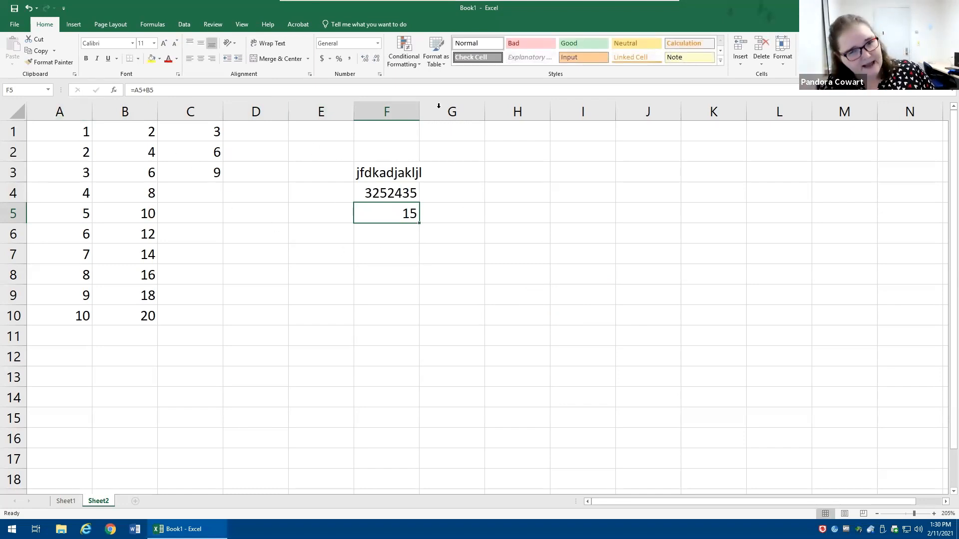
# Step: Delete the whole of column F with its sample entries
pyautogui.click(388, 113)
pyautogui.rightClick(388, 113)
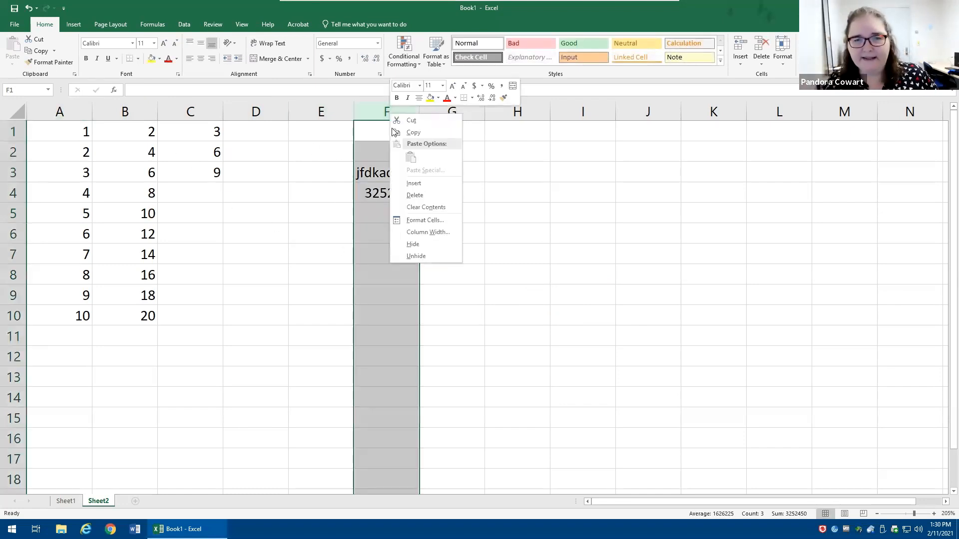
pyautogui.click(429, 196)
pyautogui.click(180, 172)
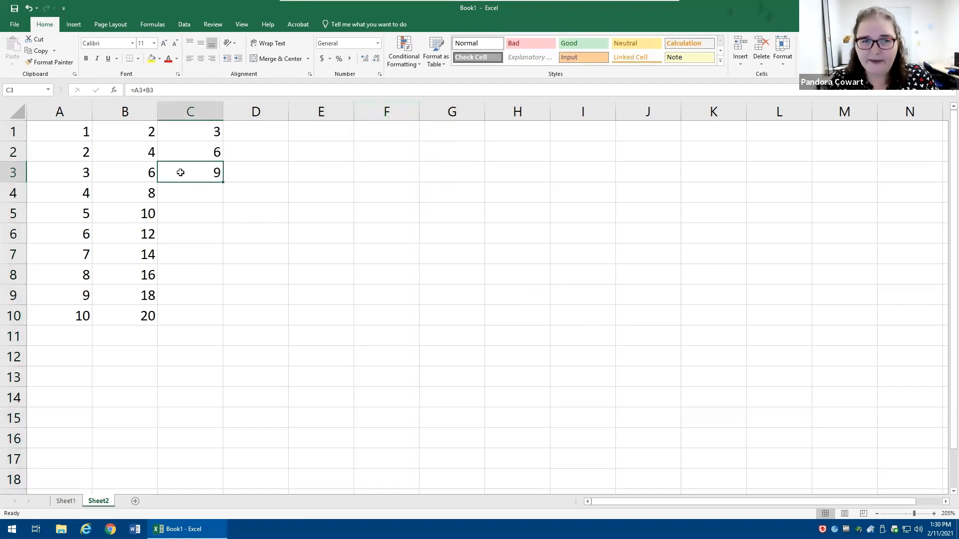
pyautogui.write('=')
pyautogui.click(80, 172)
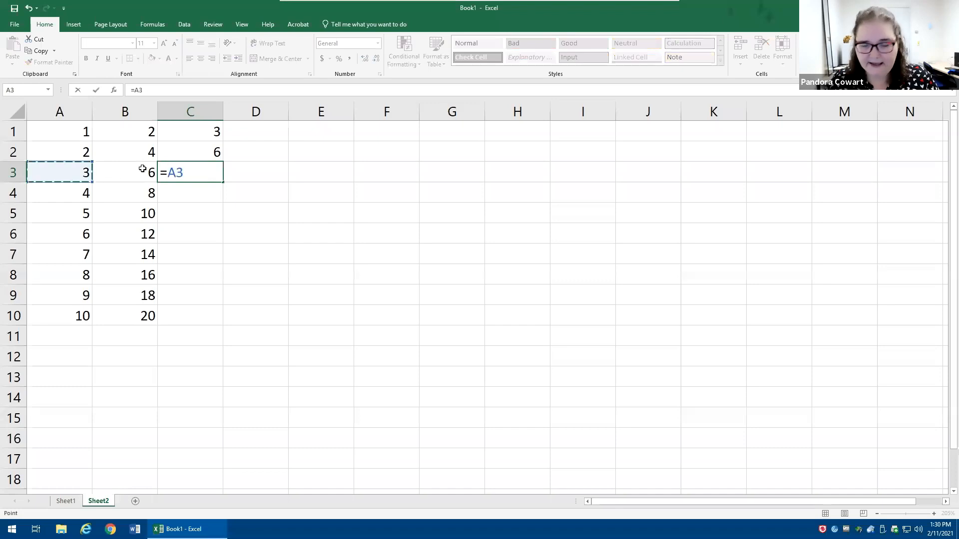
pyautogui.write('+')
pyautogui.click(136, 172)
pyautogui.click(420, 286)
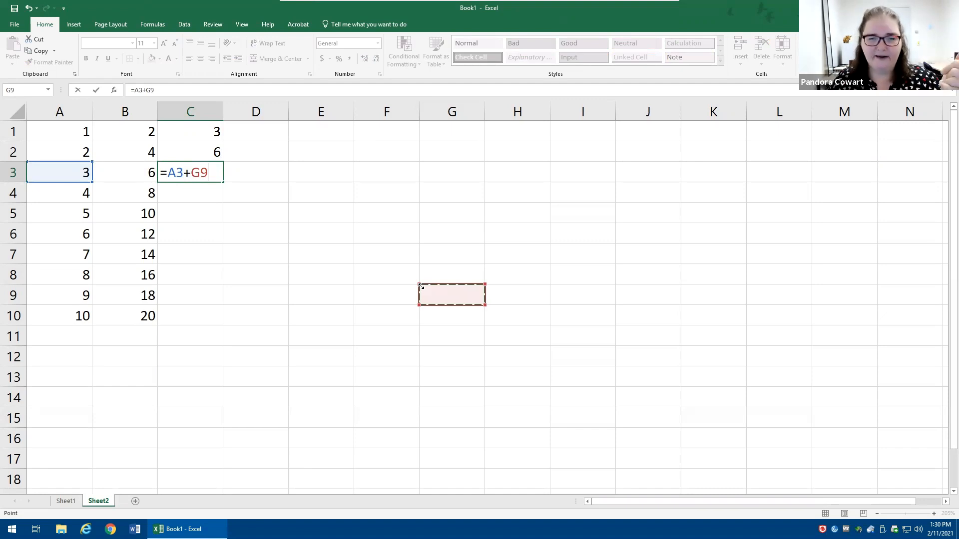
pyautogui.press('Escape')
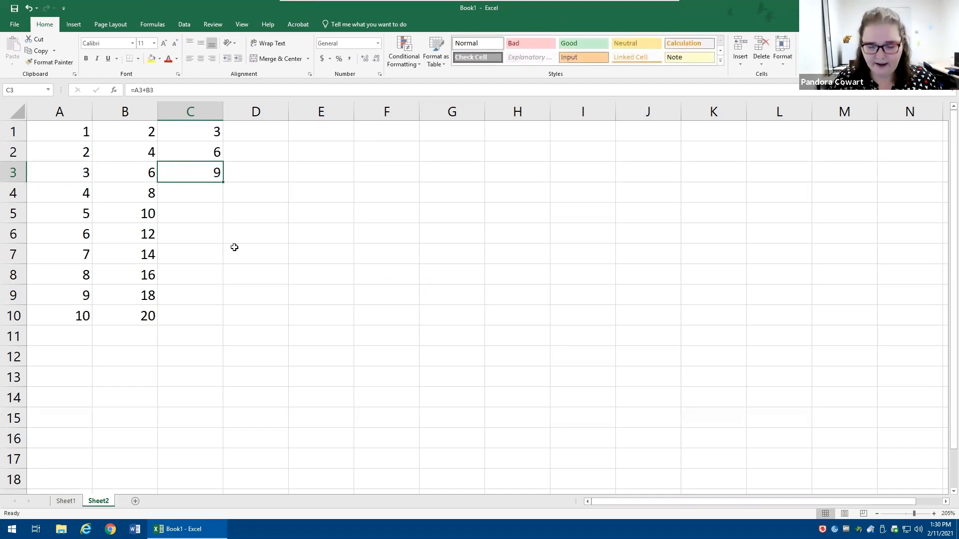
# Step: Enter the formula =A3+B3 in cell C3 by referencing the two cells in its row
pyautogui.write('=')
pyautogui.click(59, 172)
pyautogui.write('+')
pyautogui.click(106, 172)
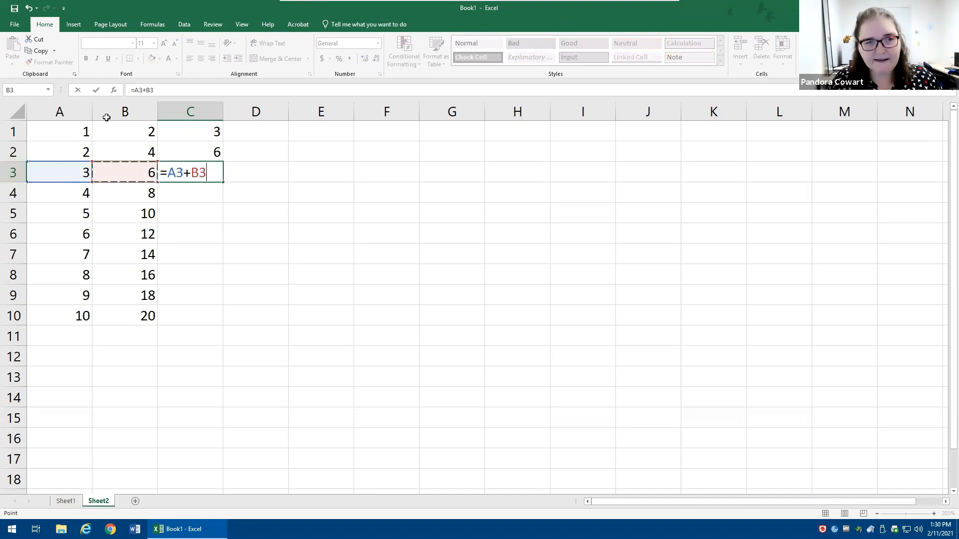
pyautogui.click(96, 90)
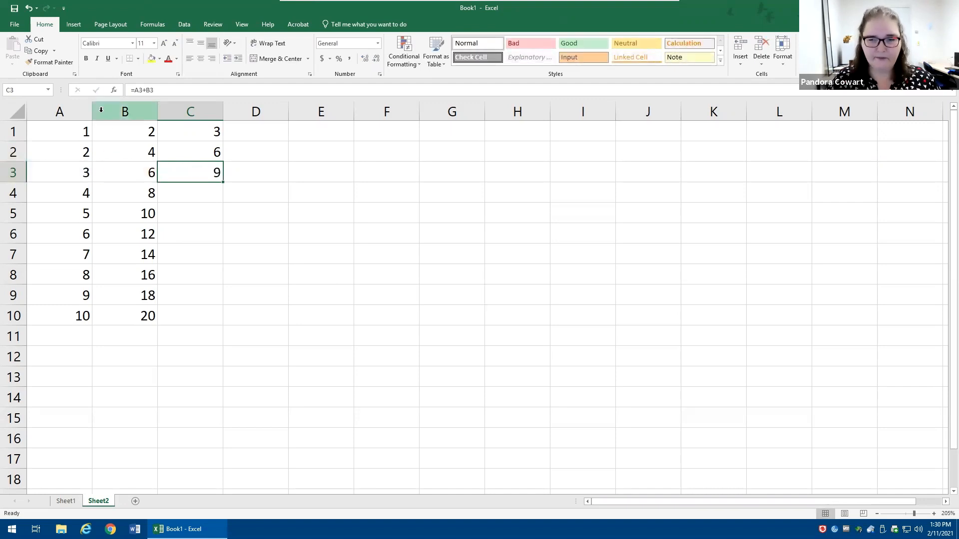
# Step: Enter the operator labels ADD +, SUB -, Mul * and DIV / in cells C4 through C7
pyautogui.press('Down')
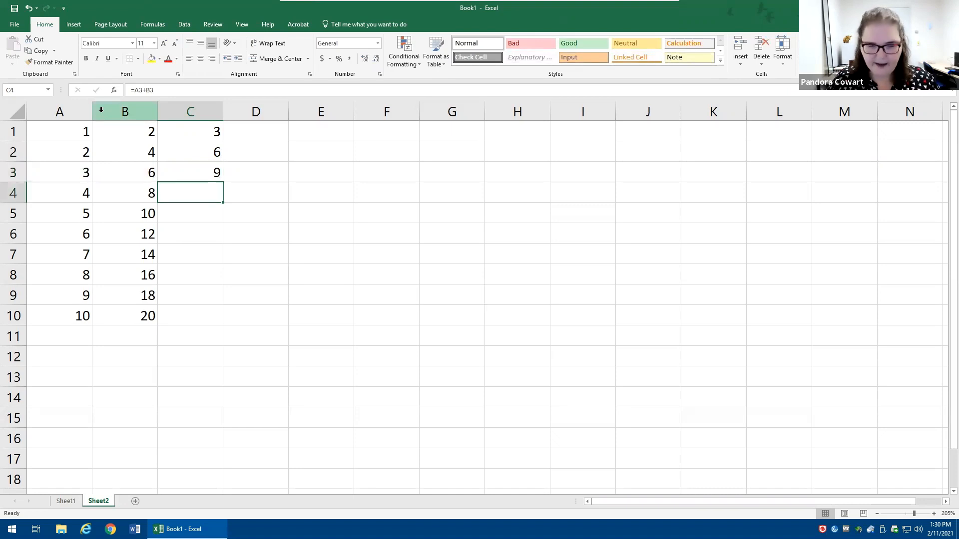
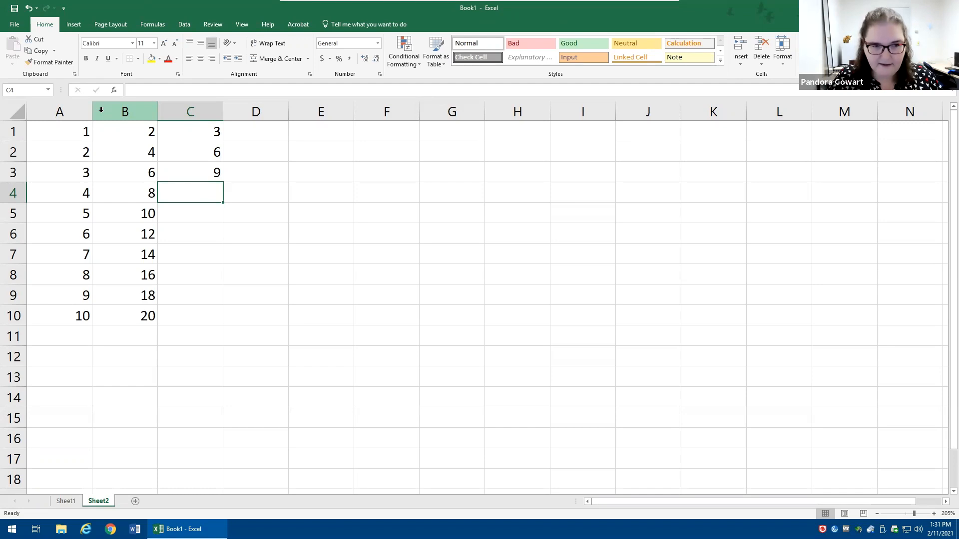
pyautogui.write('AD')
pyautogui.write('+')
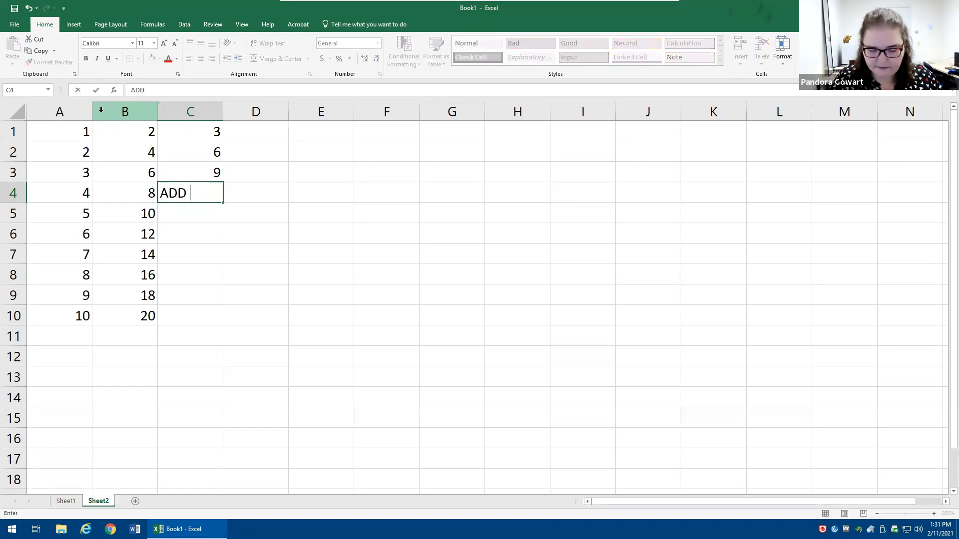
pyautogui.press('Return')
pyautogui.write('SUB ')
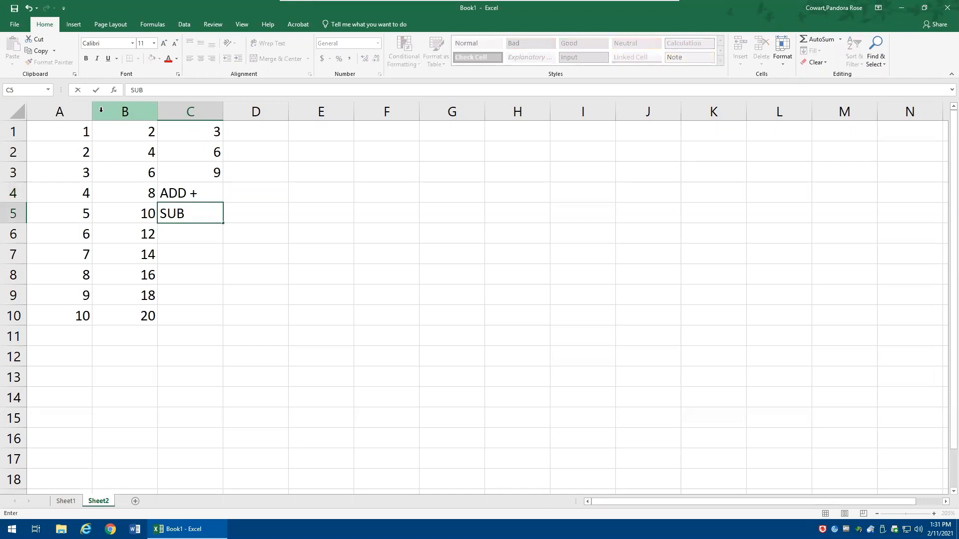
pyautogui.write('-')
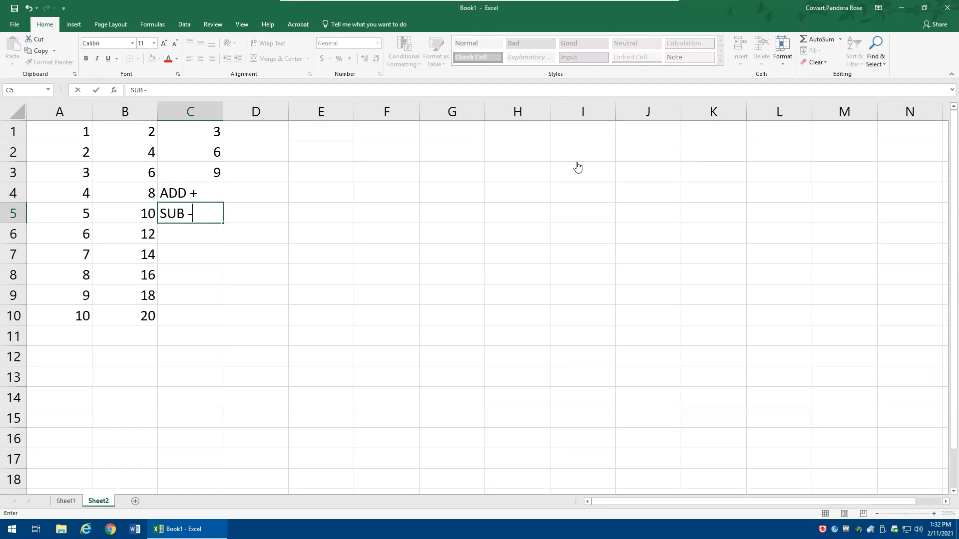
pyautogui.press('Return')
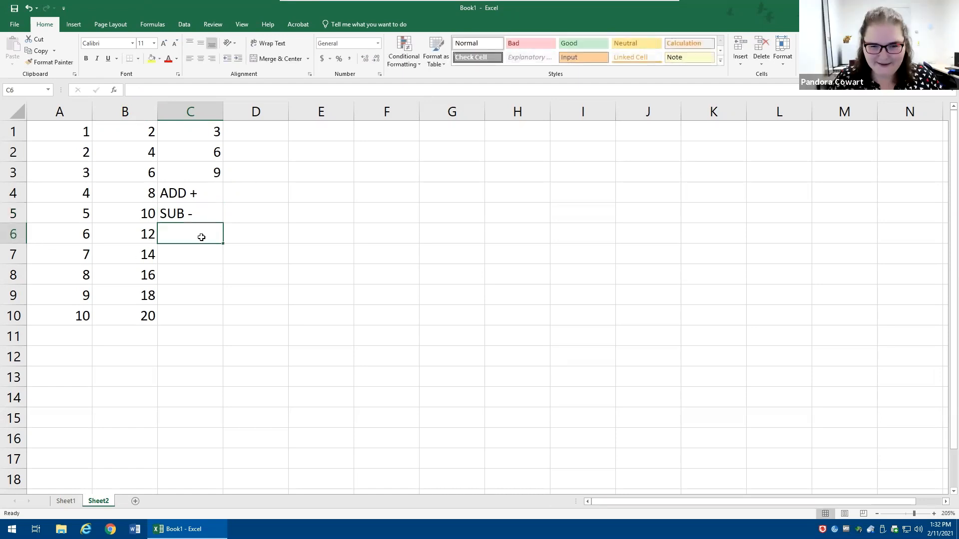
pyautogui.write('Mul*')
pyautogui.press('Return')
pyautogui.write('DIV /')
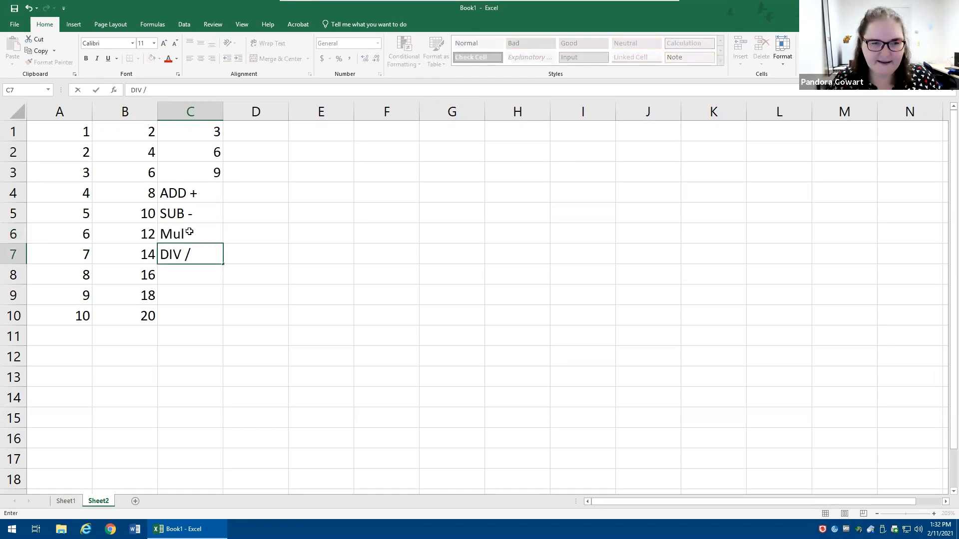
pyautogui.doubleClick(186, 231)
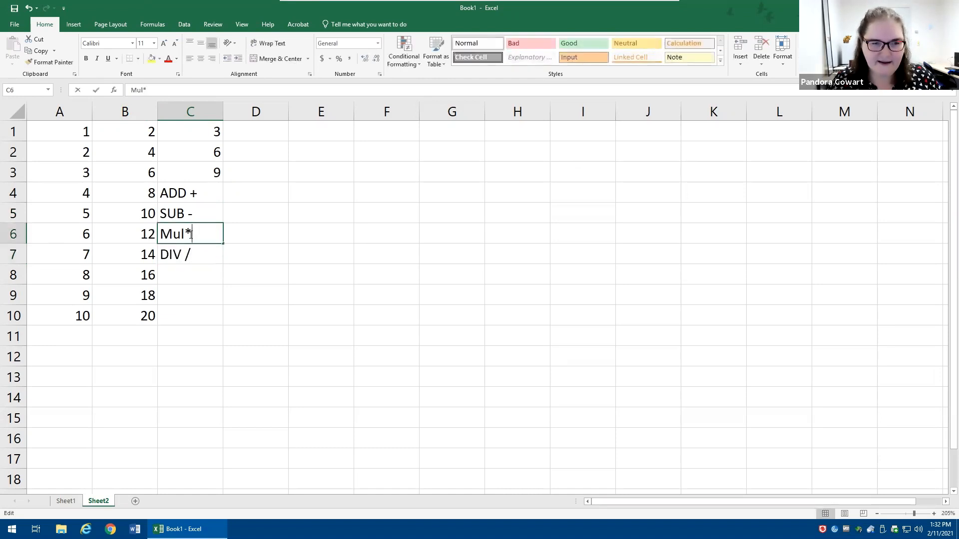
pyautogui.click(261, 230)
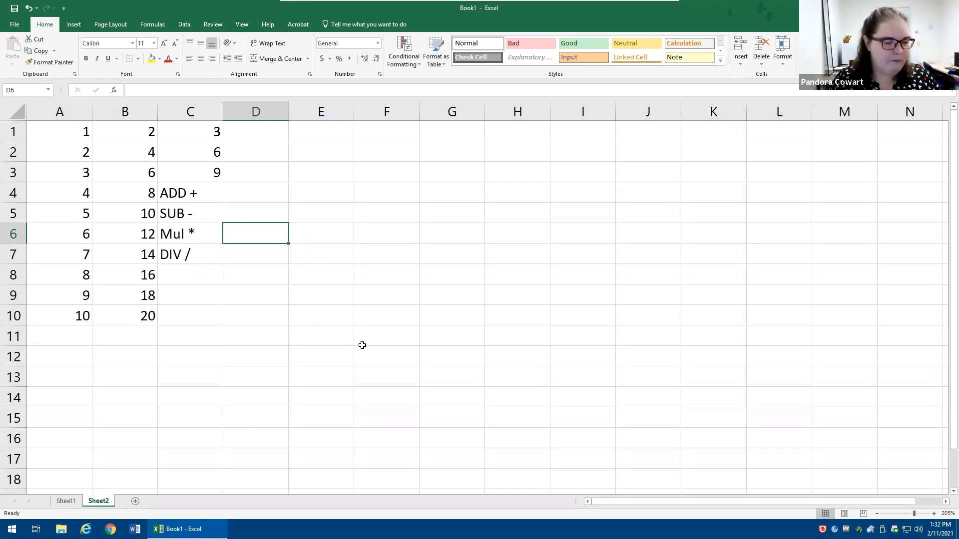
# Step: Replace the addition label in cell C4 with the formula =A4+B4
pyautogui.click(208, 196)
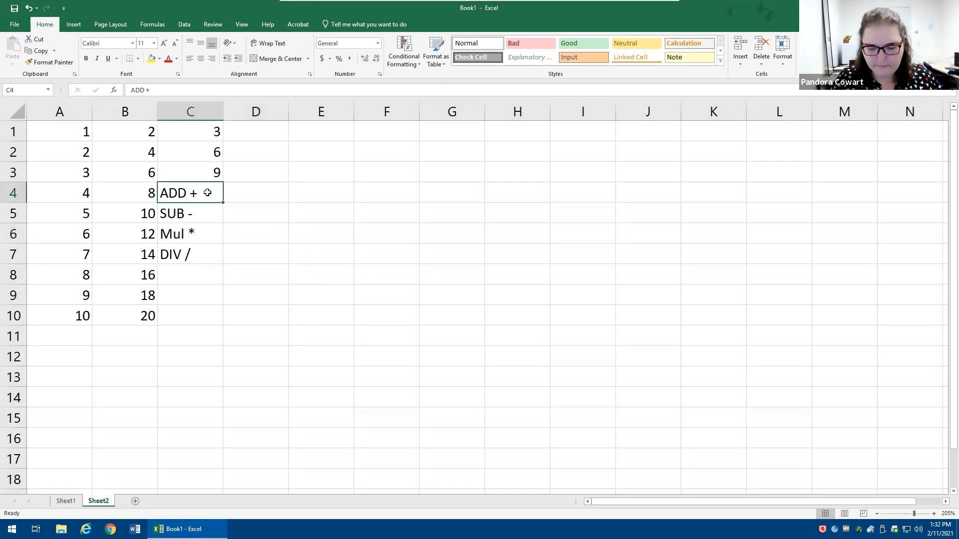
pyautogui.write('=')
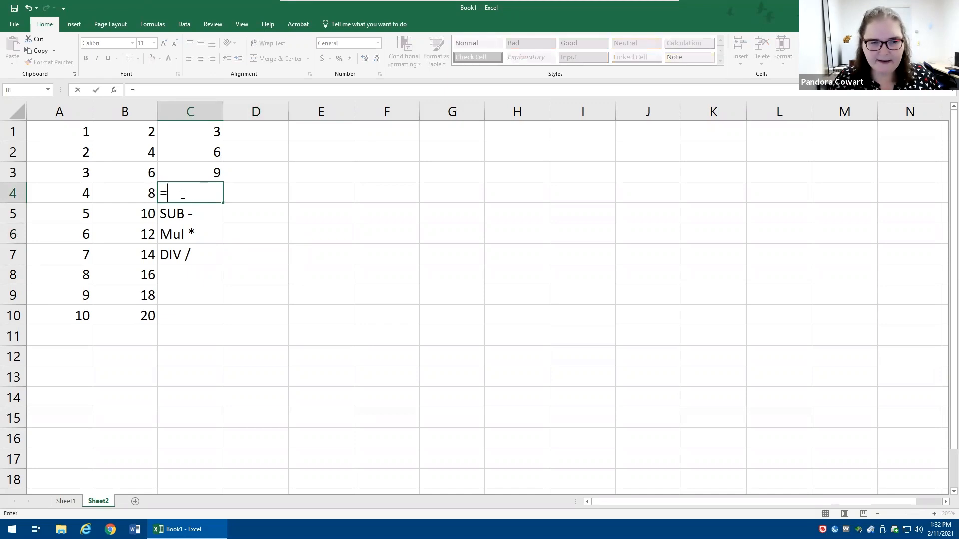
pyautogui.click(62, 193)
pyautogui.write('+')
pyautogui.click(124, 195)
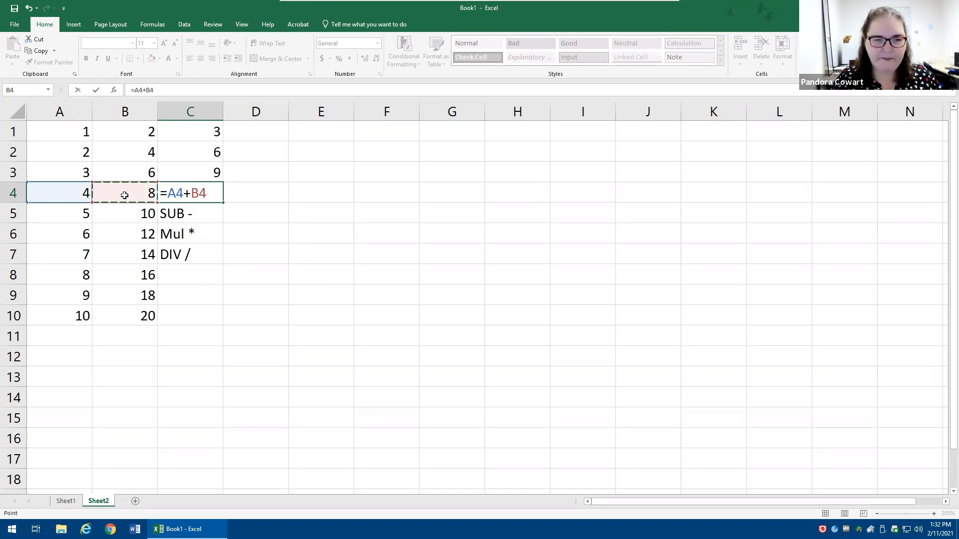
pyautogui.press('Return')
# Step: Replace the subtraction label in cell C5 with the formula =A5+B5
pyautogui.write('=')
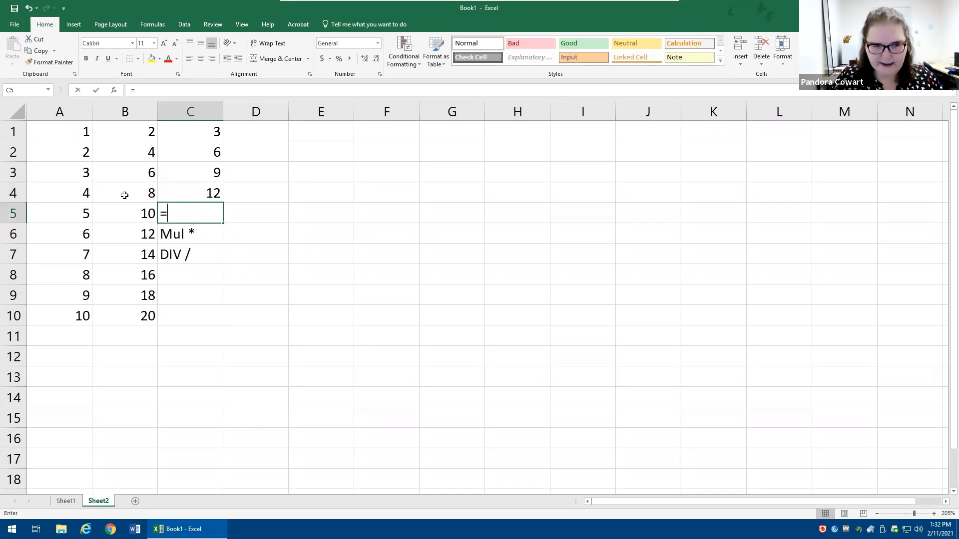
pyautogui.click(67, 212)
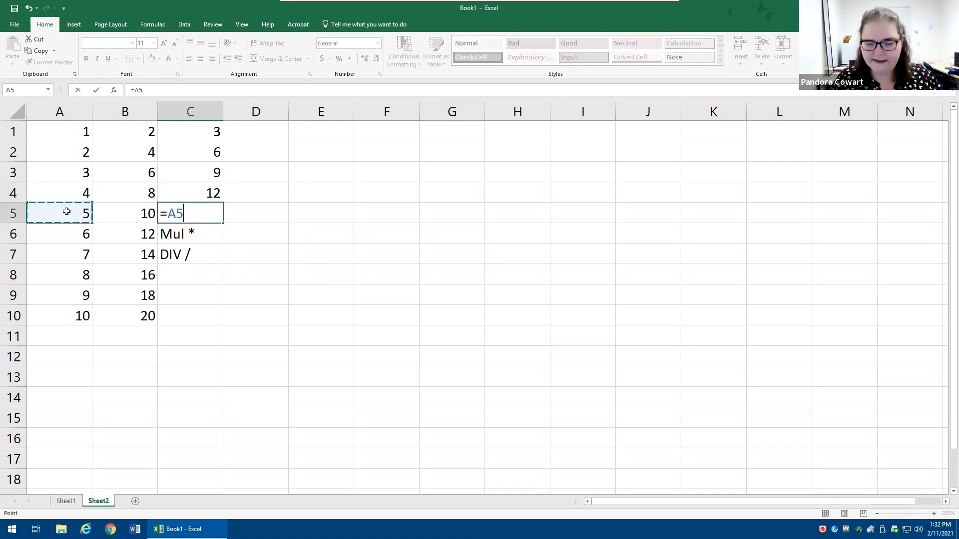
pyautogui.write('+')
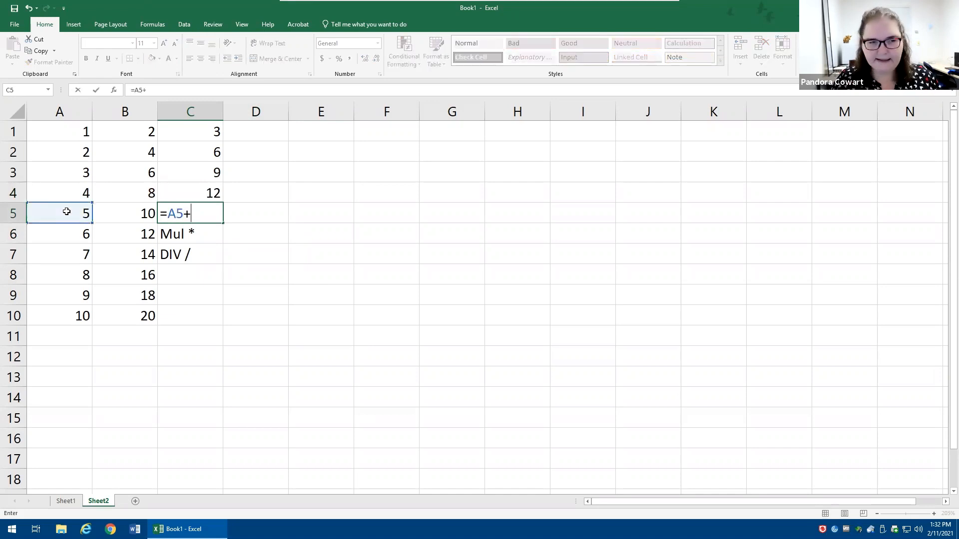
pyautogui.click(140, 214)
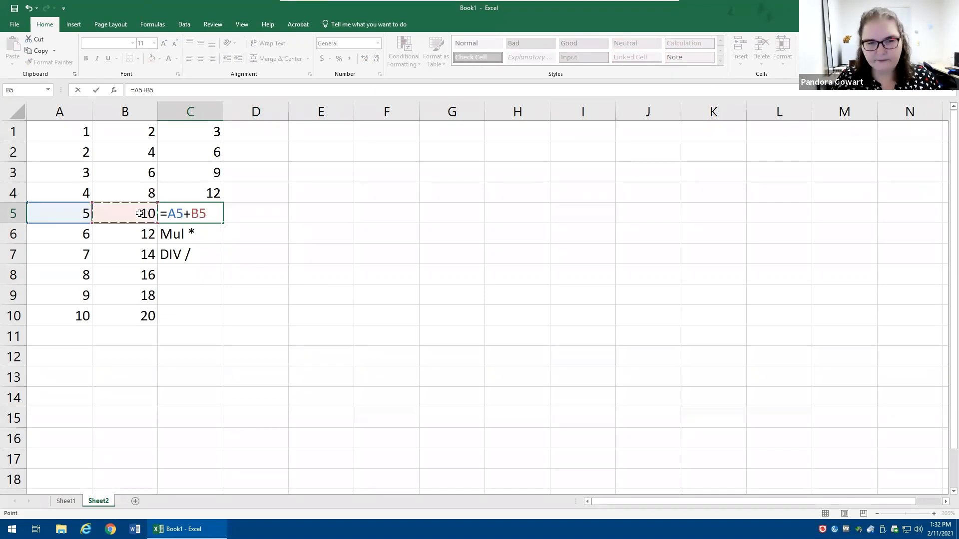
pyautogui.press('Return')
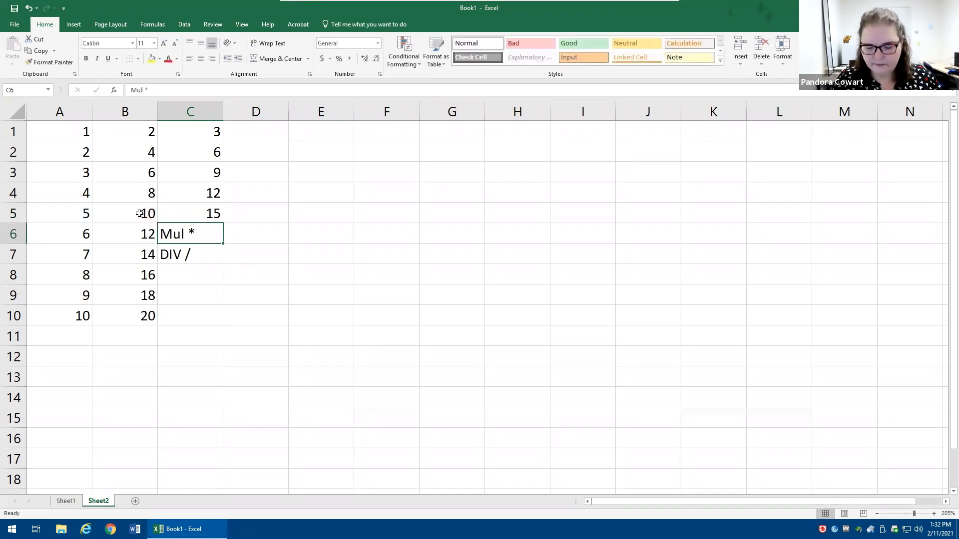
# Step: Replace the multiplication label in cell C6 with the formula =A6*B6
pyautogui.write('=')
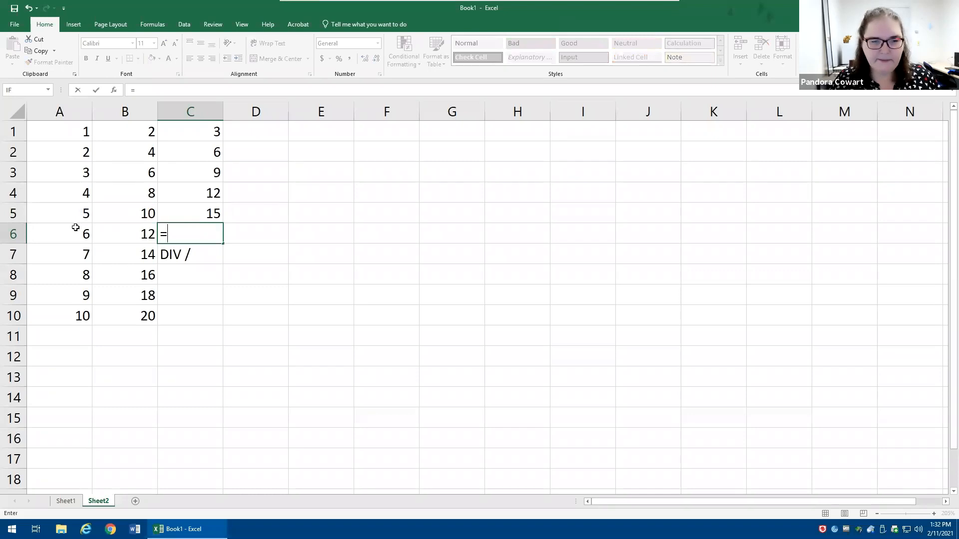
pyautogui.click(53, 235)
pyautogui.write('*')
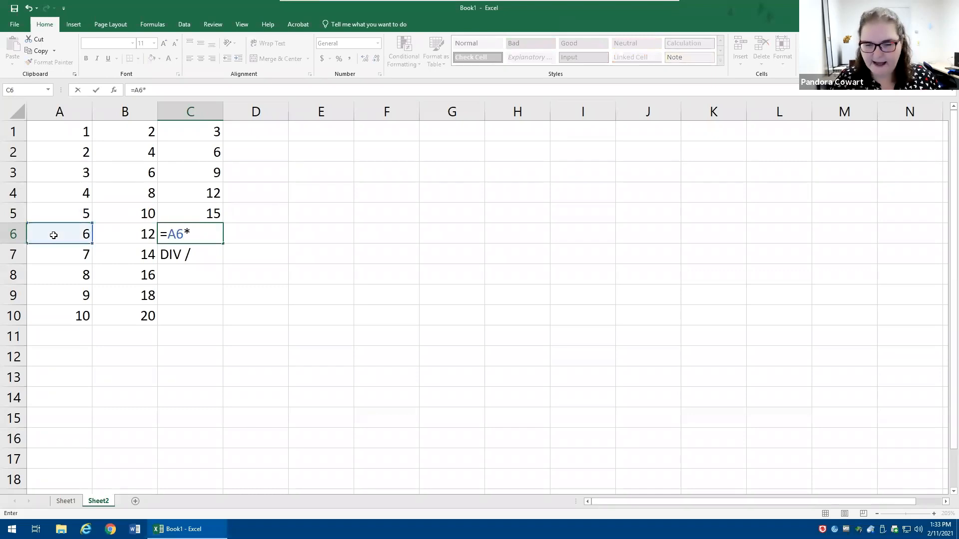
pyautogui.click(120, 234)
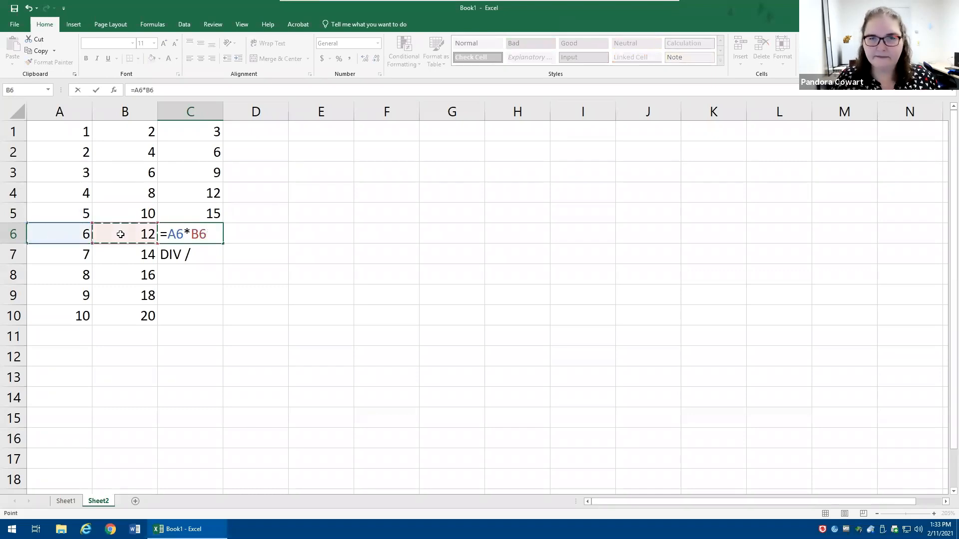
pyautogui.press('Return')
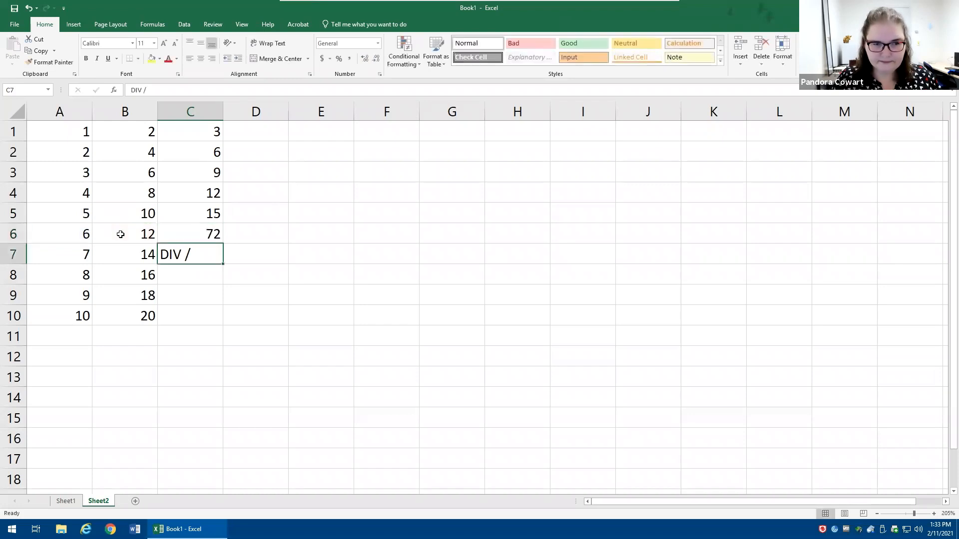
# Step: Replace the division label in cell C7 with the formula =A7/B7
pyautogui.write('=')
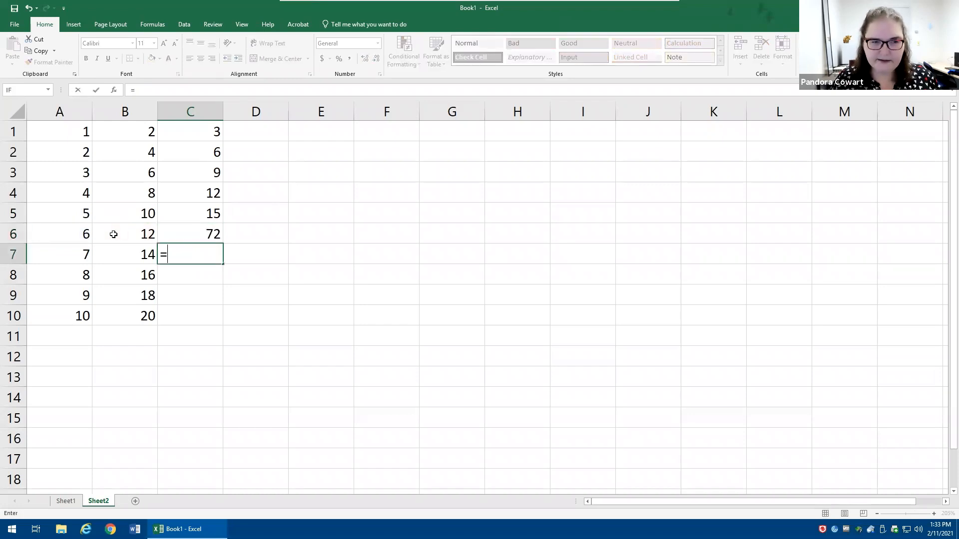
pyautogui.click(69, 259)
pyautogui.write('/')
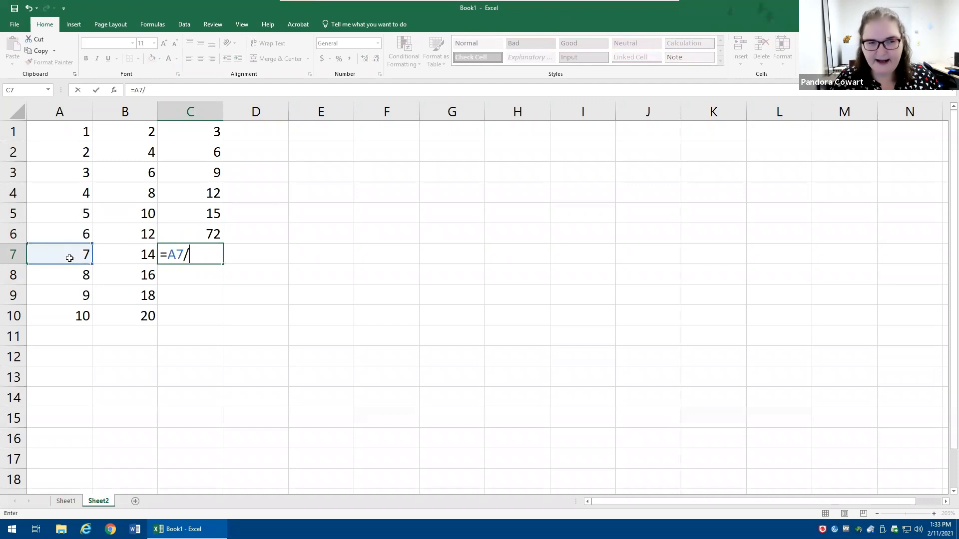
pyautogui.click(115, 259)
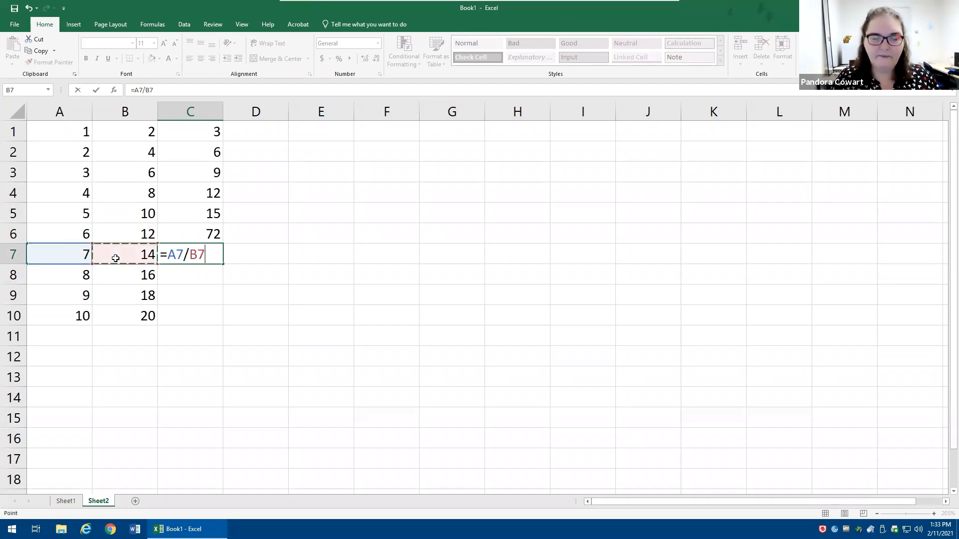
pyautogui.press('Return')
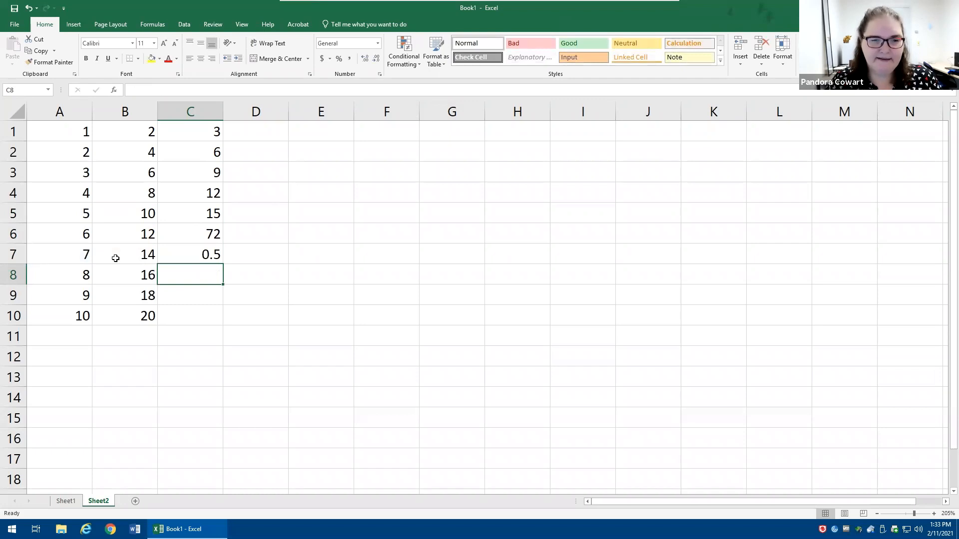
# Step: Correct the formula in cell C5 to the subtraction =A5-B5
pyautogui.press('Up')
pyautogui.press('Up')
pyautogui.press('Up')
pyautogui.press('Up')
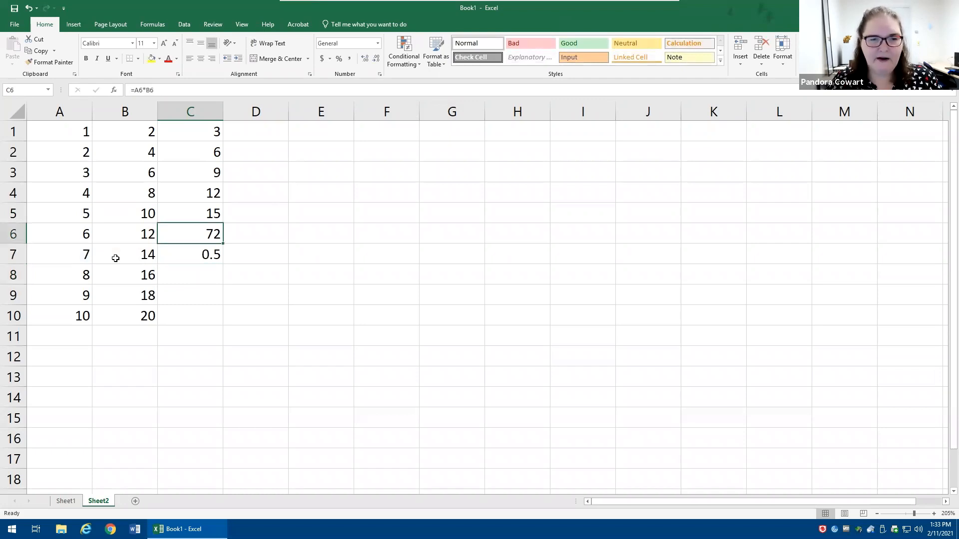
pyautogui.press('Right')
pyautogui.press('Down')
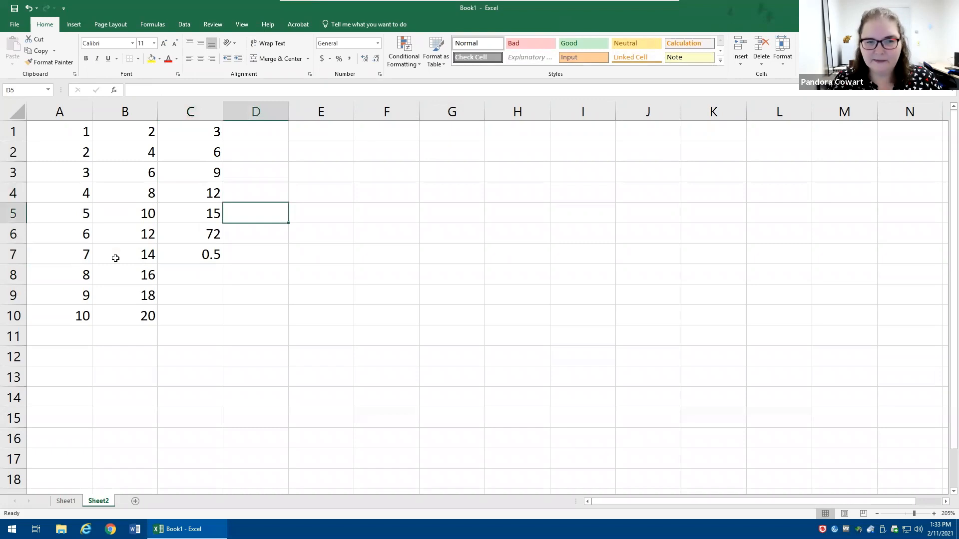
pyautogui.press('Up')
pyautogui.press('Down')
pyautogui.press('Left')
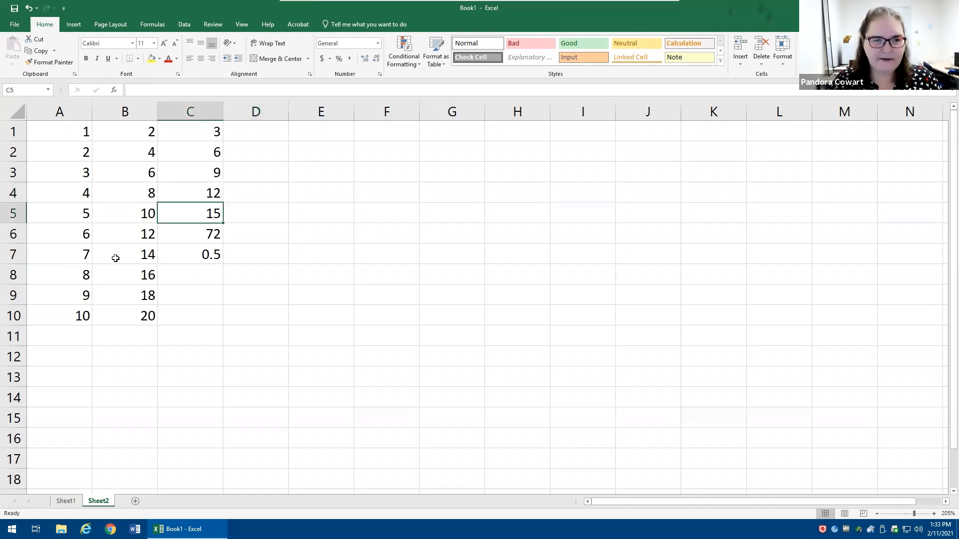
pyautogui.press('F2')
pyautogui.press('BackSpace')
pyautogui.press('BackSpace')
pyautogui.press('BackSpace')
pyautogui.press('BackSpace')
pyautogui.press('BackSpace')
pyautogui.press('Left')
pyautogui.press('Left')
pyautogui.write('-')
pyautogui.press('Left')
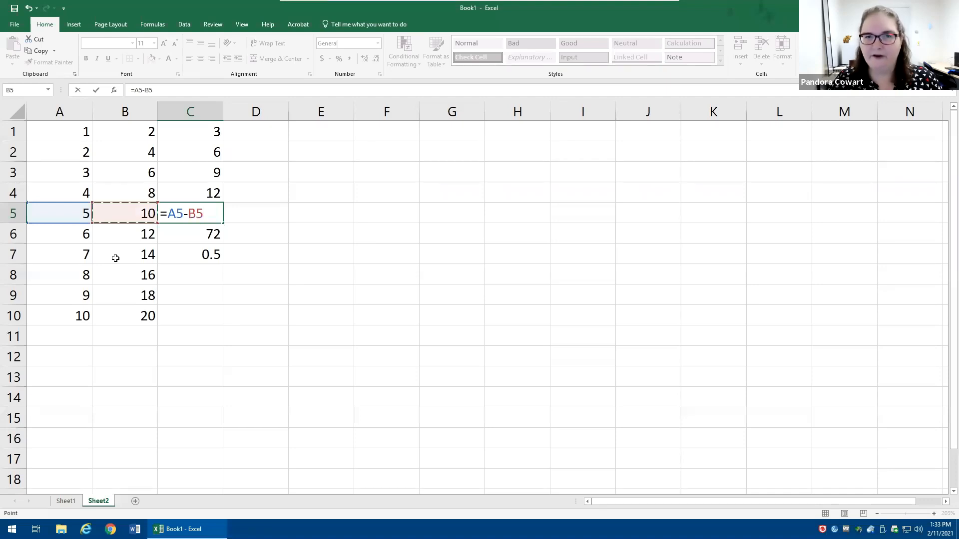
pyautogui.press('Return')
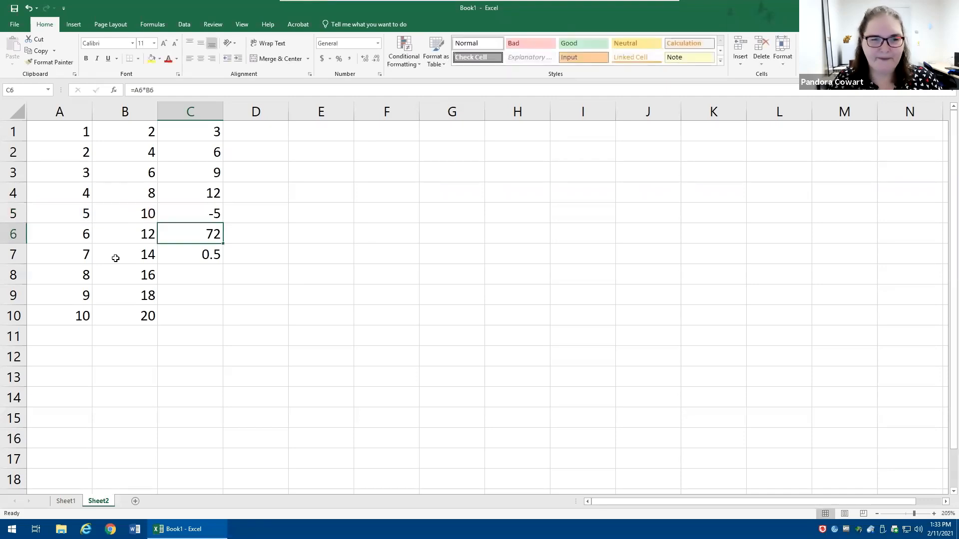
# Step: Examine the subtraction formula in cell C5, its source cells A5 and B5, and the addition formula in C4
pyautogui.press('Left')
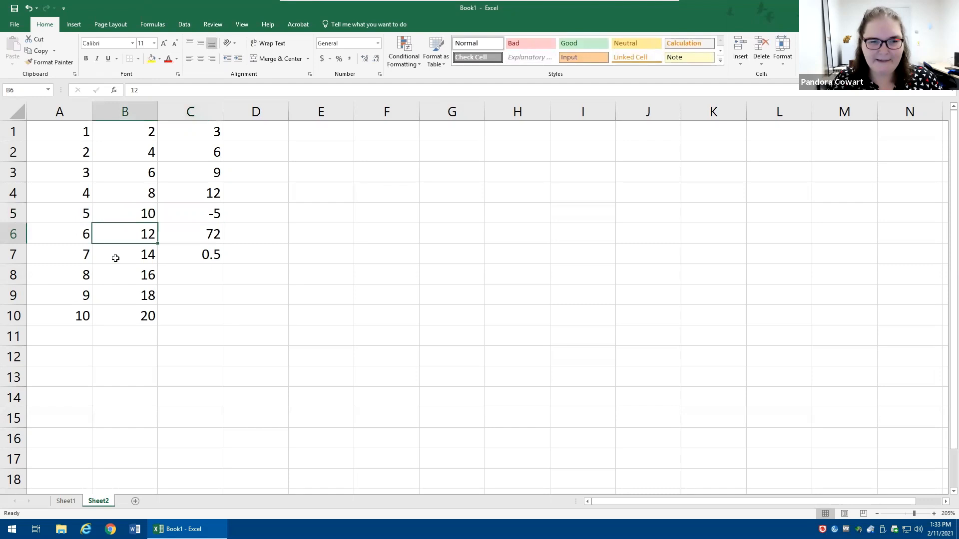
pyautogui.press('Down')
pyautogui.press('Up')
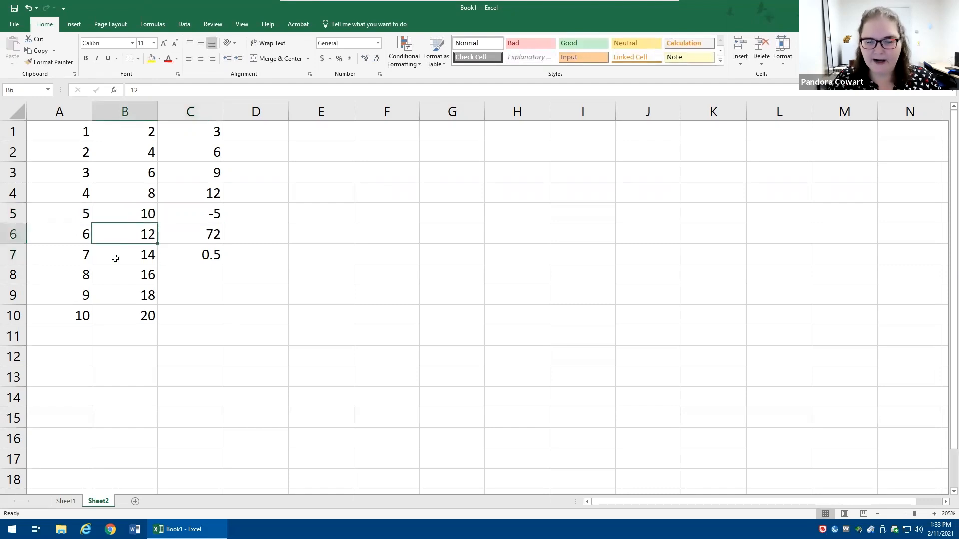
pyautogui.press('Up')
pyautogui.press('Up')
pyautogui.press('Down')
pyautogui.press('Right')
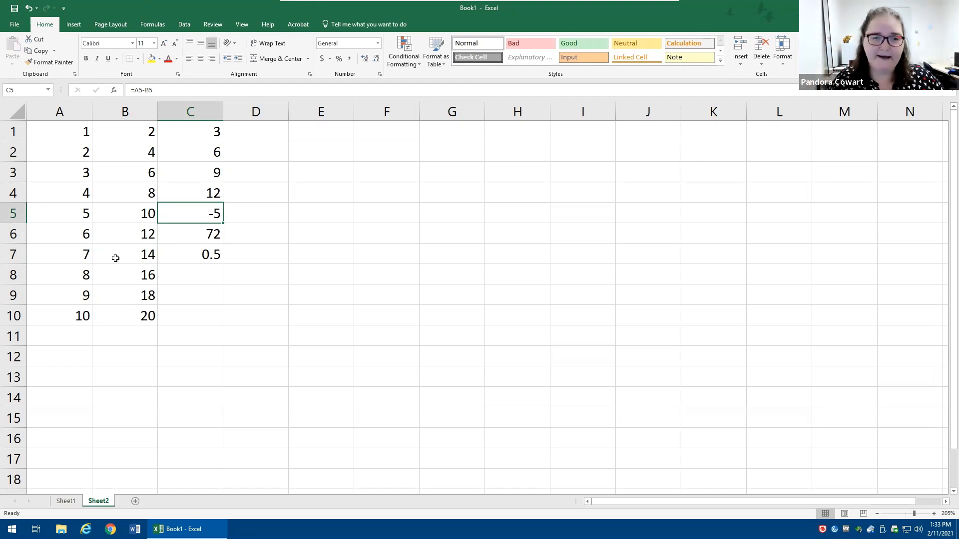
pyautogui.moveTo(100, 211); pyautogui.dragTo(79, 211)
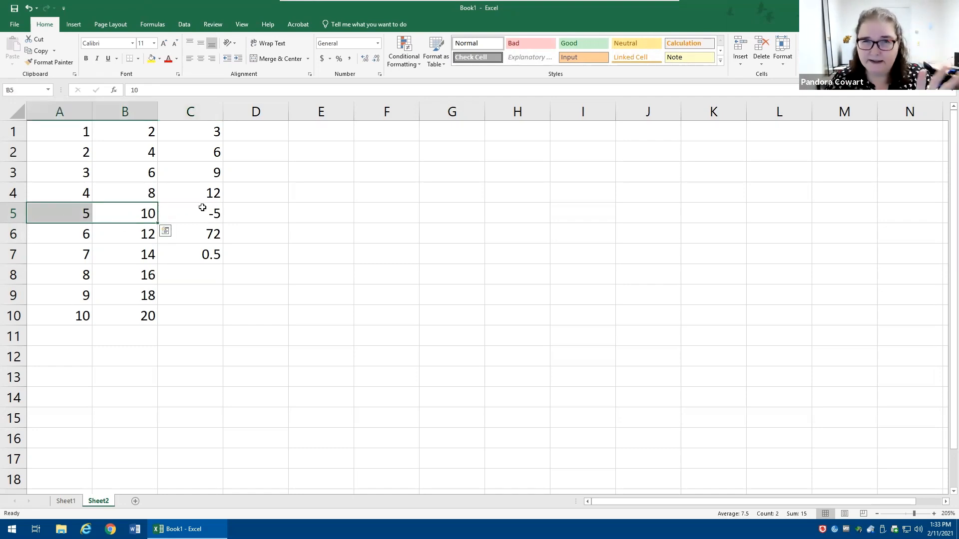
pyautogui.click(203, 186)
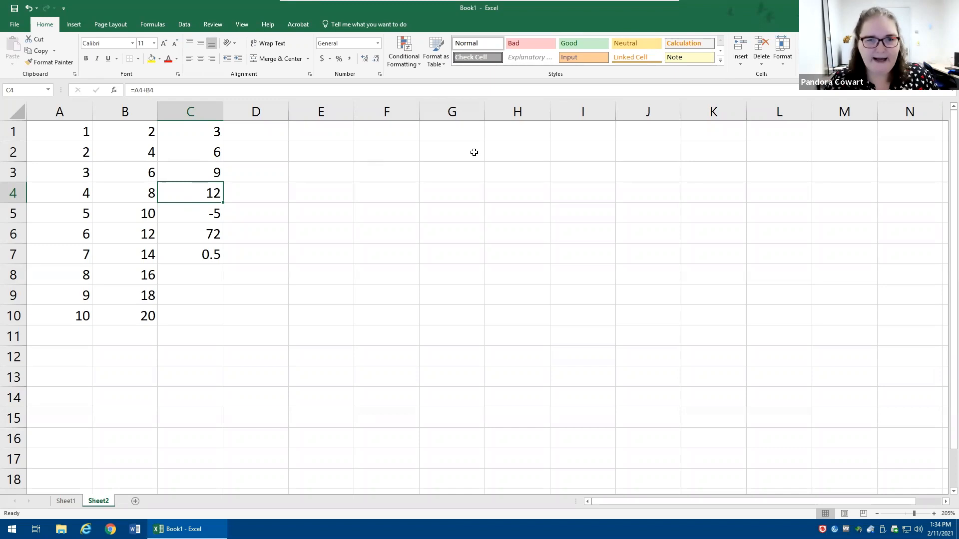
# Step: Start an order-of-operations list in column F with ( ) in cell F3 and Exp =4^2 as text in cell F4
pyautogui.click(375, 176)
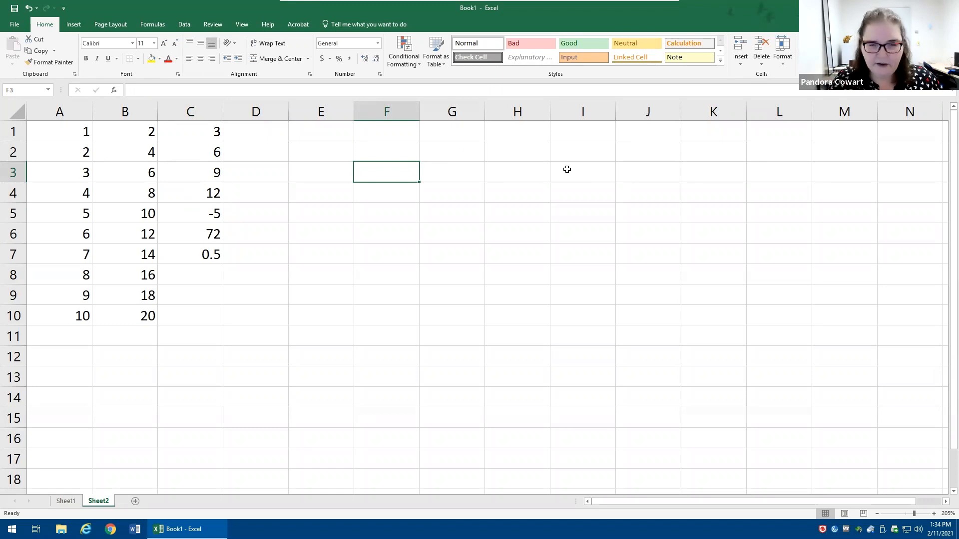
pyautogui.write('( )')
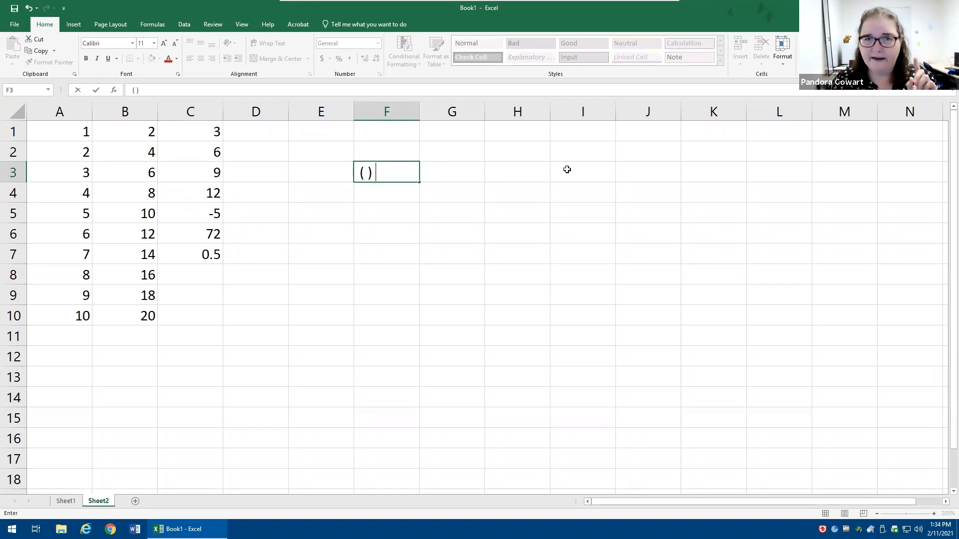
pyautogui.press('Return')
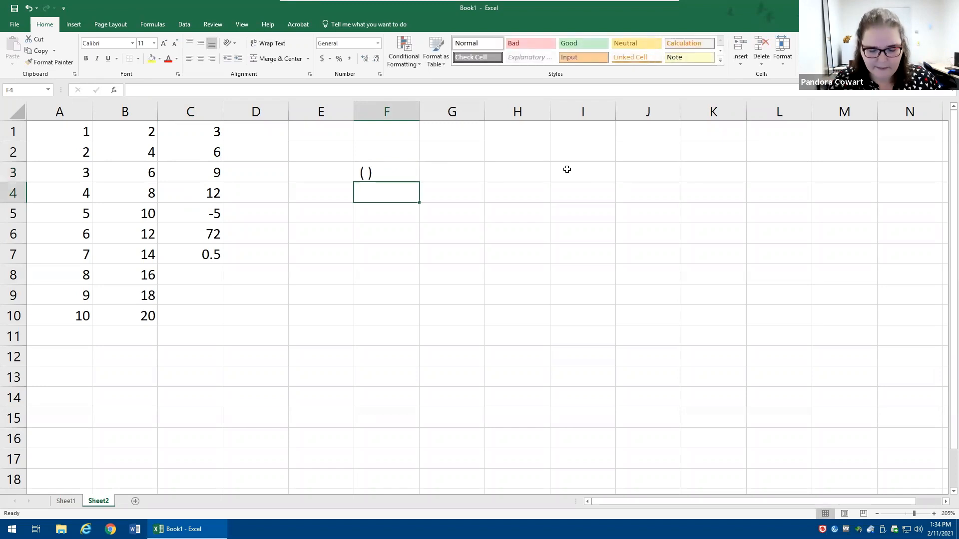
pyautogui.write('Exp')
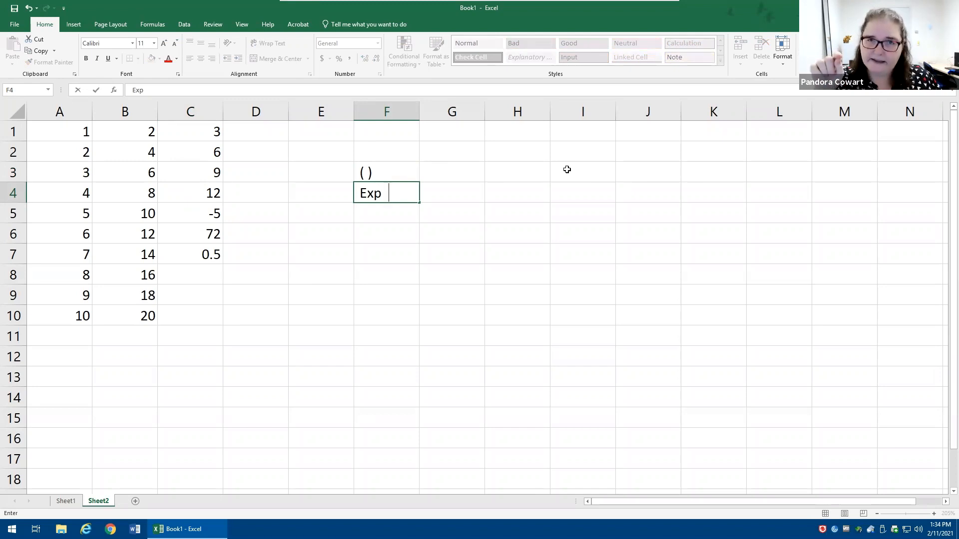
pyautogui.write(' =')
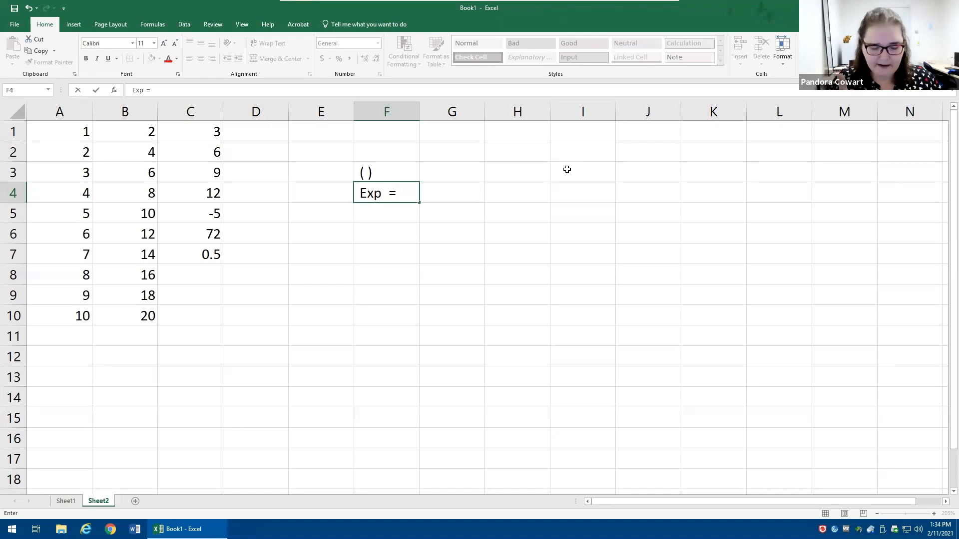
pyautogui.write('4')
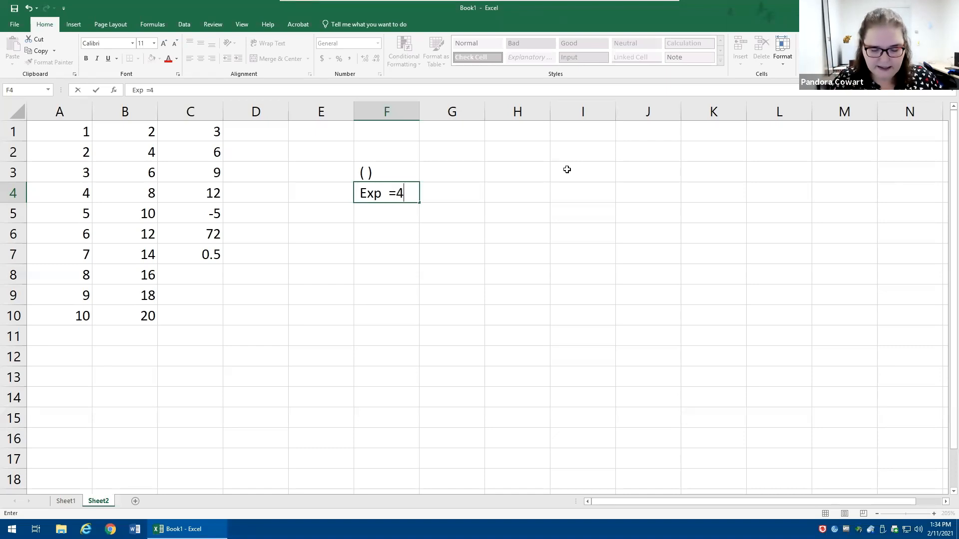
pyautogui.write('^2')
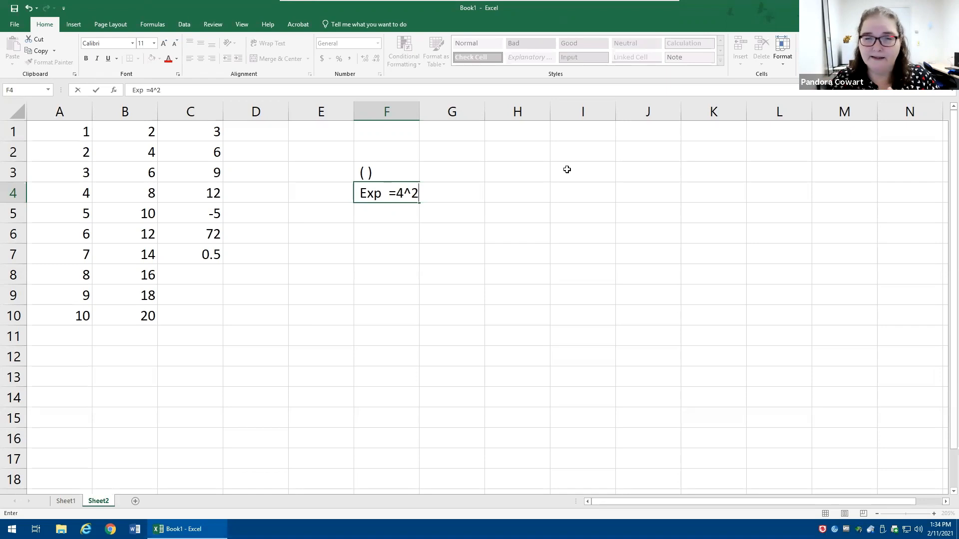
pyautogui.press('Return')
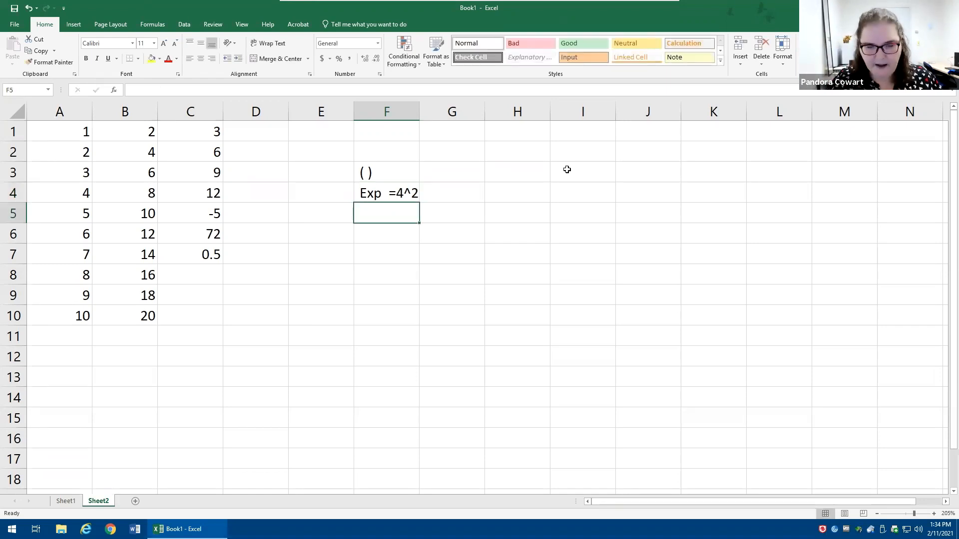
# Step: Add the order-of-operations entries Mul/Div in cell F5 and Add/Sub in cell F6
pyautogui.write('M')
pyautogui.press('BackSpace')
pyautogui.write('Mul/')
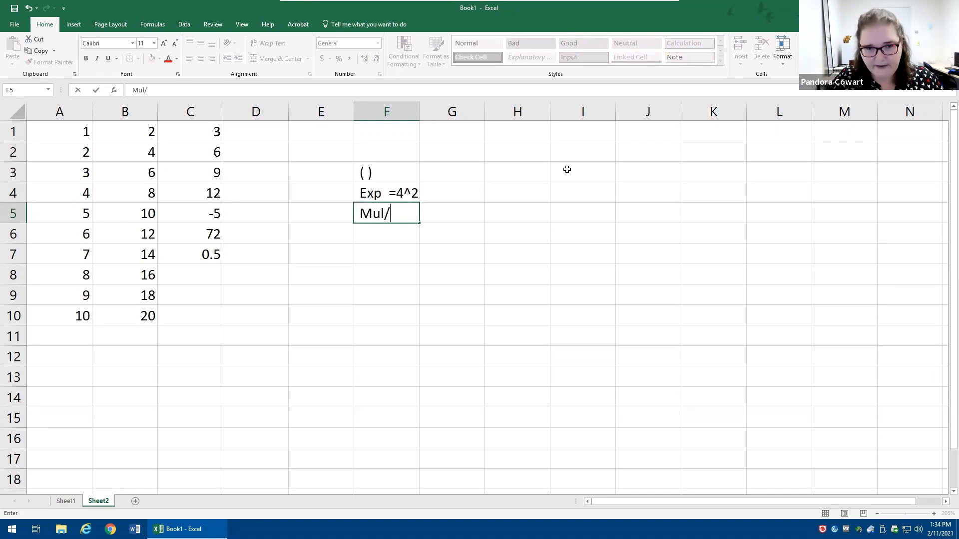
pyautogui.write('Div')
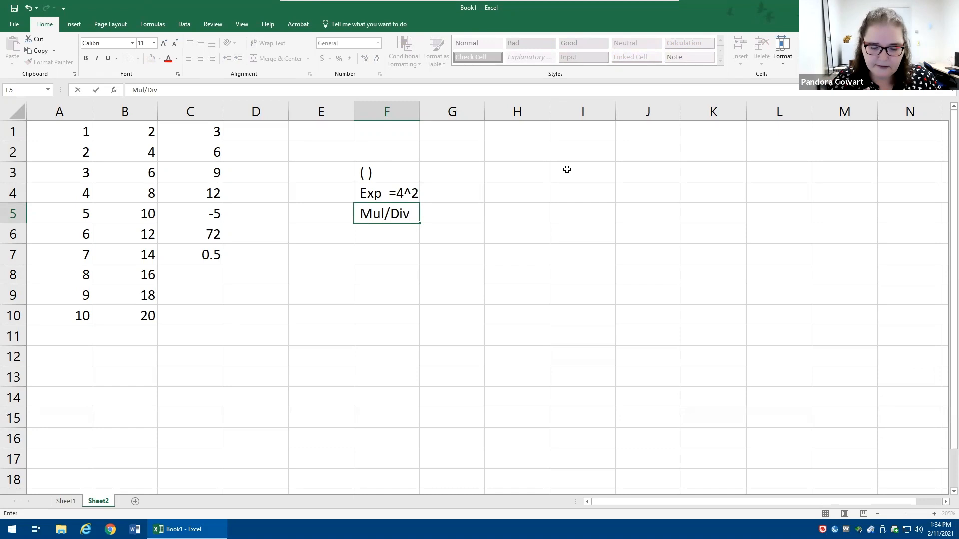
pyautogui.press('Return')
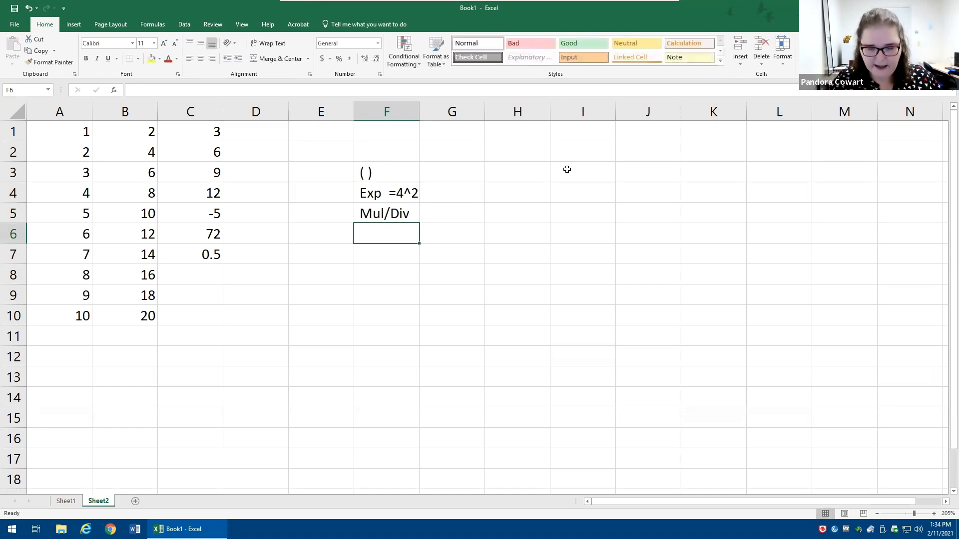
pyautogui.write('Add/Sub')
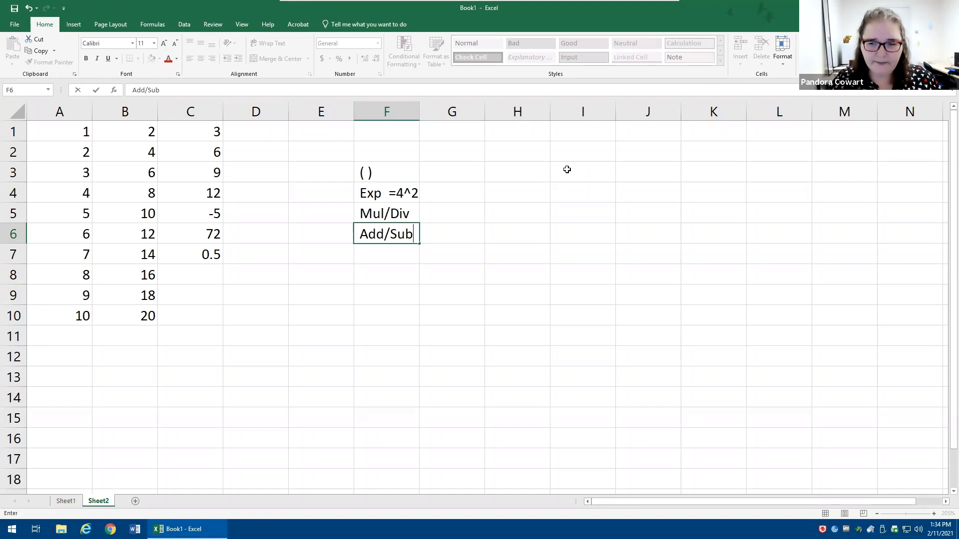
pyautogui.press('Return')
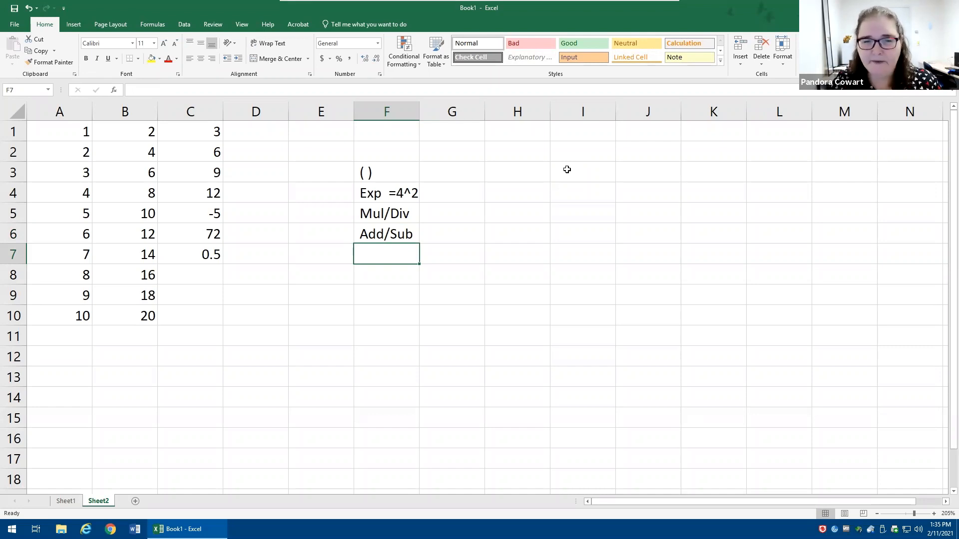
# Step: Enter the example expression 2 + 3 * 5 as text in cell F8, below the order-of-operations list
pyautogui.press('Down')
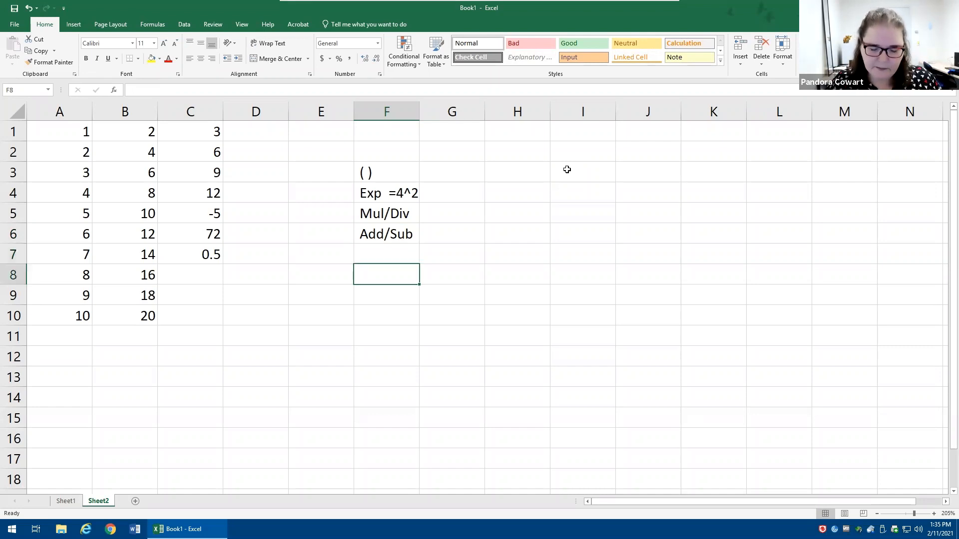
pyautogui.write('@ + 3')
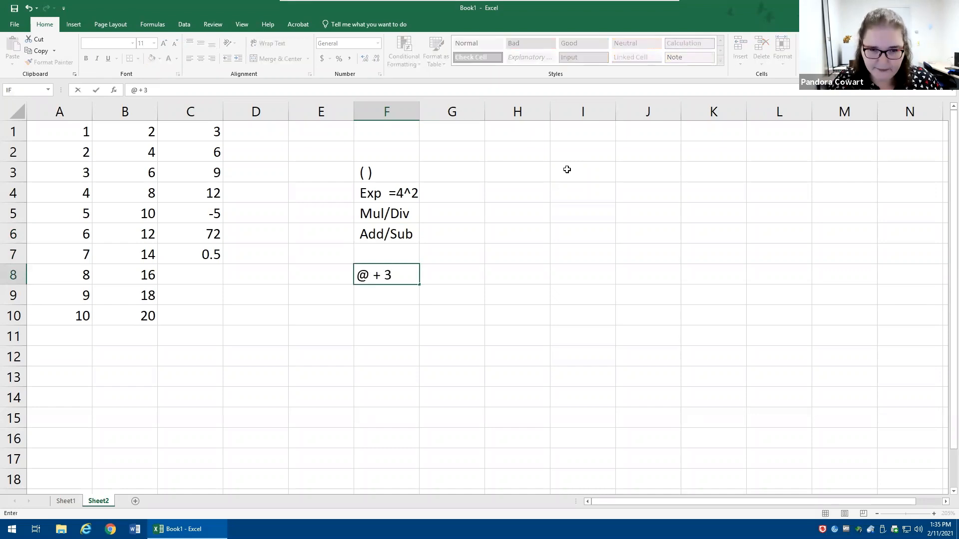
pyautogui.press('Escape')
pyautogui.write('2')
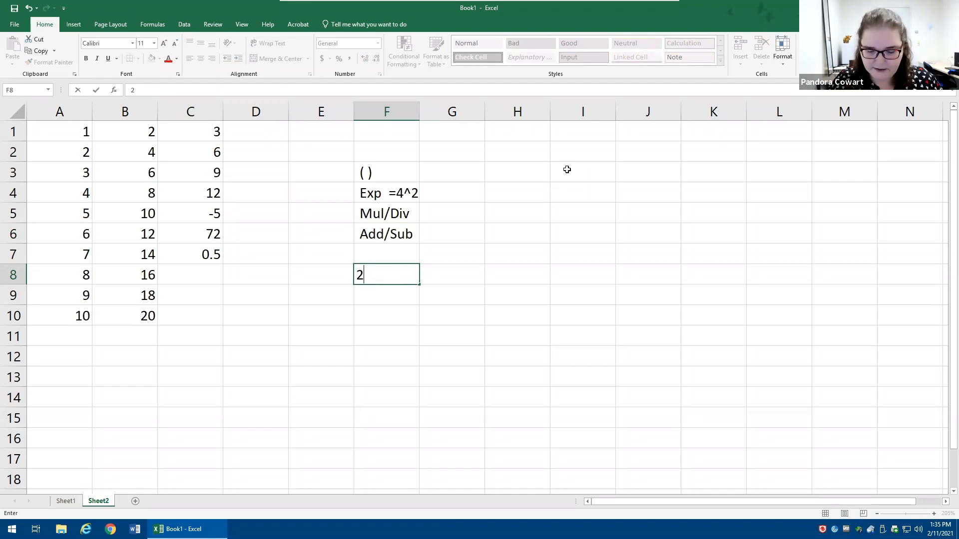
pyautogui.write(' + ')
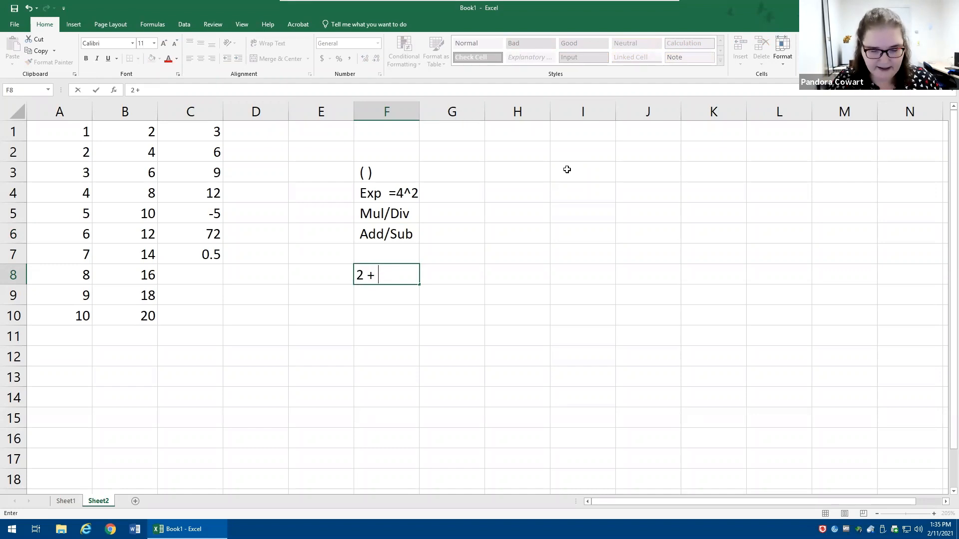
pyautogui.write('3 * 5')
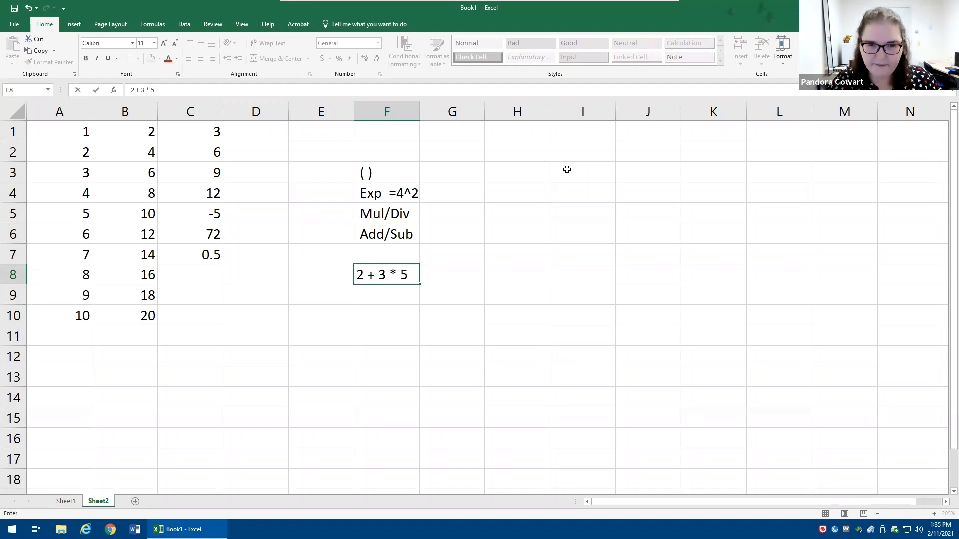
pyautogui.press('Return')
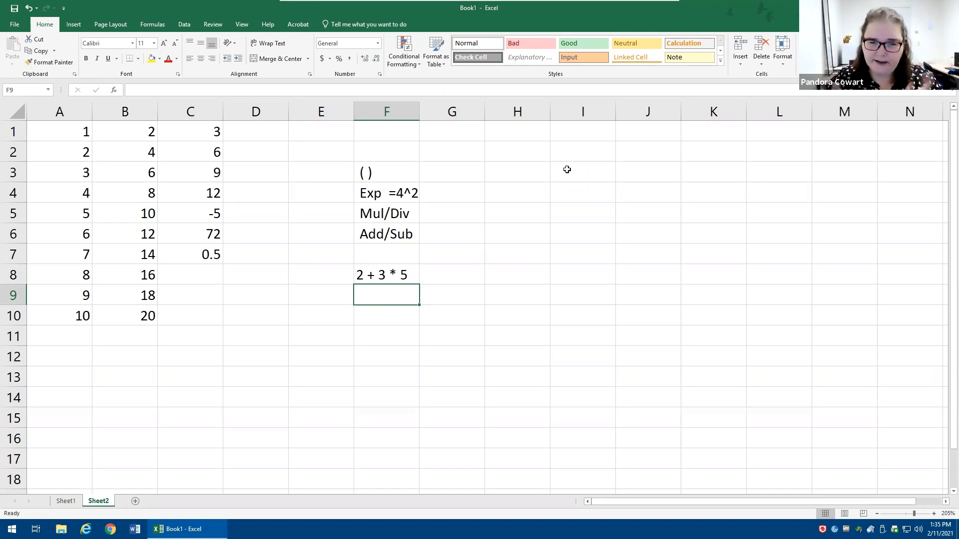
# Step: Enter the parenthesized example expression ( 2 + 3 ) *5 as text in cell F9
pyautogui.write('(')
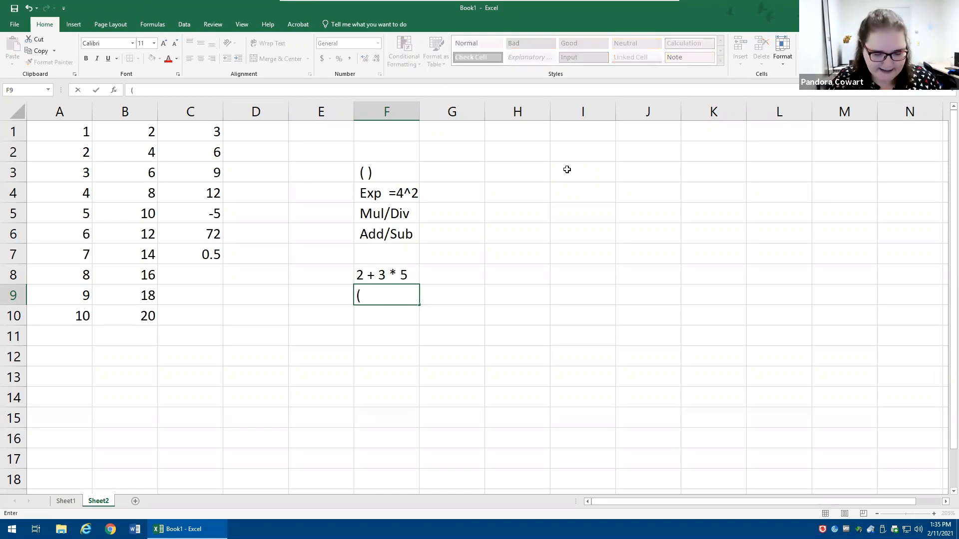
pyautogui.write(' 2 +')
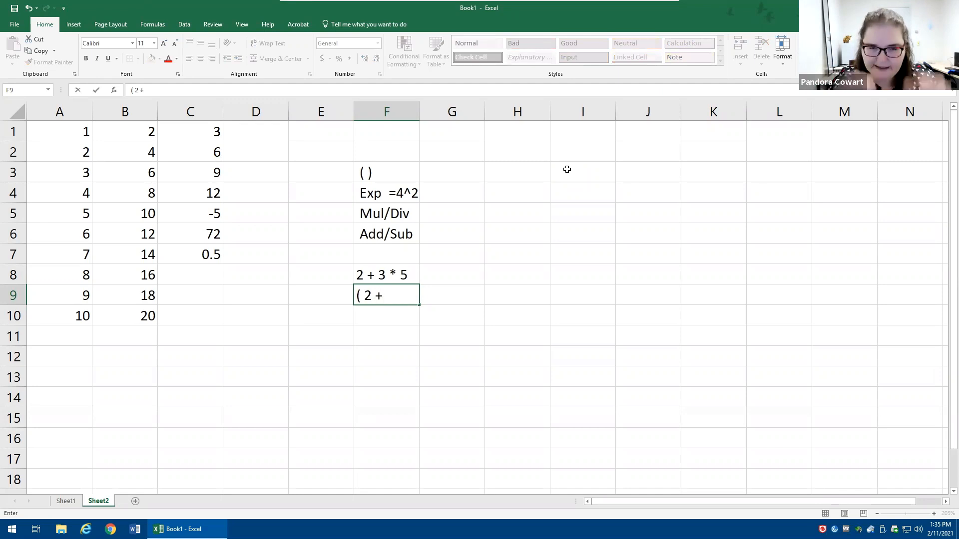
pyautogui.write(' 3)')
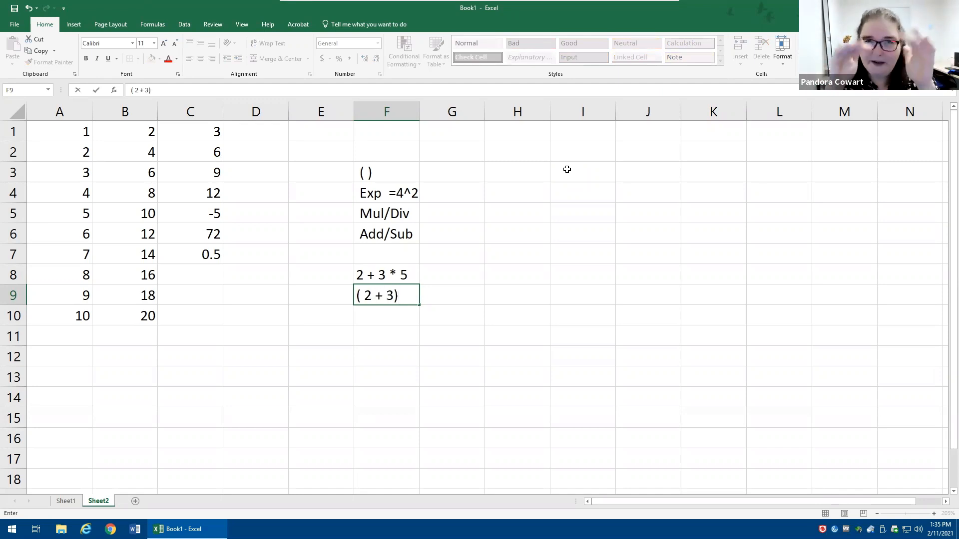
pyautogui.press('Left')
pyautogui.press('Right')
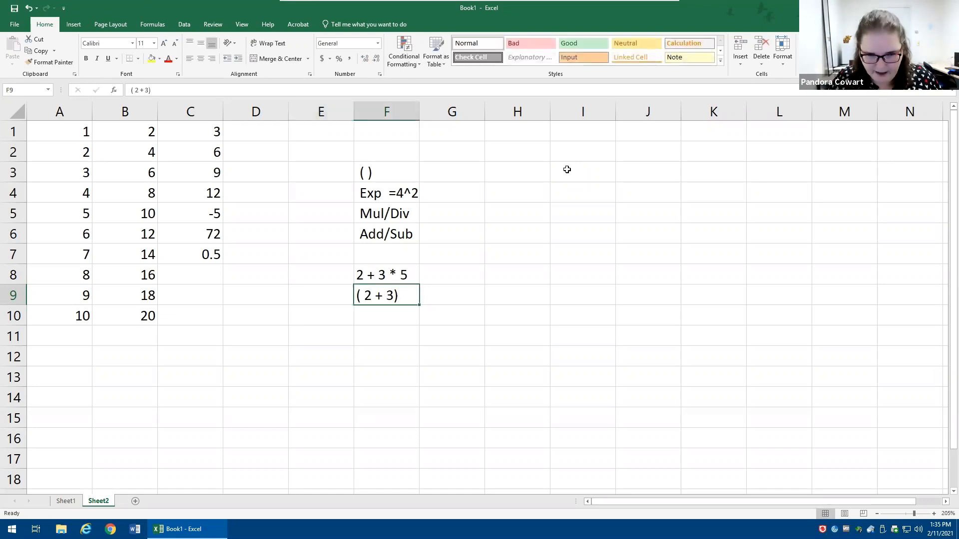
pyautogui.press('F2')
pyautogui.press('Left')
pyautogui.write(')')
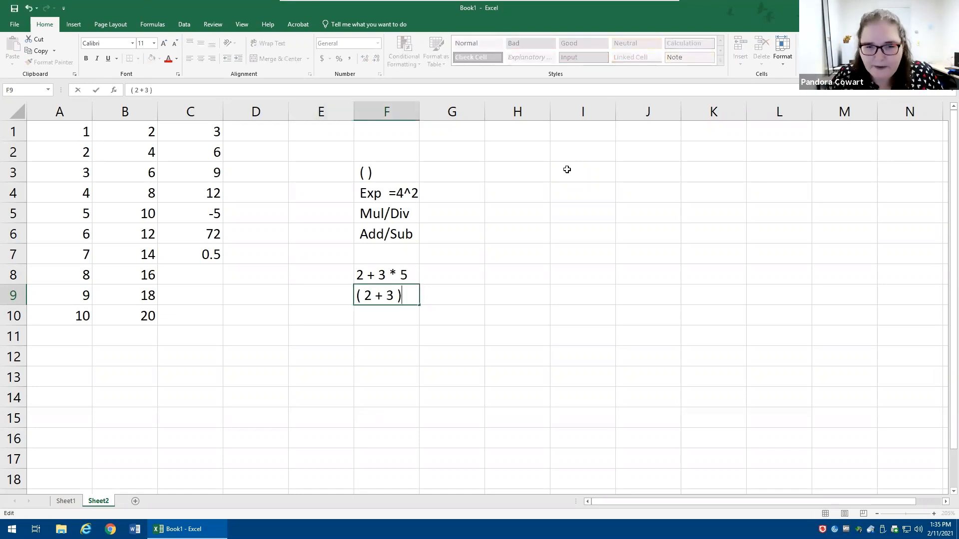
pyautogui.write(' *5')
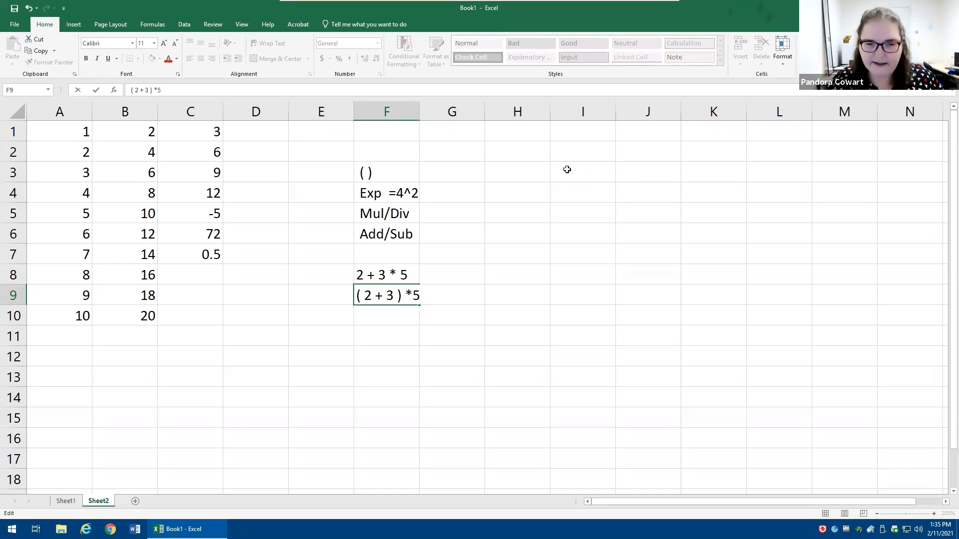
pyautogui.press('Return')
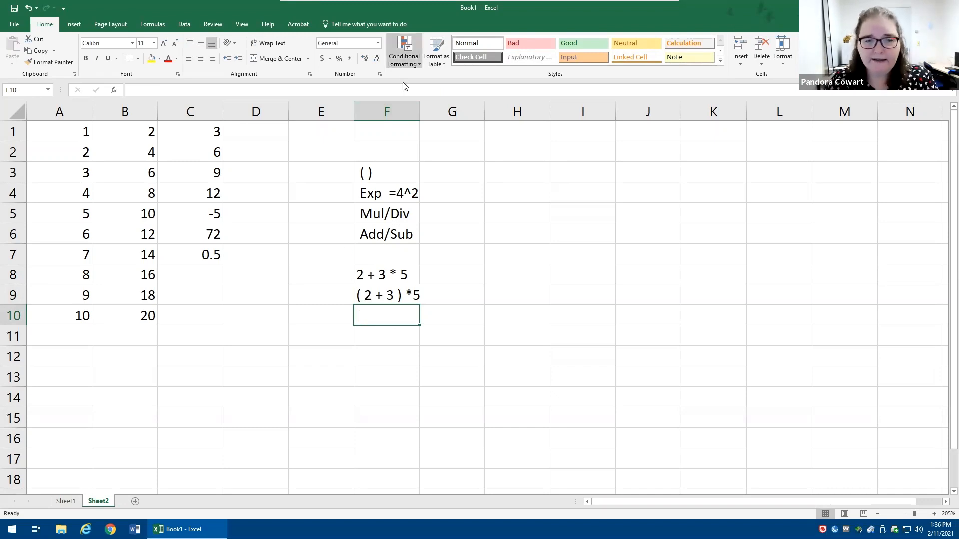
# Step: Draw annotation arrows from the expressions in F8 and F9 to C8 and C9, and enter the formula =2+3*5 in cell C8
pyautogui.moveTo(351, 277); pyautogui.dragTo(225, 276)
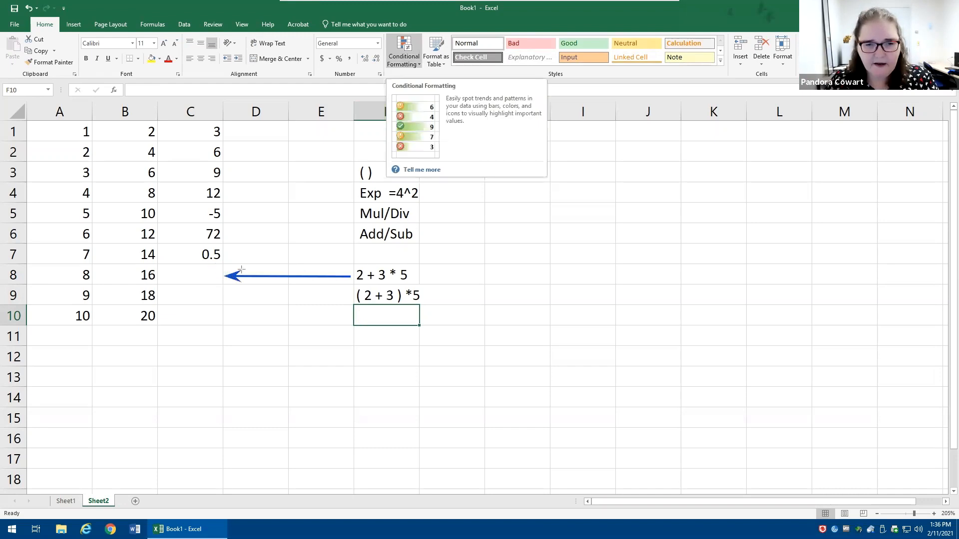
pyautogui.moveTo(352, 294); pyautogui.dragTo(224, 293)
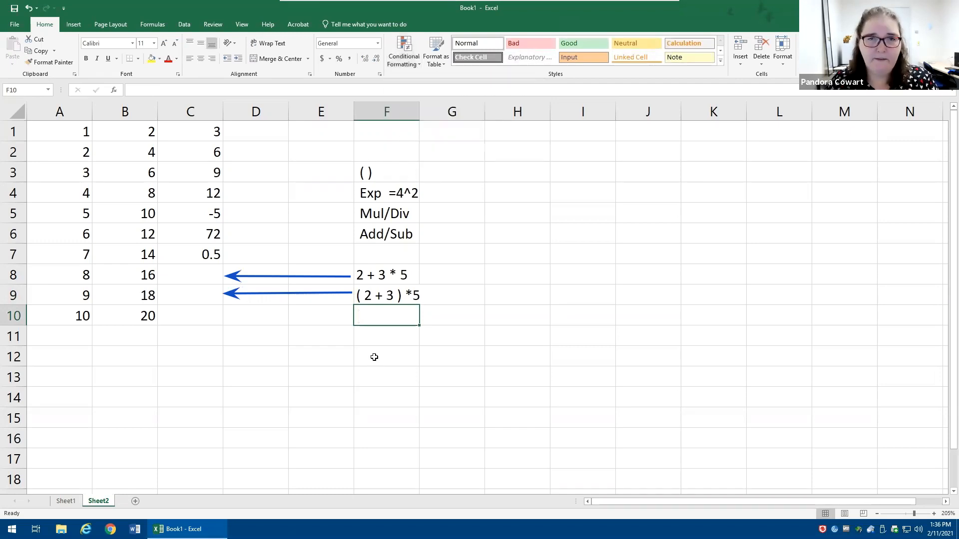
pyautogui.click(205, 273)
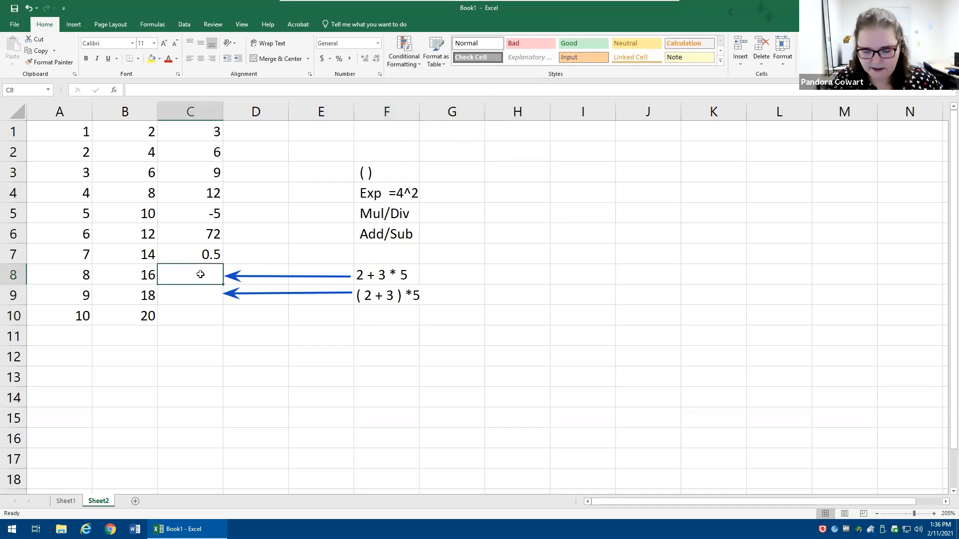
pyautogui.write('=')
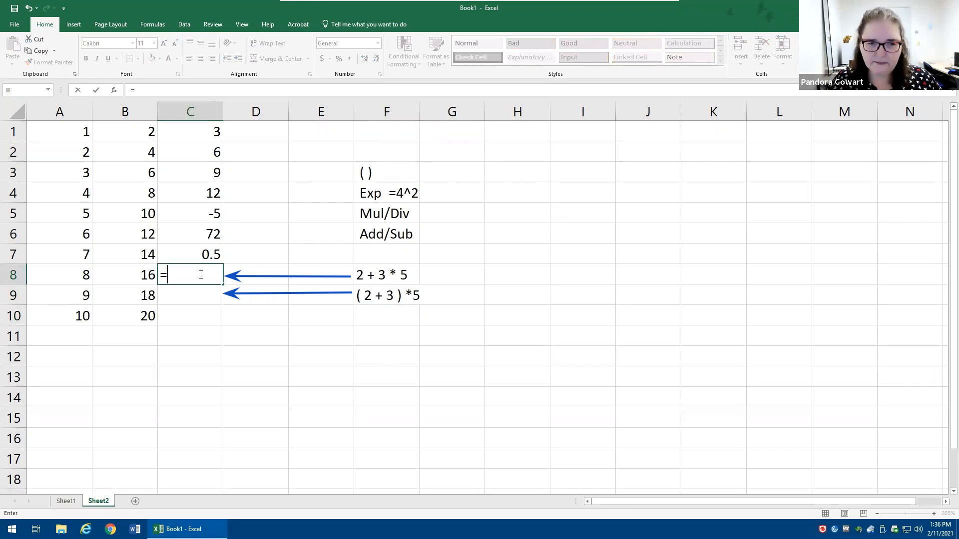
pyautogui.write('2+3*5')
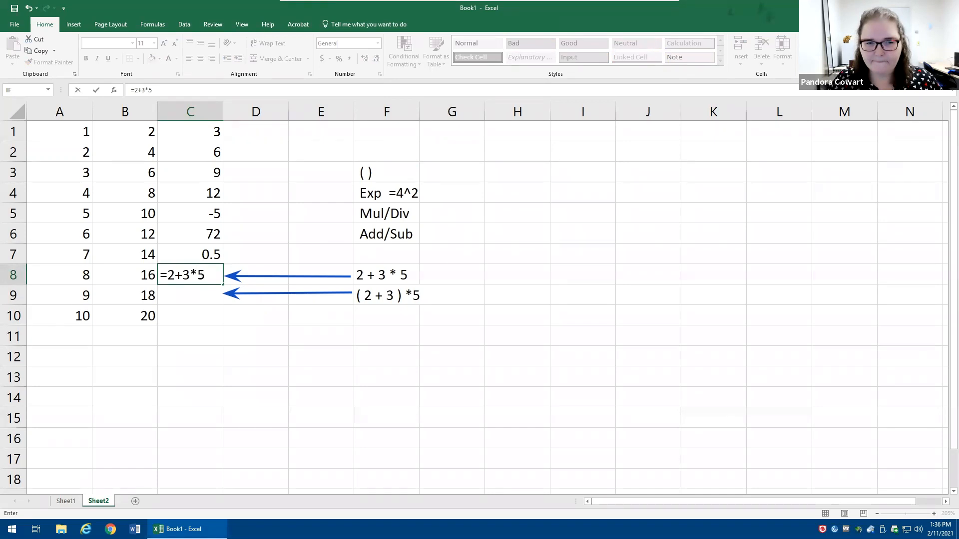
pyautogui.moveTo(607, 4)
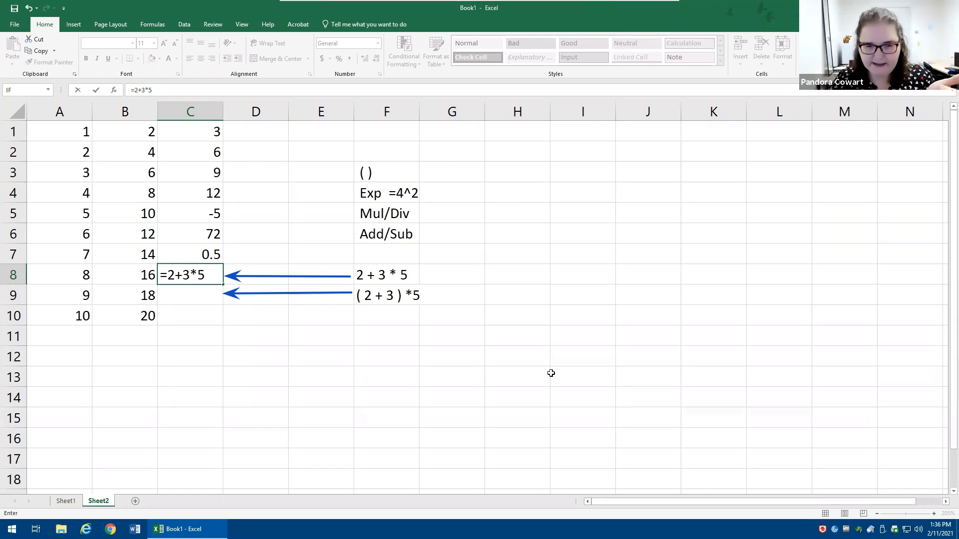
pyautogui.press('Return')
# Step: Enter the formula =(2+3)*5 in cell C9
pyautogui.write('=(')
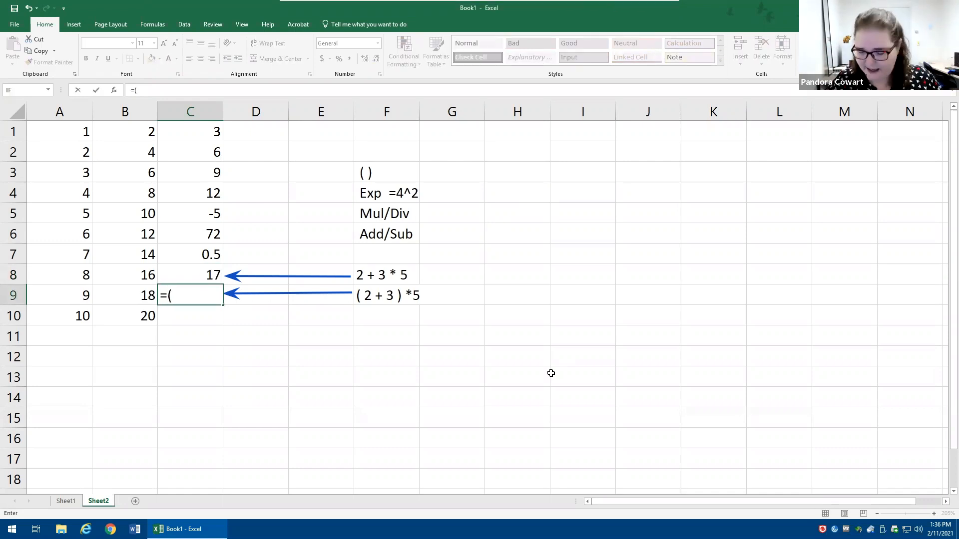
pyautogui.write('2+3)*5')
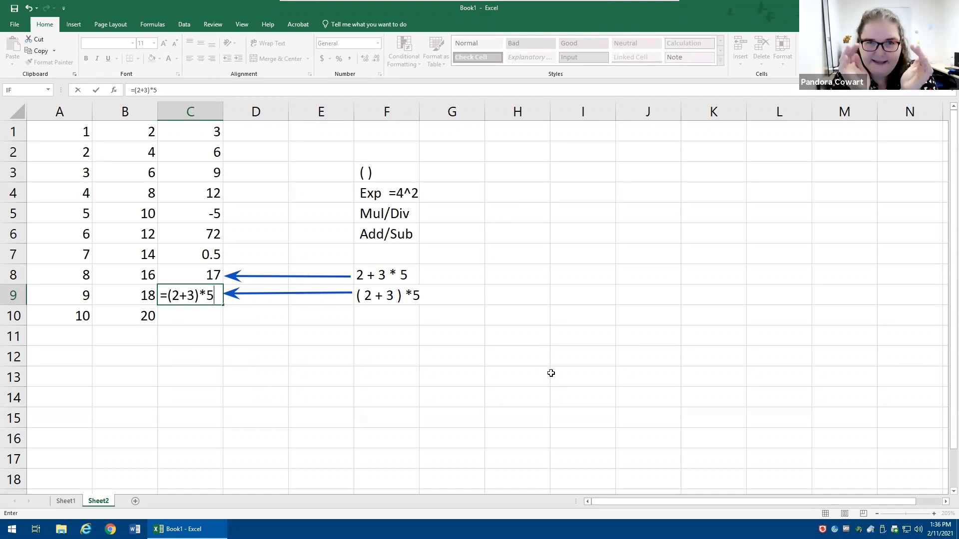
pyautogui.hotkey('ctrl', 'Return')
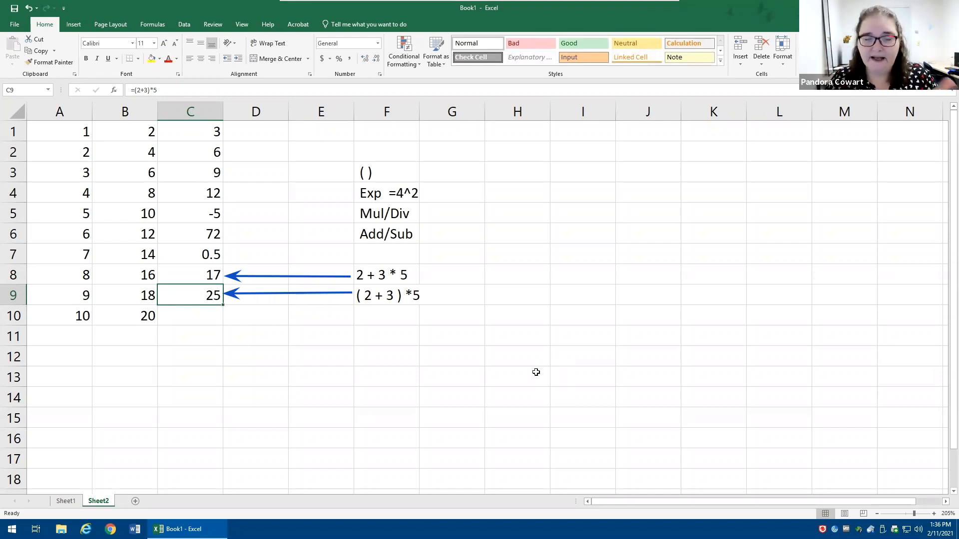
# Step: Add parentheses around the multiplication in cell F8 so the expression reads 2 + ( 3 * 5 )
pyautogui.doubleClick(380, 274)
pyautogui.write('(')
pyautogui.press('End')
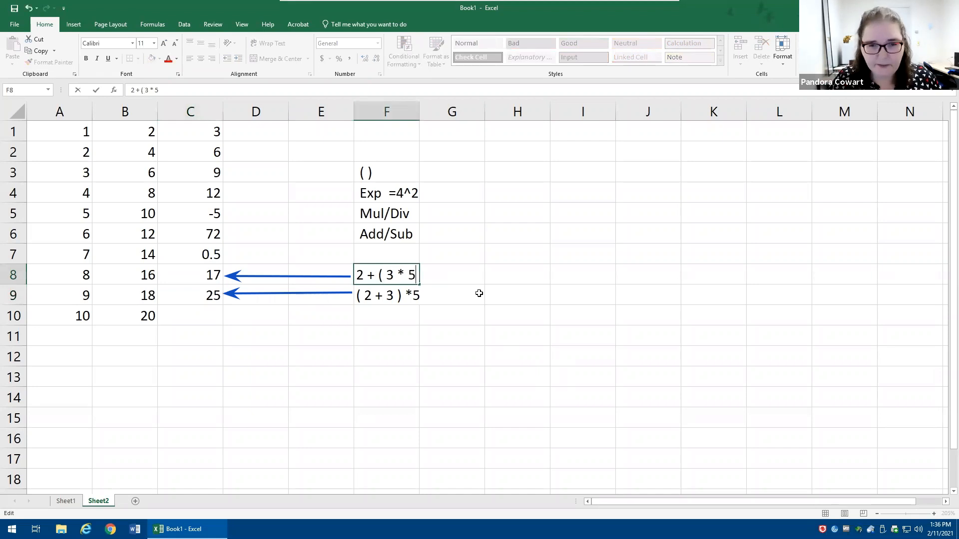
pyautogui.write(')')
pyautogui.hotkey('ctrl', 'Return')
pyautogui.press('Down')
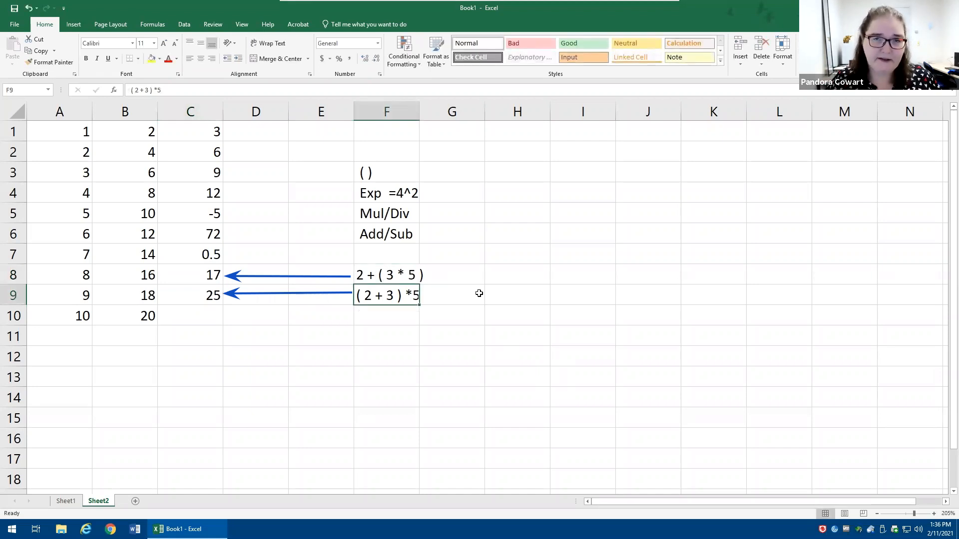
# Step: Delete the whole of column F with the order-of-operations list and example expressions
pyautogui.click(406, 368)
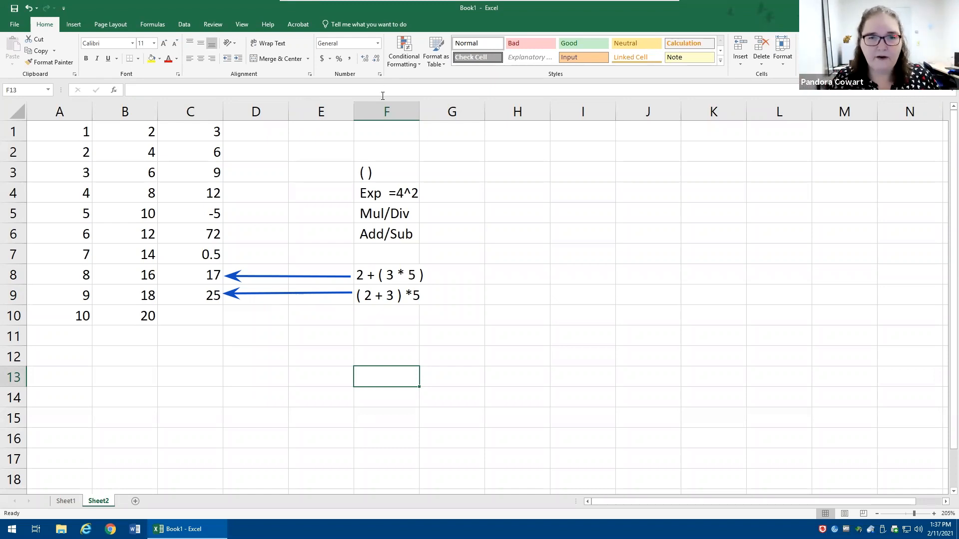
pyautogui.rightClick(384, 111)
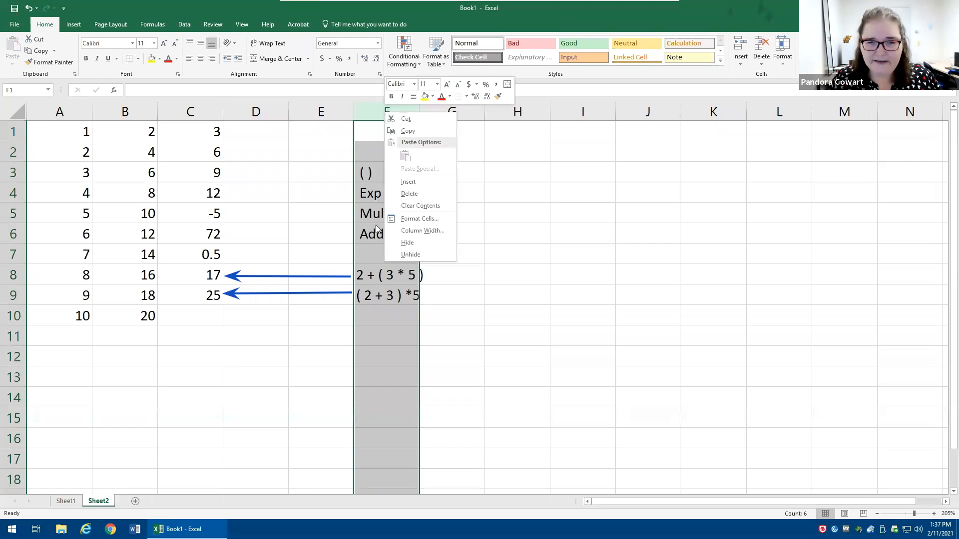
pyautogui.click(403, 194)
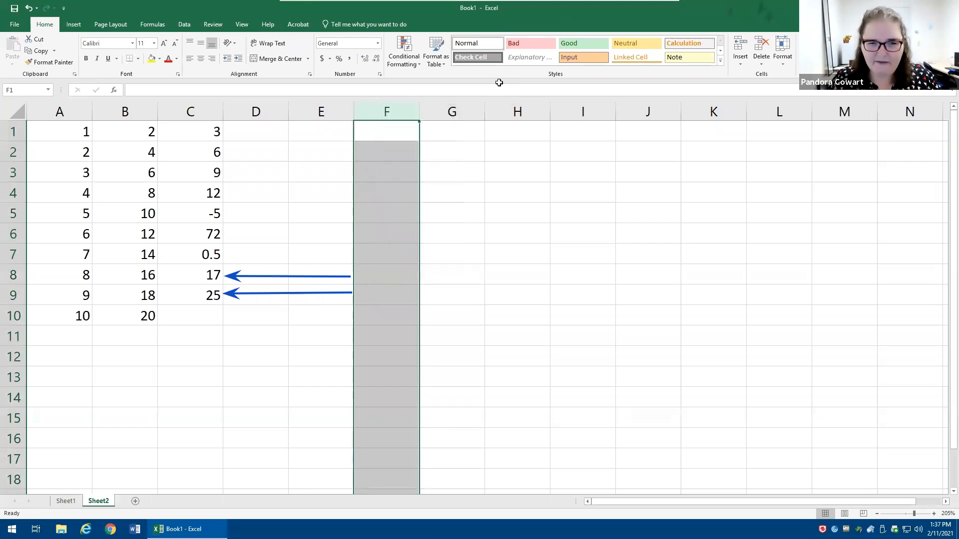
# Step: Enter 2/11 without an equals sign in cell C10
pyautogui.click(191, 321)
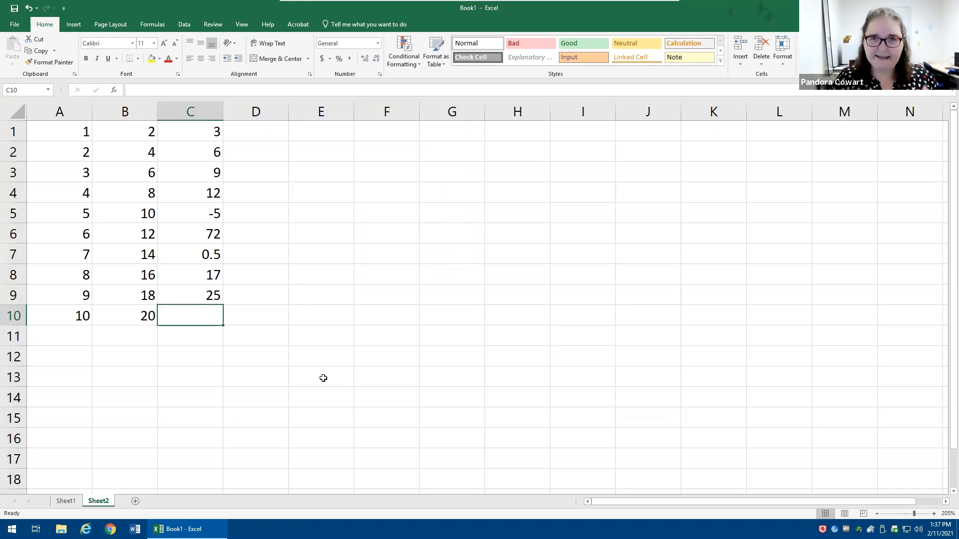
pyautogui.write('2/11')
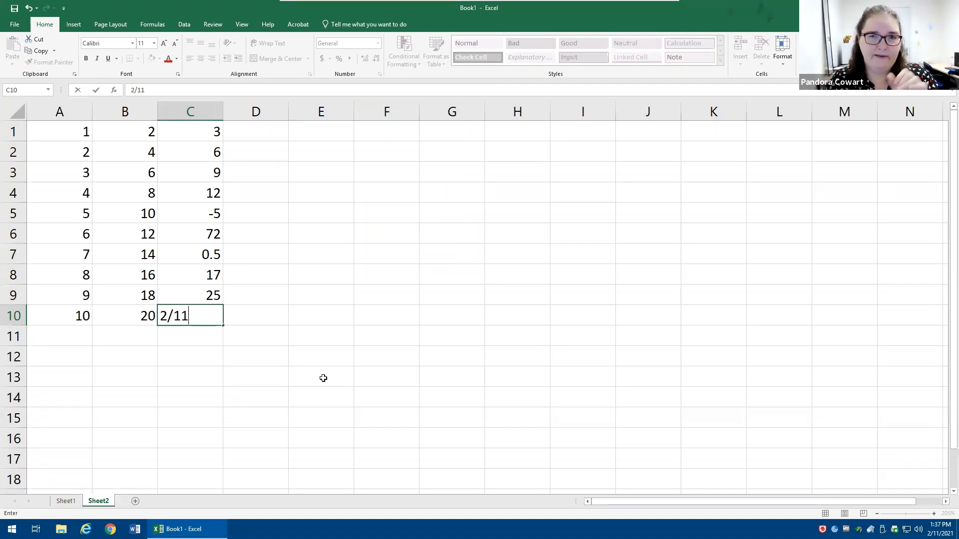
pyautogui.press('Return')
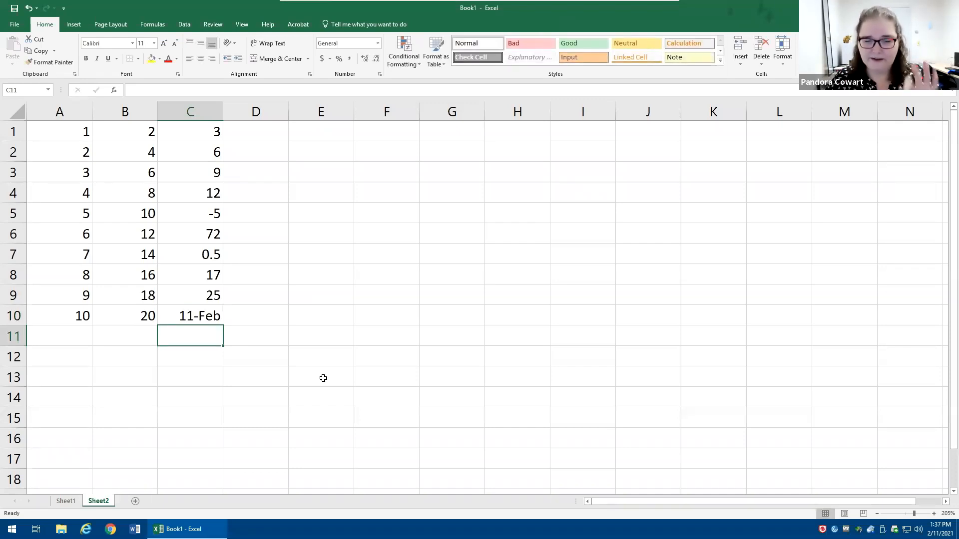
# Step: Try the division formula =2/11 in cell C11, and clear that cell again
pyautogui.write('=2')
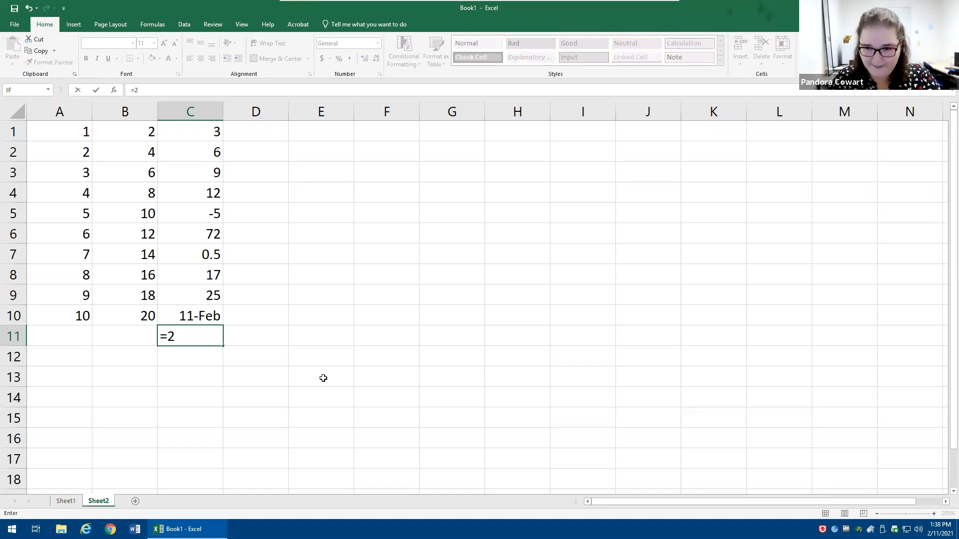
pyautogui.write('/11')
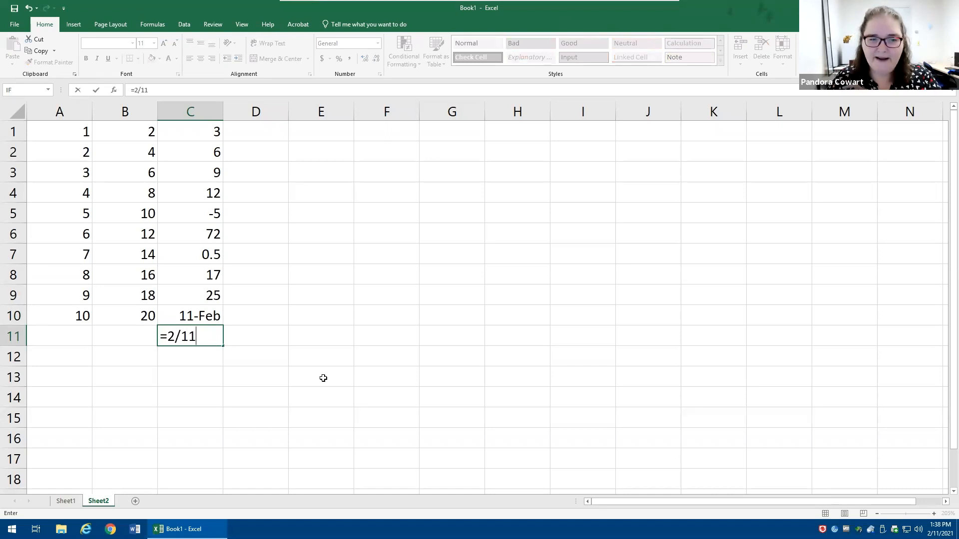
pyautogui.press('Return')
pyautogui.press('Up')
pyautogui.press('Delete')
pyautogui.press('Up')
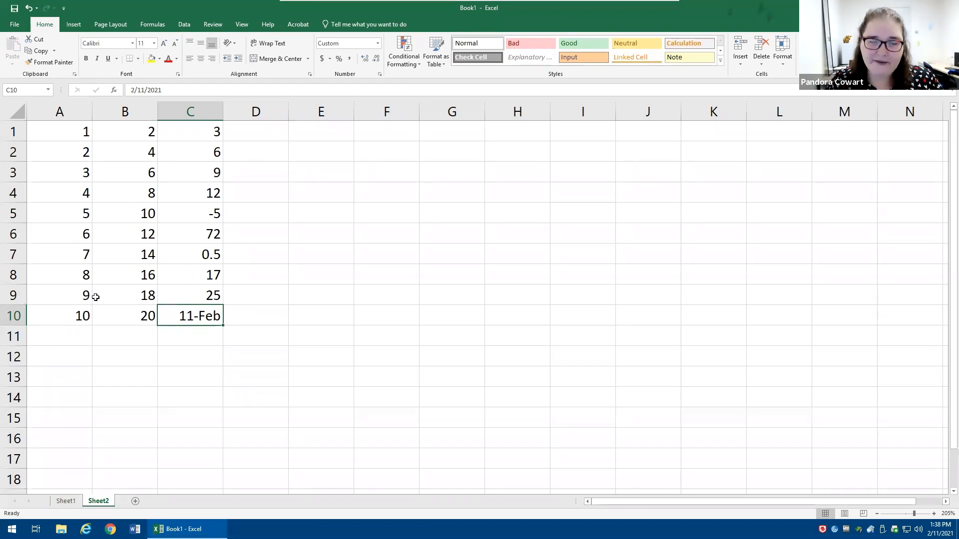
# Step: Select column A and point an annotation arrow at its average, count and sum in the status bar
pyautogui.click(60, 111)
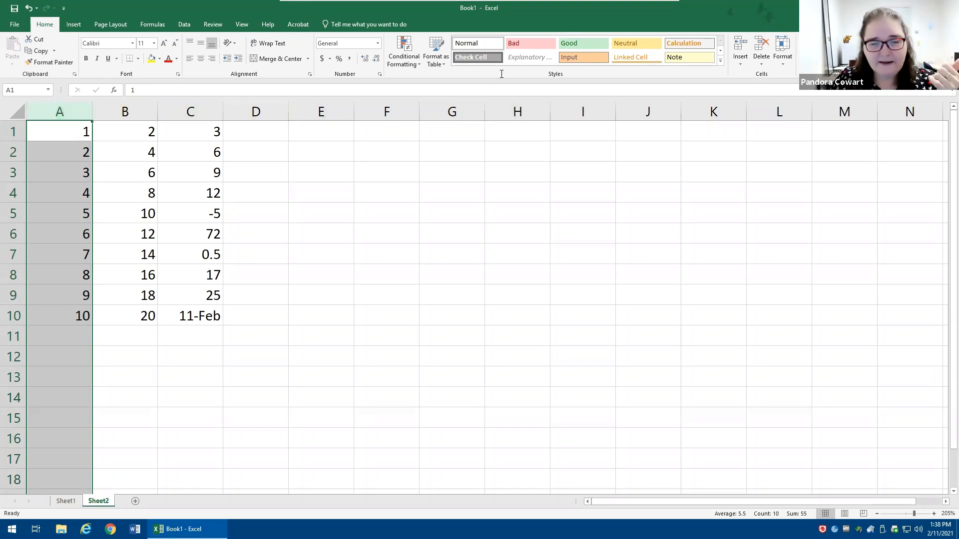
pyautogui.moveTo(549, 356); pyautogui.dragTo(714, 495)
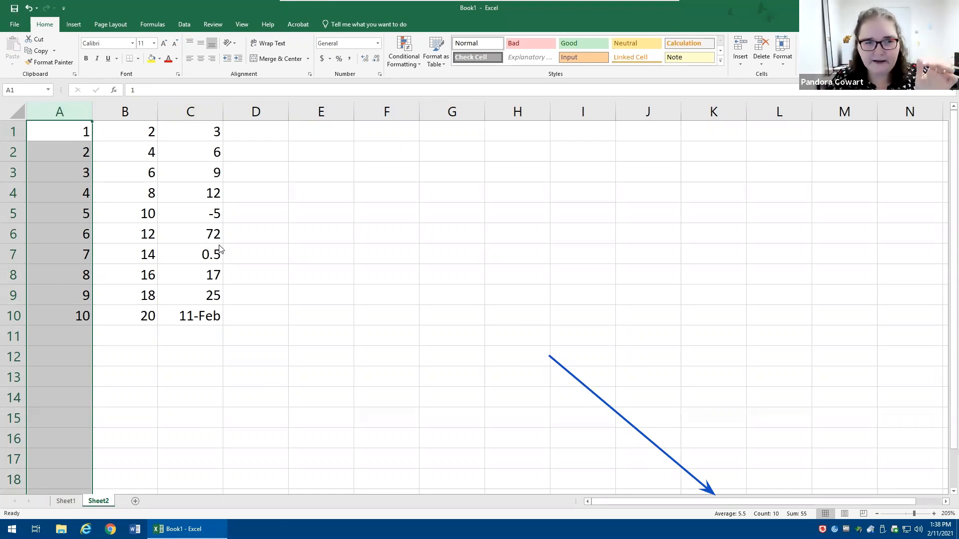
# Step: Select cell ranges across columns A and B, finishing with A3:B3, to check their average, count and sum
pyautogui.moveTo(76, 157); pyautogui.dragTo(128, 185)
pyautogui.click(105, 226)
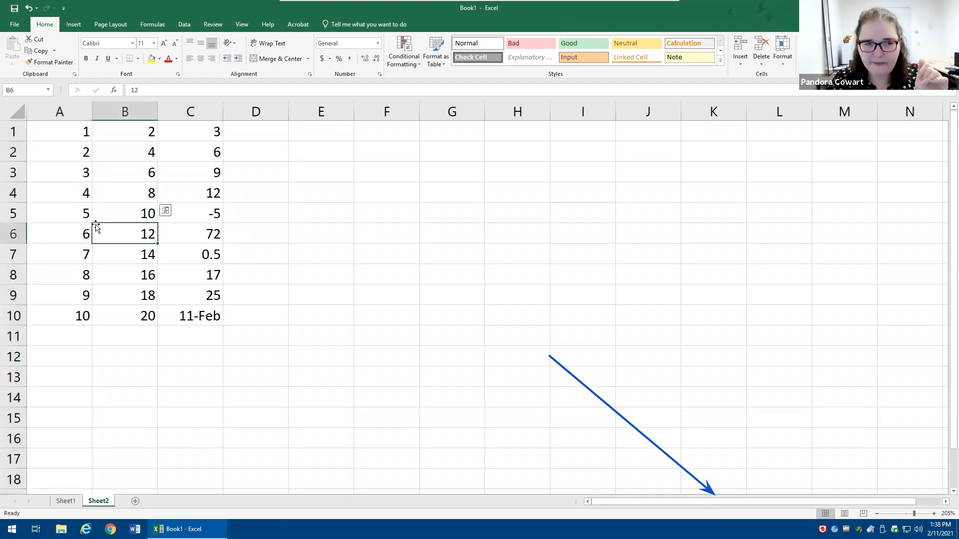
pyautogui.click(231, 190)
pyautogui.click(211, 165)
pyautogui.moveTo(64, 157); pyautogui.dragTo(135, 152)
pyautogui.moveTo(83, 175); pyautogui.dragTo(149, 178)
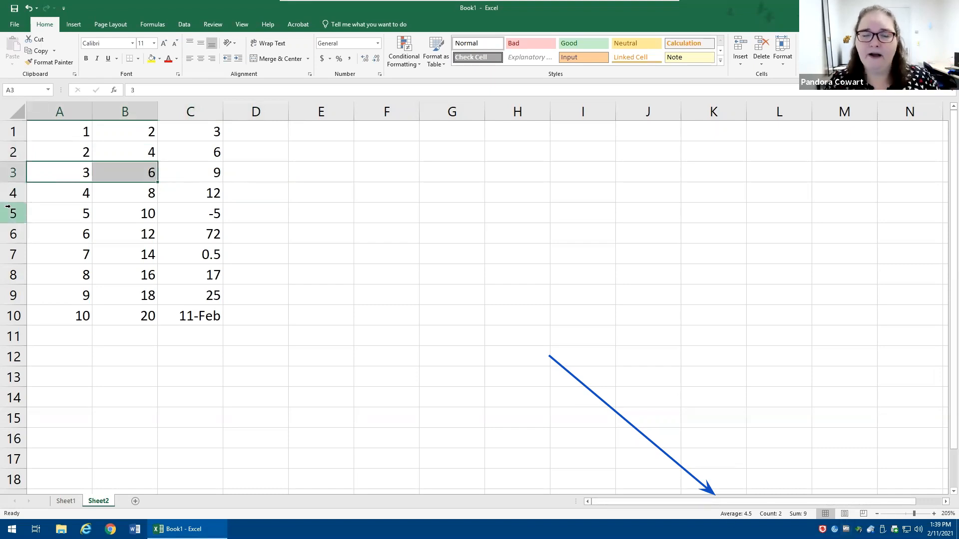
# Step: Apply the Accounting number format to column A and centre the values in column B
pyautogui.click(57, 113)
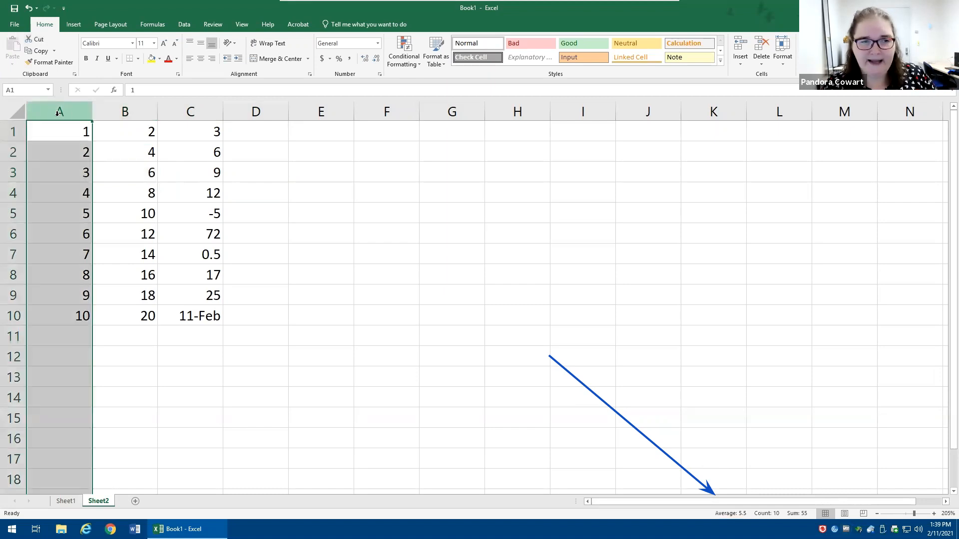
pyautogui.click(322, 59)
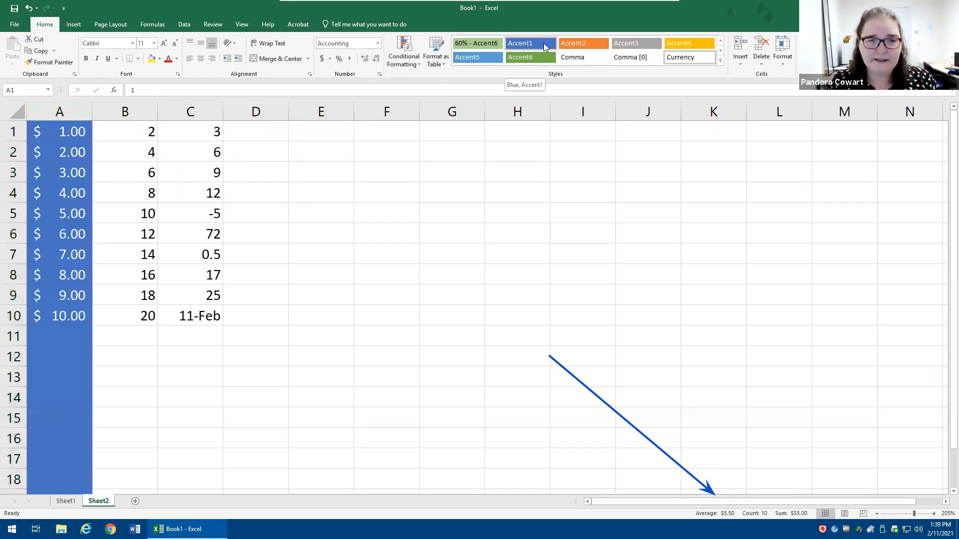
pyautogui.click(136, 112)
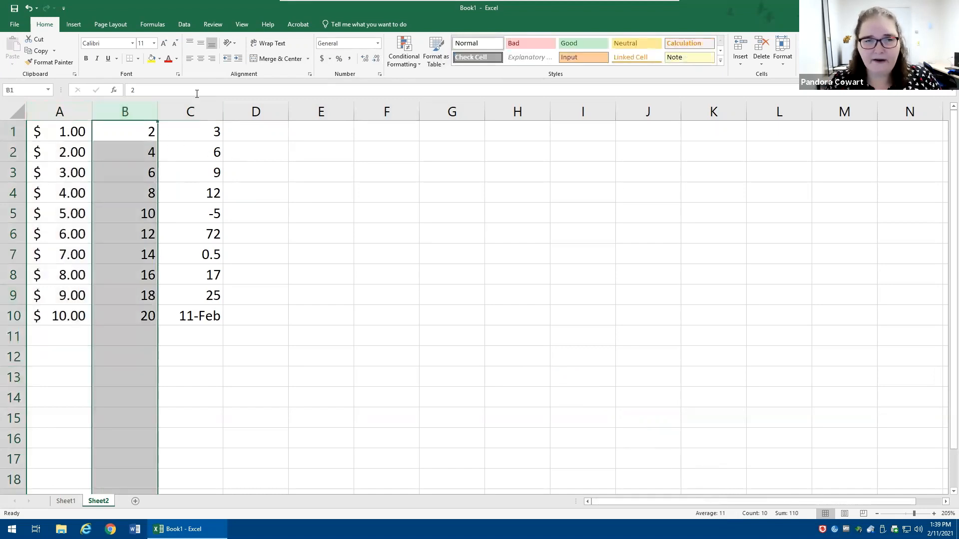
pyautogui.click(201, 58)
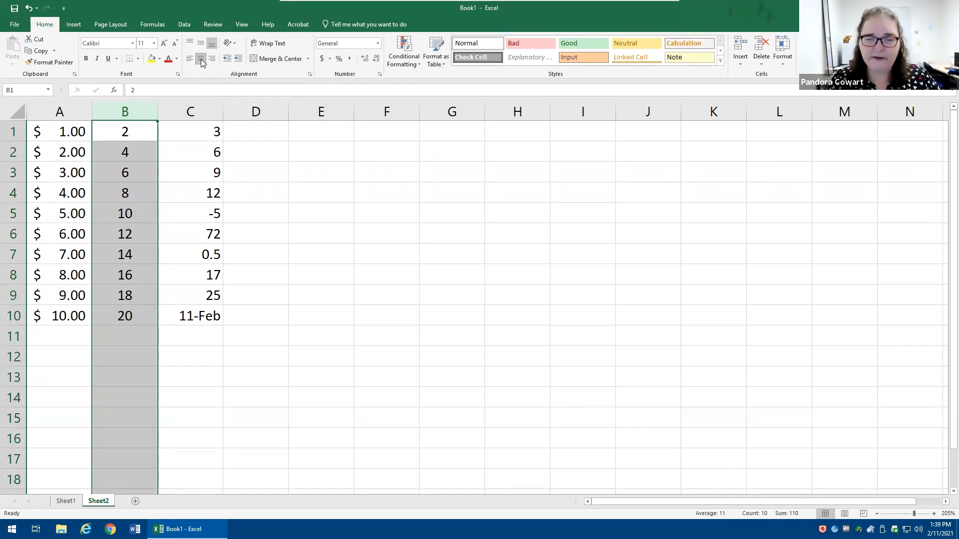
# Step: Re-enter the formula =A1 + B1 in cell C1, and open the formula in C2 for editing and cancel
pyautogui.click(180, 134)
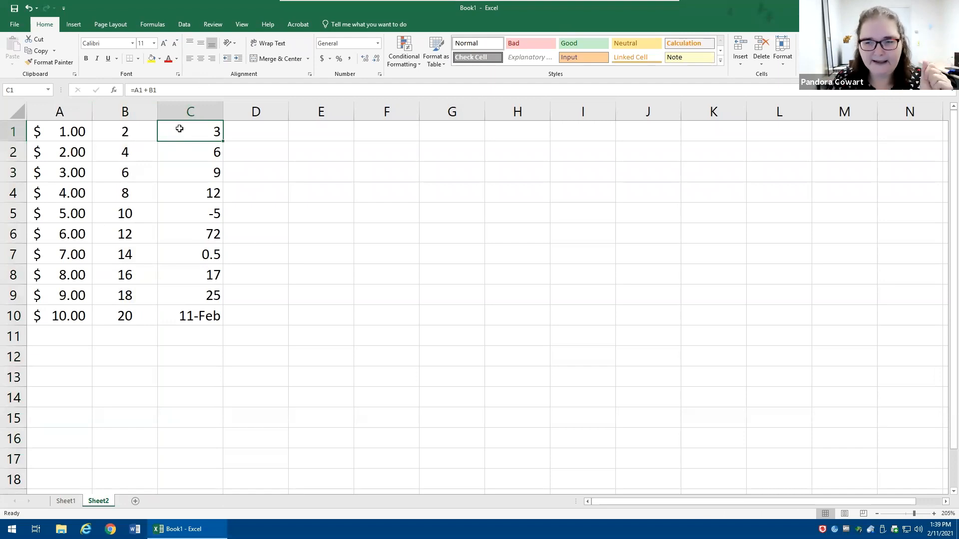
pyautogui.doubleClick(180, 128)
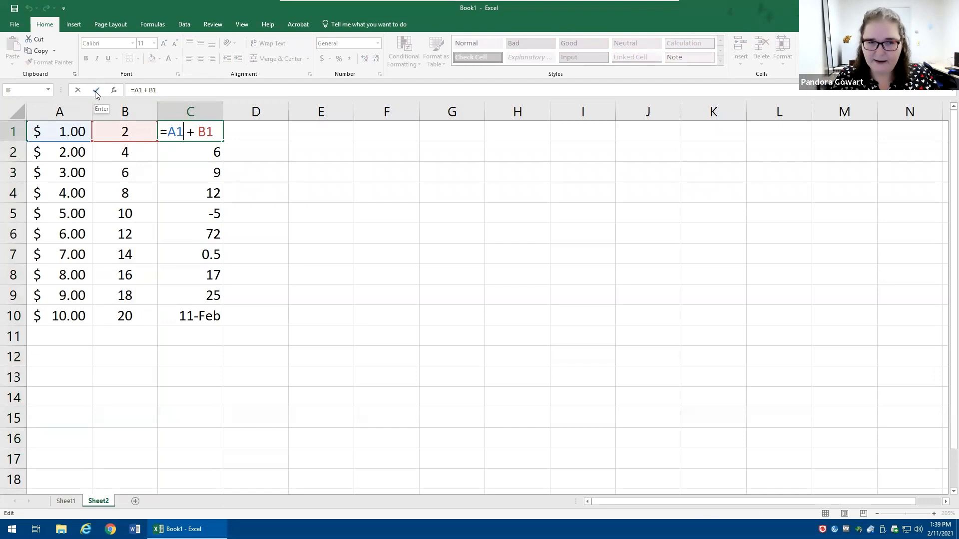
pyautogui.press('Return')
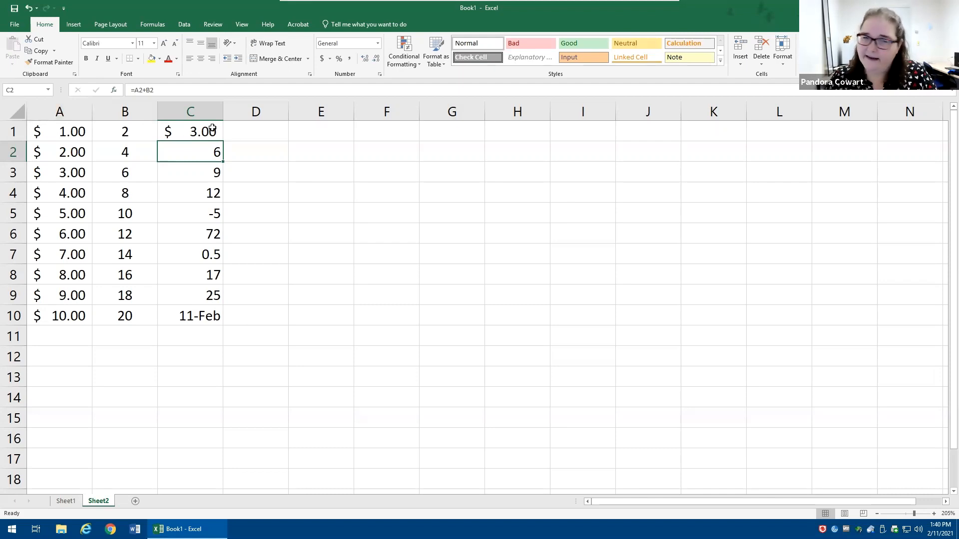
pyautogui.doubleClick(203, 155)
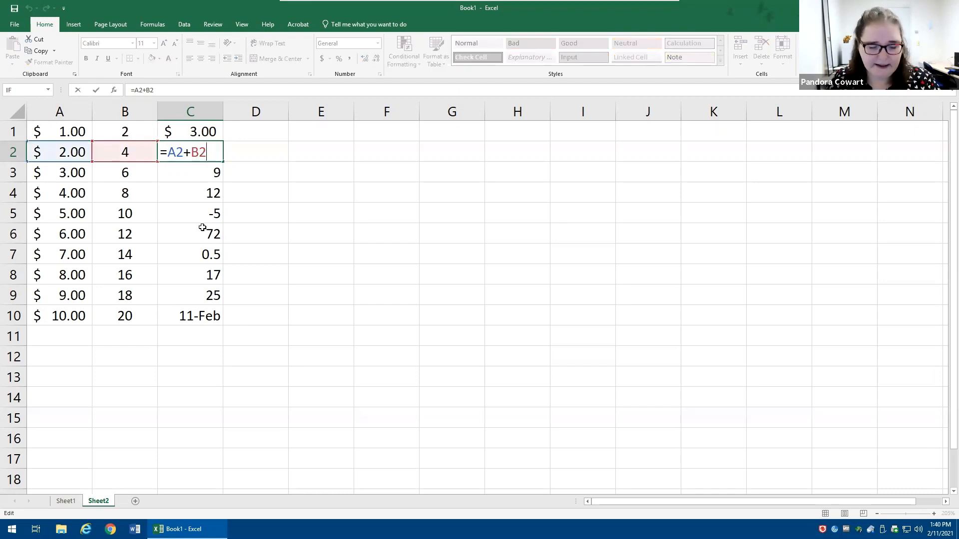
pyautogui.press('Escape')
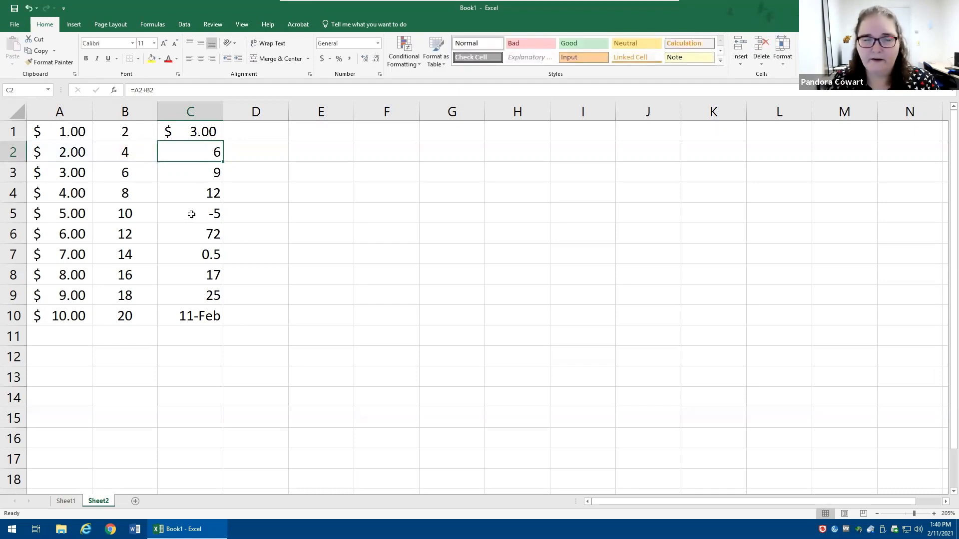
# Step: Apply the Accounting number format to the whole of column C, comparing it with the Currency format
pyautogui.click(199, 114)
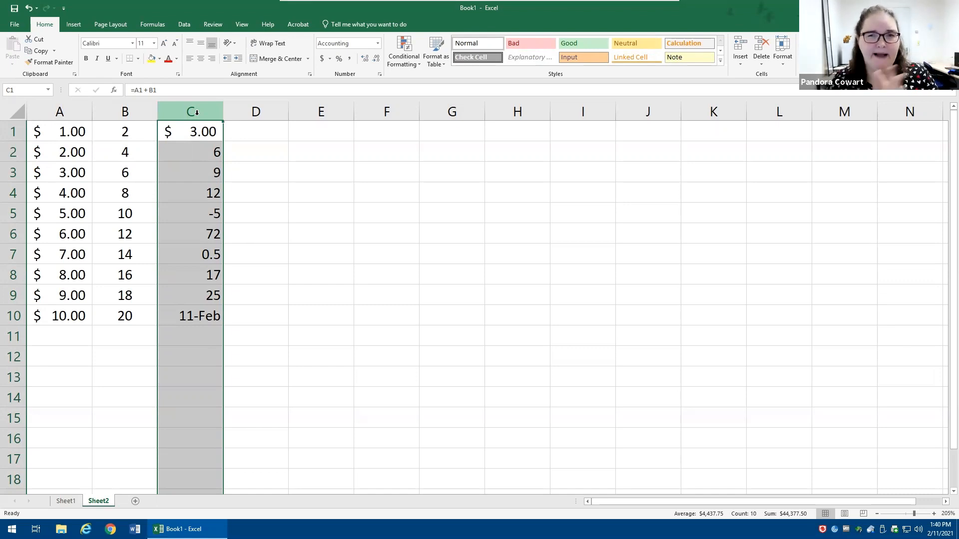
pyautogui.click(322, 59)
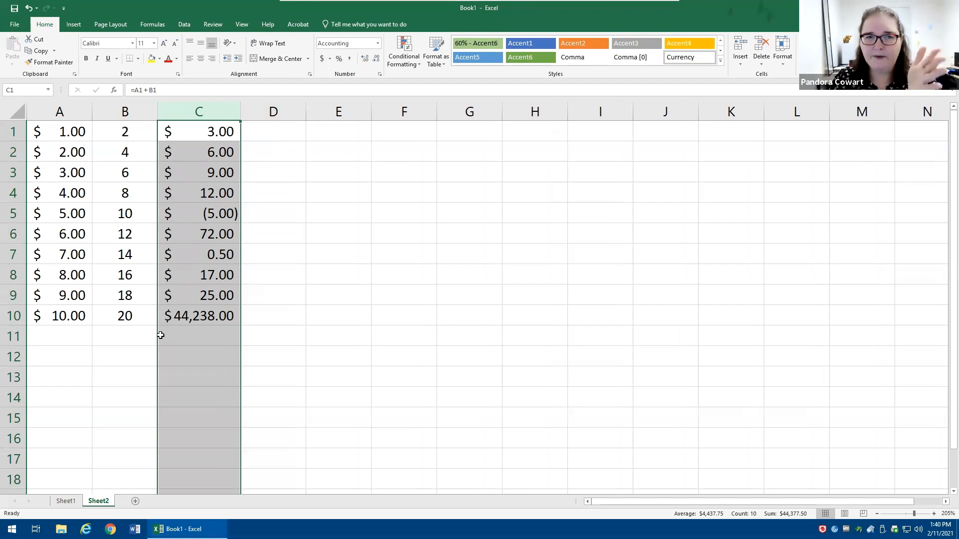
pyautogui.click(377, 43)
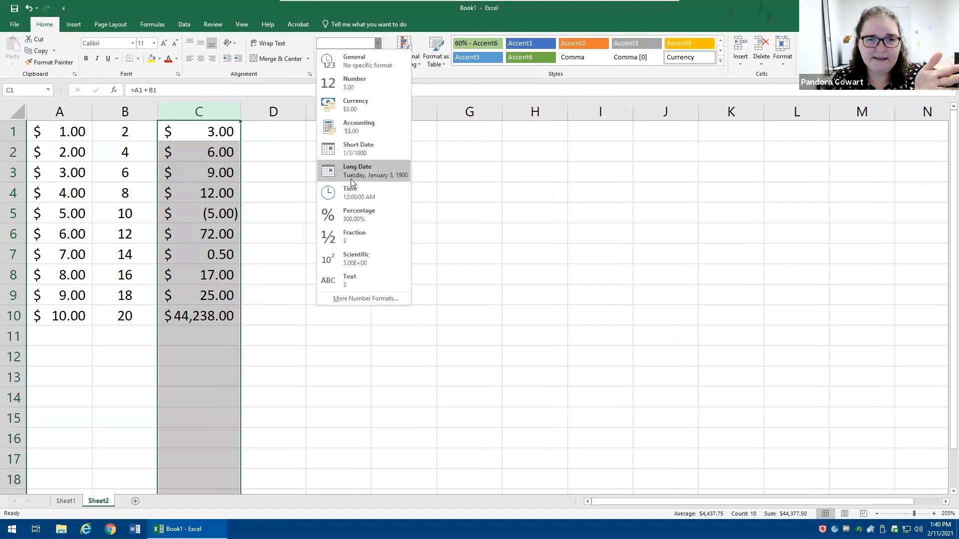
pyautogui.click(353, 104)
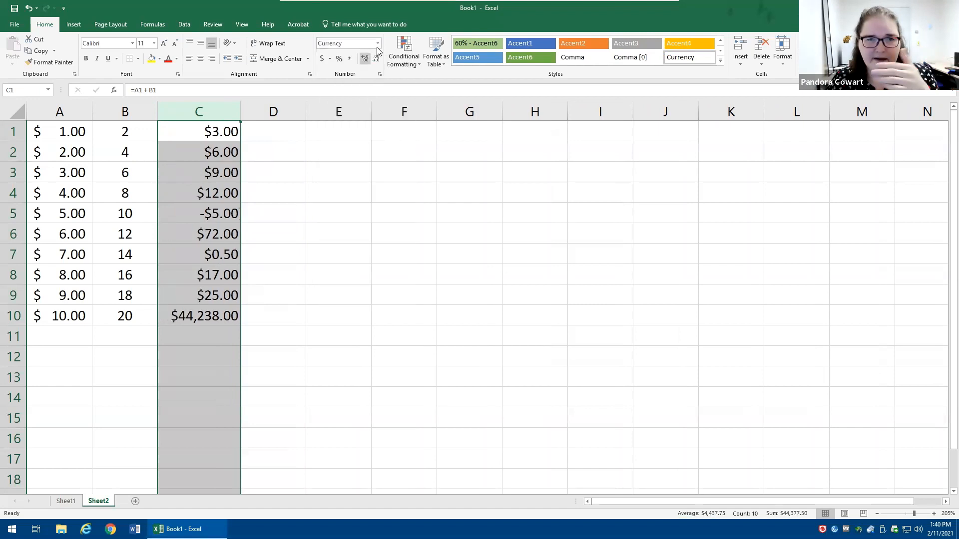
pyautogui.click(318, 61)
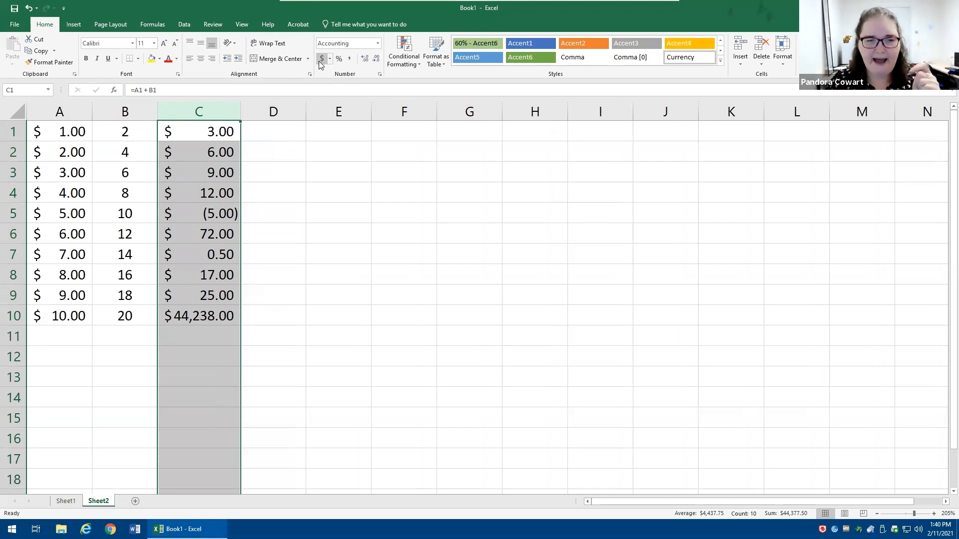
# Step: Change the number format of cell C10 to Short Date
pyautogui.click(195, 320)
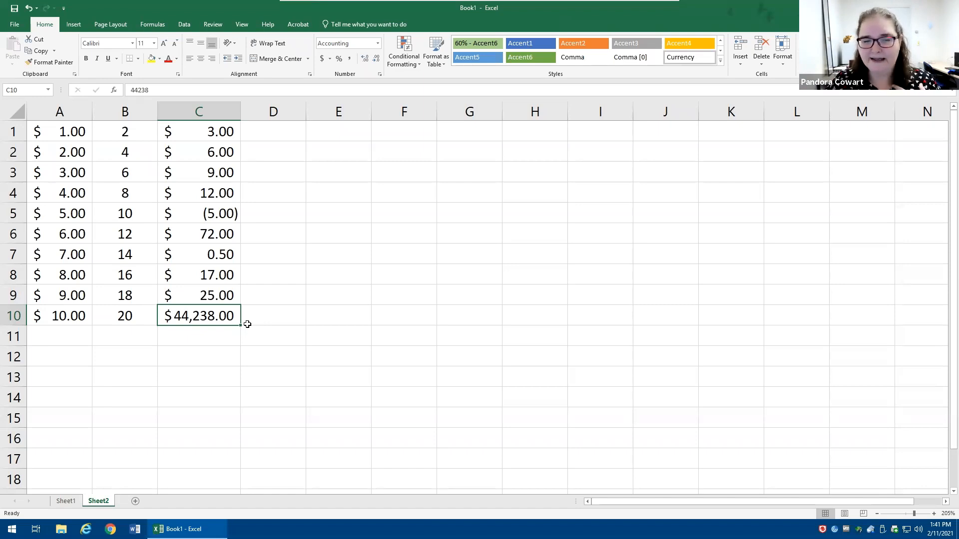
pyautogui.click(193, 113)
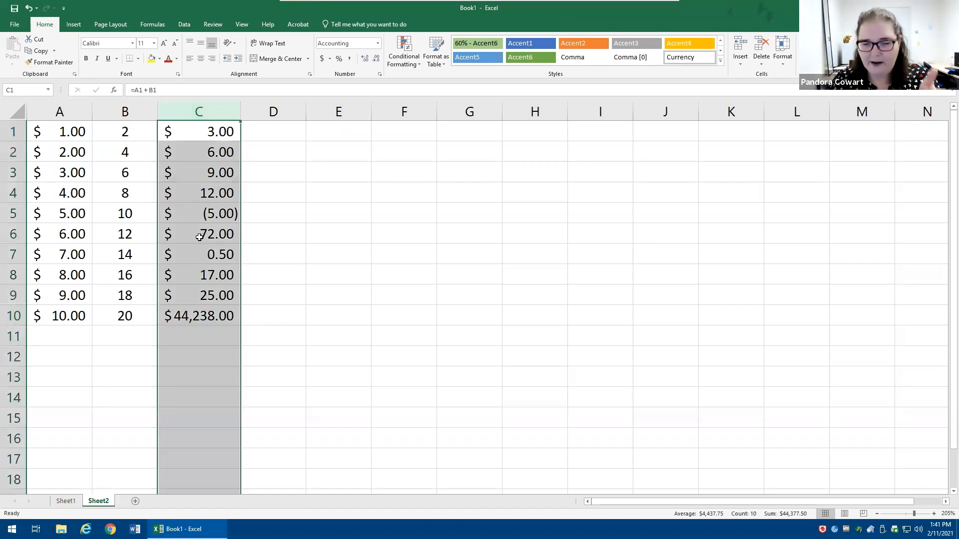
pyautogui.click(200, 314)
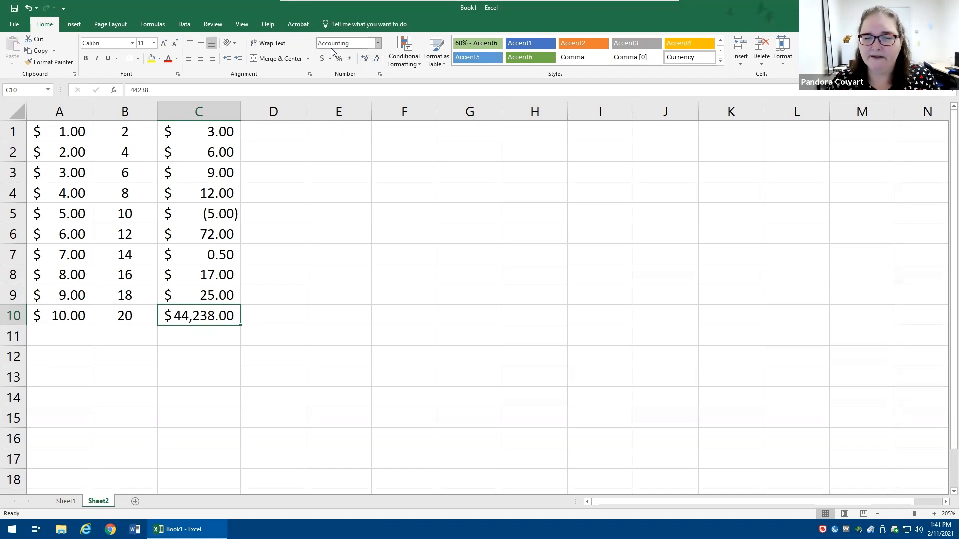
pyautogui.click(377, 45)
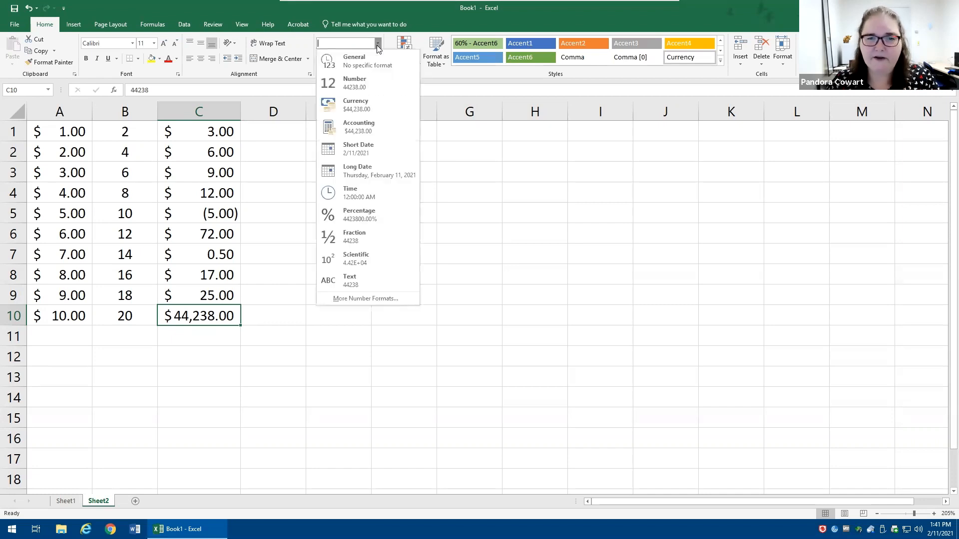
pyautogui.click(366, 153)
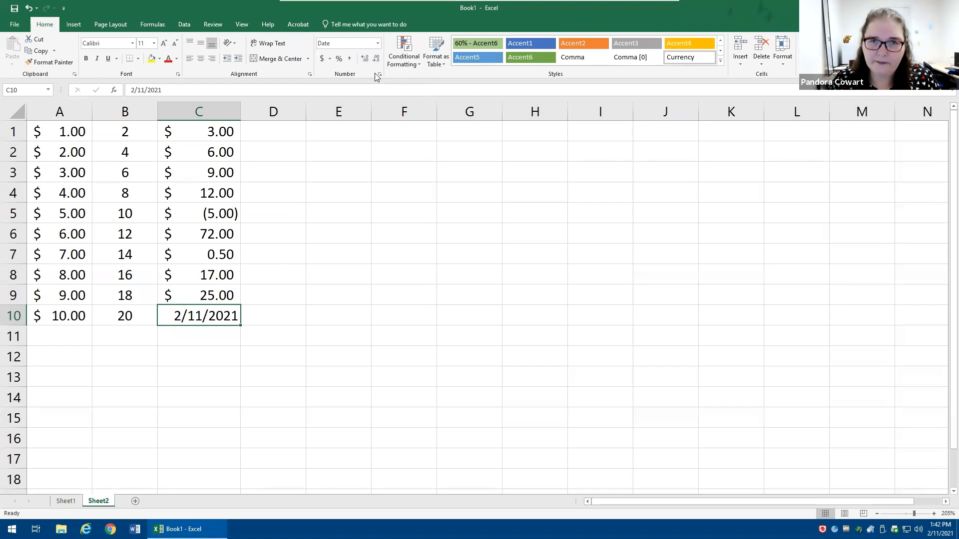
# Step: Preview several date types for cell C10 in the Format Cells dialog and apply the 14-Mar type
pyautogui.rightClick(210, 314)
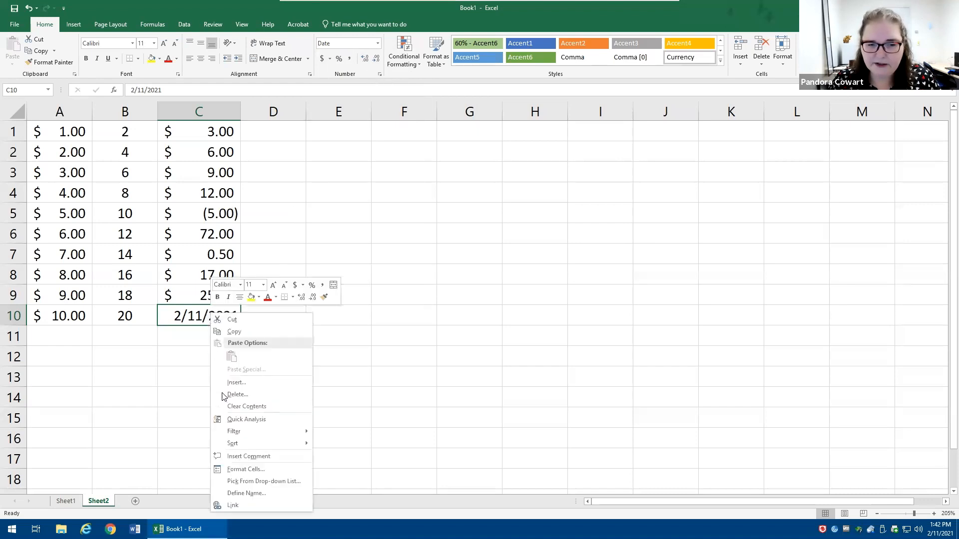
pyautogui.click(176, 319)
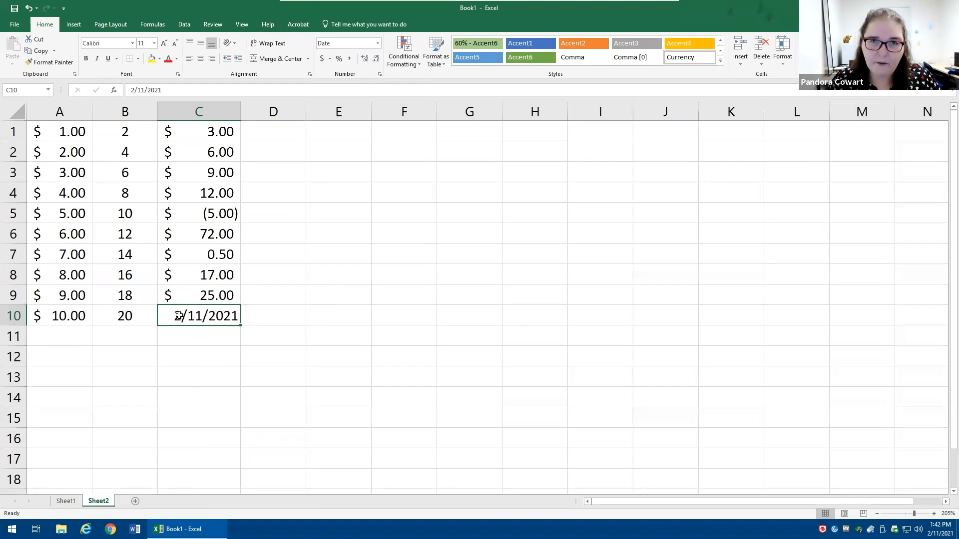
pyautogui.hotkey('ctrl', '1')
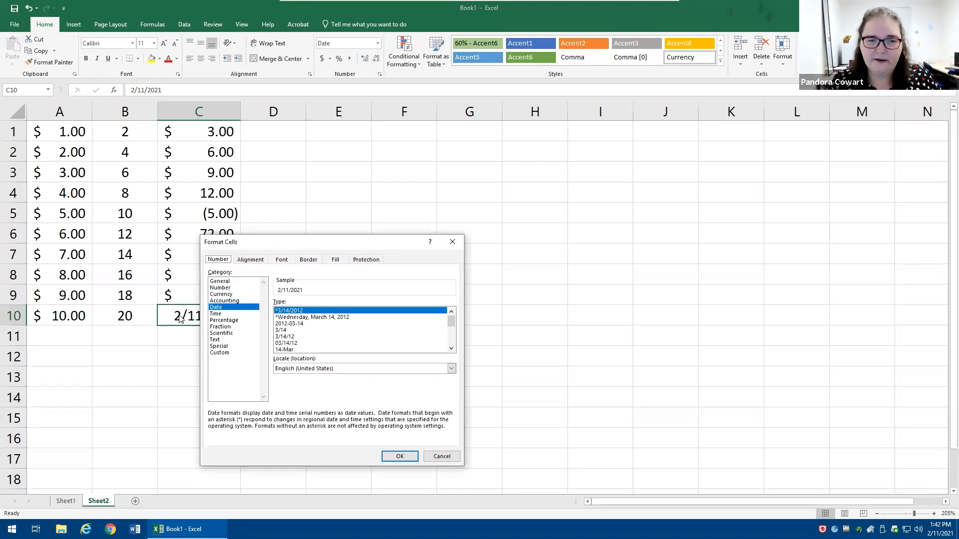
pyautogui.moveTo(317, 243); pyautogui.dragTo(385, 150)
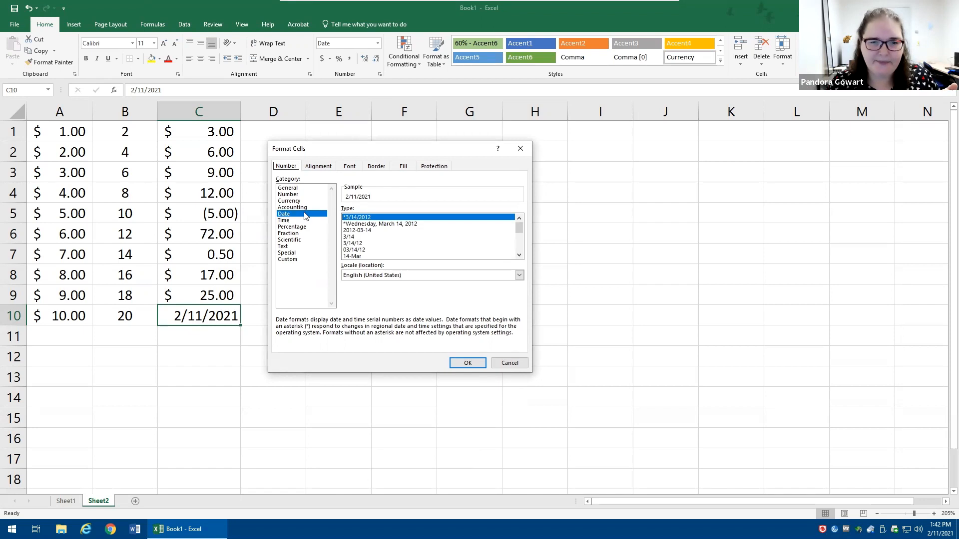
pyautogui.click(354, 256)
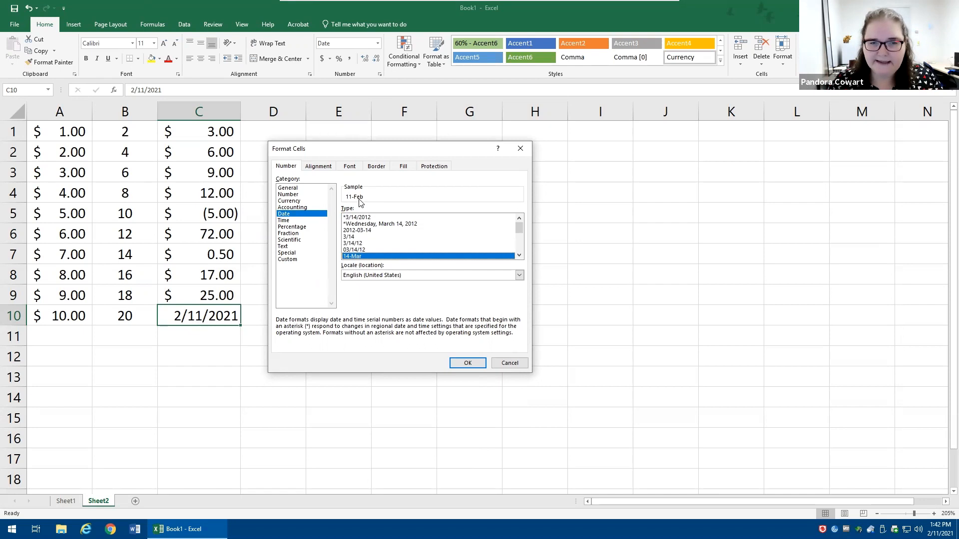
pyautogui.click(360, 218)
pyautogui.click(361, 231)
pyautogui.click(354, 244)
pyautogui.click(352, 257)
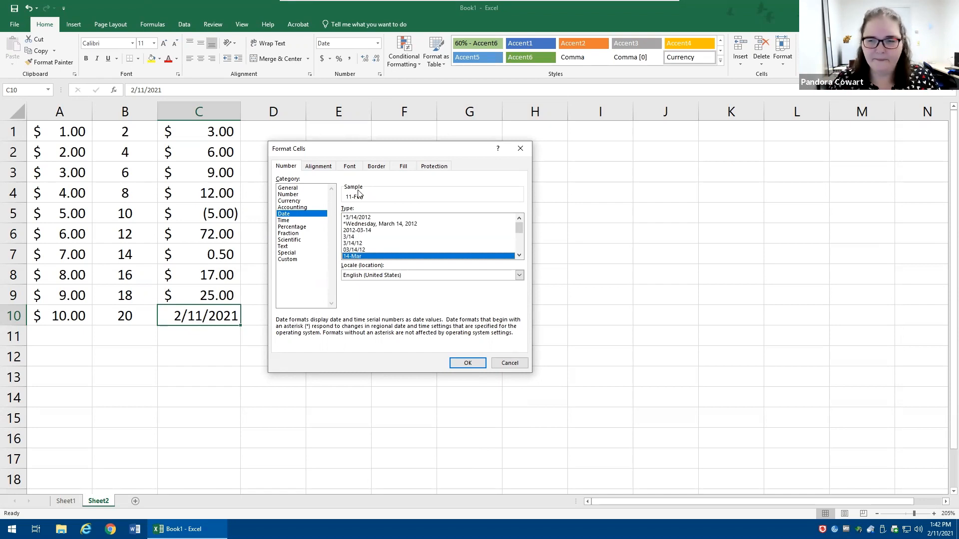
pyautogui.click(466, 368)
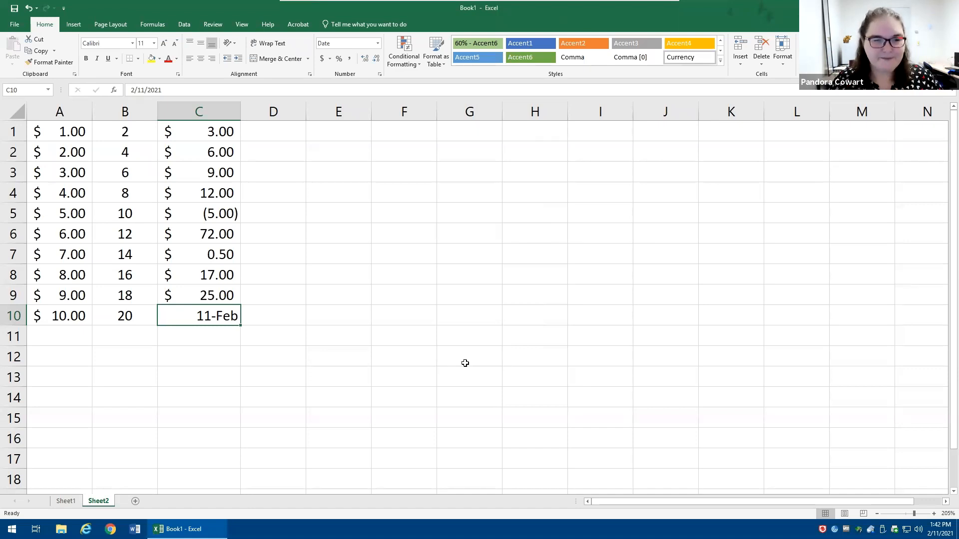
pyautogui.click(348, 186)
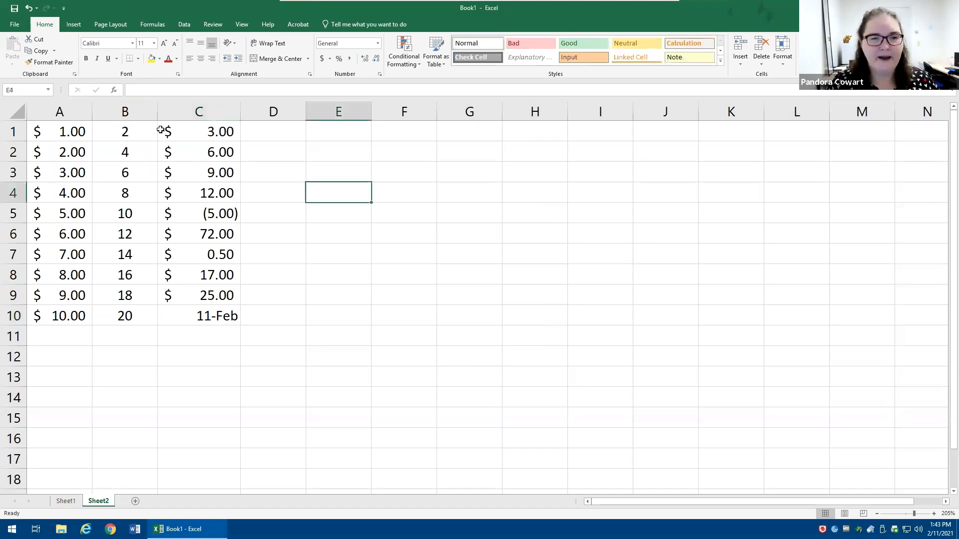
# Step: Open and re-enter the formula in C1 while staying on that cell, and step down column C to C5 to view its formula
pyautogui.click(188, 132)
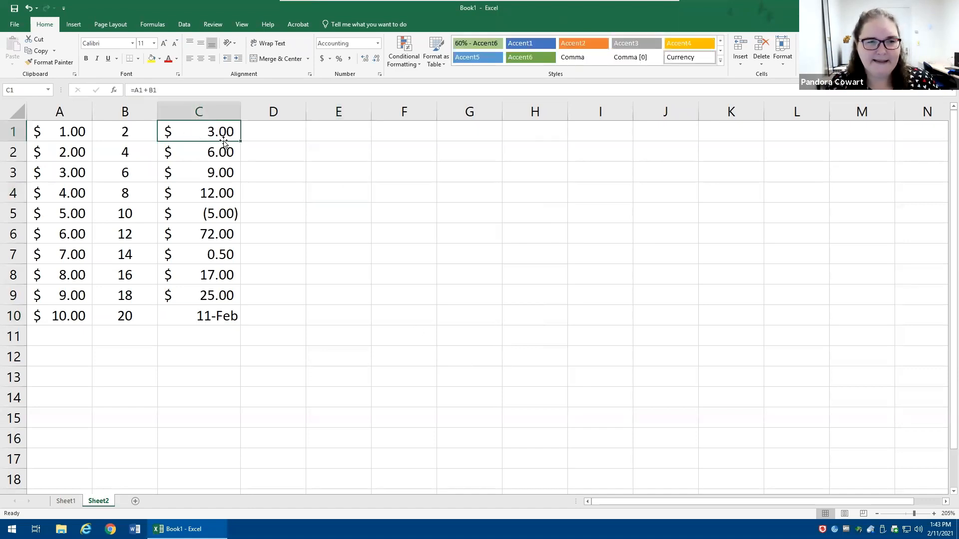
pyautogui.doubleClick(188, 132)
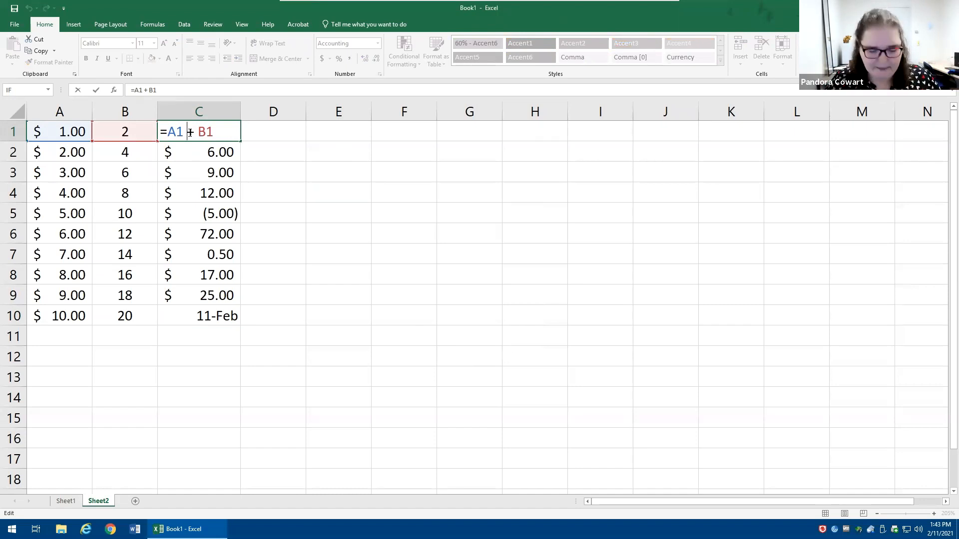
pyautogui.hotkey('ctrl', 'Return')
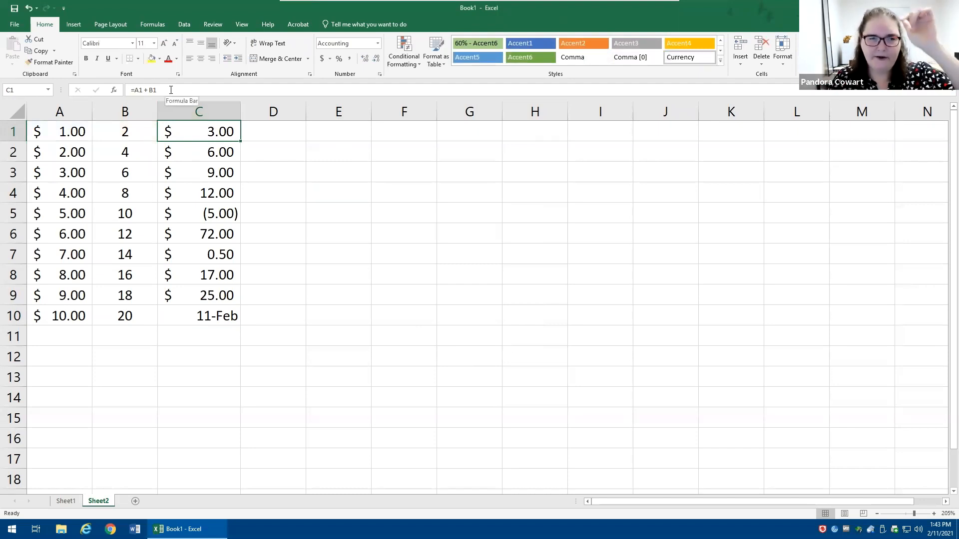
pyautogui.press('Down')
pyautogui.press('Down')
pyautogui.press('Down')
pyautogui.press('Down')
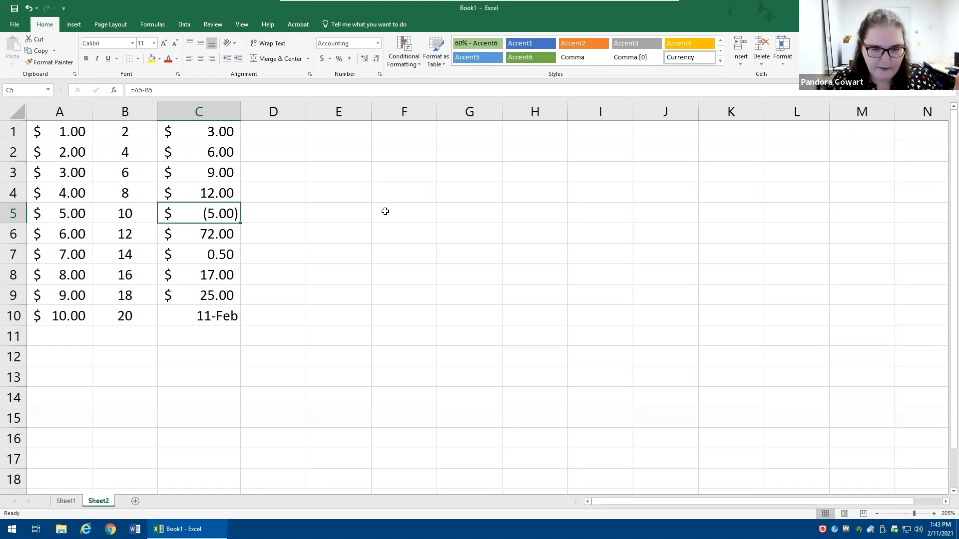
# Step: Show the formulas behind all cells on Sheet2 for review and return the sheet to displaying calculated values
pyautogui.click(461, 273)
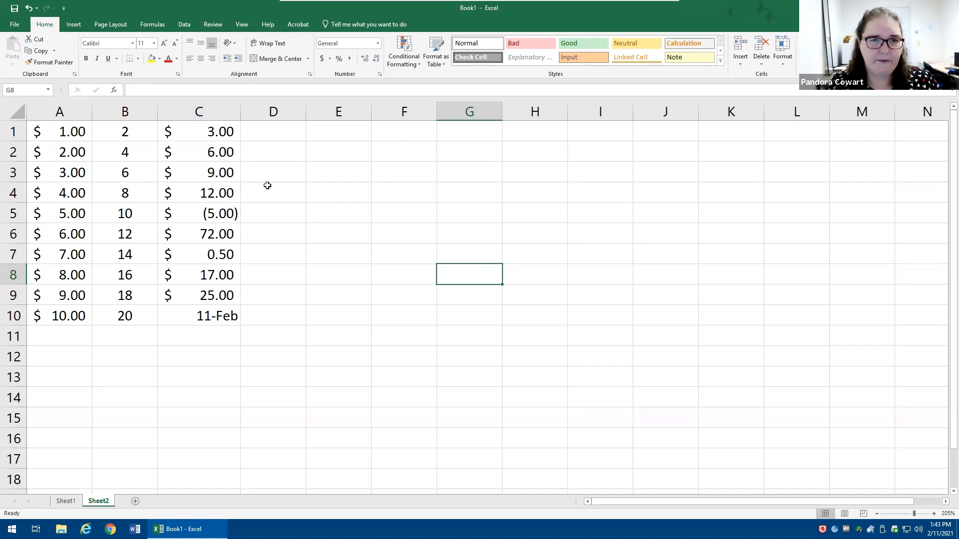
pyautogui.click(150, 24)
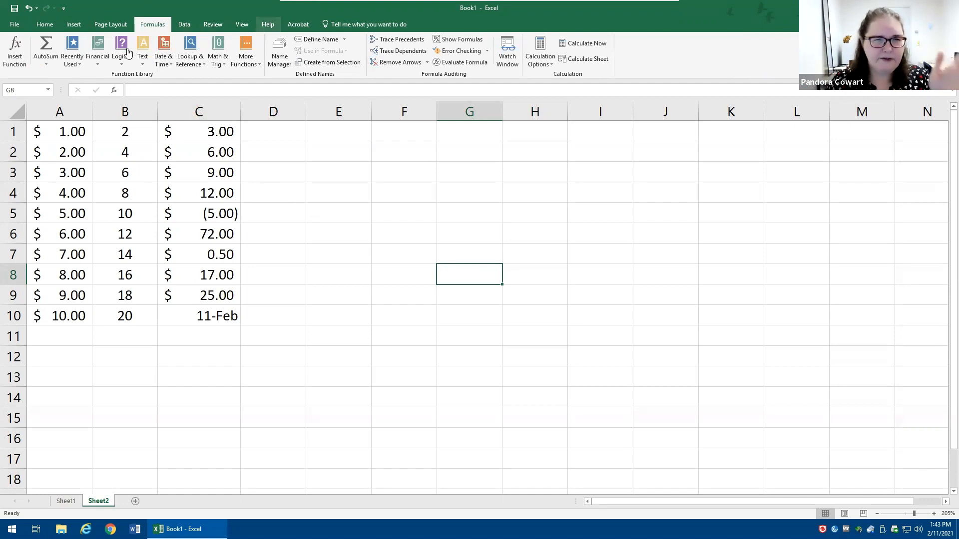
pyautogui.click(455, 44)
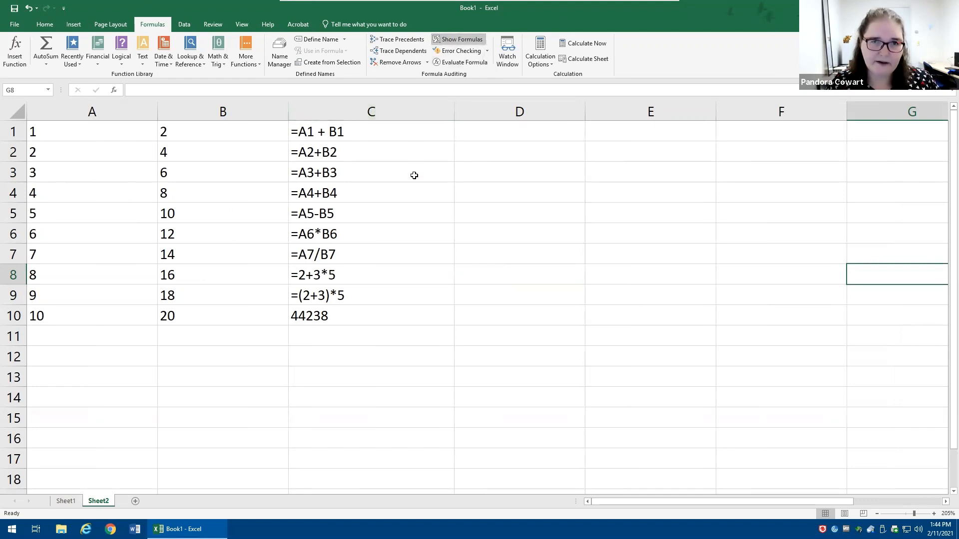
pyautogui.hotkey('ctrl', '`')
pyautogui.hotkey('ctrl', '`')
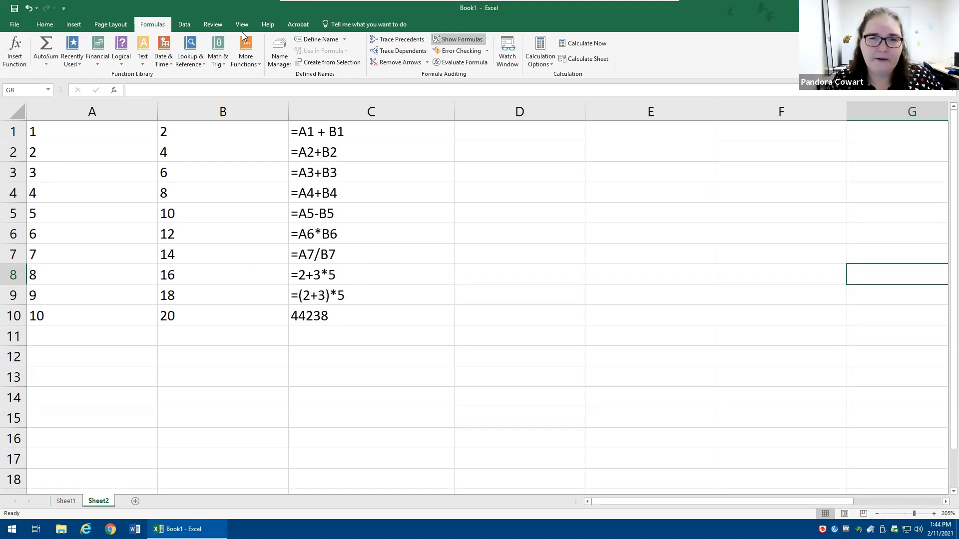
pyautogui.click(451, 44)
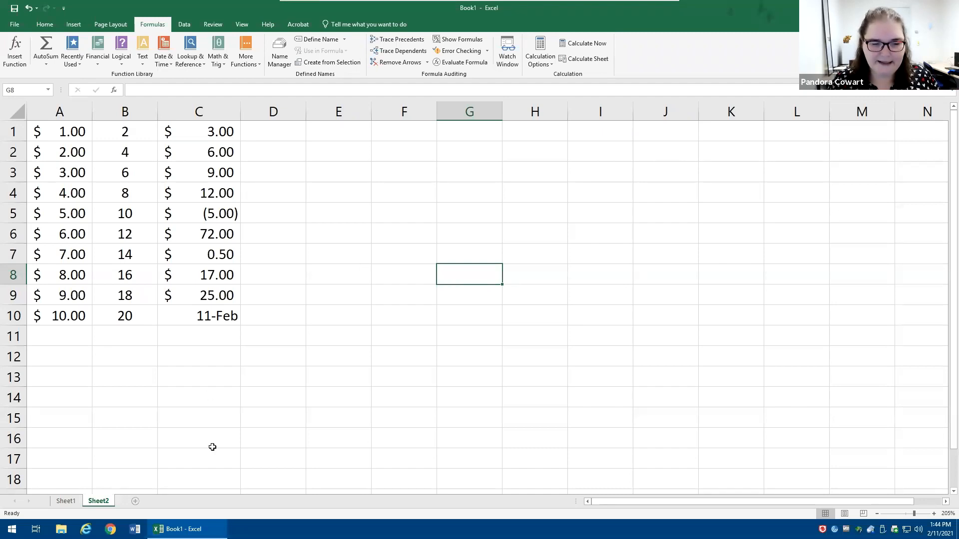
# Step: Add a new worksheet and enter the titles Big City Store in A1 and Sales Report in A2
pyautogui.click(135, 501)
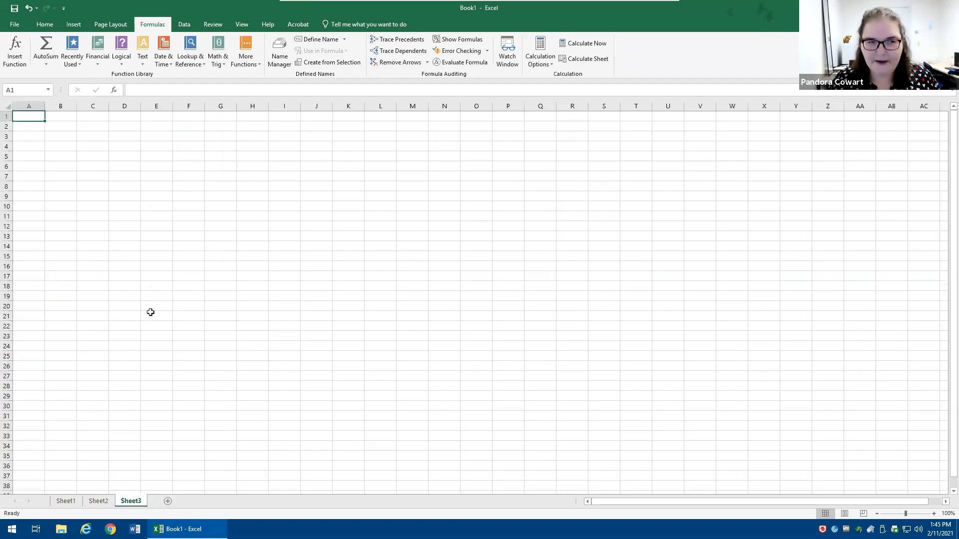
pyautogui.keyDown('ctrl'); pyautogui.scroll(8, 150, 311); pyautogui.keyUp('ctrl')
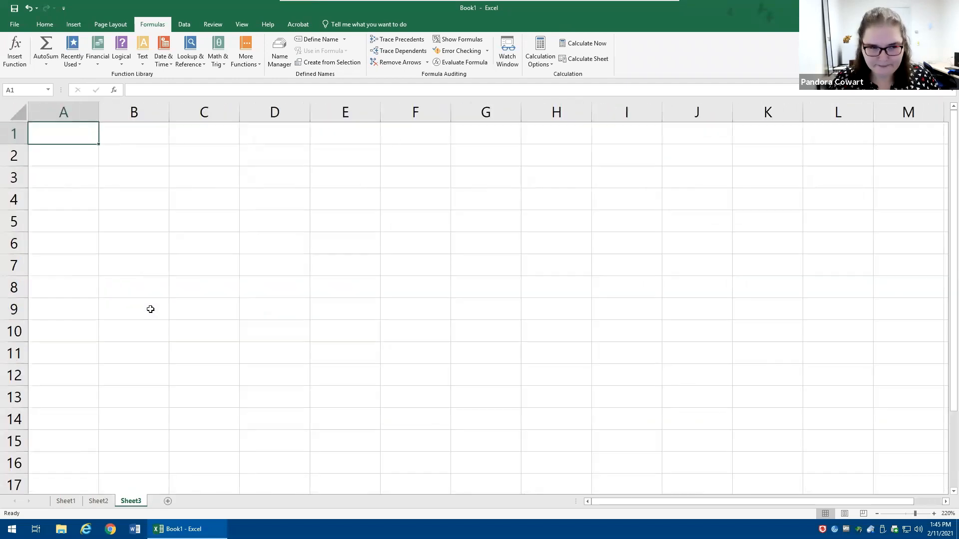
pyautogui.keyDown('ctrl'); pyautogui.scroll(-3, 150, 310); pyautogui.keyUp('ctrl')
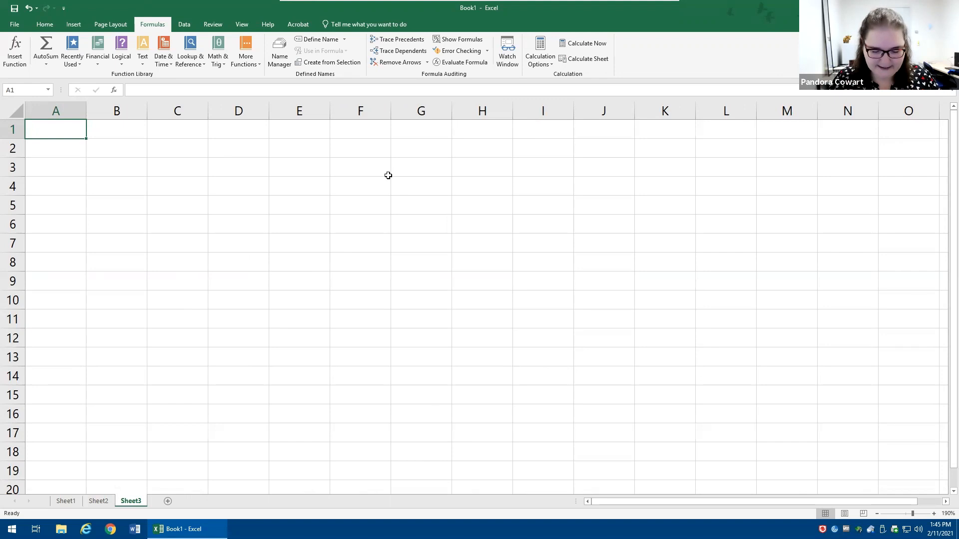
pyautogui.write('Big City ')
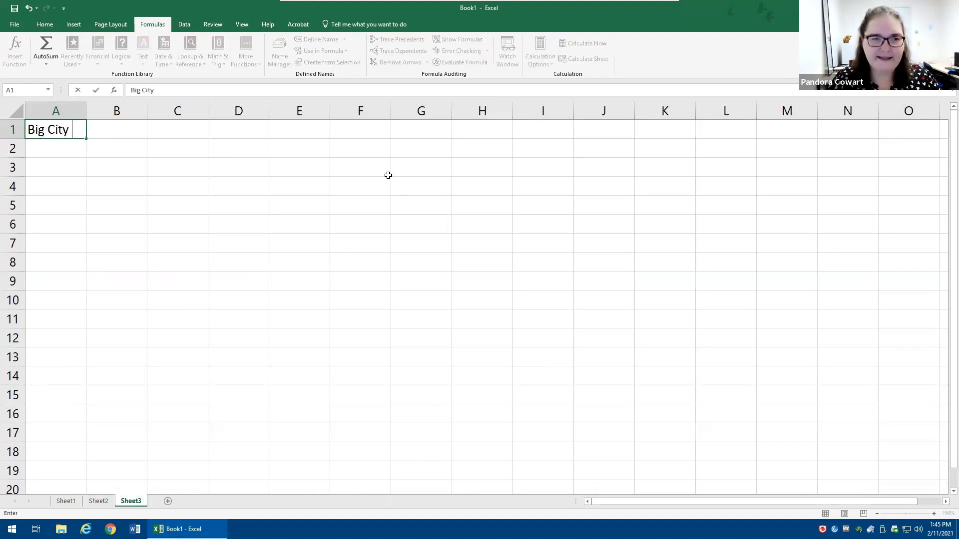
pyautogui.write('Store')
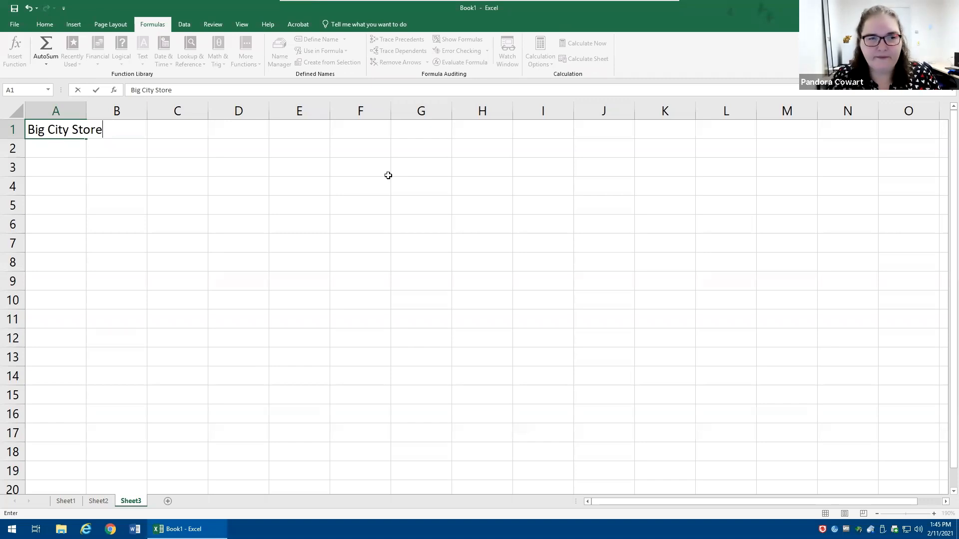
pyautogui.press('Return')
pyautogui.write('Sales Report')
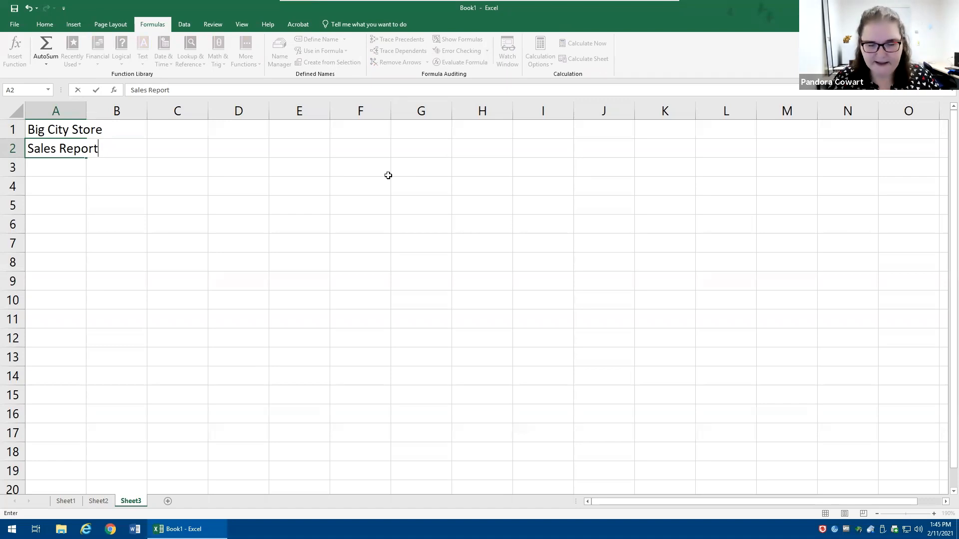
pyautogui.press('Return')
# Step: Enter the column heading Items in A4 and list the items a, b and c in A5 to A7
pyautogui.press('Return')
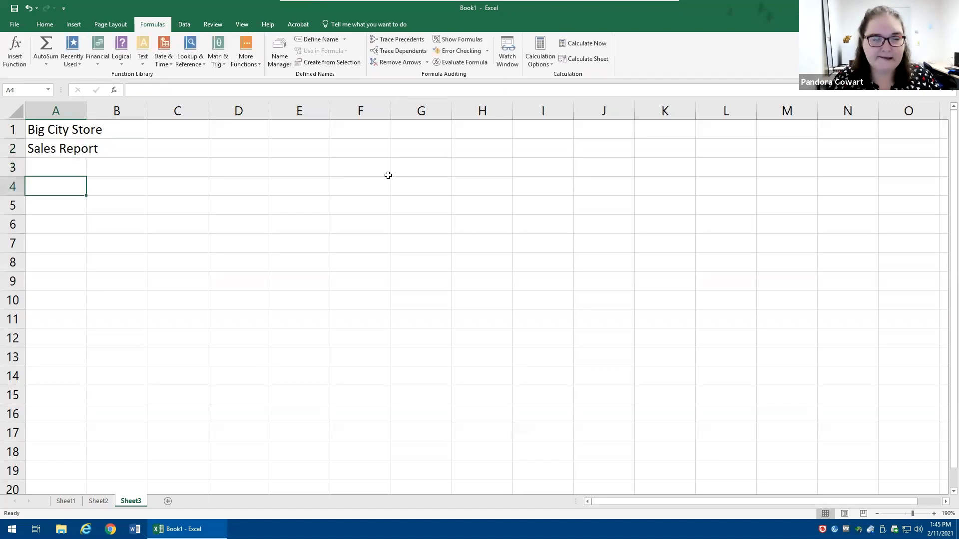
pyautogui.write('Items')
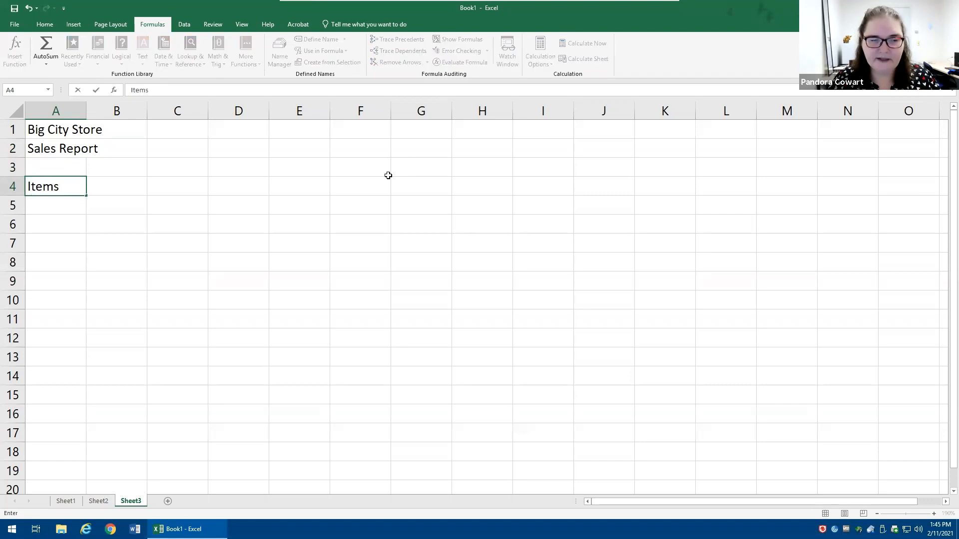
pyautogui.press('Return')
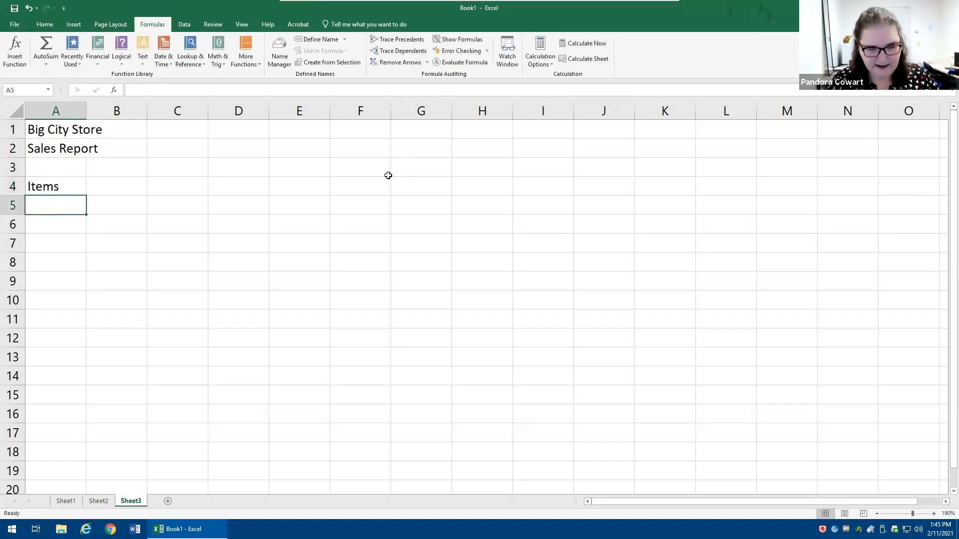
pyautogui.write('a')
pyautogui.press('Return')
pyautogui.write('b')
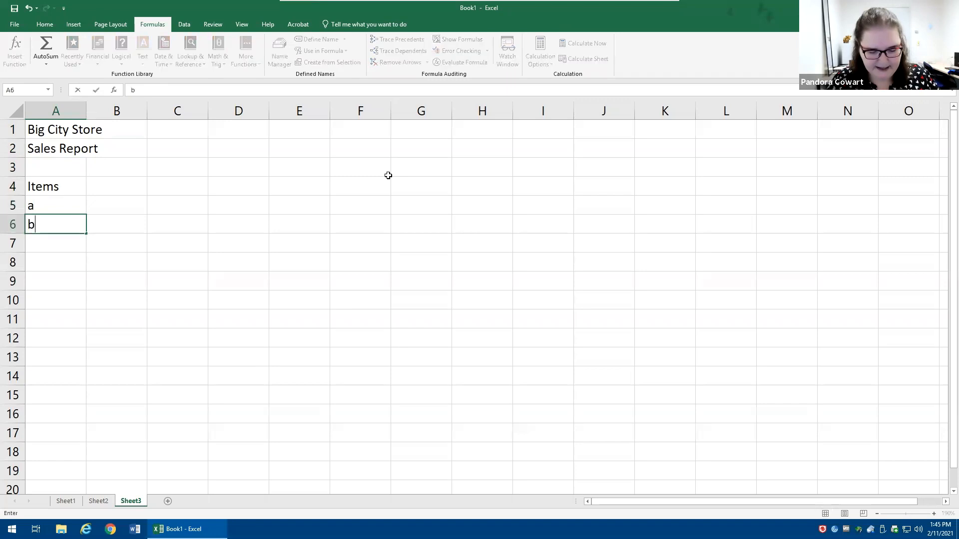
pyautogui.press('Return')
pyautogui.write('c')
pyautogui.press('Return')
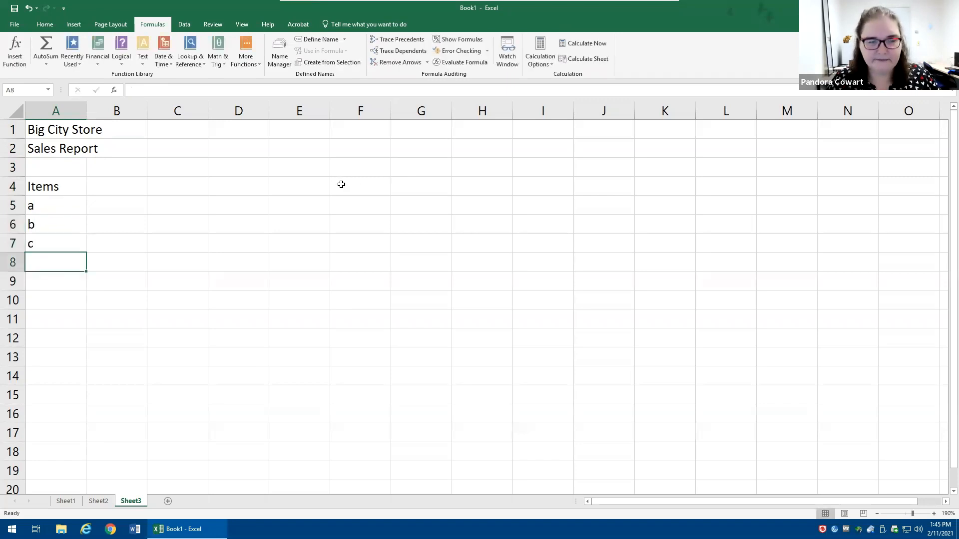
# Step: Add a Price column in B4 with the values 123, 456 and 789 for items a, b and c
pyautogui.click(128, 189)
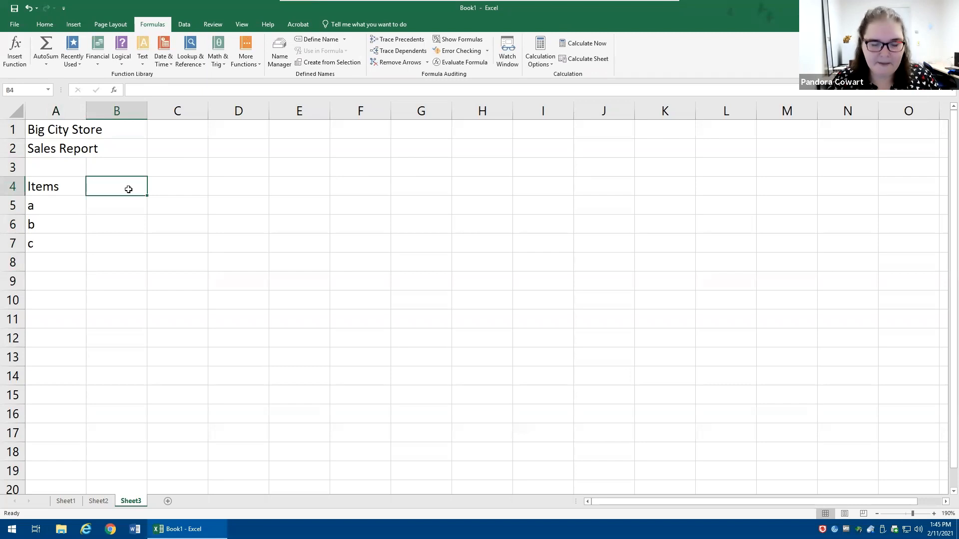
pyautogui.write('Price')
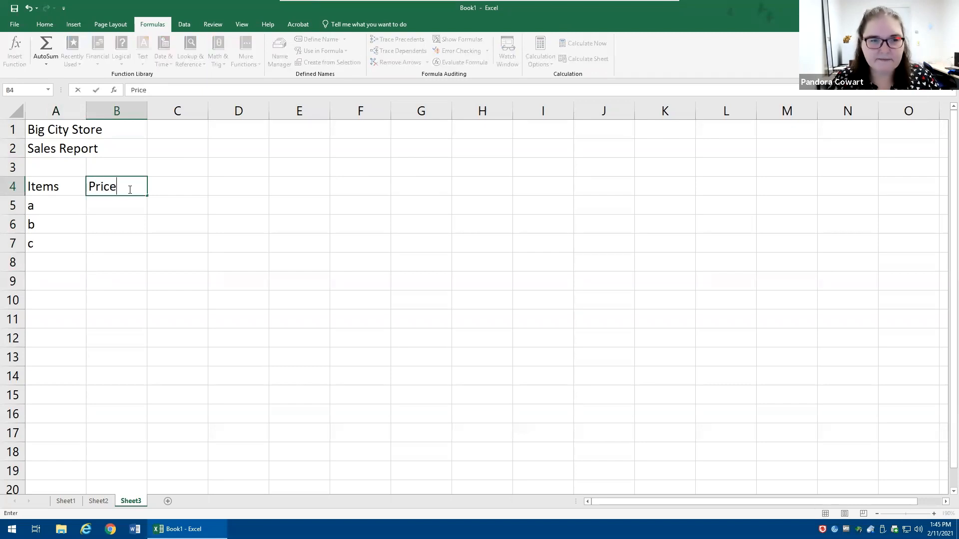
pyautogui.press('Return')
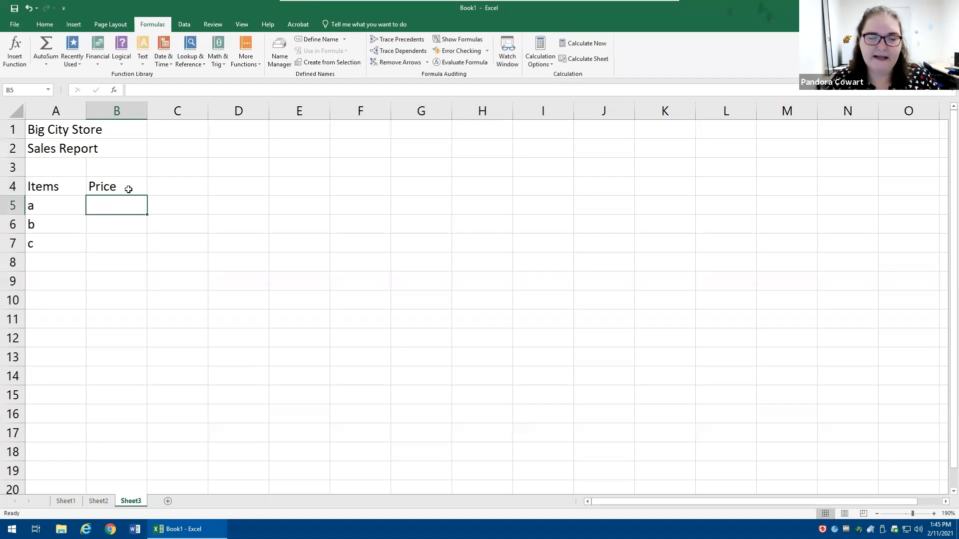
pyautogui.write('123')
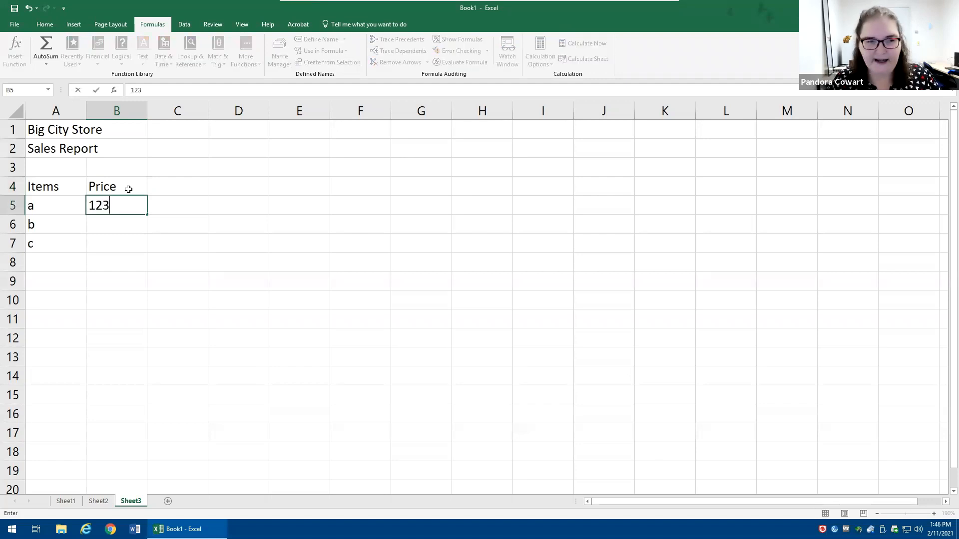
pyautogui.press('Return')
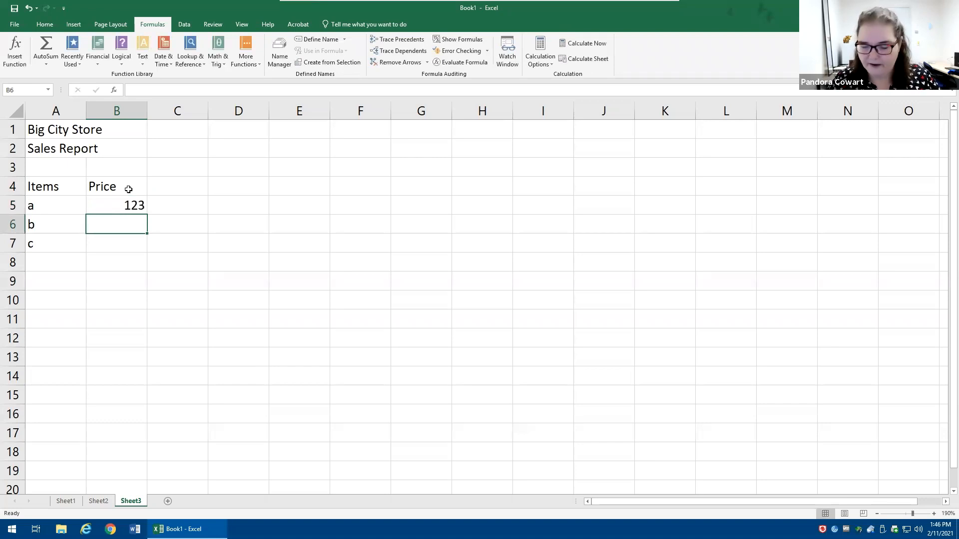
pyautogui.write('456')
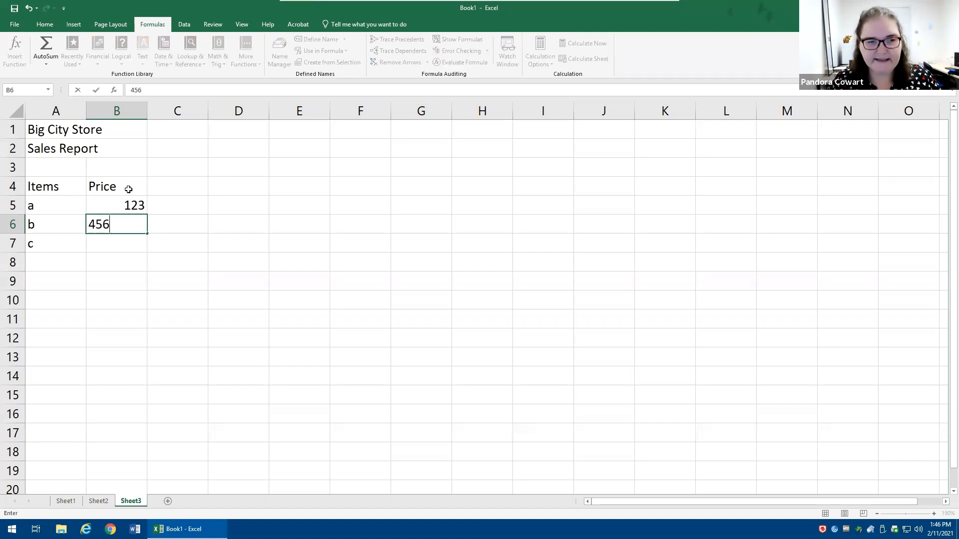
pyautogui.press('Return')
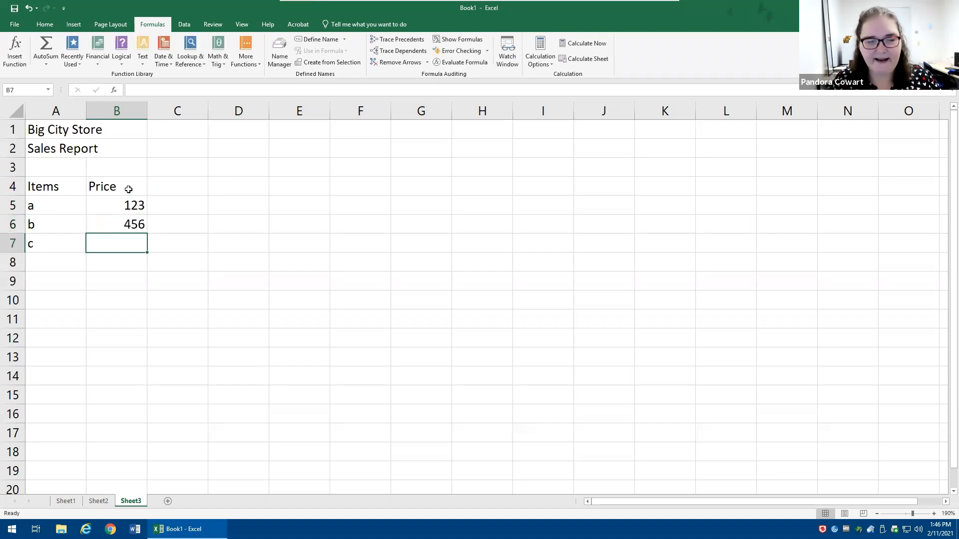
pyautogui.write('789')
pyautogui.press('Return')
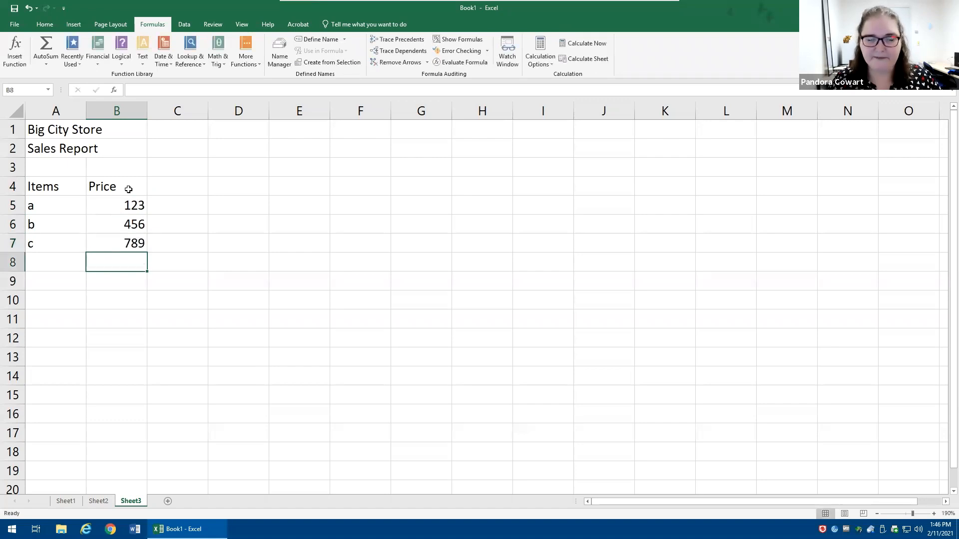
# Step: Add a Qty column in C4 with the values 987, 654 and 321 for items a, b and c
pyautogui.click(198, 190)
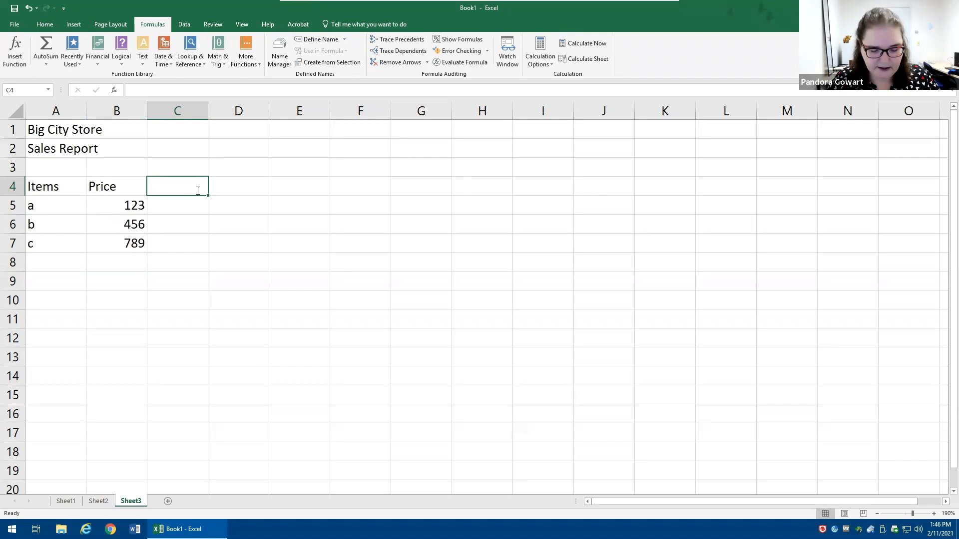
pyautogui.write('Qty')
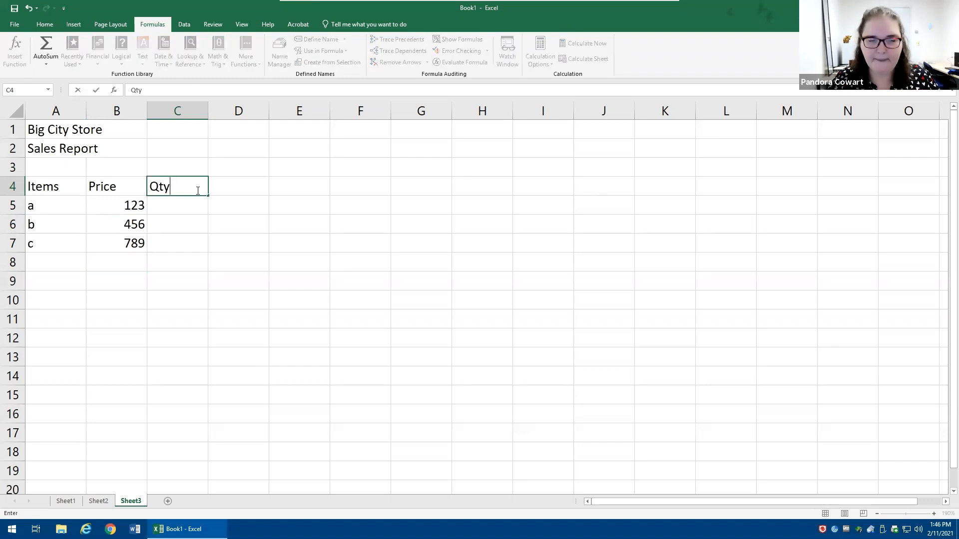
pyautogui.press('Return')
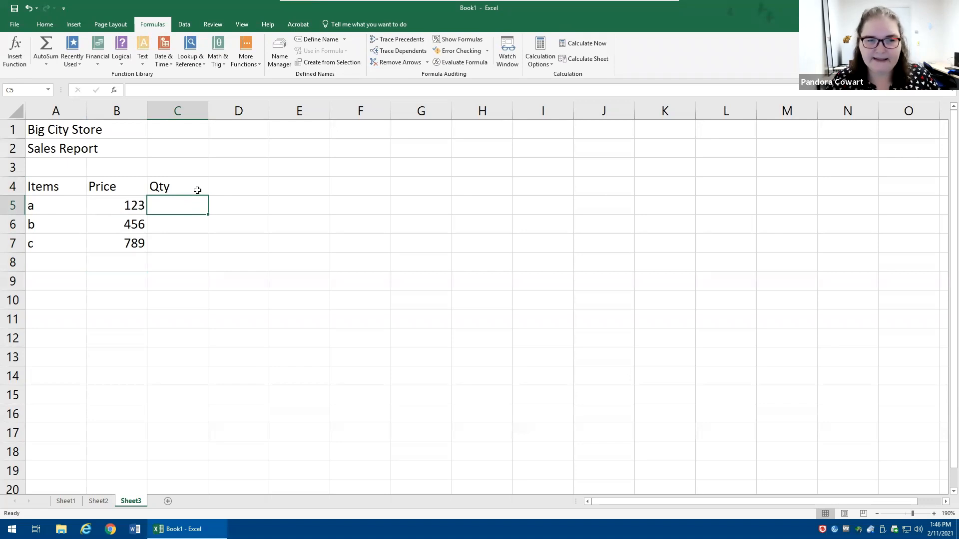
pyautogui.write('987')
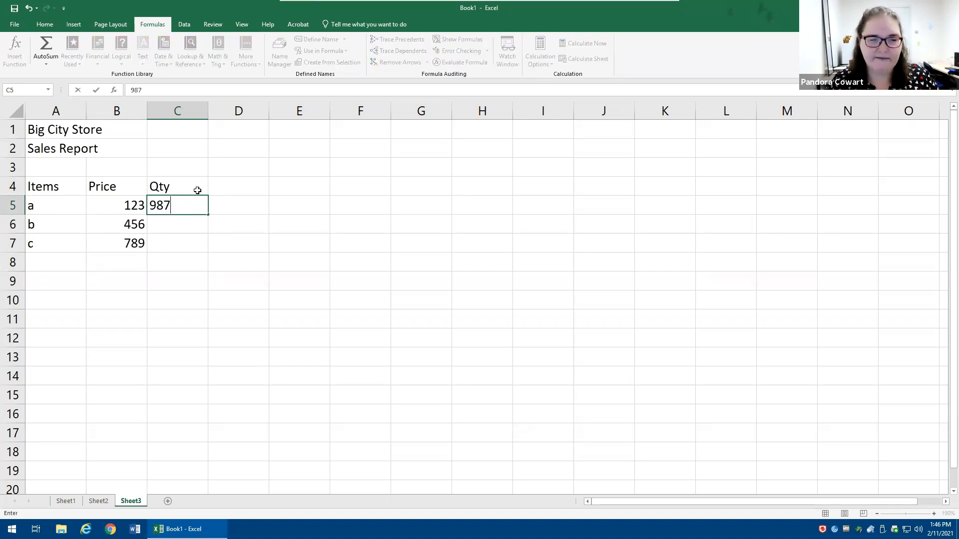
pyautogui.press('Return')
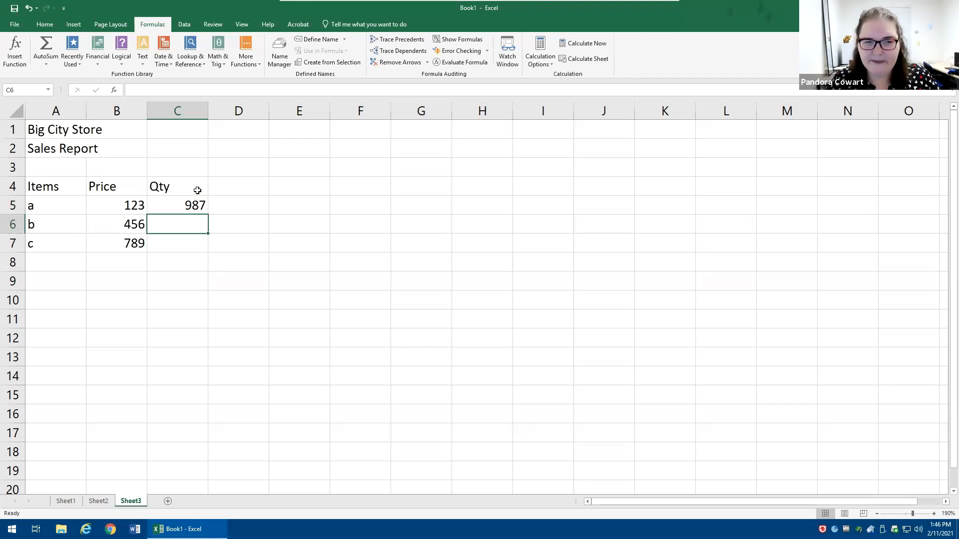
pyautogui.write('654')
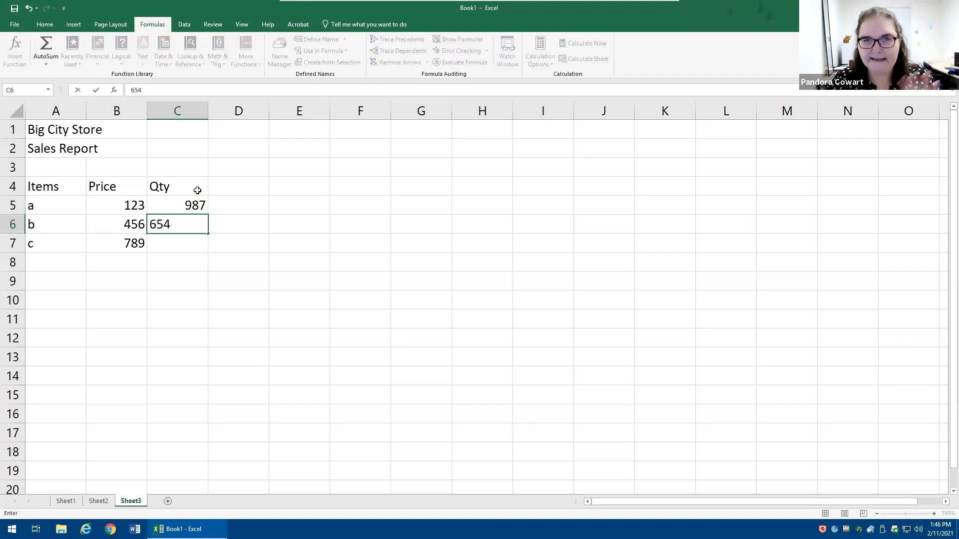
pyautogui.press('Return')
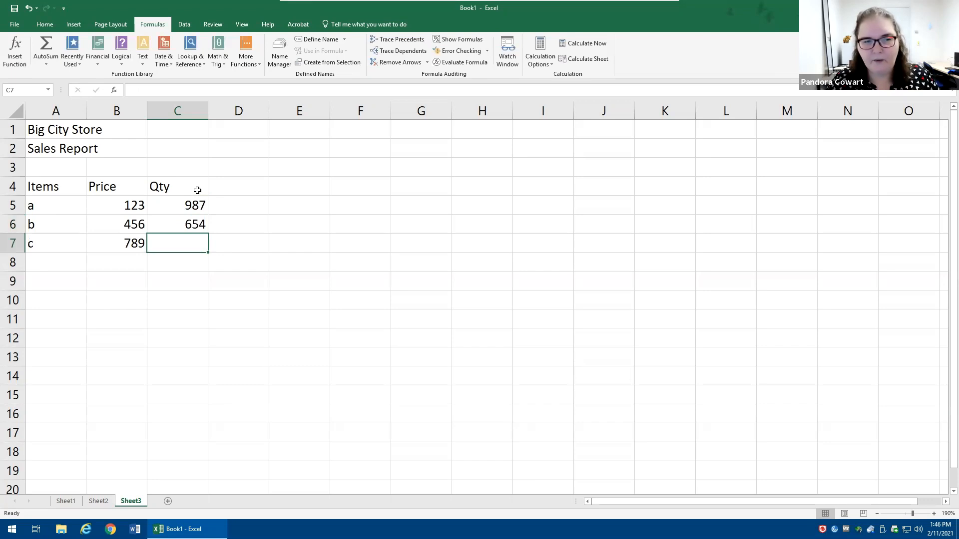
pyautogui.write('321')
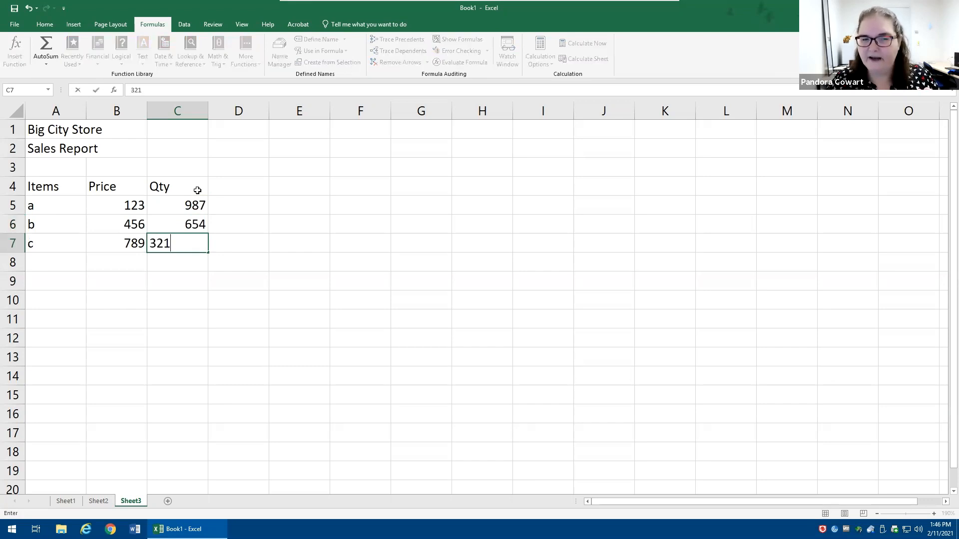
pyautogui.press('Return')
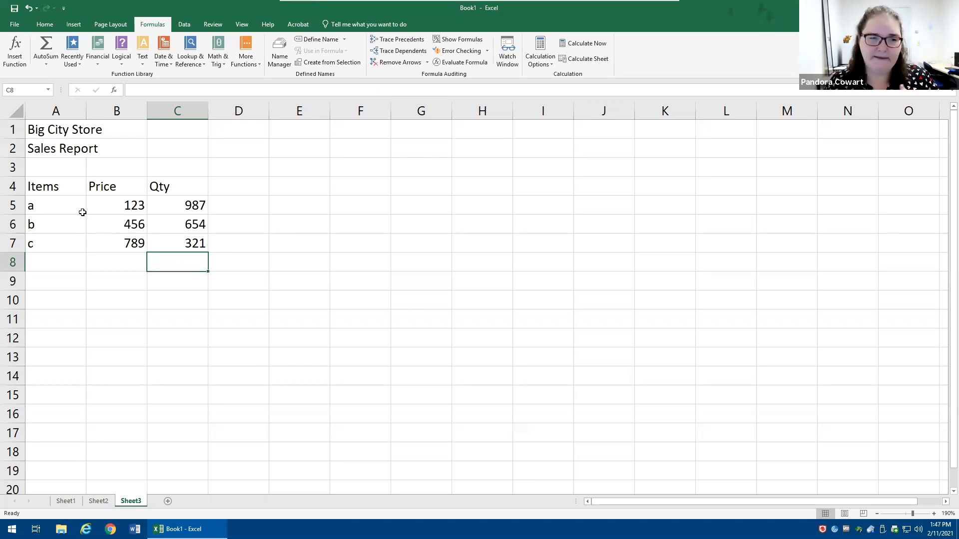
# Step: Make the whole heading row 4 bold
pyautogui.rightClick(14, 190)
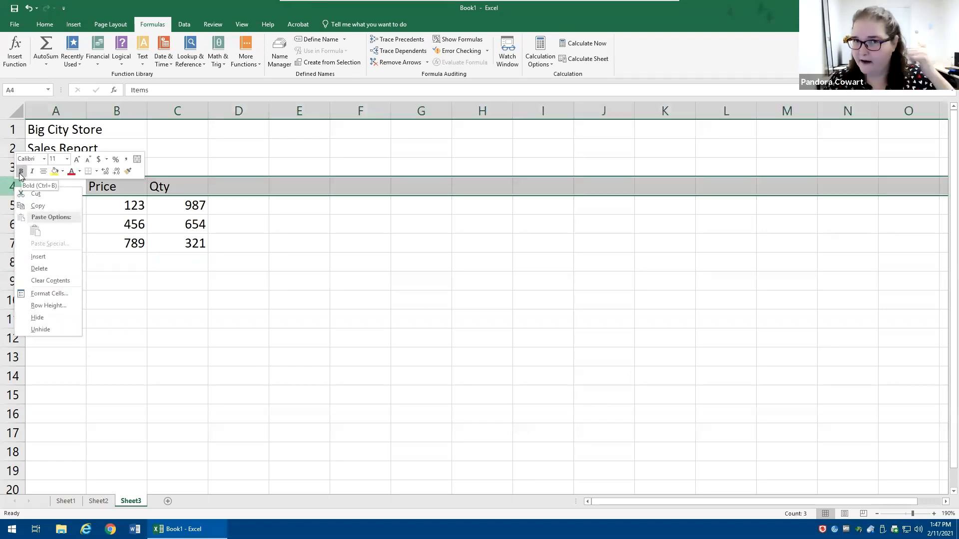
pyautogui.click(21, 171)
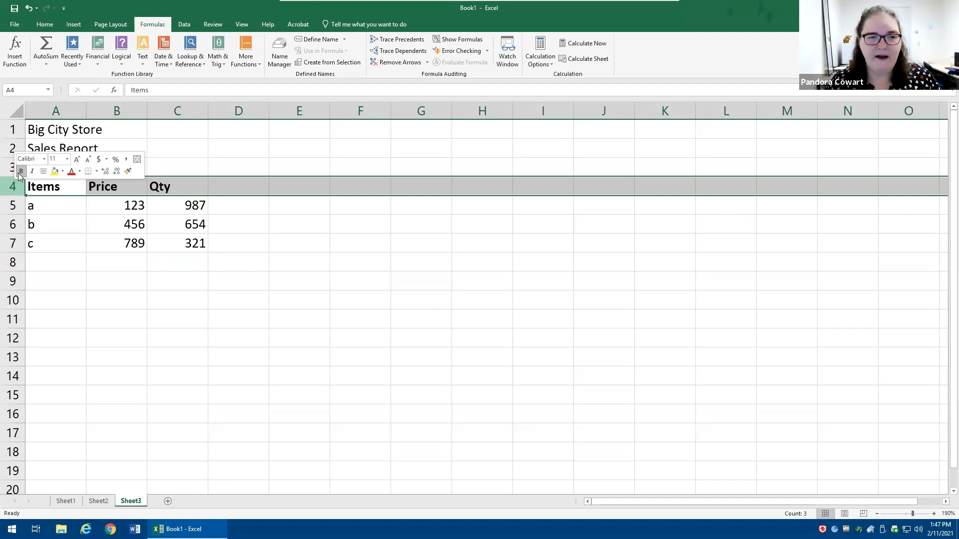
# Step: Apply the accounting number format with dollar signs to the whole Price column B
pyautogui.rightClick(121, 113)
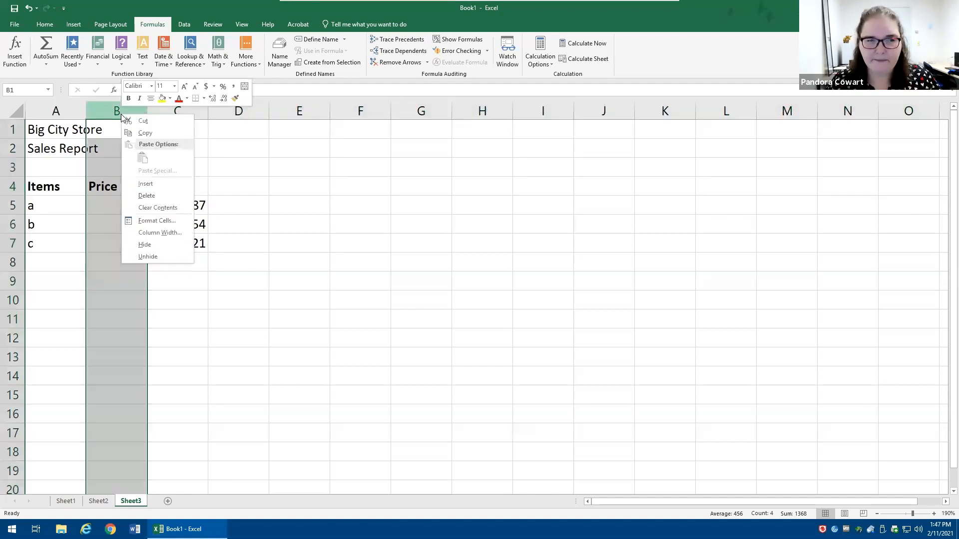
pyautogui.click(205, 88)
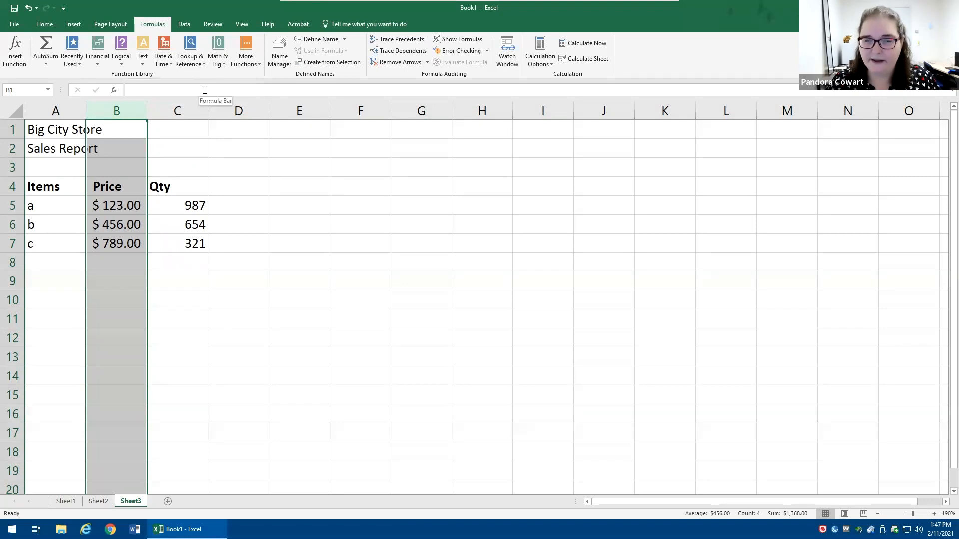
# Step: Center the whole Qty column C and autofit its width to the contents
pyautogui.rightClick(179, 110)
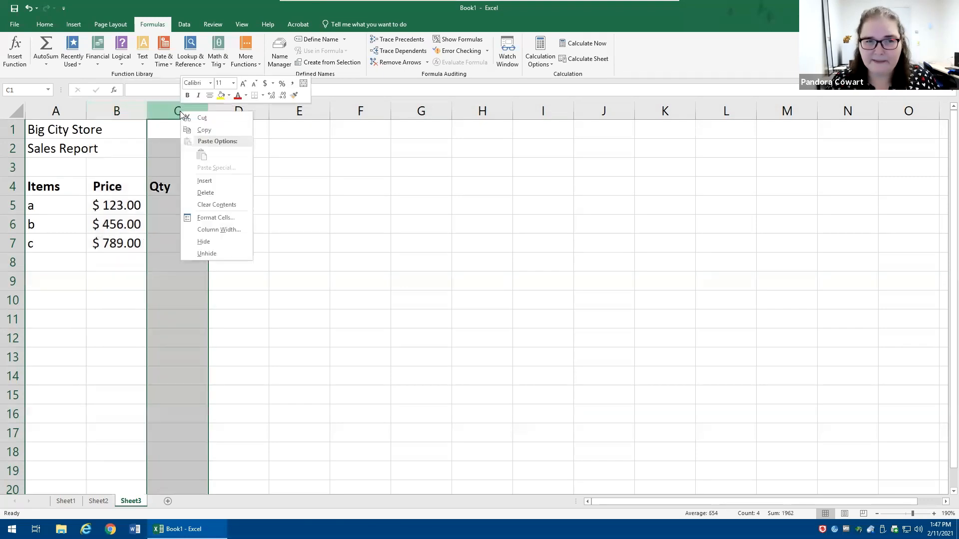
pyautogui.click(210, 95)
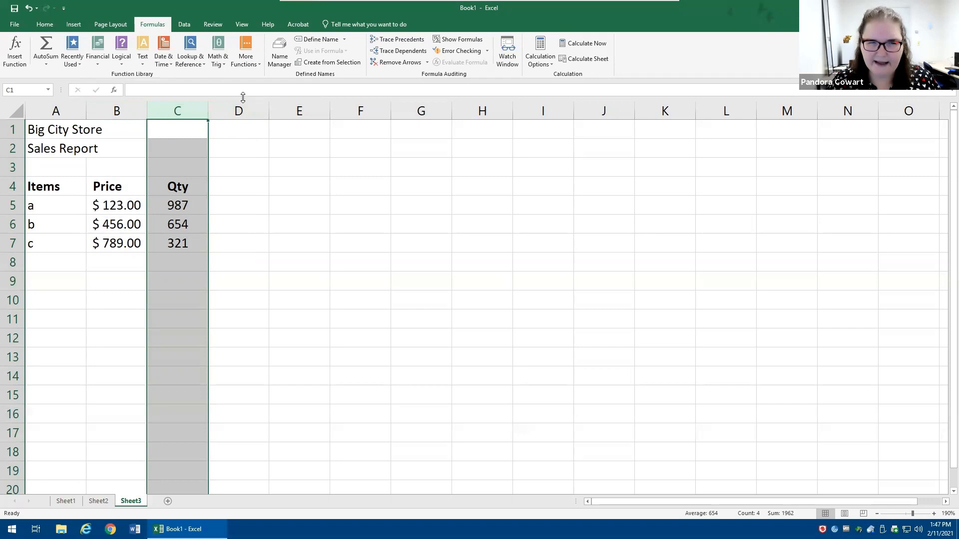
pyautogui.doubleClick(209, 108)
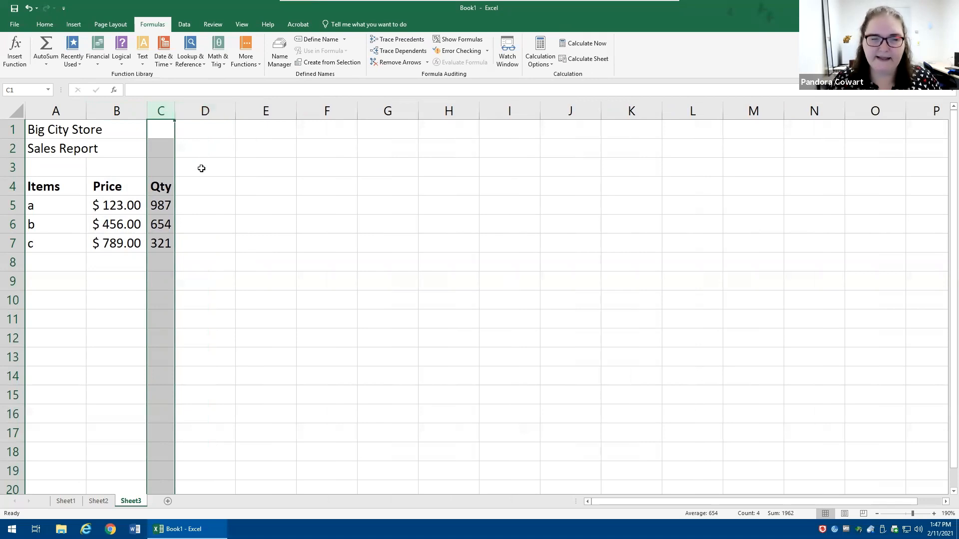
# Step: Enter the column heading SubTotal in D4
pyautogui.click(196, 185)
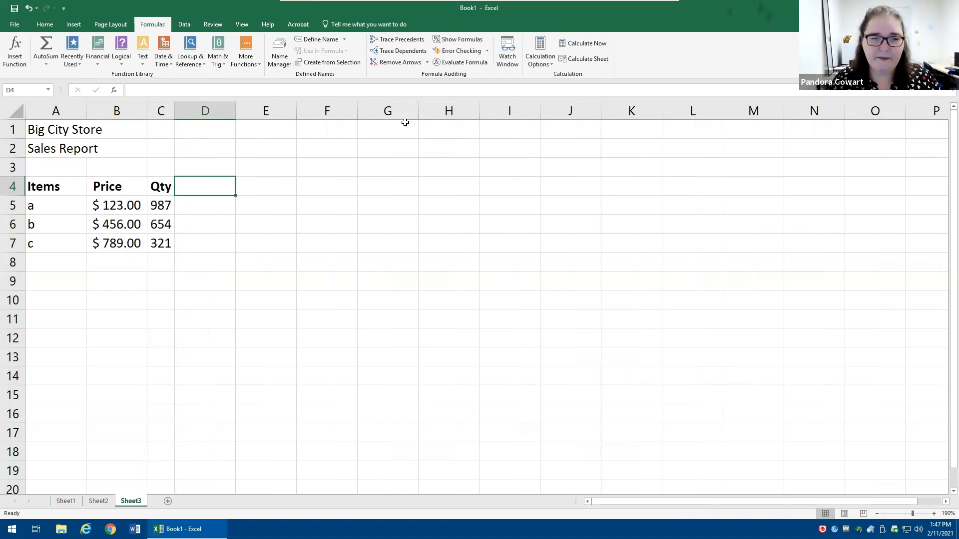
pyautogui.write('SubTotal')
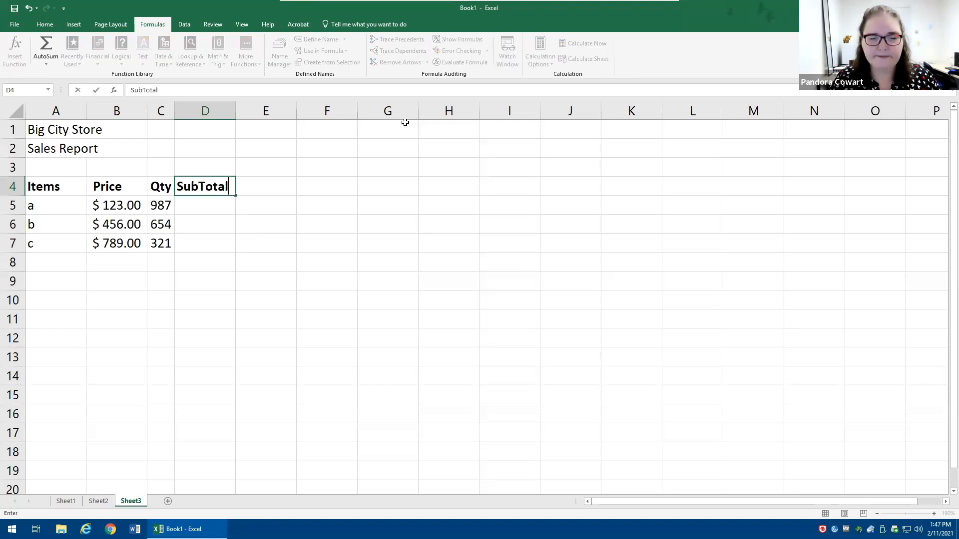
pyautogui.press('Return')
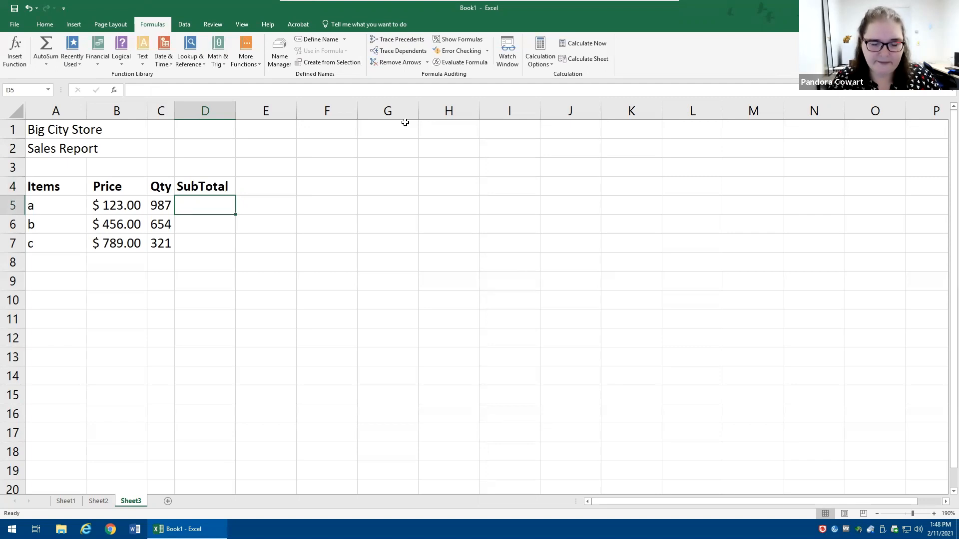
# Step: Calculate item a's subtotal in D5 with the formula =B5*C5, multiplying price by quantity
pyautogui.write('=')
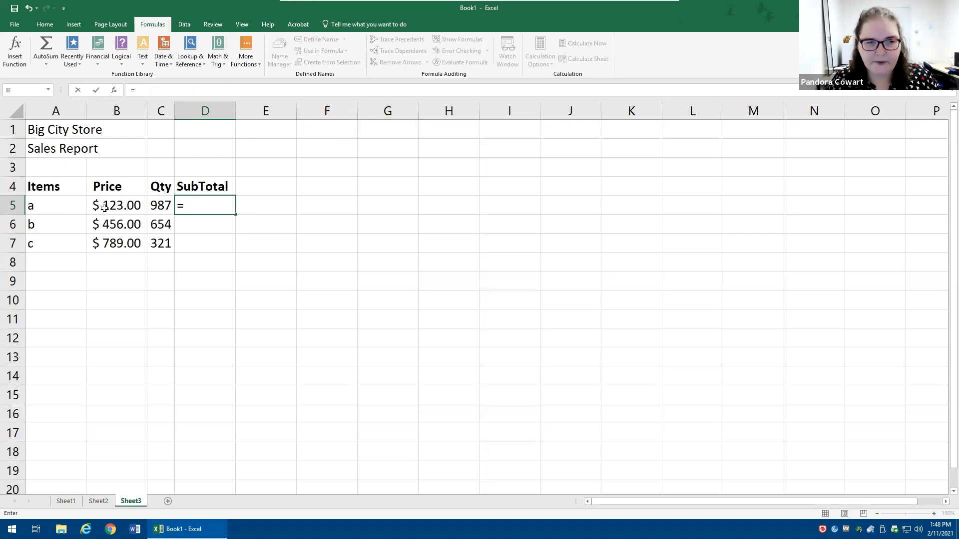
pyautogui.click(106, 205)
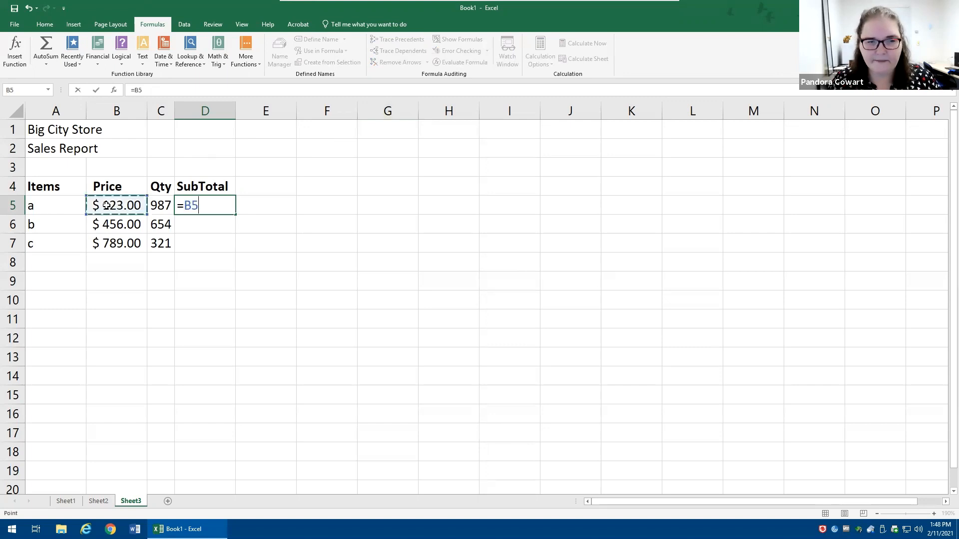
pyautogui.write('*')
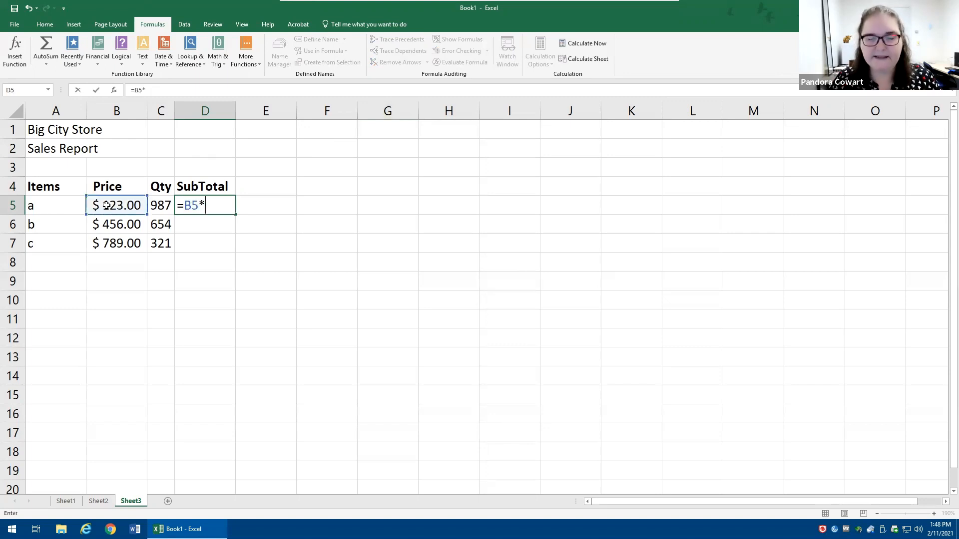
pyautogui.click(158, 208)
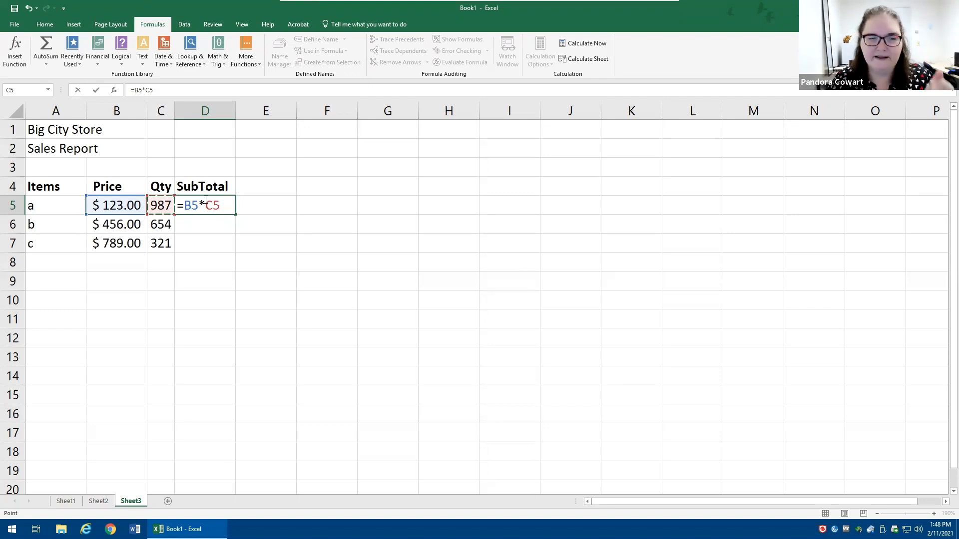
pyautogui.hotkey('ctrl', 'Return')
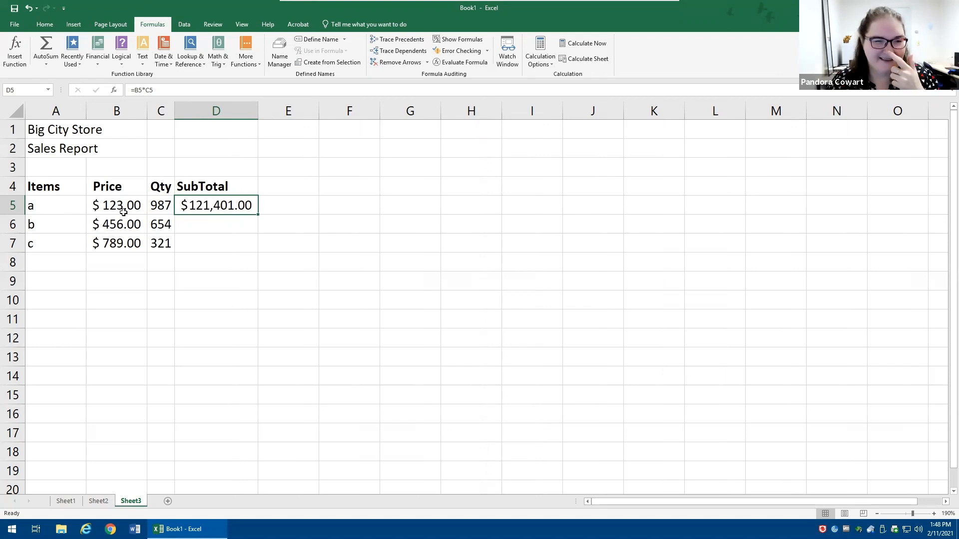
# Step: Step through the paired price and quantity cells in columns B and C, row by row from row 6 to row 11
pyautogui.click(199, 224)
pyautogui.click(124, 224)
pyautogui.click(157, 225)
pyautogui.click(127, 248)
pyautogui.click(160, 244)
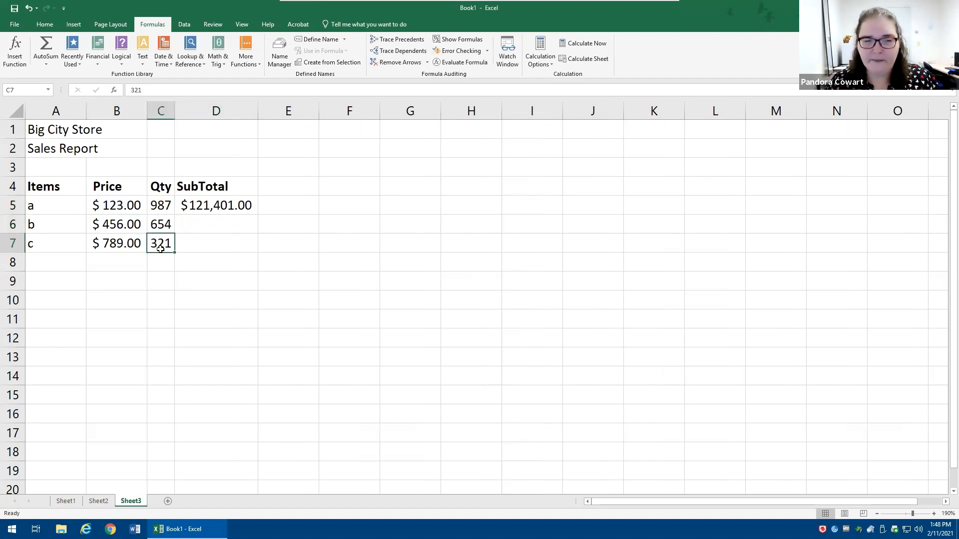
pyautogui.click(125, 265)
pyautogui.click(158, 265)
pyautogui.click(130, 280)
pyautogui.click(156, 284)
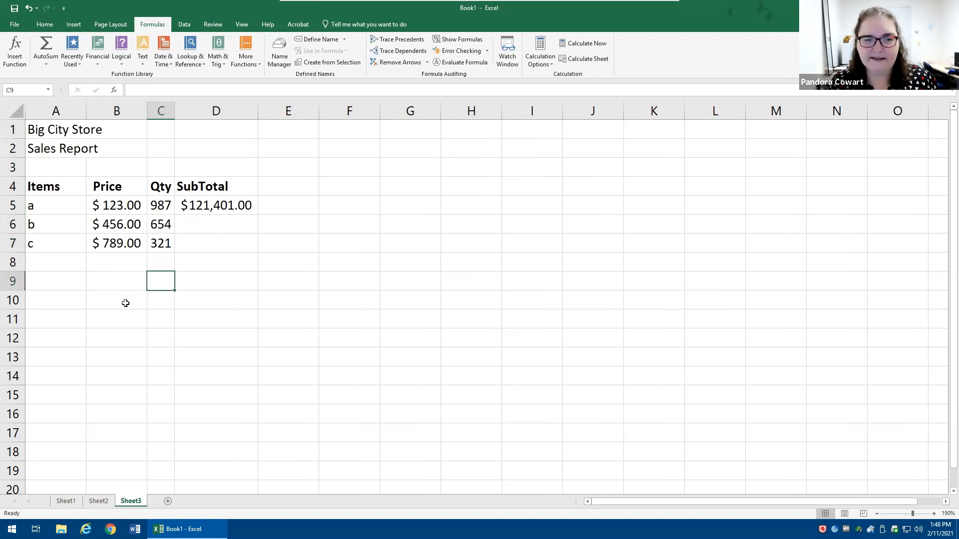
pyautogui.click(126, 301)
pyautogui.click(160, 304)
pyautogui.click(141, 319)
pyautogui.click(170, 328)
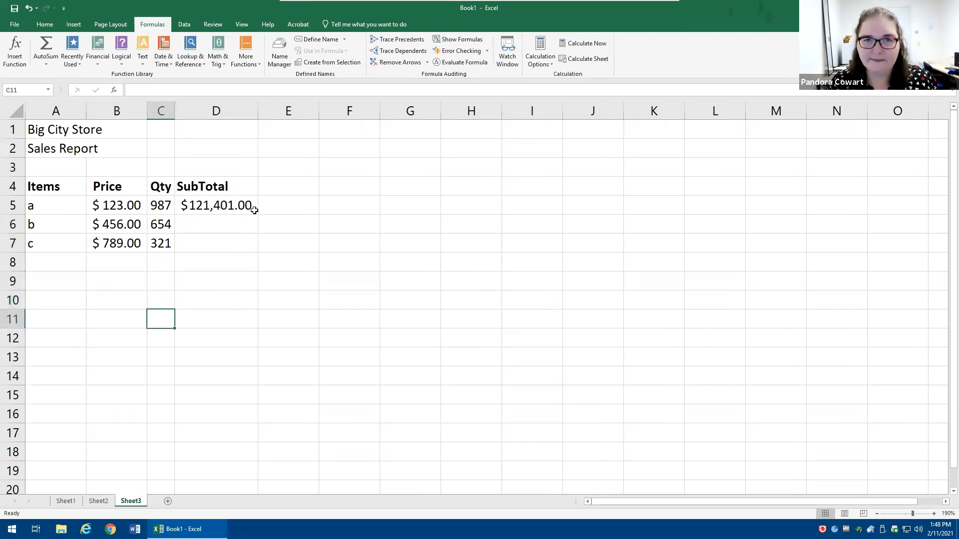
# Step: Examine which price and quantity cells the subtotal formula in D5 refers to, leaving the formula as it is
pyautogui.doubleClick(229, 200)
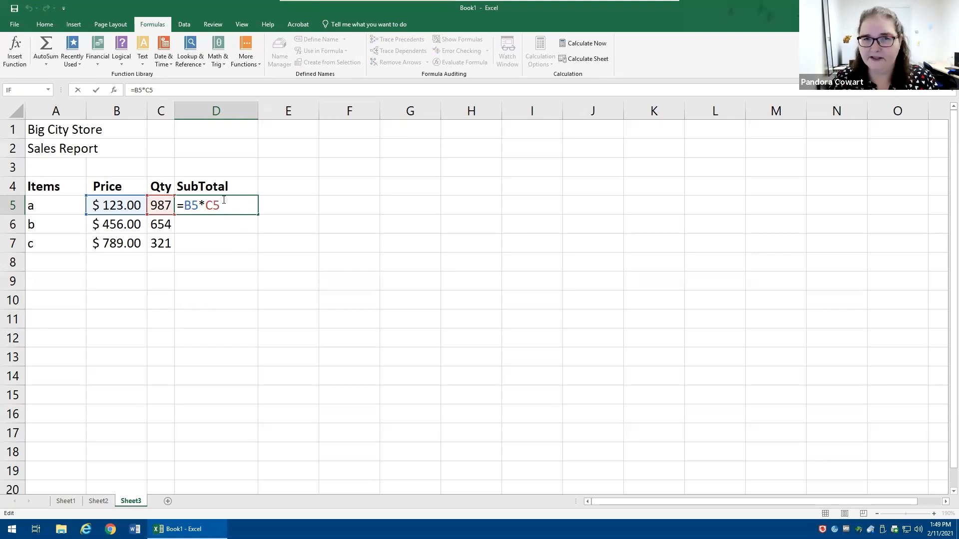
pyautogui.click(212, 197)
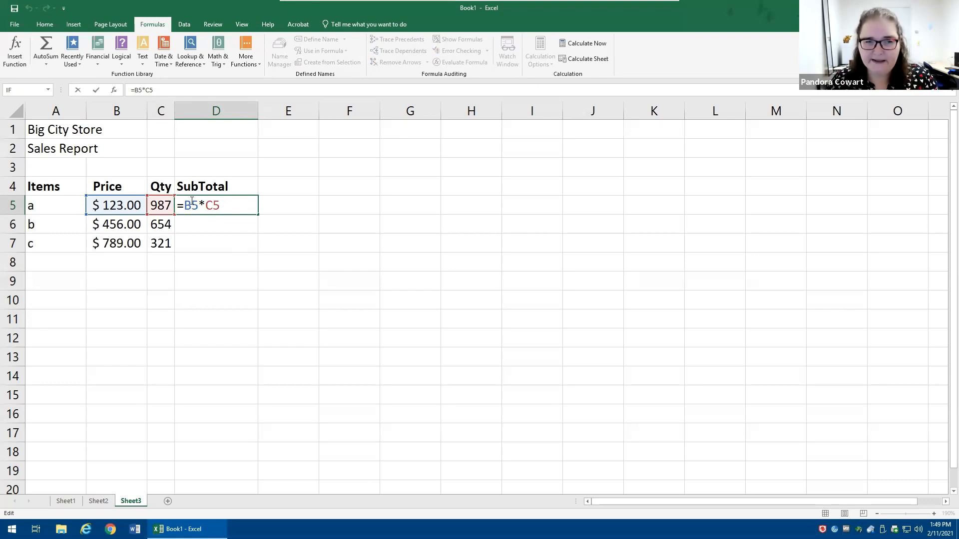
pyautogui.click(134, 190)
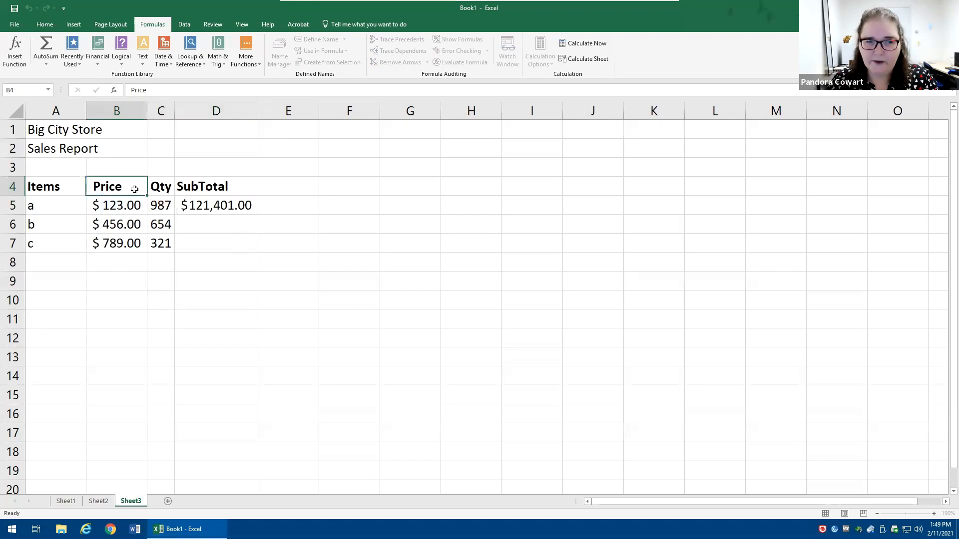
pyautogui.click(118, 203)
pyautogui.click(200, 205)
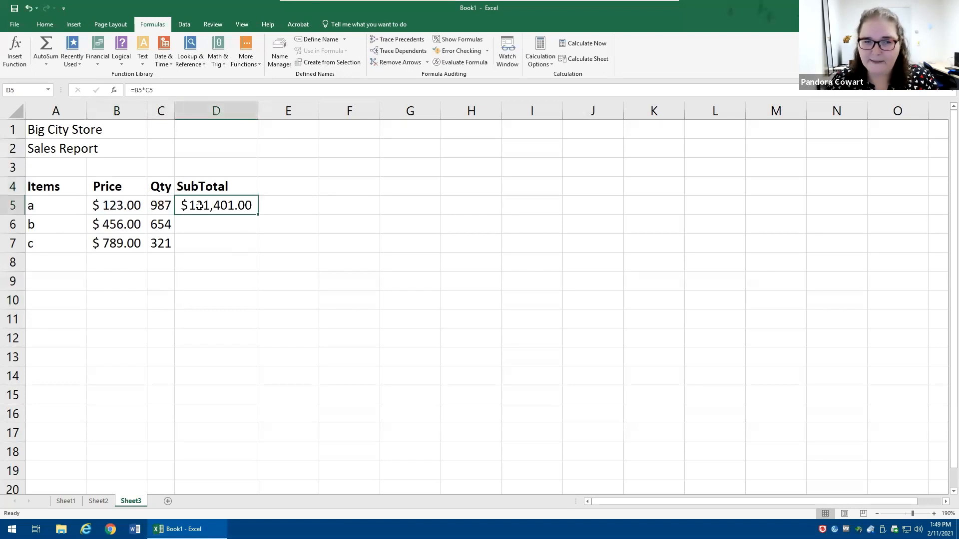
pyautogui.doubleClick(199, 206)
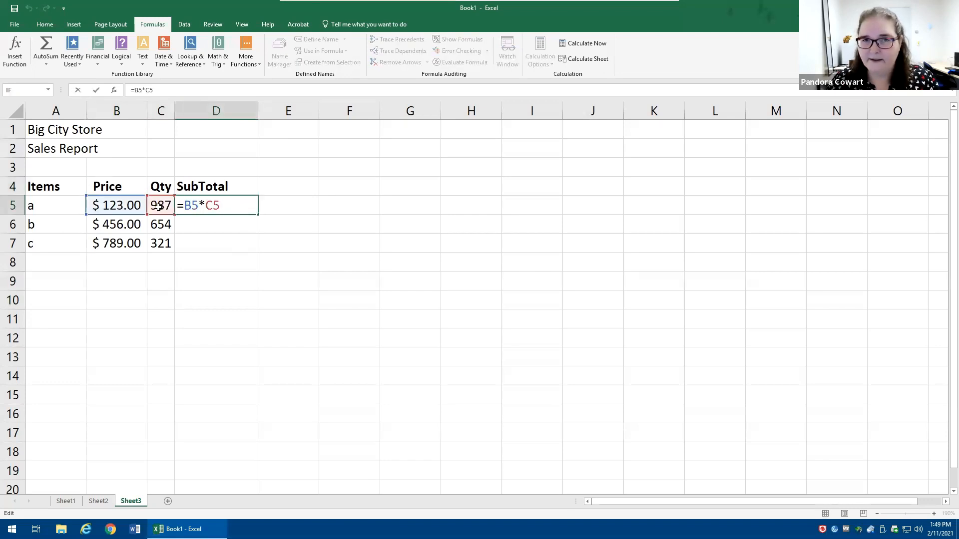
pyautogui.press('Left')
pyautogui.press('Left')
pyautogui.press('Left')
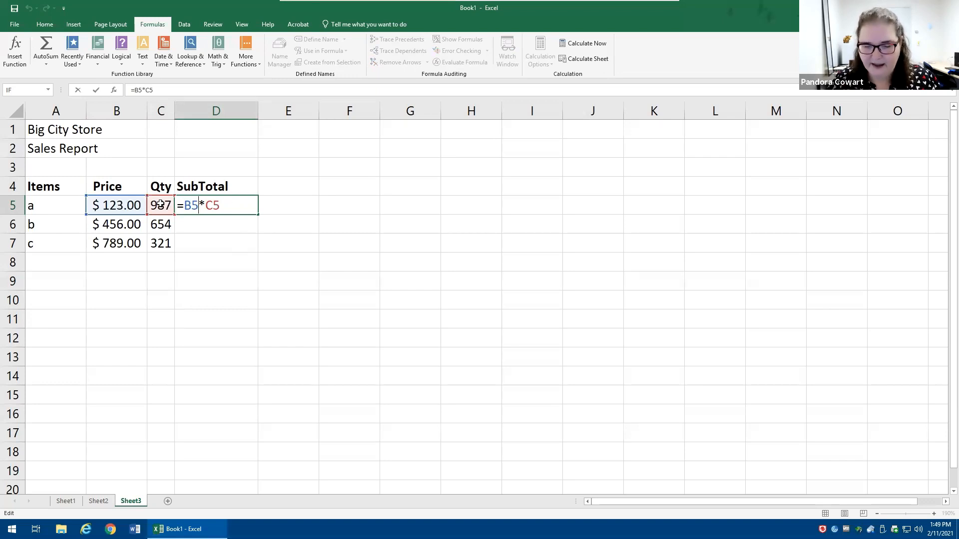
pyautogui.hotkey('ctrl', 'Return')
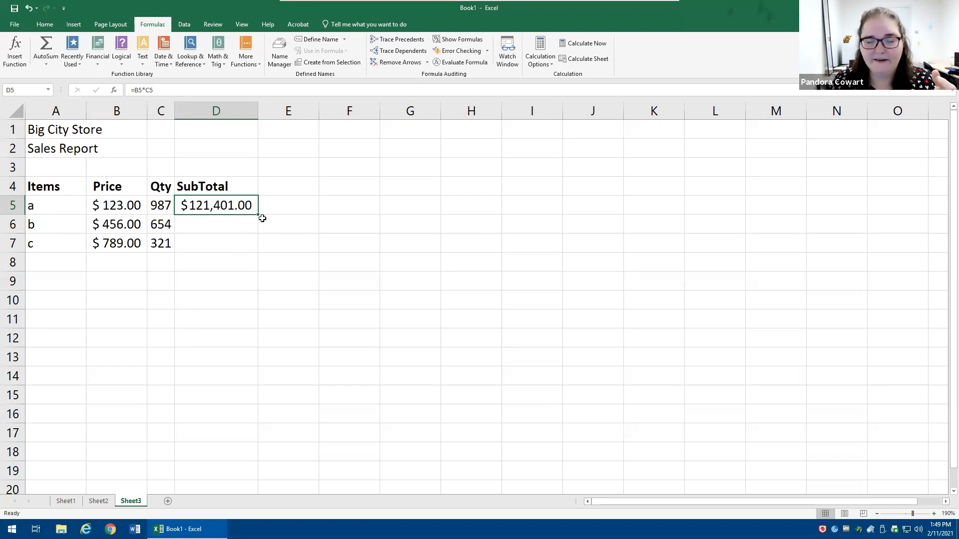
# Step: Fill the subtotal formula from D5 down to D7 for items b and c
pyautogui.moveTo(257, 215); pyautogui.dragTo(250, 254)
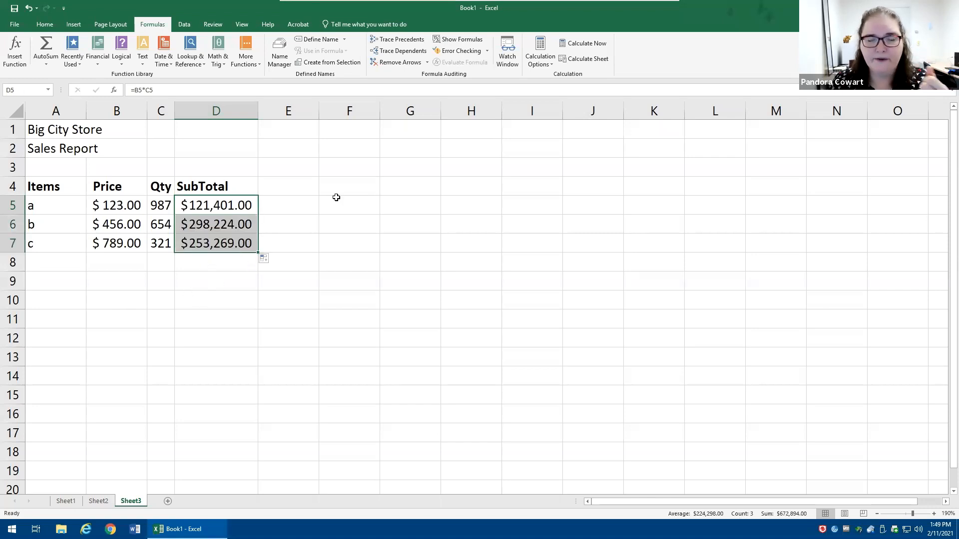
pyautogui.click(298, 187)
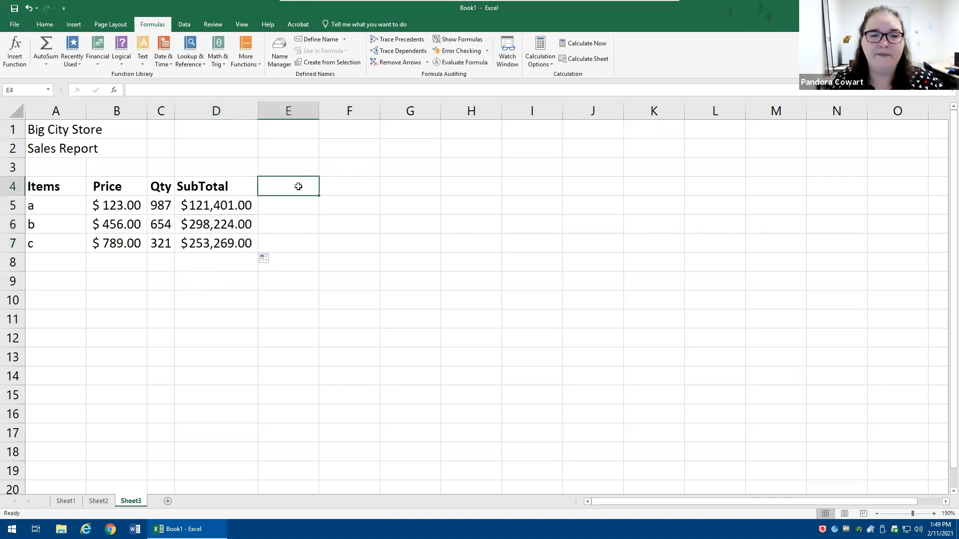
# Step: Enter the label TaxRate in D2 and the rate 10% in E2
pyautogui.click(228, 150)
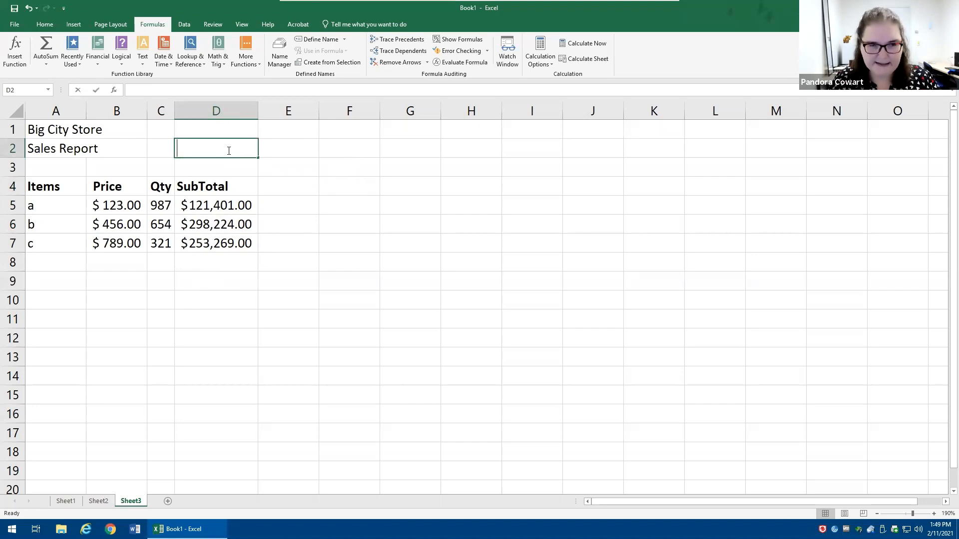
pyautogui.write('TaxRate')
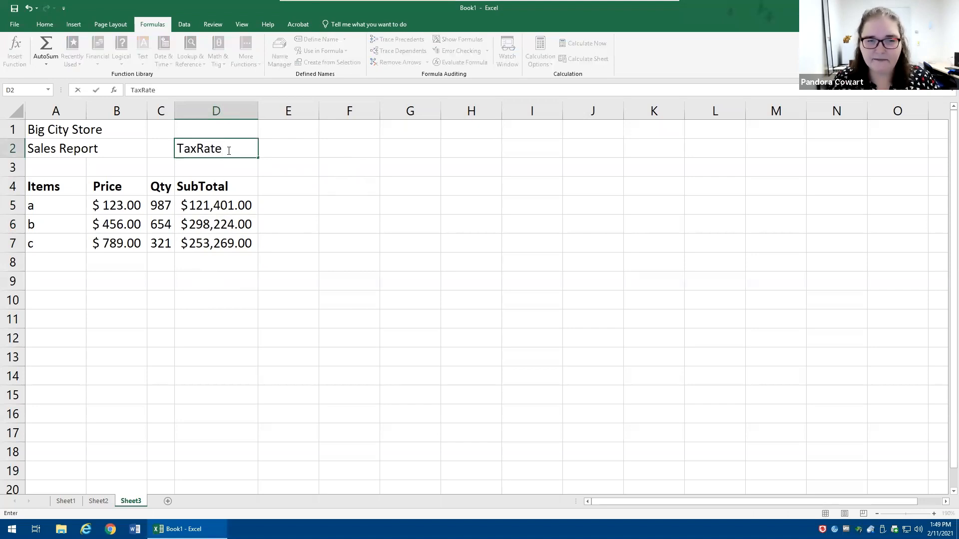
pyautogui.press('Tab')
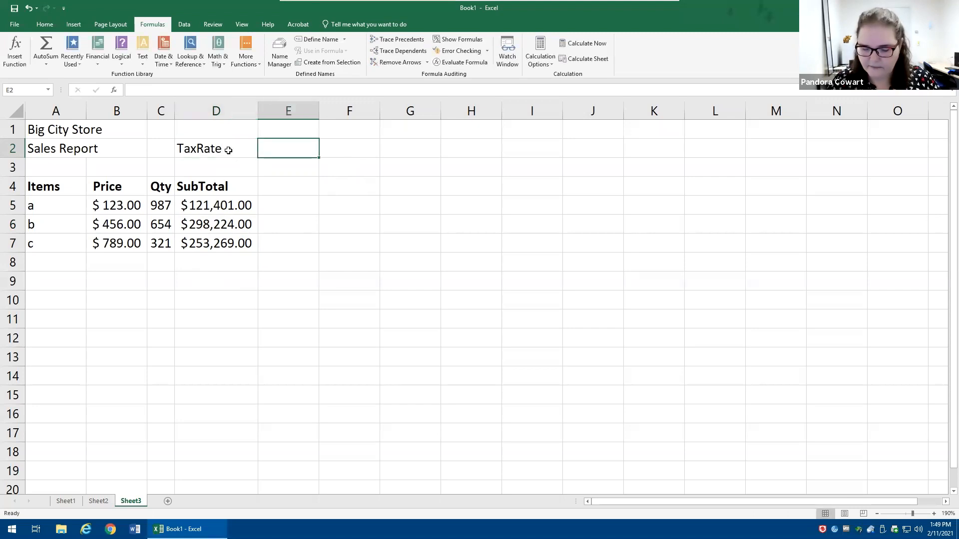
pyautogui.write('10%')
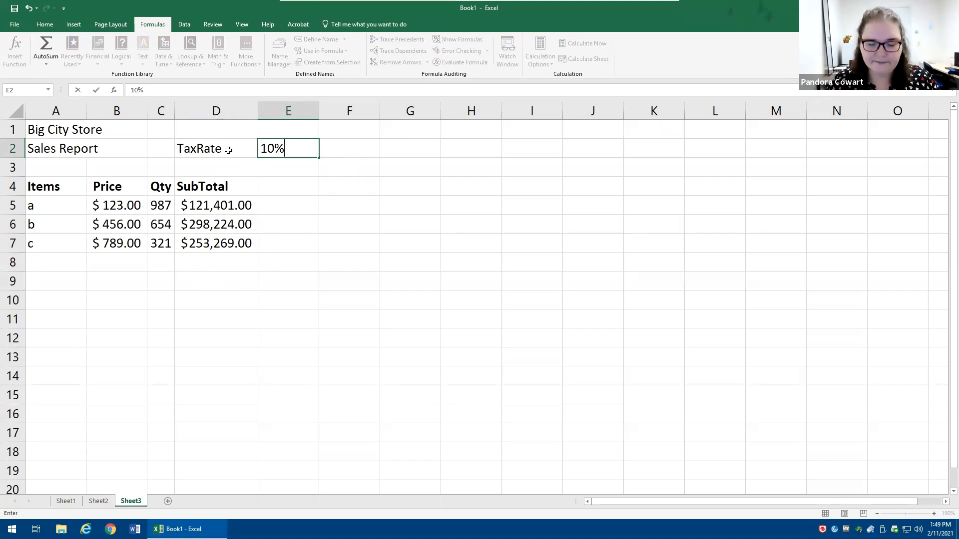
pyautogui.hotkey('ctrl', 'Return')
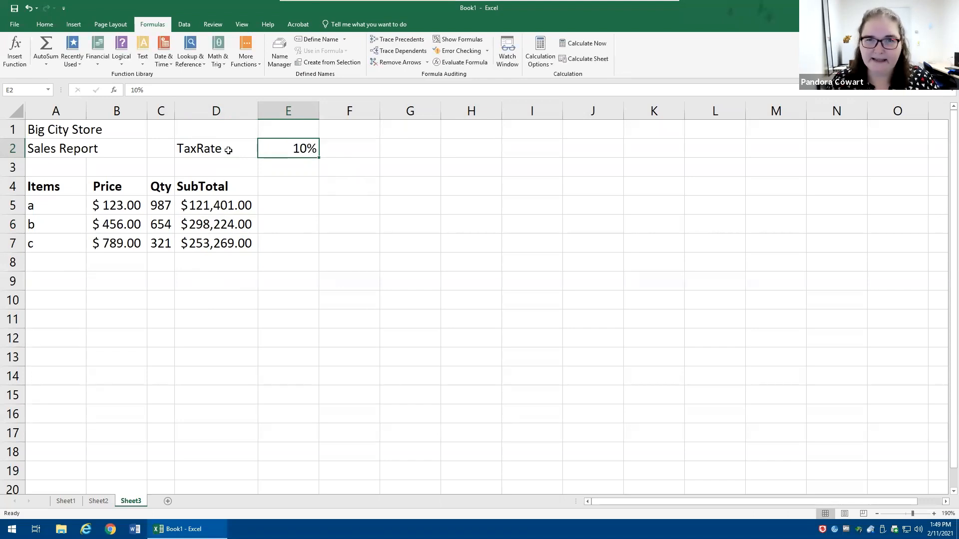
# Step: Enter the column heading Taxes in E4
pyautogui.click(279, 185)
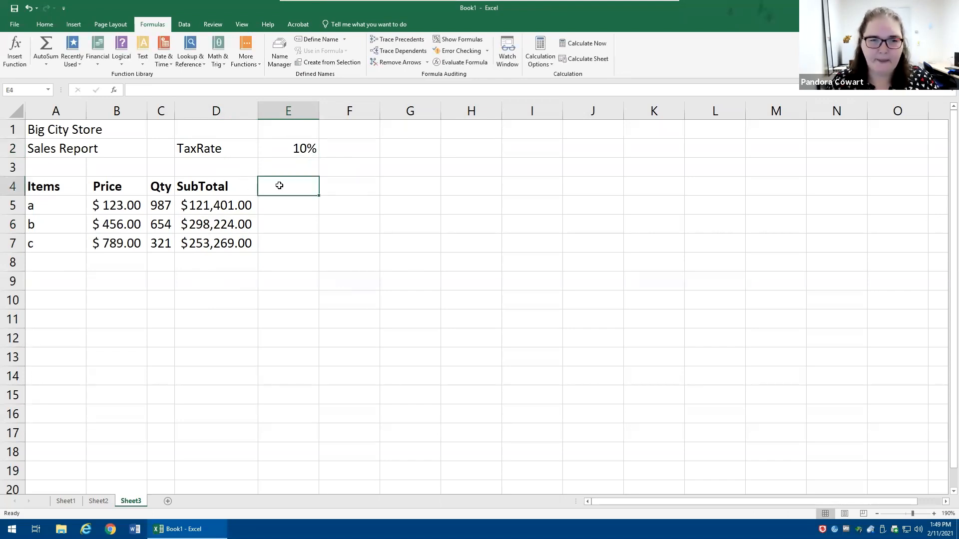
pyautogui.write('Taxes')
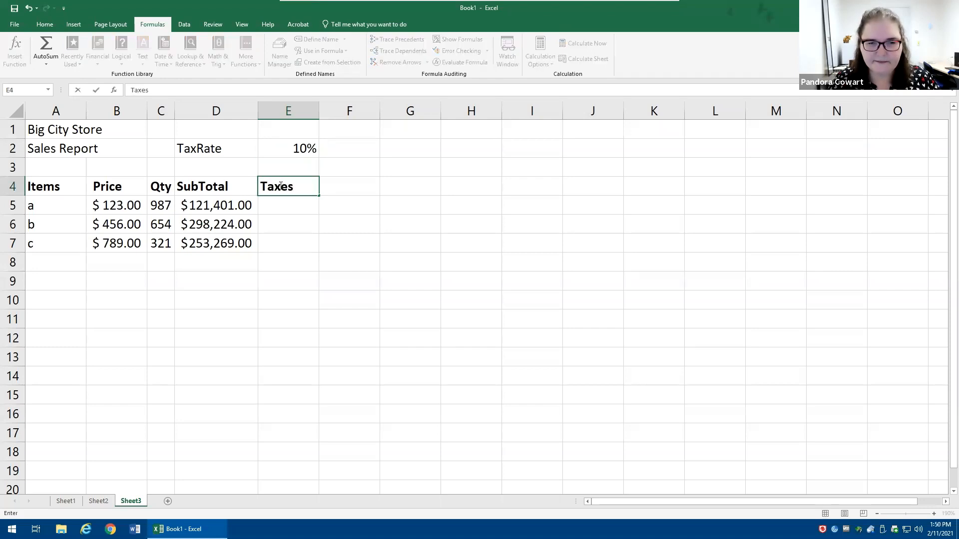
pyautogui.press('Return')
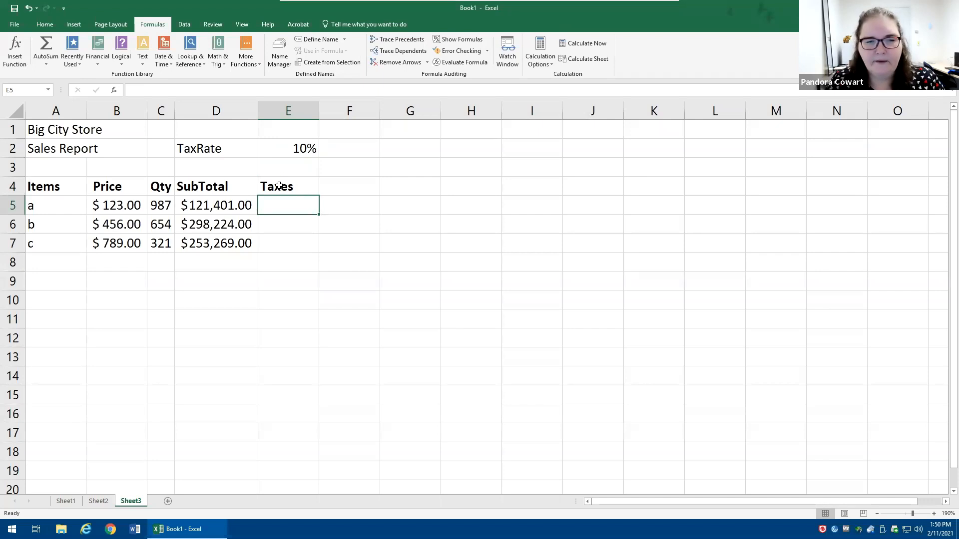
# Step: Review the cell references in item a's subtotal formula in D5
pyautogui.doubleClick(226, 208)
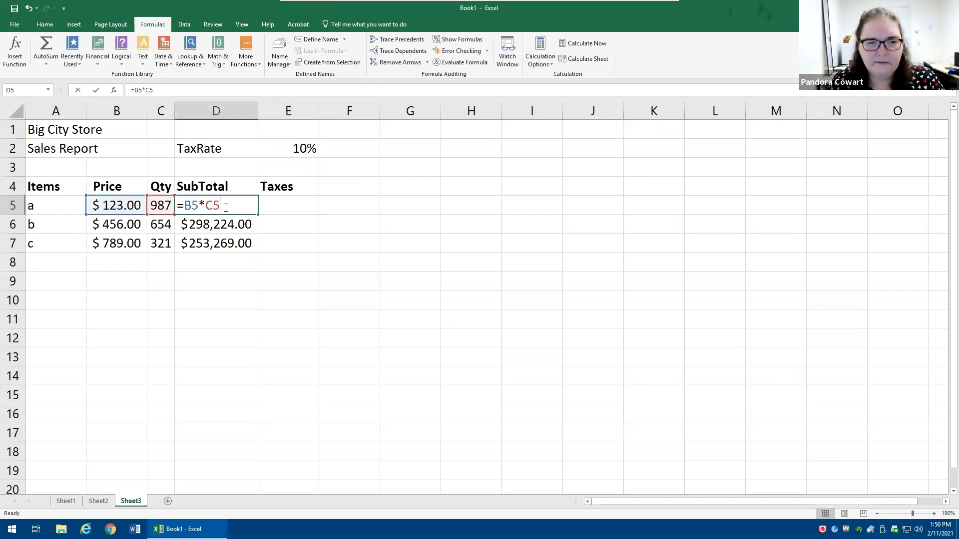
pyautogui.press('Return')
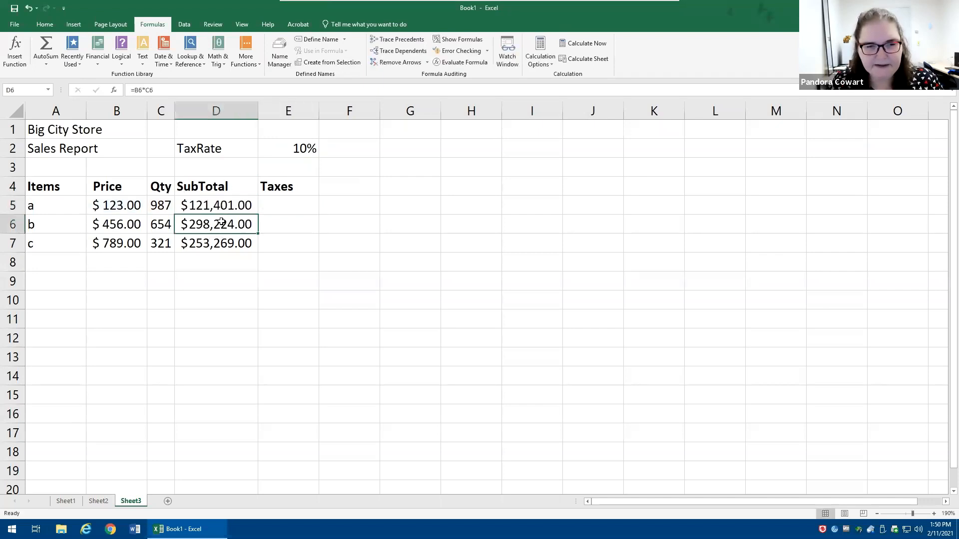
# Step: Review the cell references in the subtotal formulas for items b and c in D6 and D7
pyautogui.doubleClick(218, 227)
pyautogui.press('Return')
pyautogui.doubleClick(219, 241)
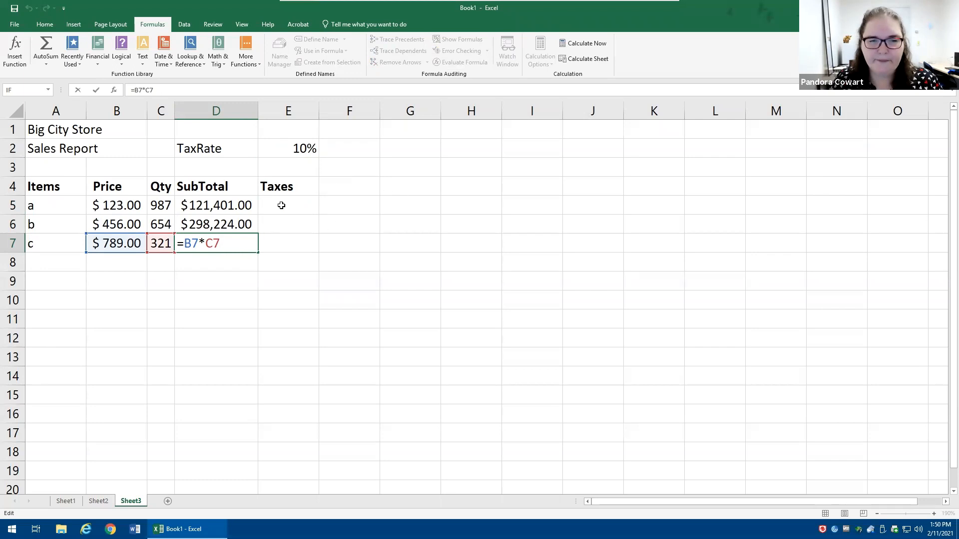
pyautogui.press('Return')
# Step: Enter item a's tax formula =D5*E2 in E5 and fill it down to E7 for items b and c
pyautogui.click(275, 144)
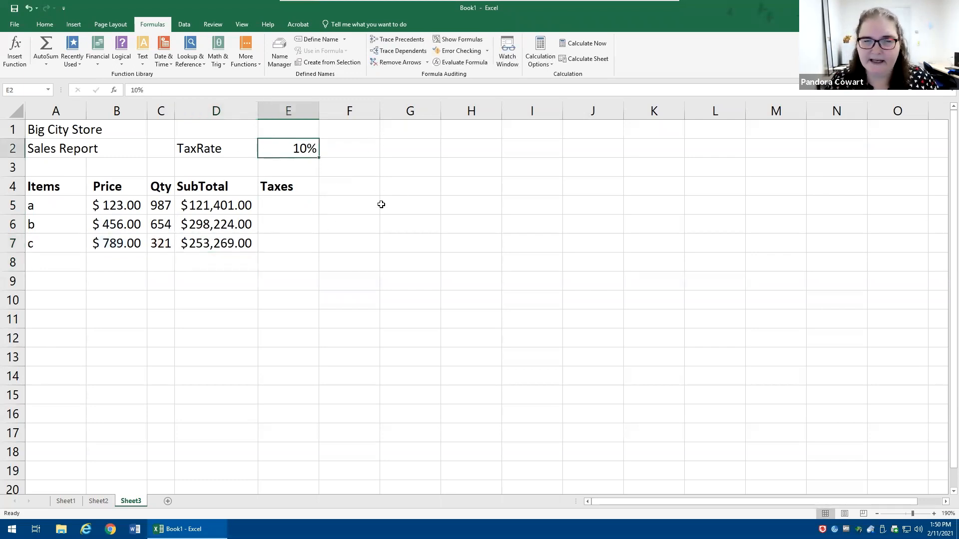
pyautogui.click(280, 202)
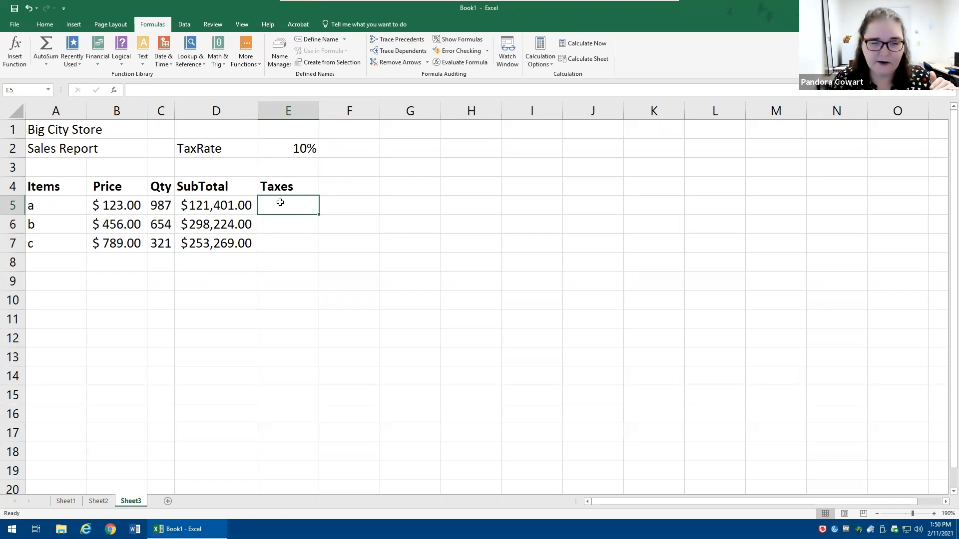
pyautogui.click(217, 205)
pyautogui.click(285, 150)
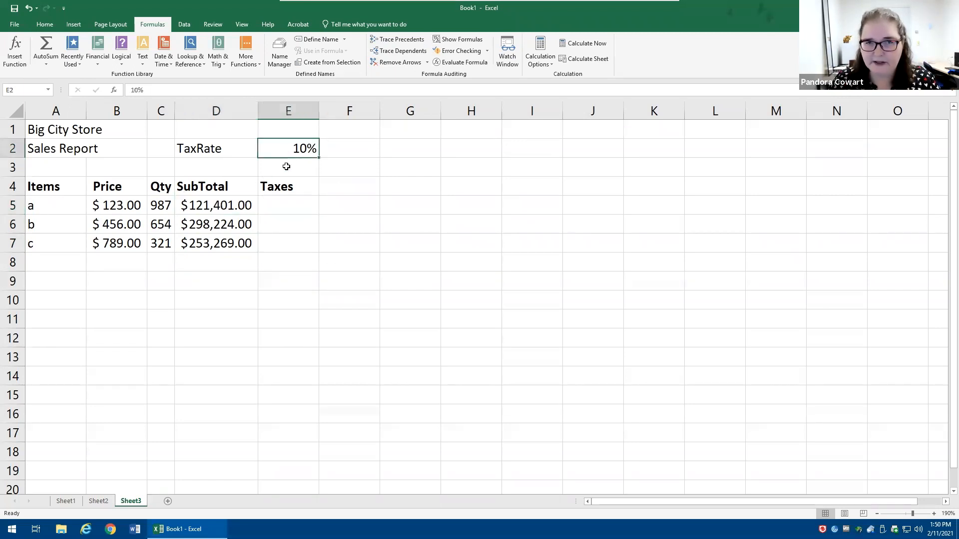
pyautogui.click(292, 208)
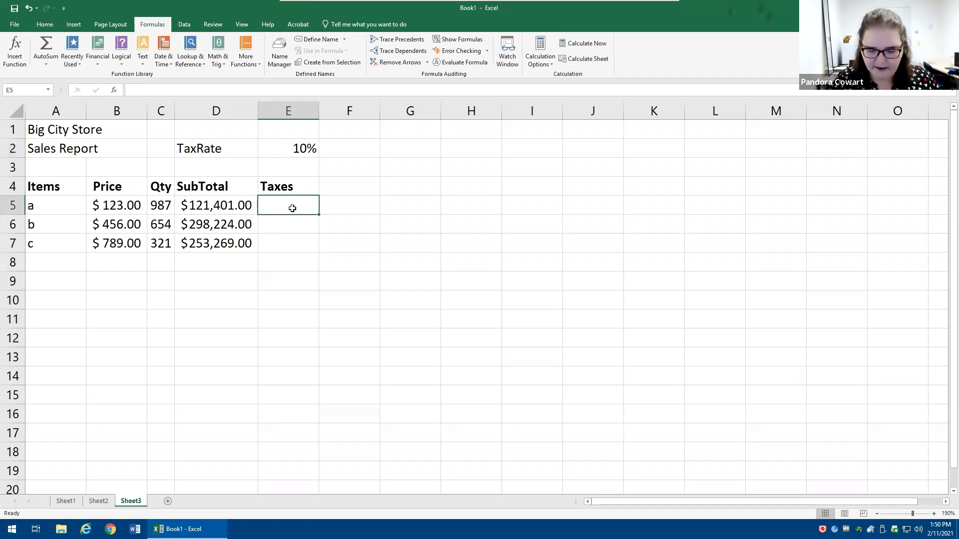
pyautogui.write('=')
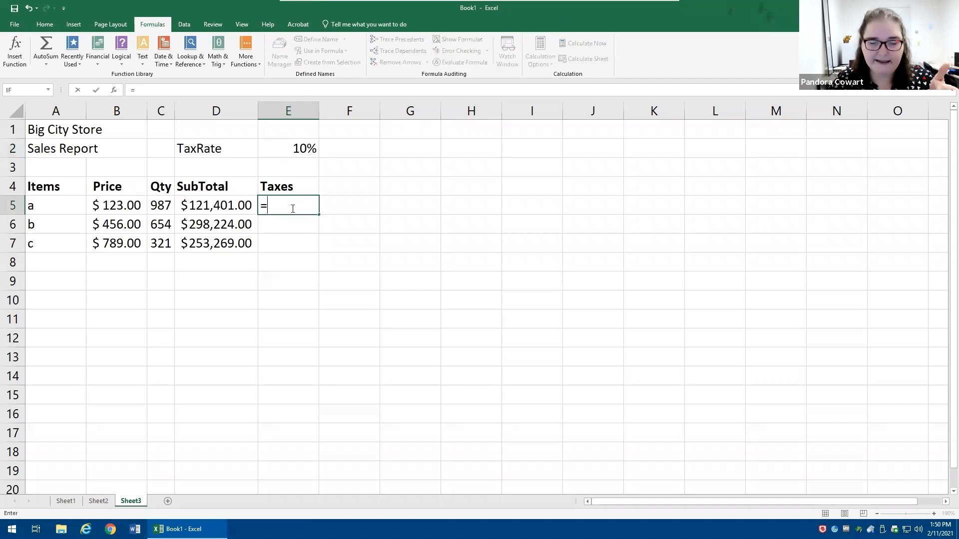
pyautogui.click(227, 206)
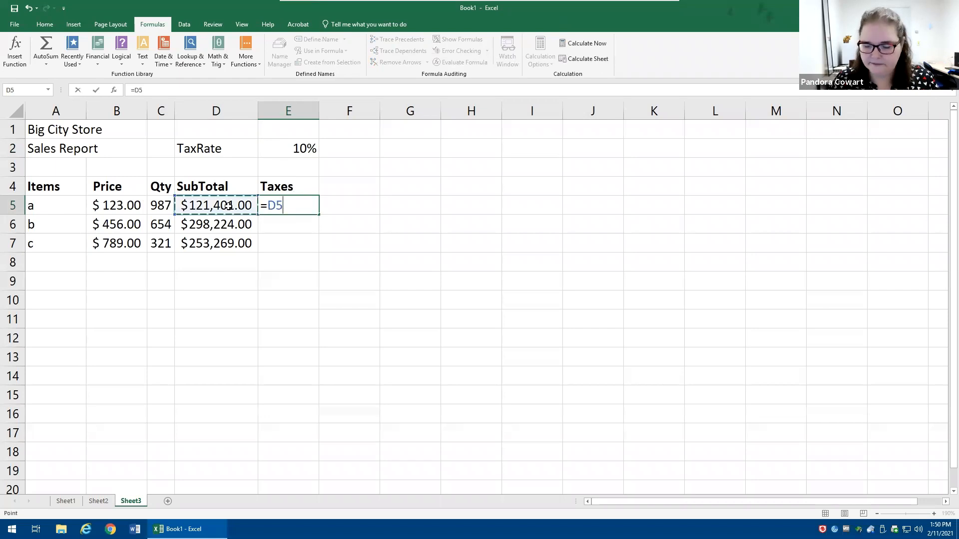
pyautogui.write('*')
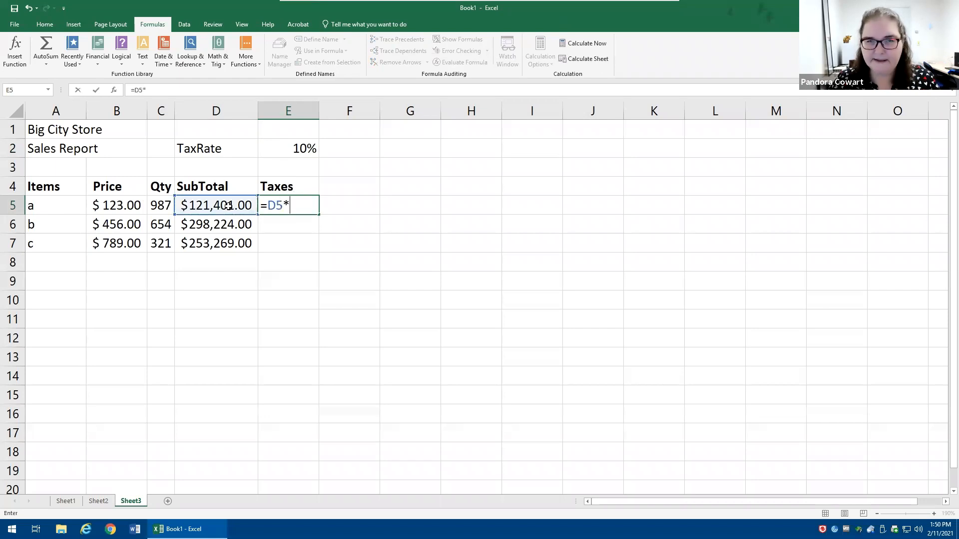
pyautogui.click(283, 150)
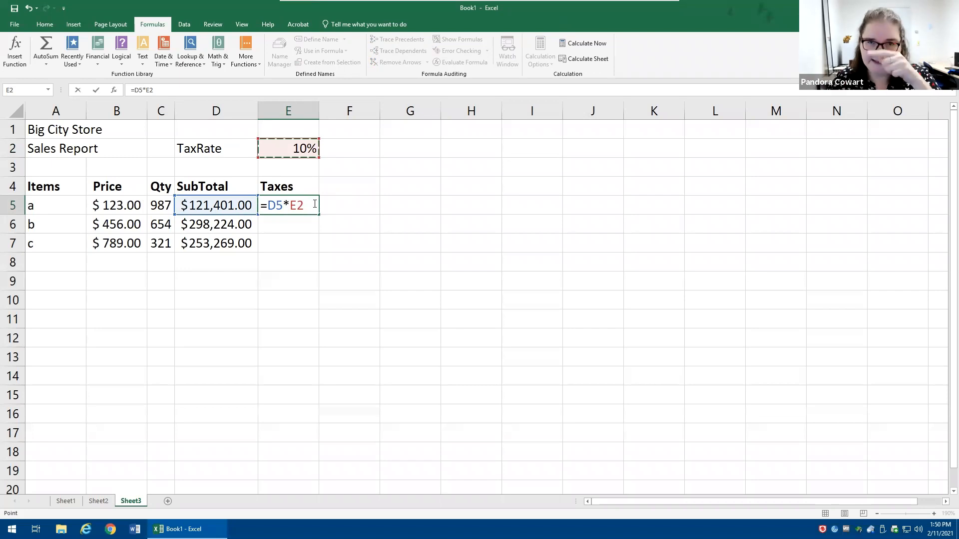
pyautogui.hotkey('ctrl', 'Return')
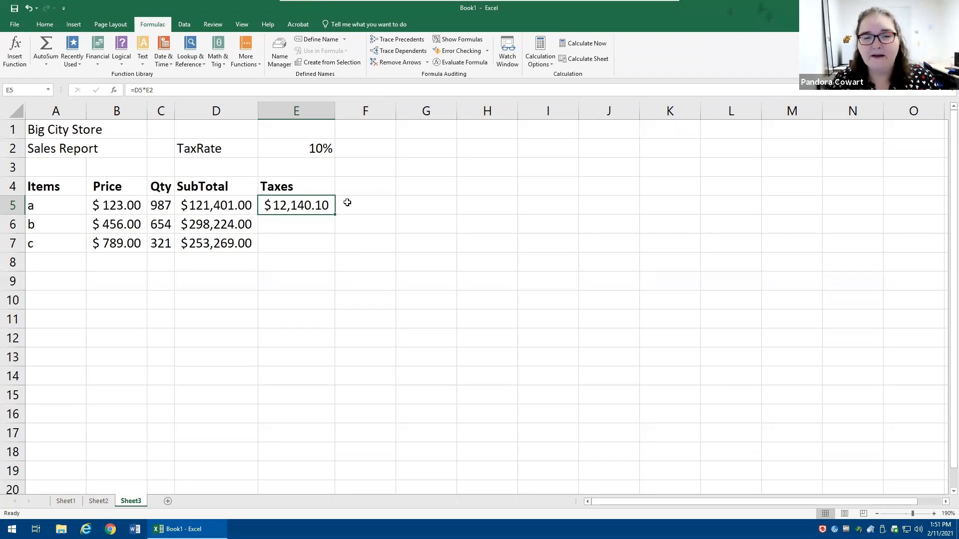
pyautogui.moveTo(335, 215); pyautogui.dragTo(336, 253)
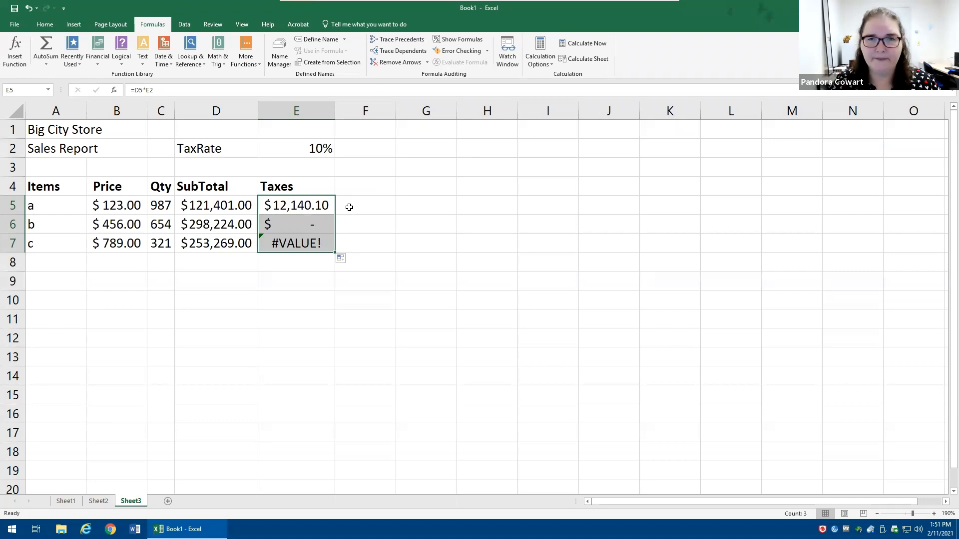
pyautogui.click(440, 280)
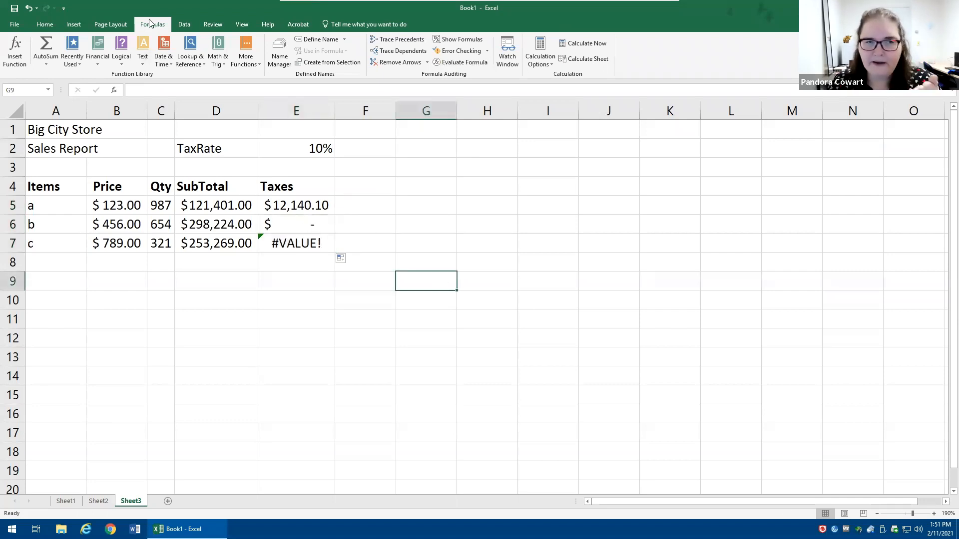
# Step: Show the sheet's formulas, compare the cell references in D5:D7 with those in E5:E7, and switch back to displaying values
pyautogui.click(468, 39)
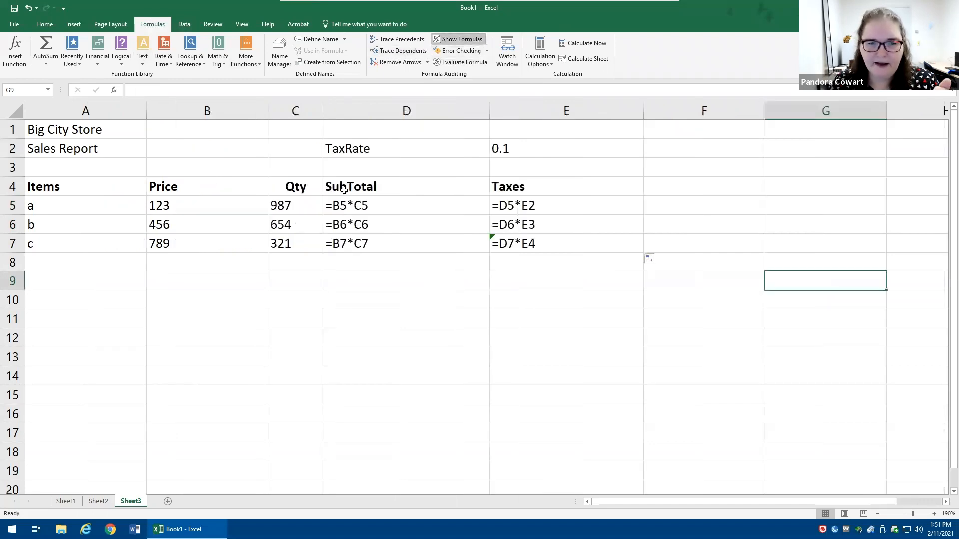
pyautogui.click(352, 204)
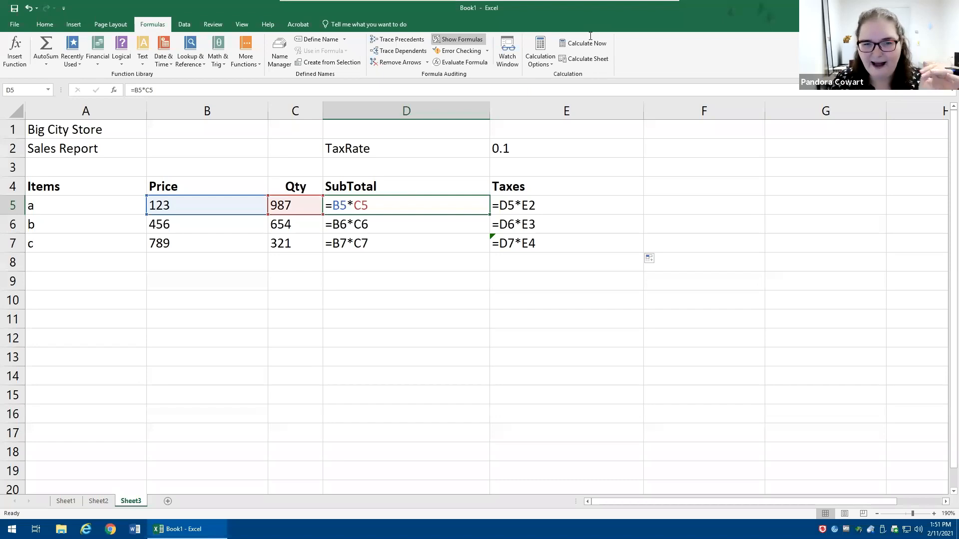
pyautogui.click(365, 221)
pyautogui.click(361, 242)
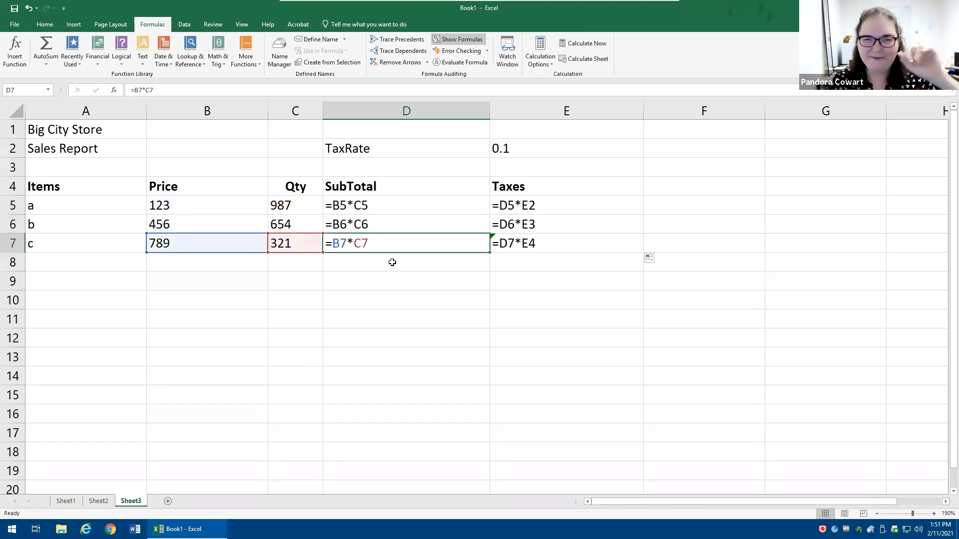
pyautogui.click(561, 204)
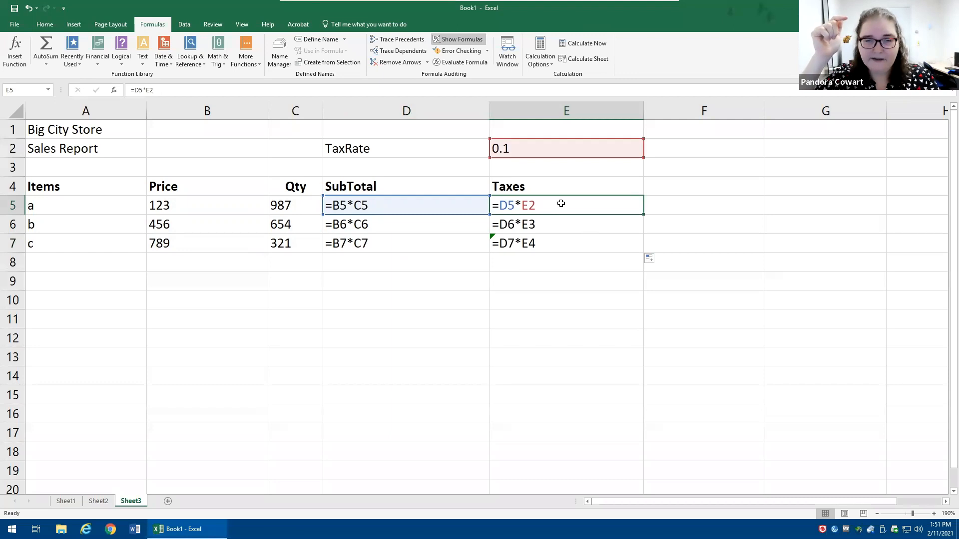
pyautogui.press('Down')
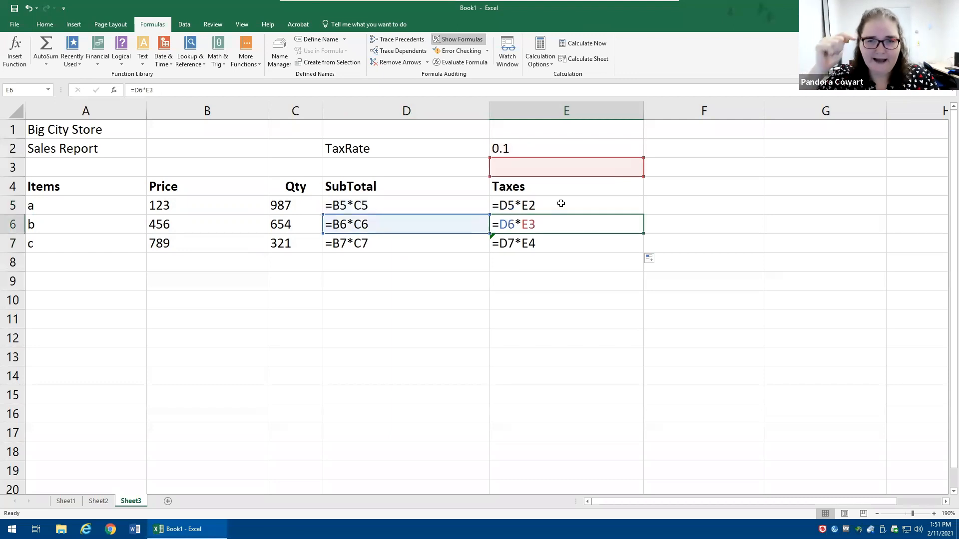
pyautogui.press('Down')
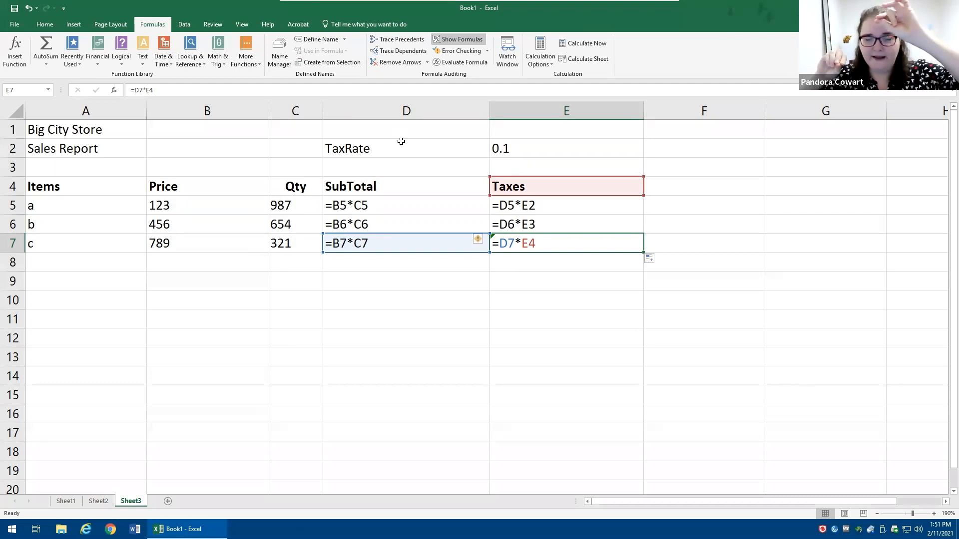
pyautogui.click(499, 206)
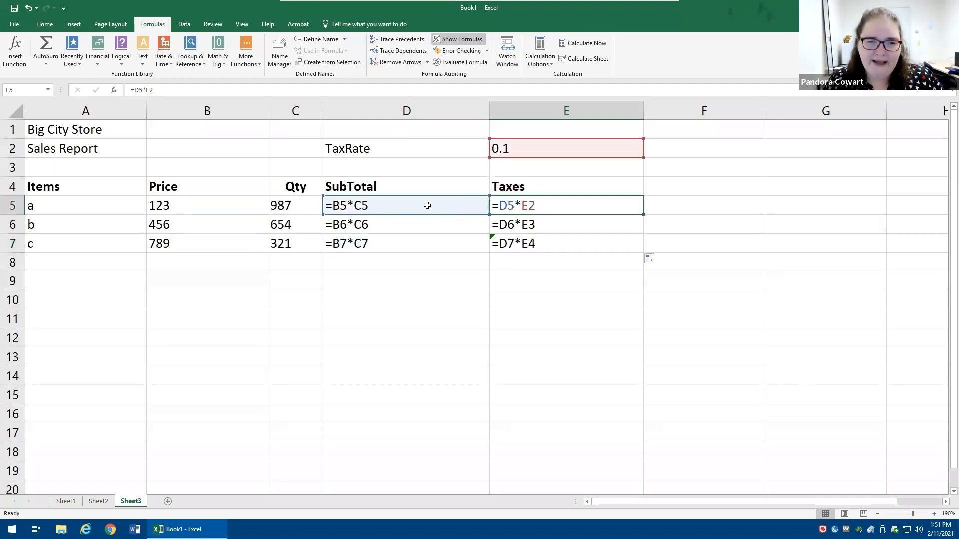
pyautogui.click(399, 226)
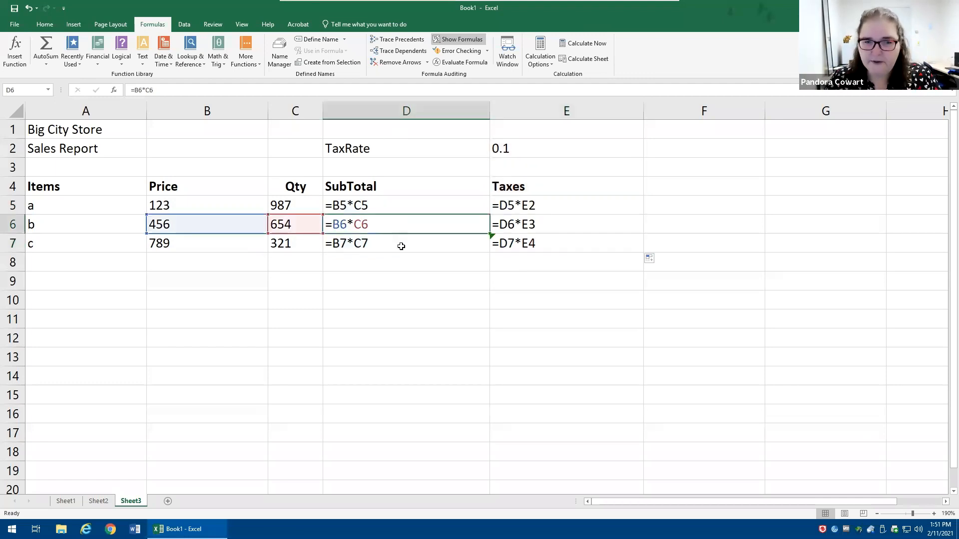
pyautogui.click(401, 246)
pyautogui.click(507, 243)
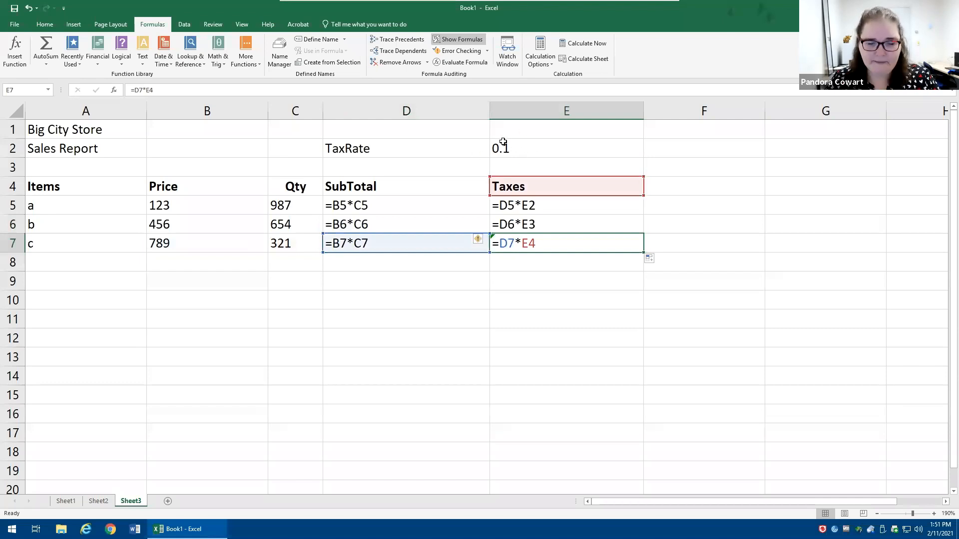
pyautogui.click(452, 40)
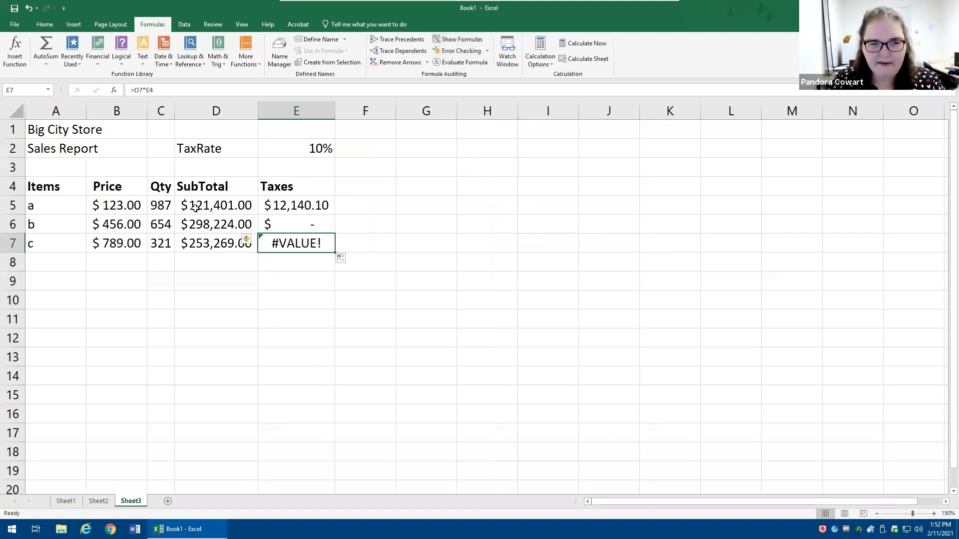
# Step: Fit column D to its subtotals and widen it slightly, with the sheet zoomed to 205%
pyautogui.keyDown('ctrl'); pyautogui.scroll(1, 253, 206); pyautogui.keyUp('ctrl')
pyautogui.keyDown('ctrl'); pyautogui.scroll(-3, 250, 207); pyautogui.keyUp('ctrl')
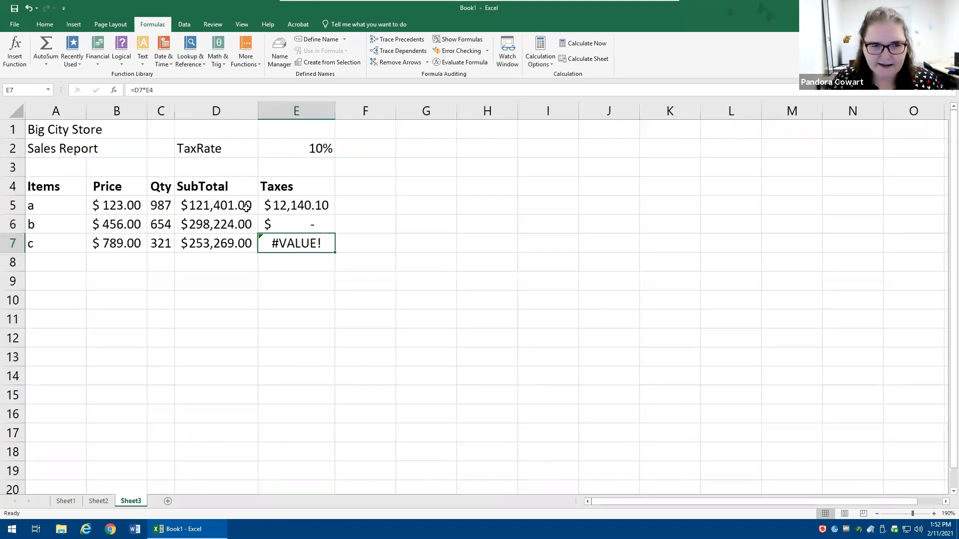
pyautogui.keyDown('ctrl'); pyautogui.scroll(1, 246, 207); pyautogui.keyUp('ctrl')
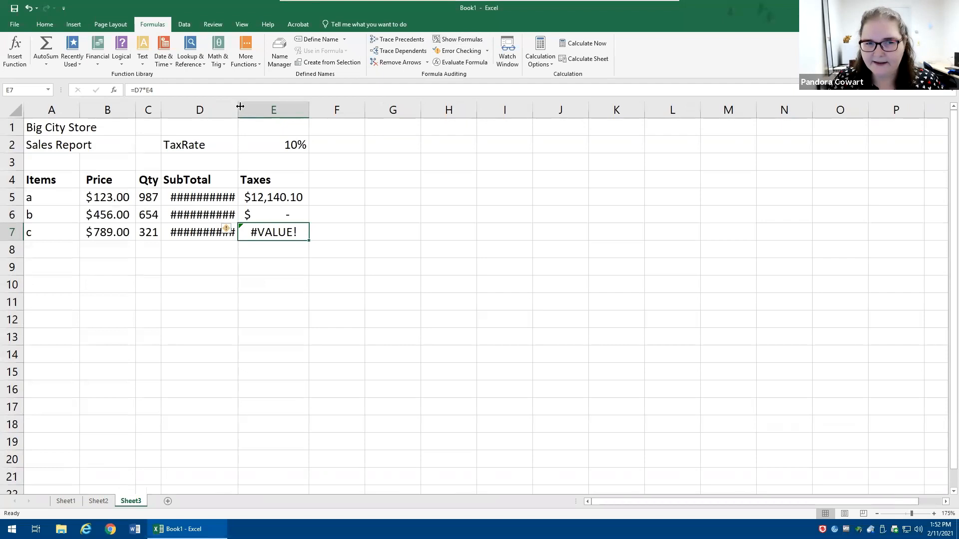
pyautogui.doubleClick(238, 106)
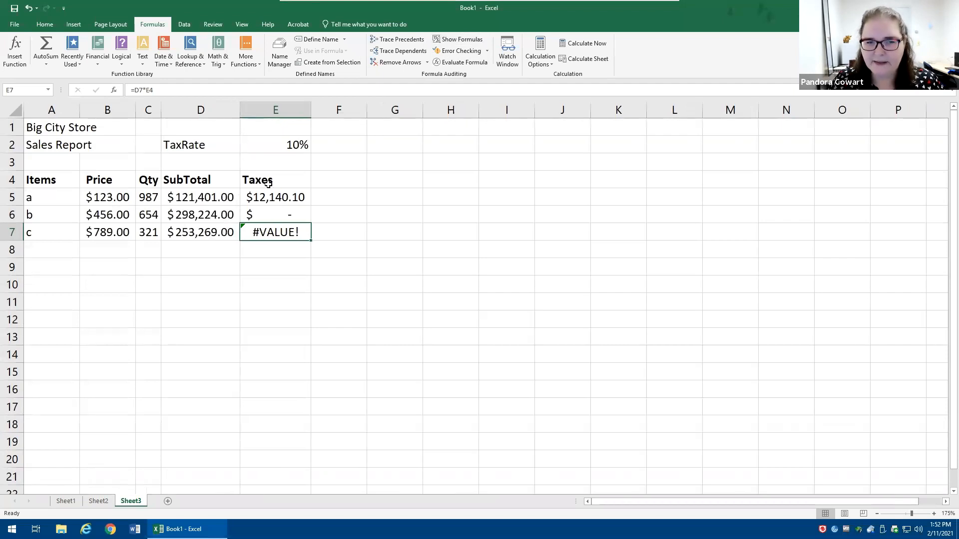
pyautogui.keyDown('ctrl'); pyautogui.scroll(2, 267, 183); pyautogui.keyUp('ctrl')
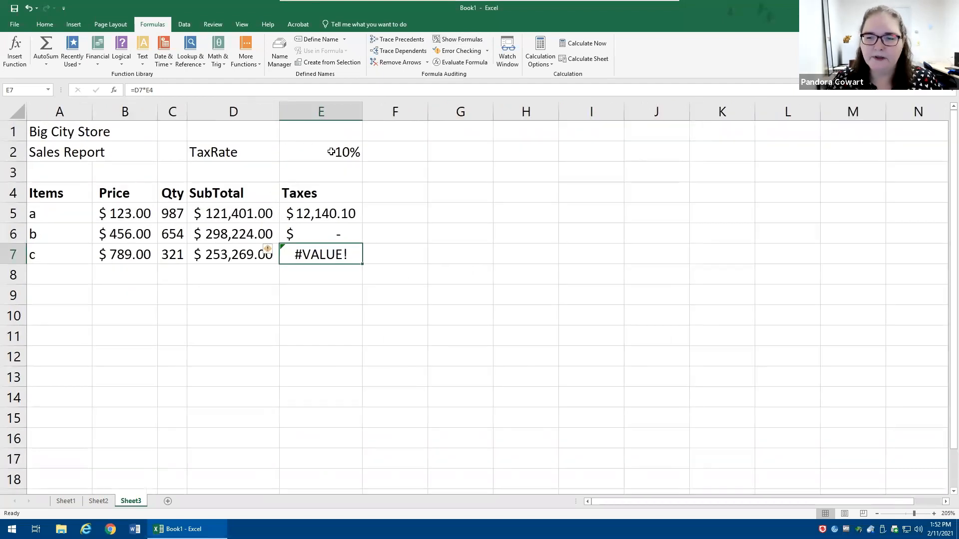
pyautogui.moveTo(280, 108)
pyautogui.mouseDown()
pyautogui.moveTo(271, 109)
pyautogui.moveTo(282, 118)
pyautogui.mouseUp()
# Step: Clear the tax formulas from E5:E7
pyautogui.moveTo(325, 210); pyautogui.dragTo(318, 256)
pyautogui.press('Delete')
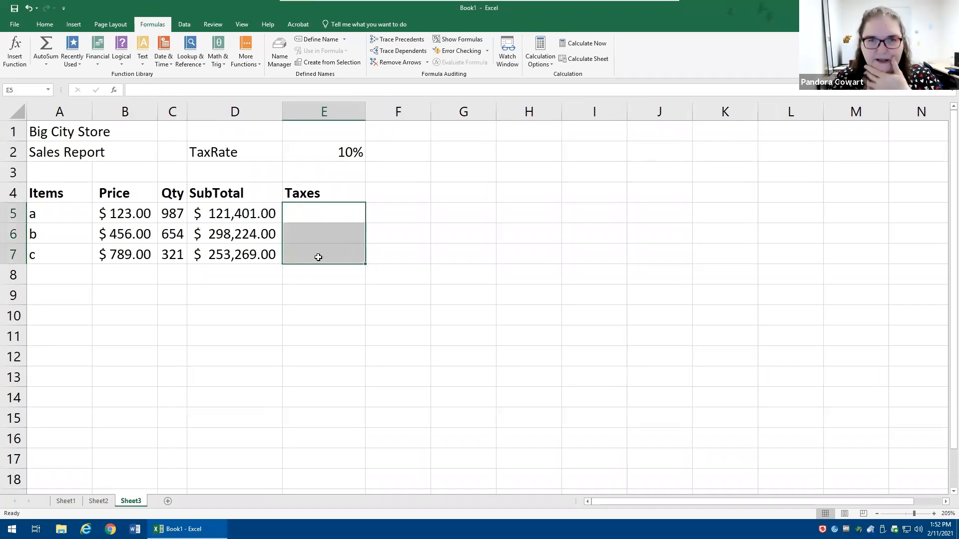
pyautogui.click(320, 213)
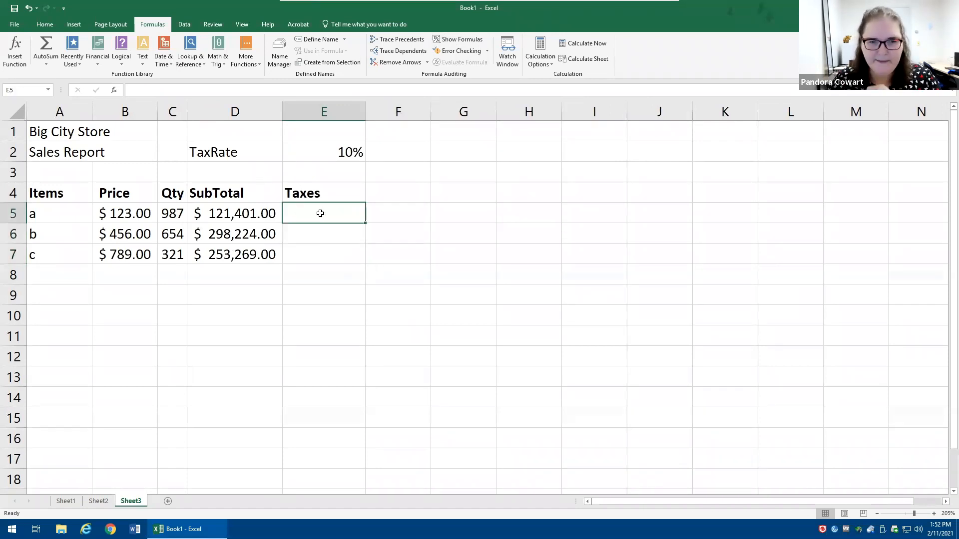
pyautogui.click(221, 215)
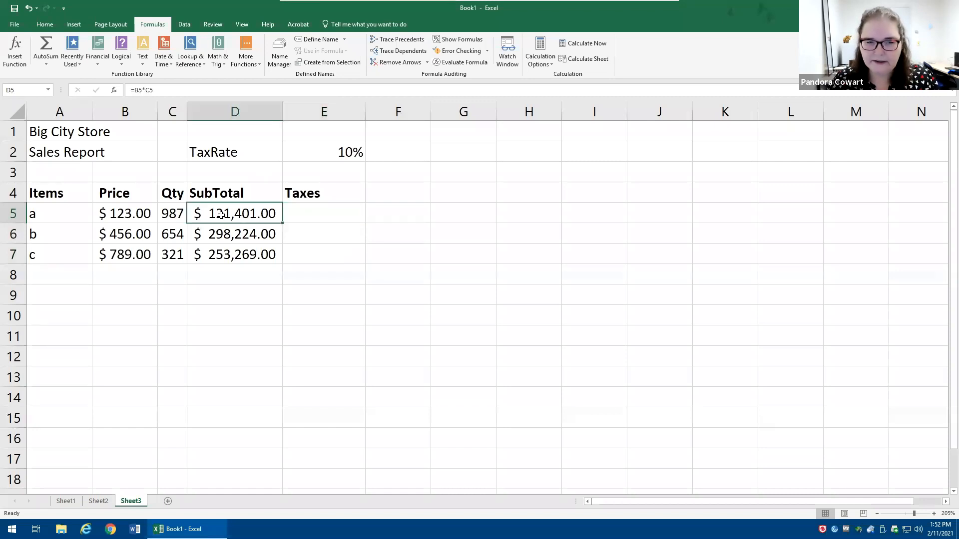
pyautogui.click(261, 233)
pyautogui.click(256, 250)
pyautogui.click(252, 279)
pyautogui.click(251, 310)
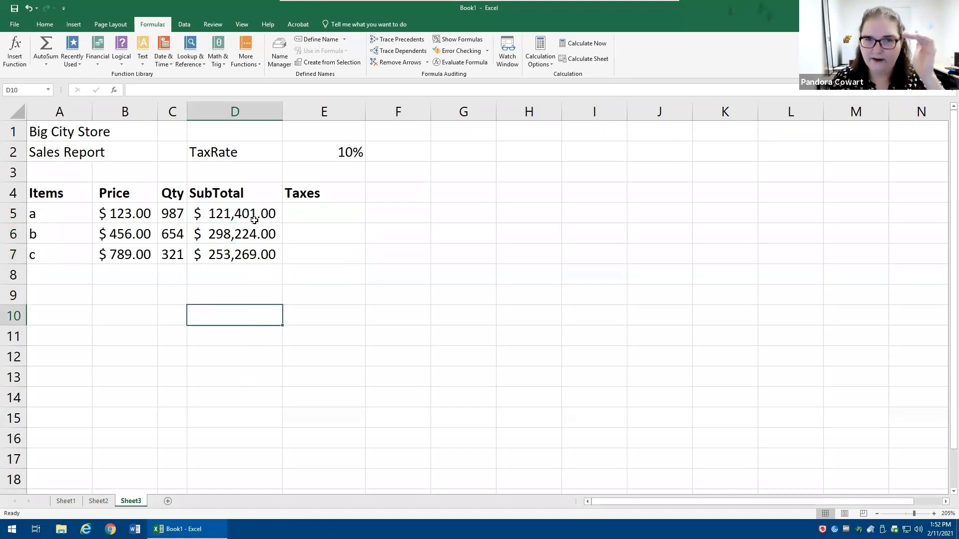
pyautogui.click(319, 153)
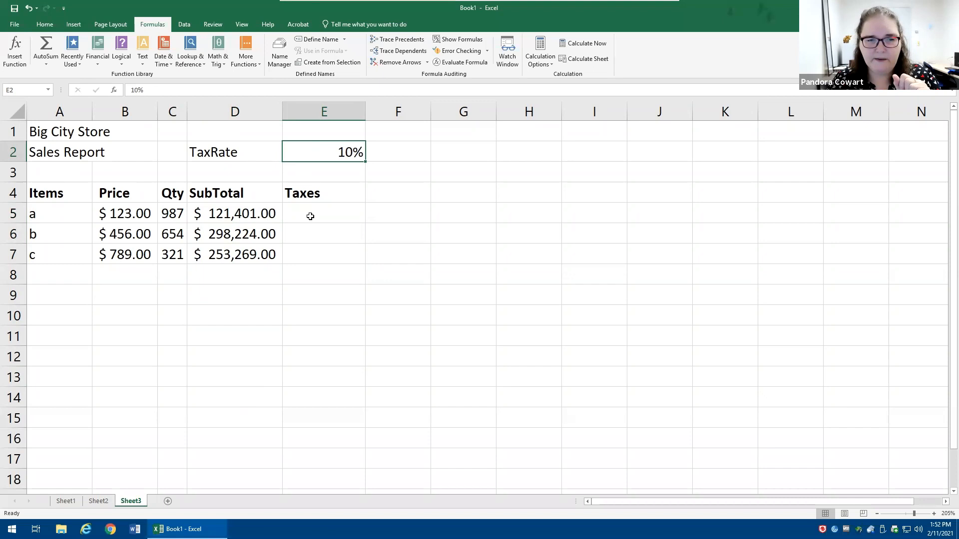
# Step: Enter item a's tax formula =D5*$E$2 in E5, with the tax rate as an absolute reference, and fill it down to E7
pyautogui.click(345, 218)
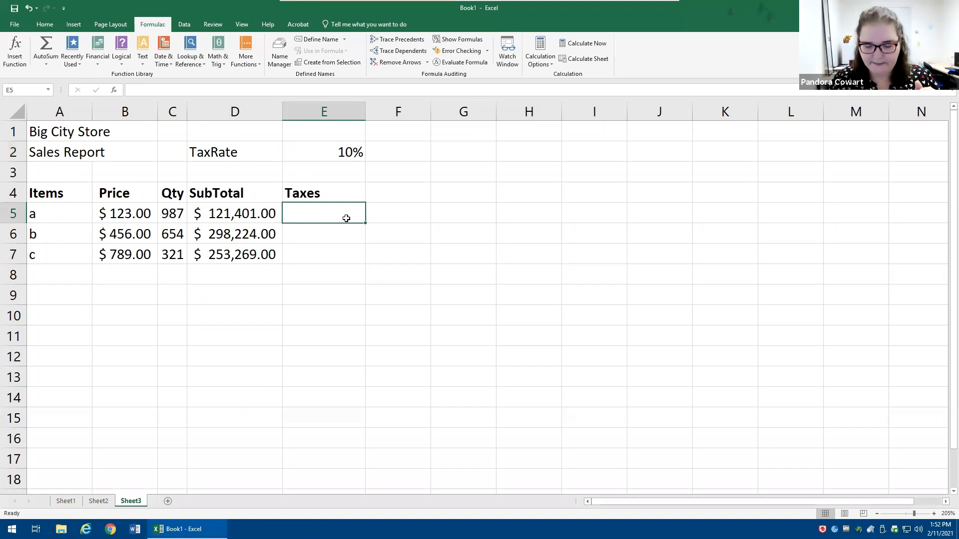
pyautogui.write('=')
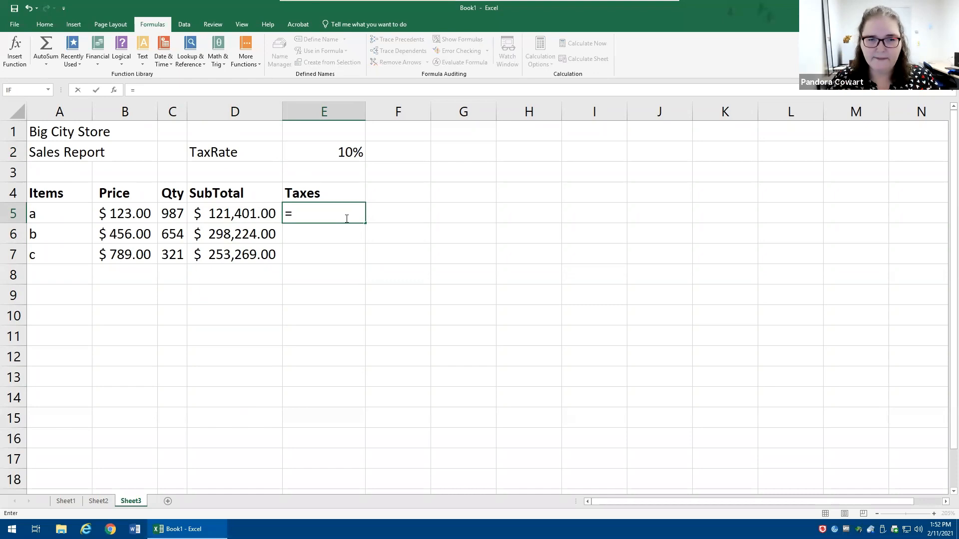
pyautogui.click(237, 211)
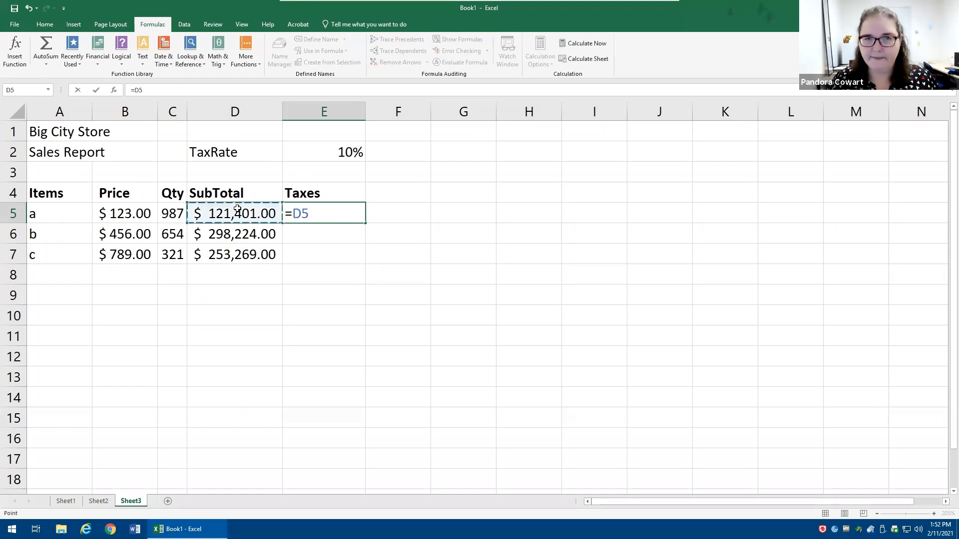
pyautogui.write('*')
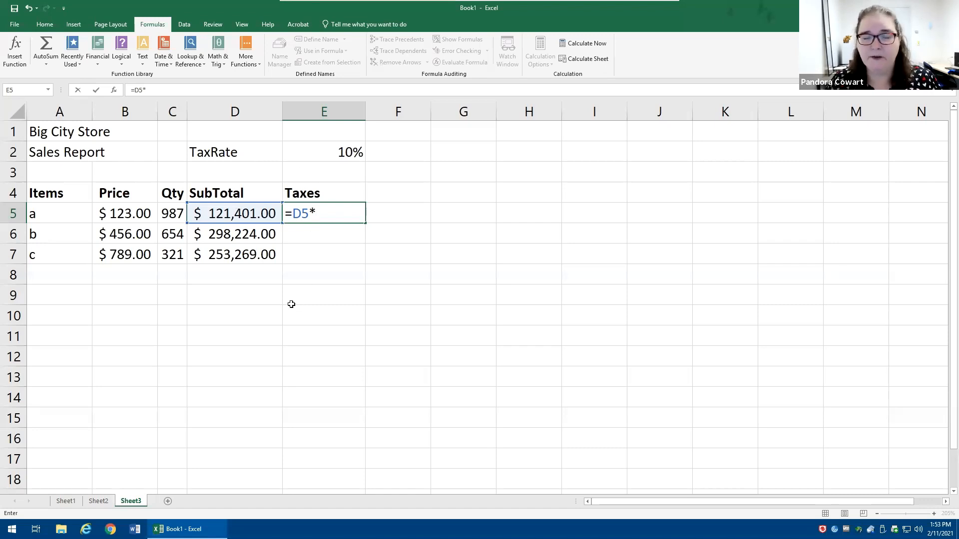
pyautogui.click(313, 151)
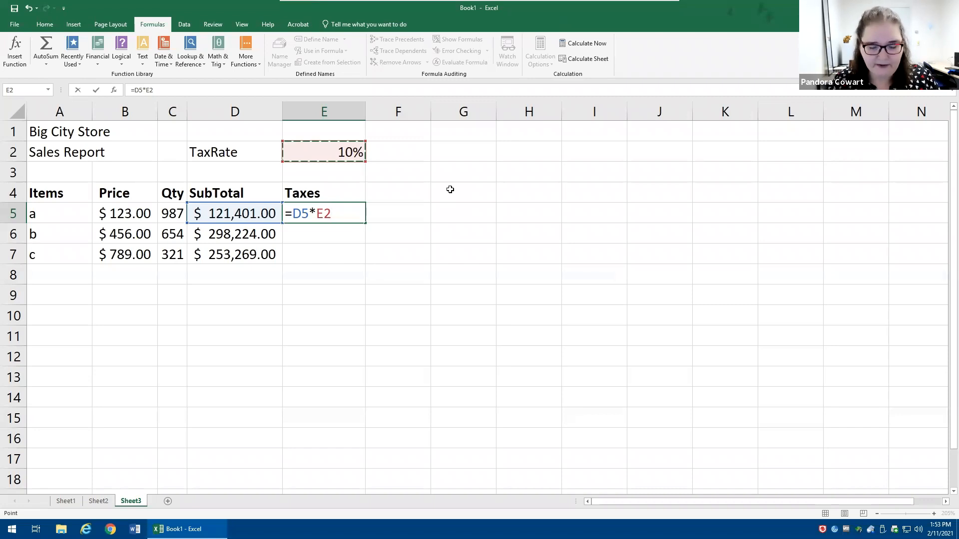
pyautogui.press('F4')
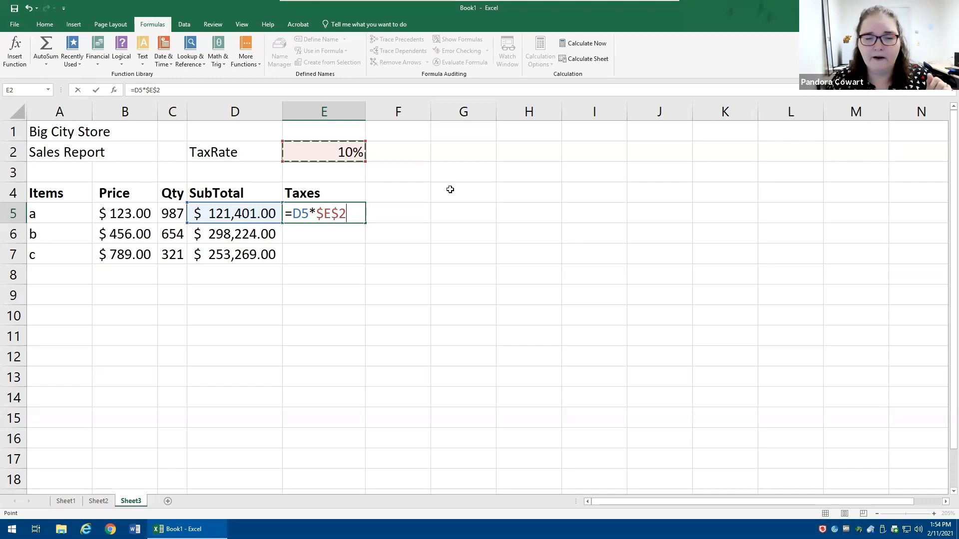
pyautogui.click(100, 91)
pyautogui.moveTo(365, 225); pyautogui.dragTo(358, 265)
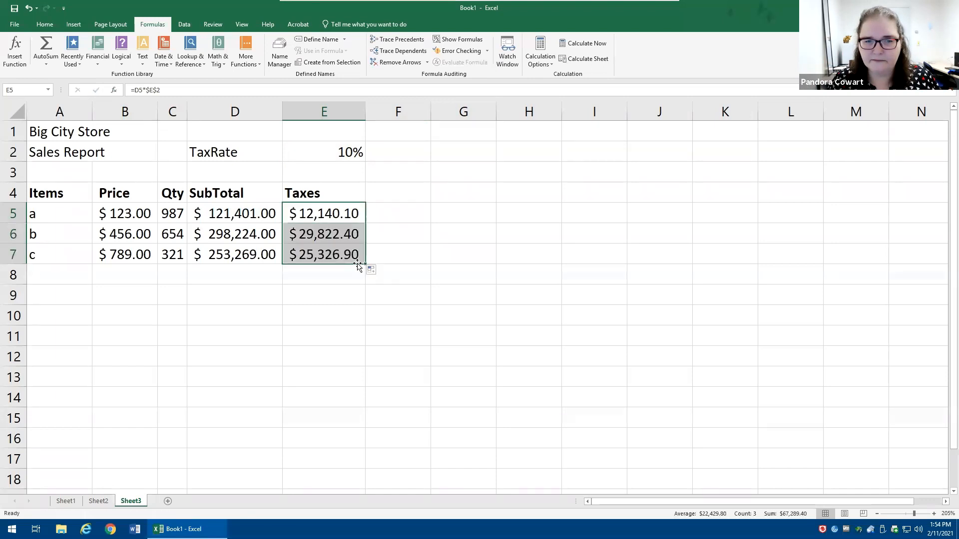
# Step: Show the sheet's formulas, examine the references in the tax formulas in E5:E7, and switch back to displaying values
pyautogui.click(336, 280)
pyautogui.click(467, 41)
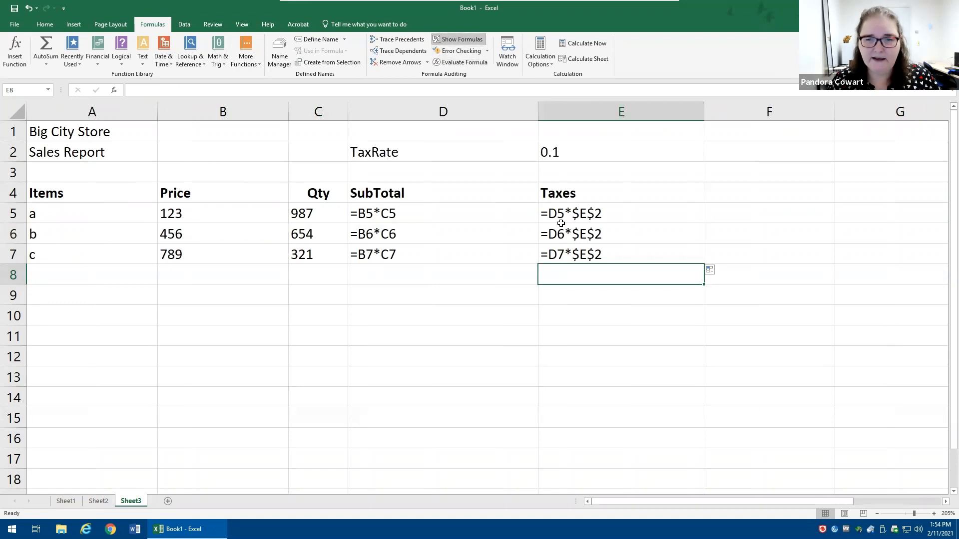
pyautogui.click(571, 214)
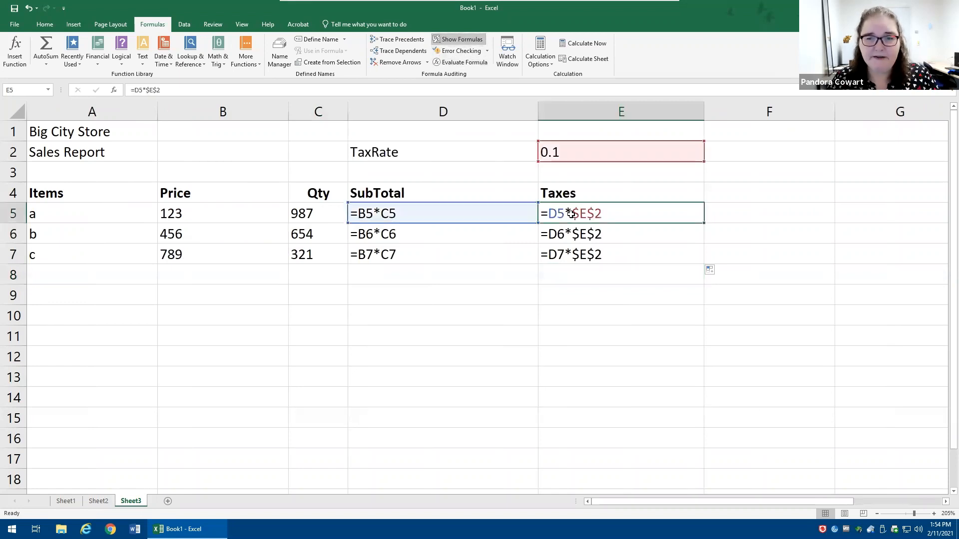
pyautogui.press('Down')
pyautogui.press('Down')
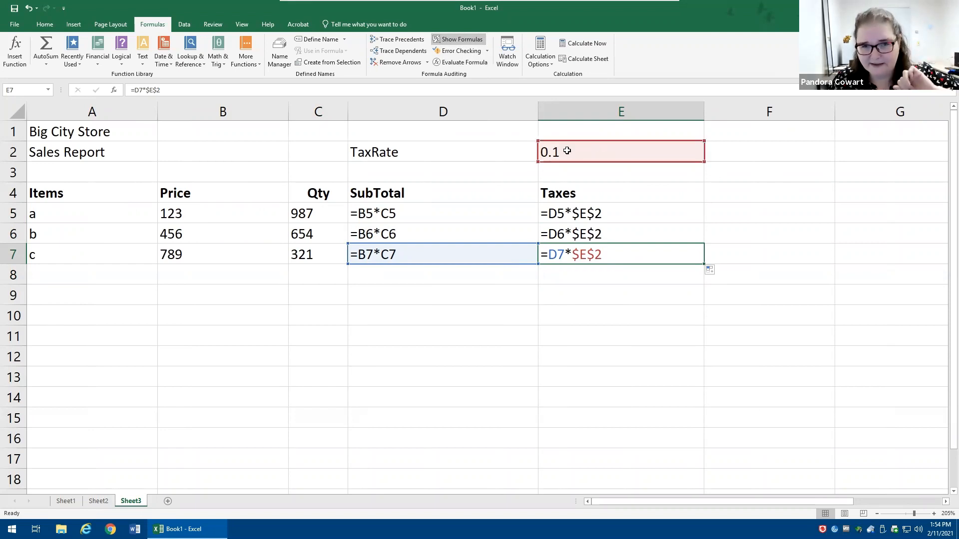
pyautogui.click(458, 39)
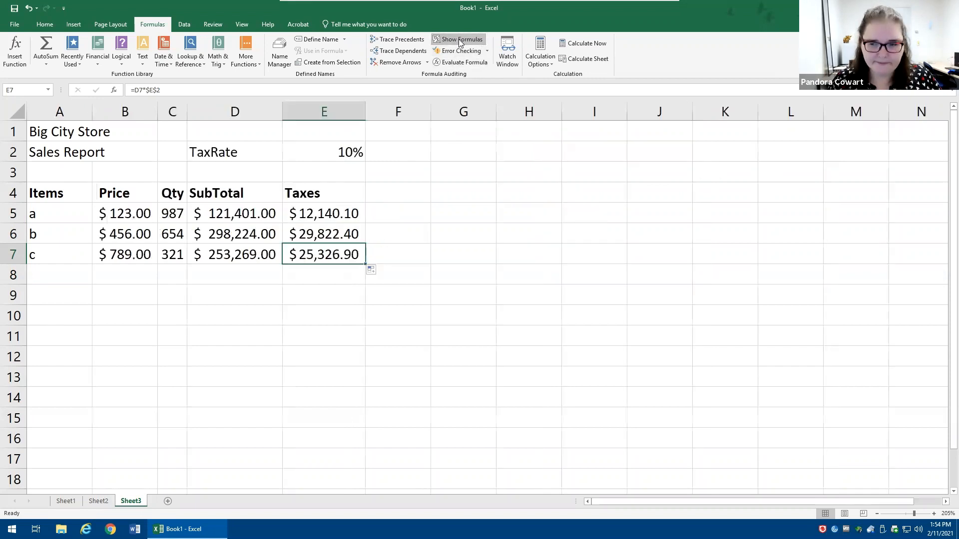
# Step: Add the column heading Total in F4, beside Taxes
pyautogui.click(390, 191)
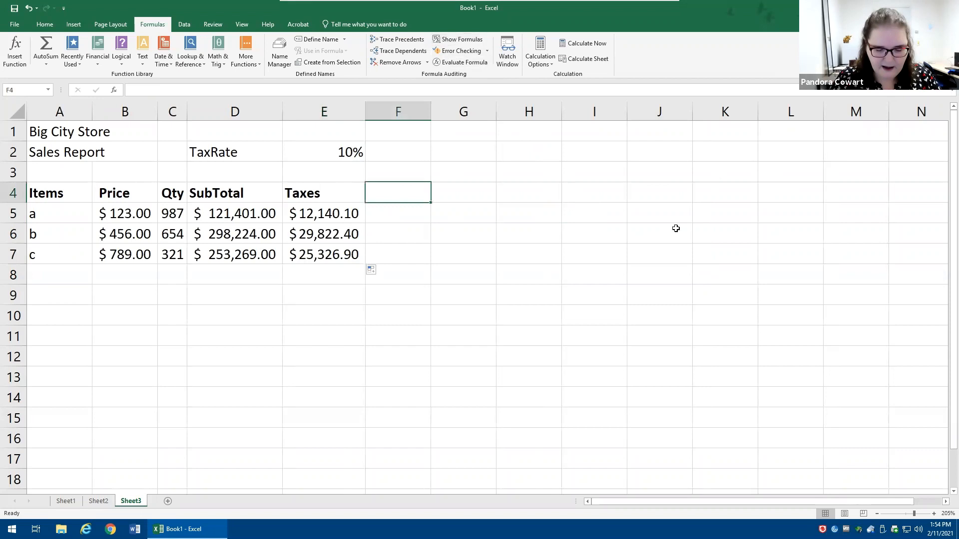
pyautogui.write('Total')
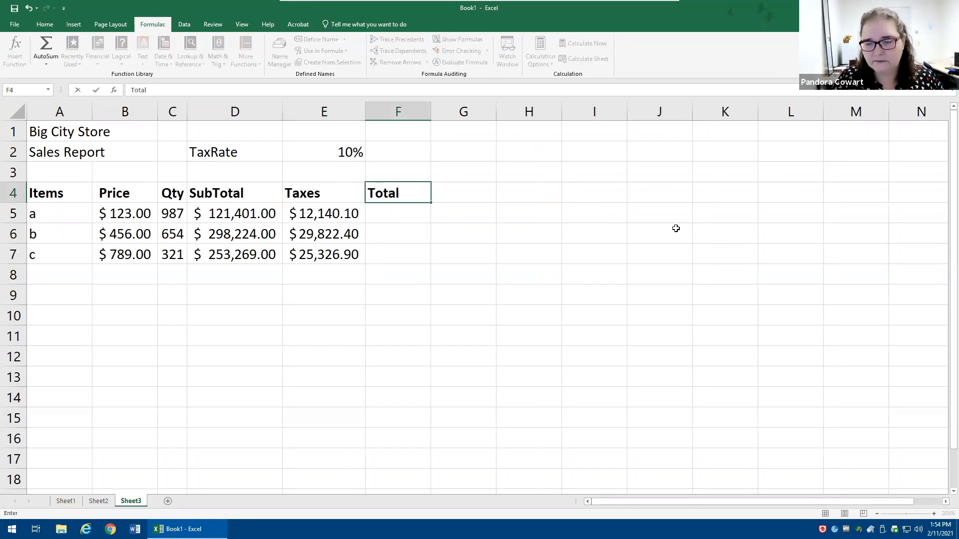
pyautogui.press('Return')
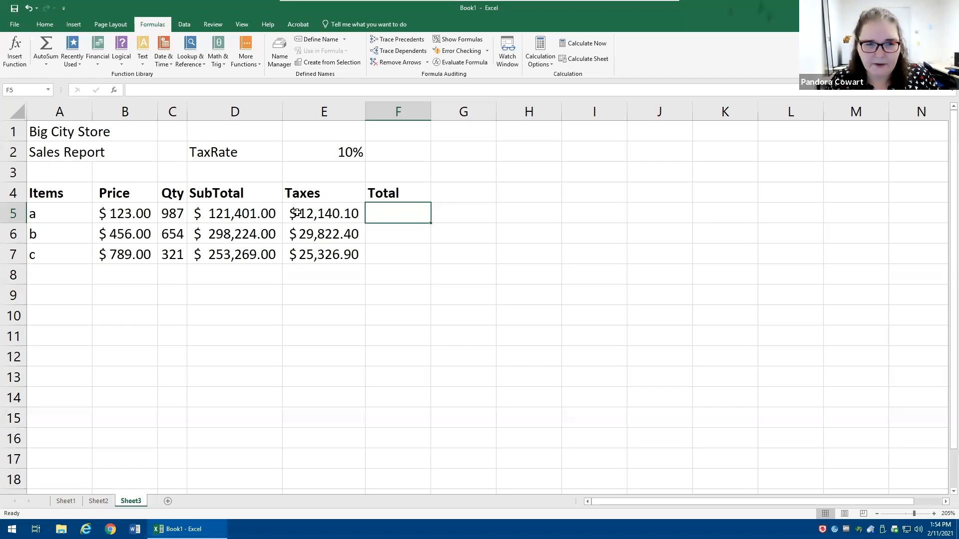
# Step: Enter item a's total formula =D5+E5 in F5 and fill it down to F7 for items b and c
pyautogui.click(258, 213)
pyautogui.moveTo(288, 216); pyautogui.dragTo(319, 214)
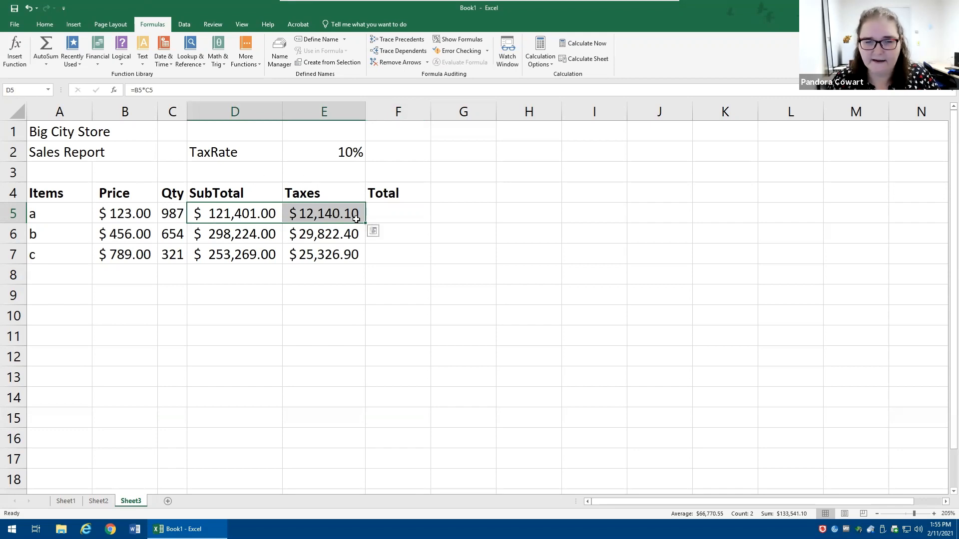
pyautogui.click(394, 211)
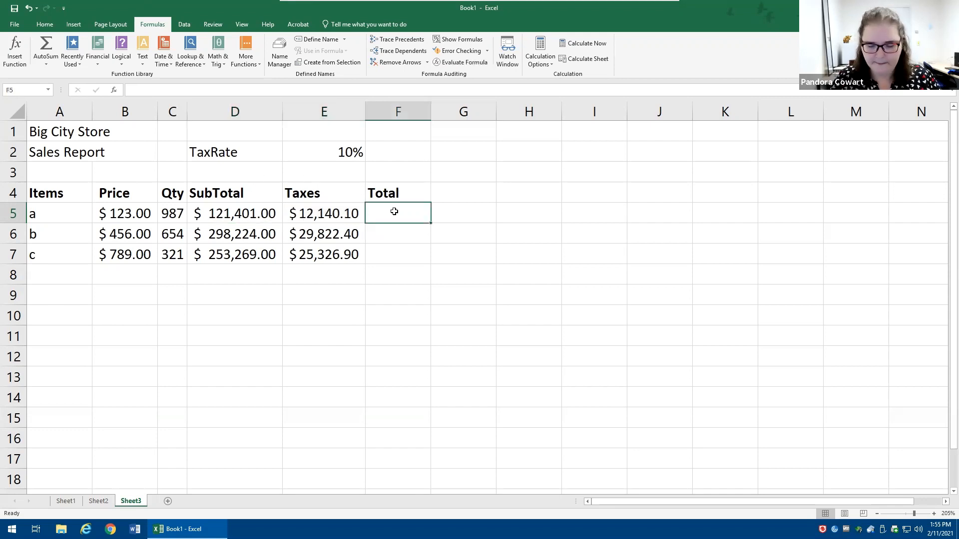
pyautogui.write('=')
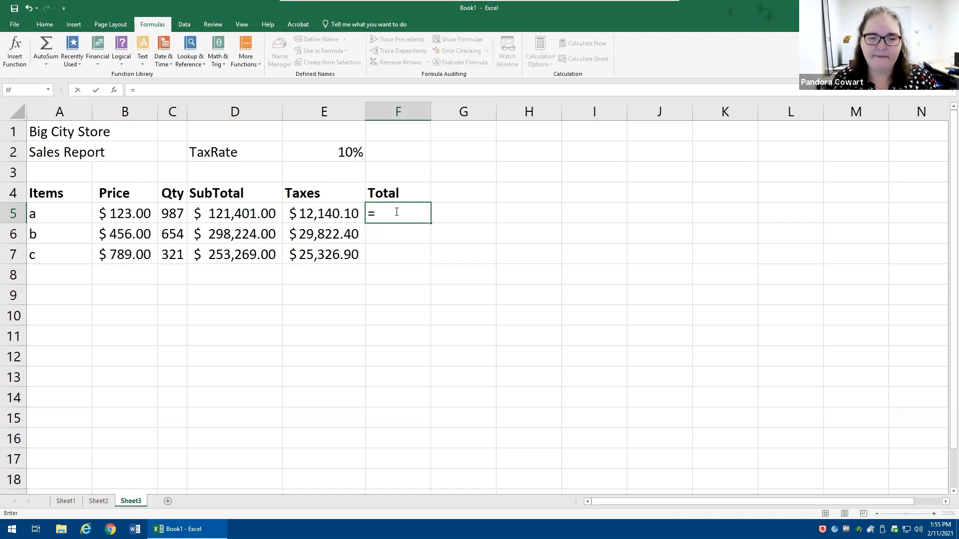
pyautogui.click(230, 215)
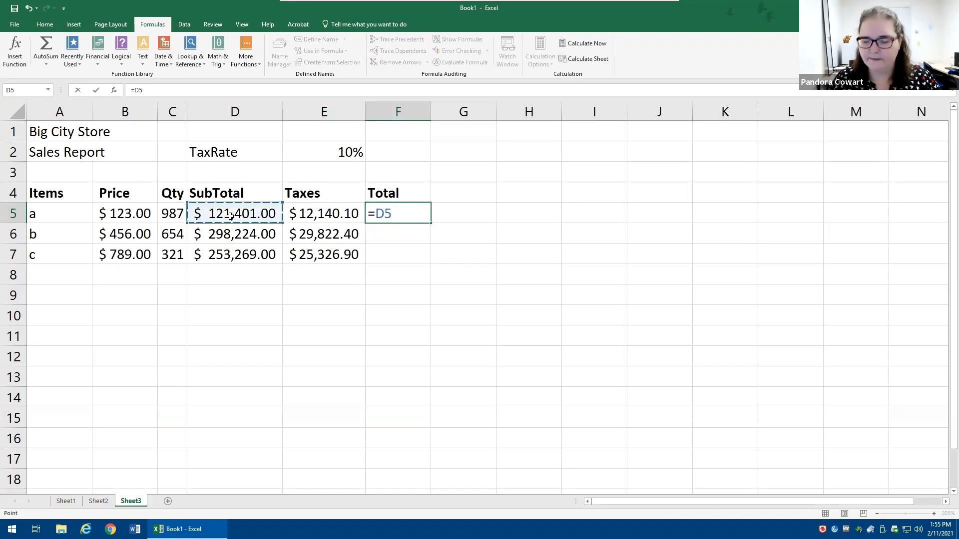
pyautogui.write('+')
pyautogui.click(306, 213)
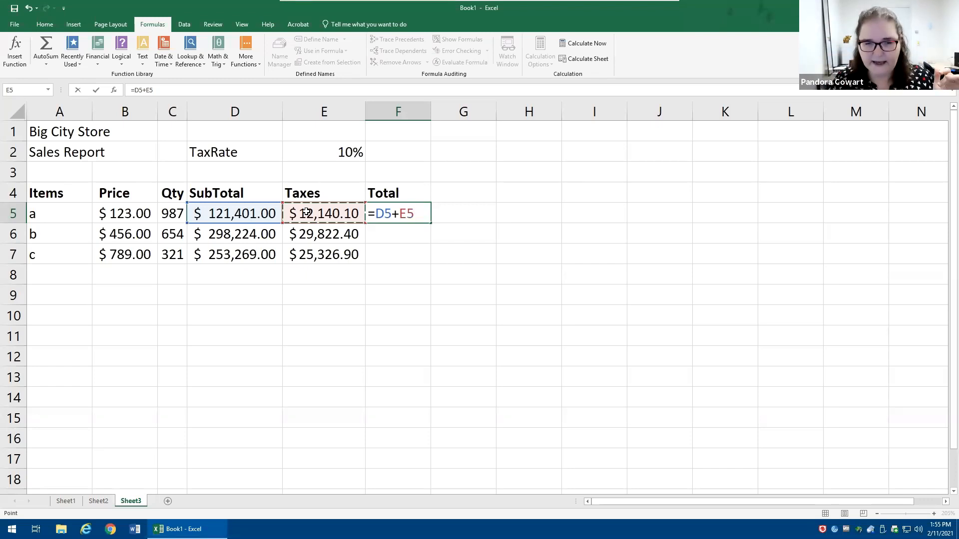
pyautogui.hotkey('ctrl', 'Return')
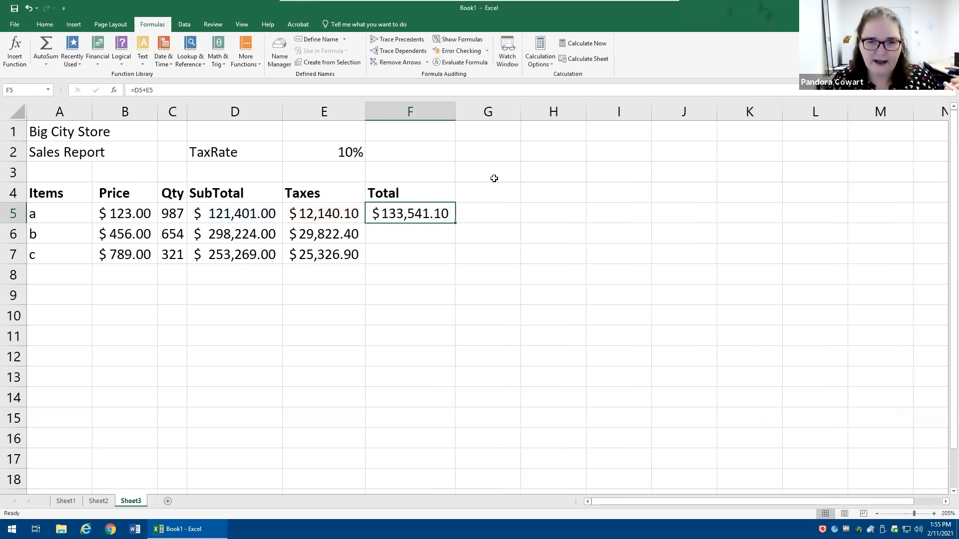
pyautogui.doubleClick(456, 223)
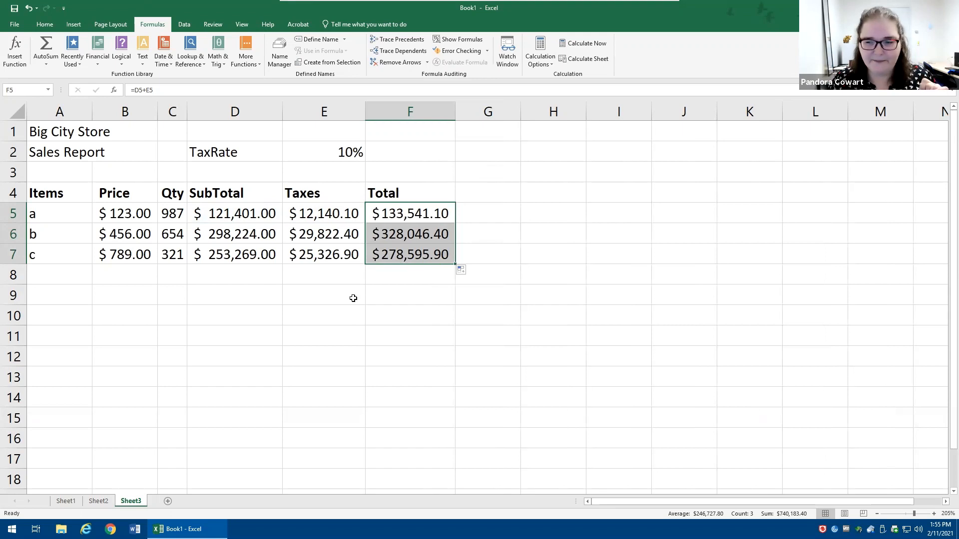
# Step: Enter the label "Grand Total:" in E8, below the tax amounts
pyautogui.click(333, 279)
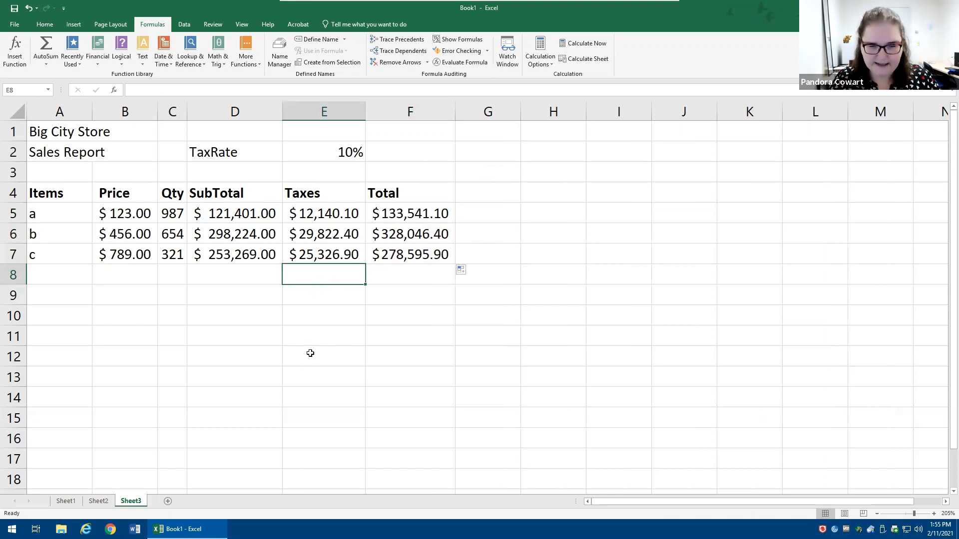
pyautogui.write('To')
pyautogui.press('BackSpace')
pyautogui.press('BackSpace')
pyautogui.write('Grand Total:')
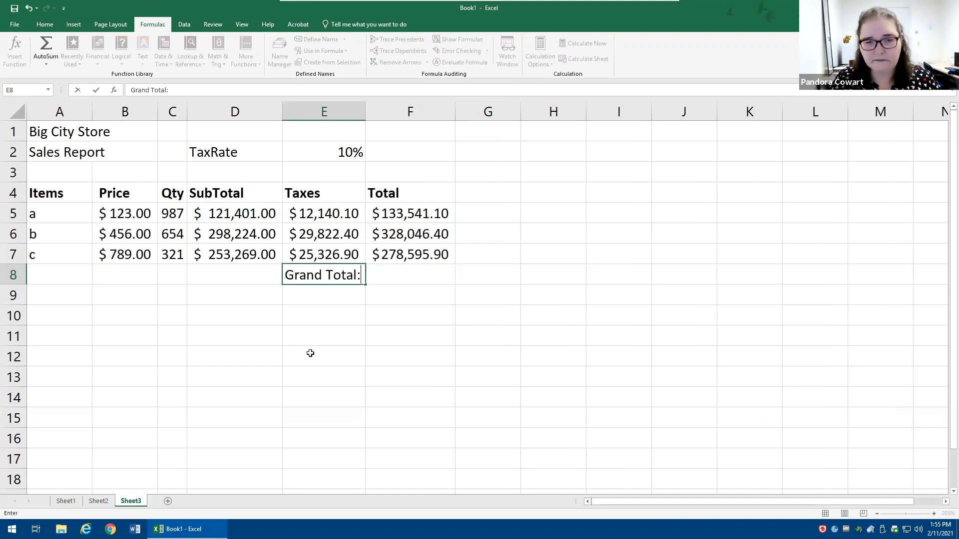
pyautogui.press('Tab')
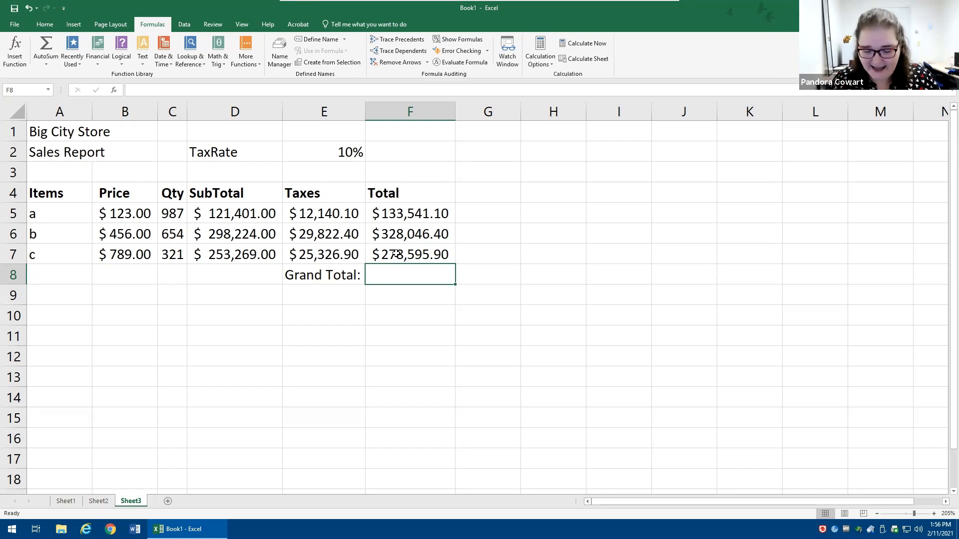
pyautogui.write('=')
pyautogui.click(424, 216)
pyautogui.write('+')
pyautogui.click(407, 230)
pyautogui.write('+')
pyautogui.click(411, 253)
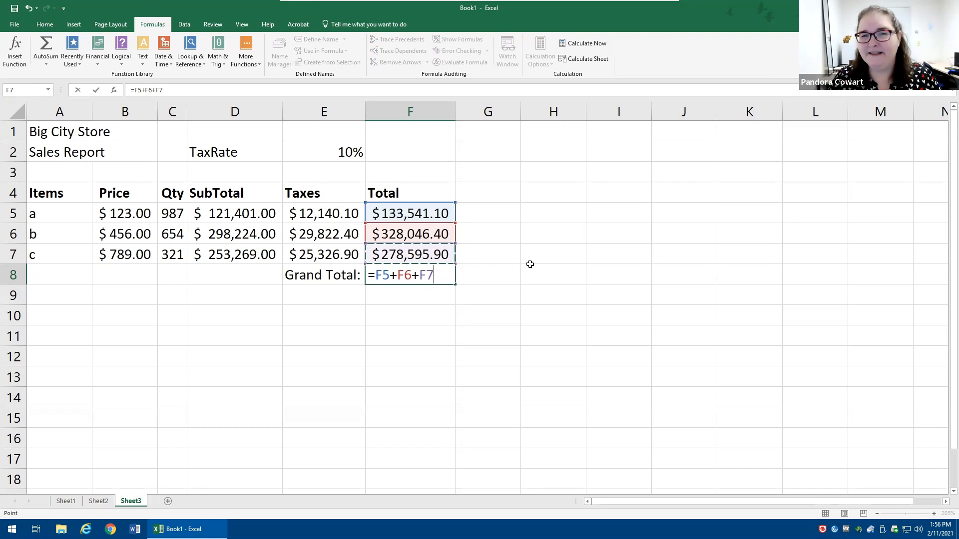
pyautogui.press('Escape')
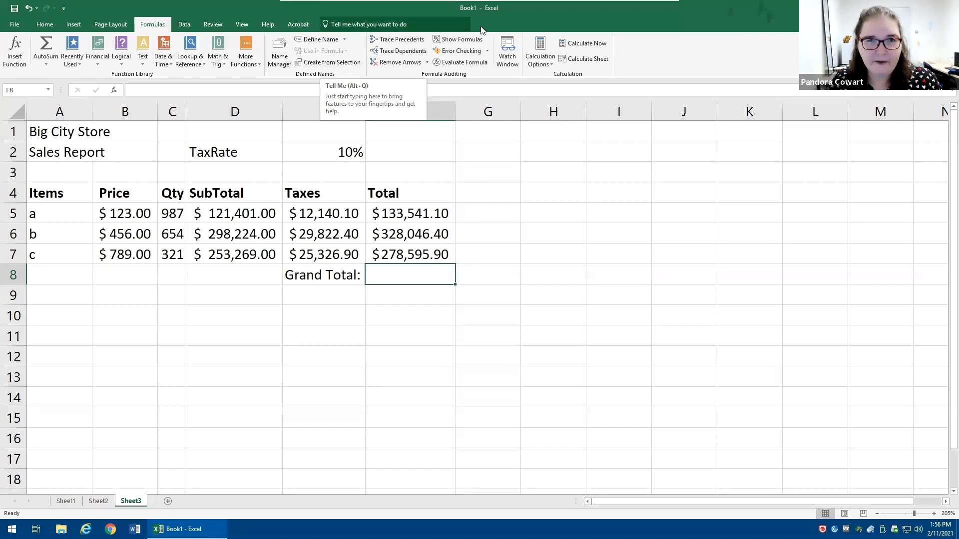
# Step: Compute the grand total in F8 with AutoSum over the item totals, using =SUM(F5:F7)
pyautogui.moveTo(216, 281); pyautogui.dragTo(59, 65)
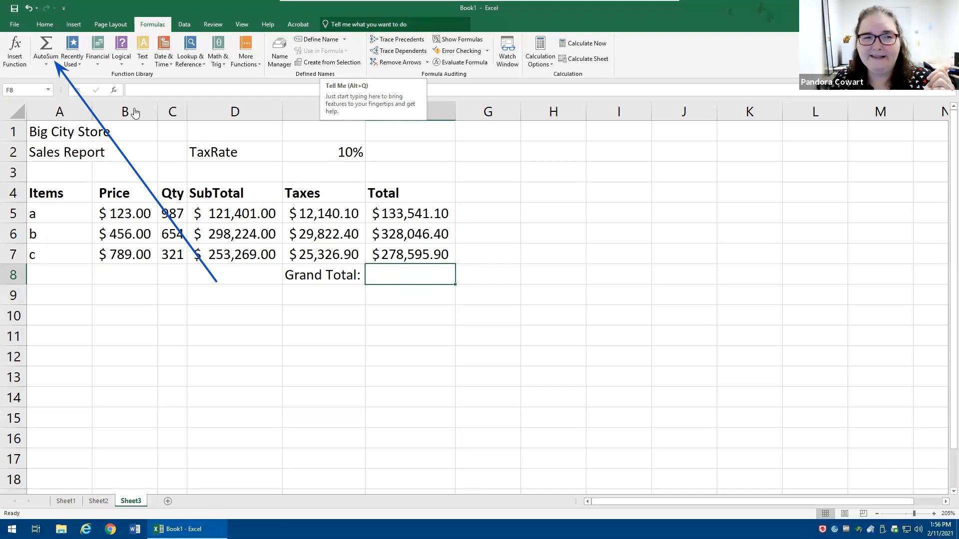
pyautogui.click(43, 48)
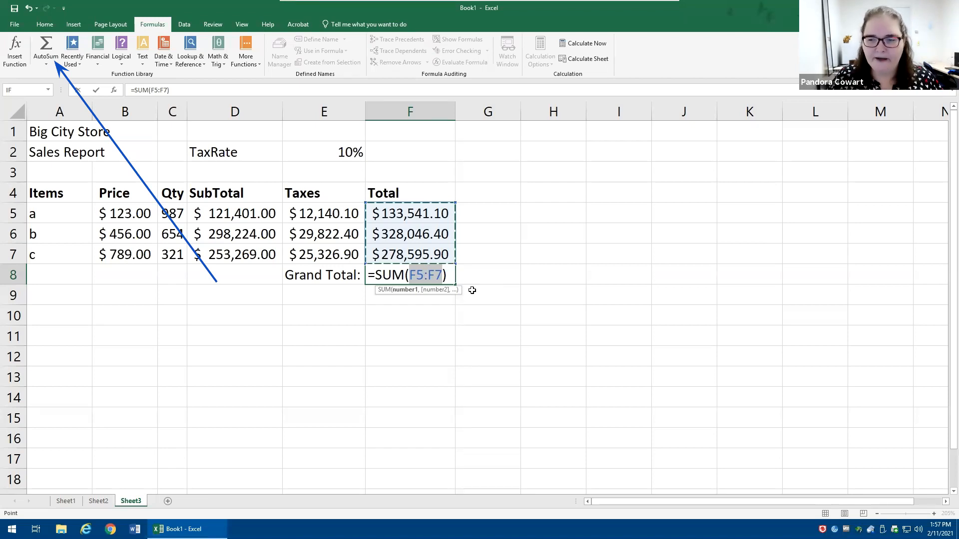
pyautogui.hotkey('ctrl', 'Return')
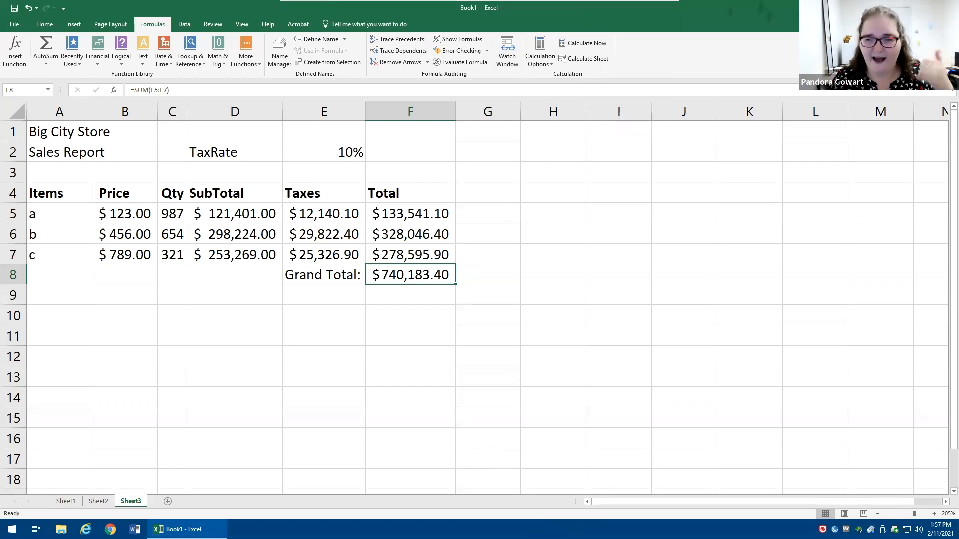
# Step: Switch to the Excel Math 1: Basic Math Formulas slide show
pyautogui.hotkey('alt', 'Tab')
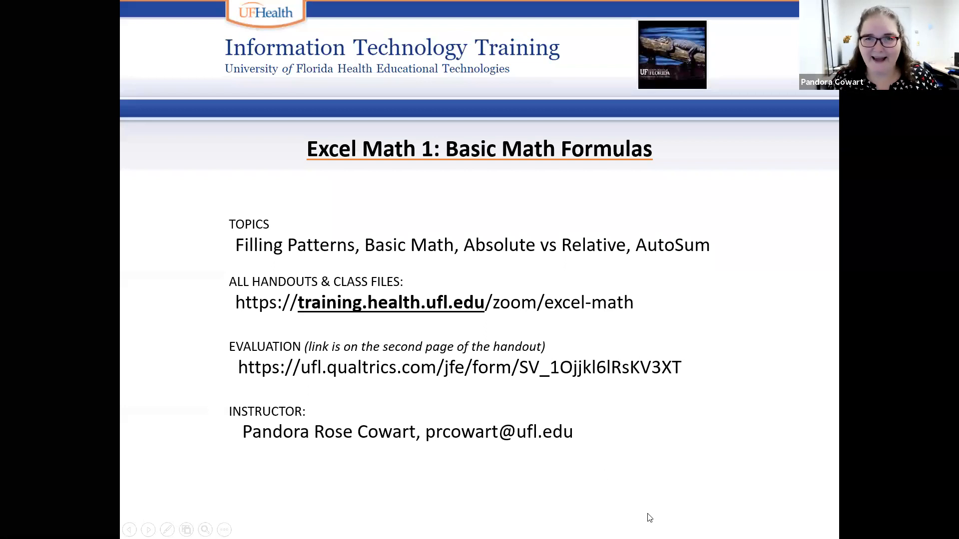